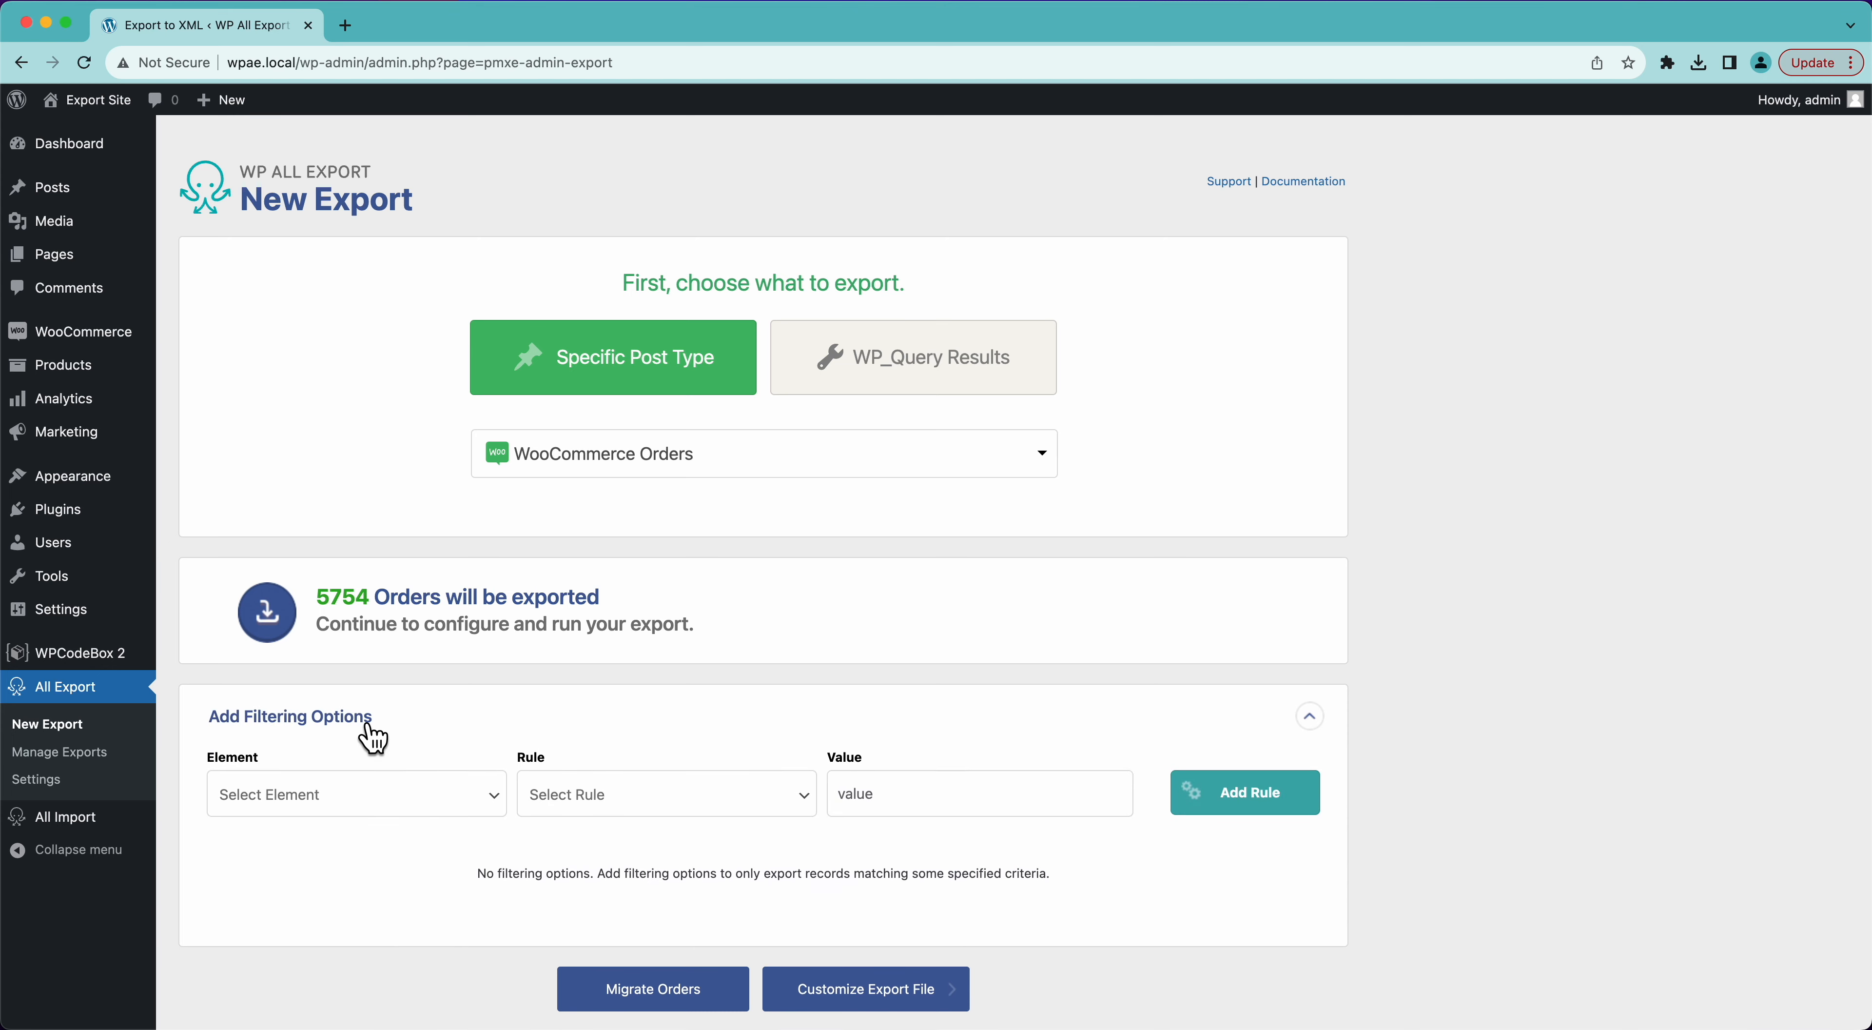
Add a filter rule that limits the export to orders with Order Date equal to or newer than "april 1 2022".
{"action": "left_click", "coordinate": [318, 799]}
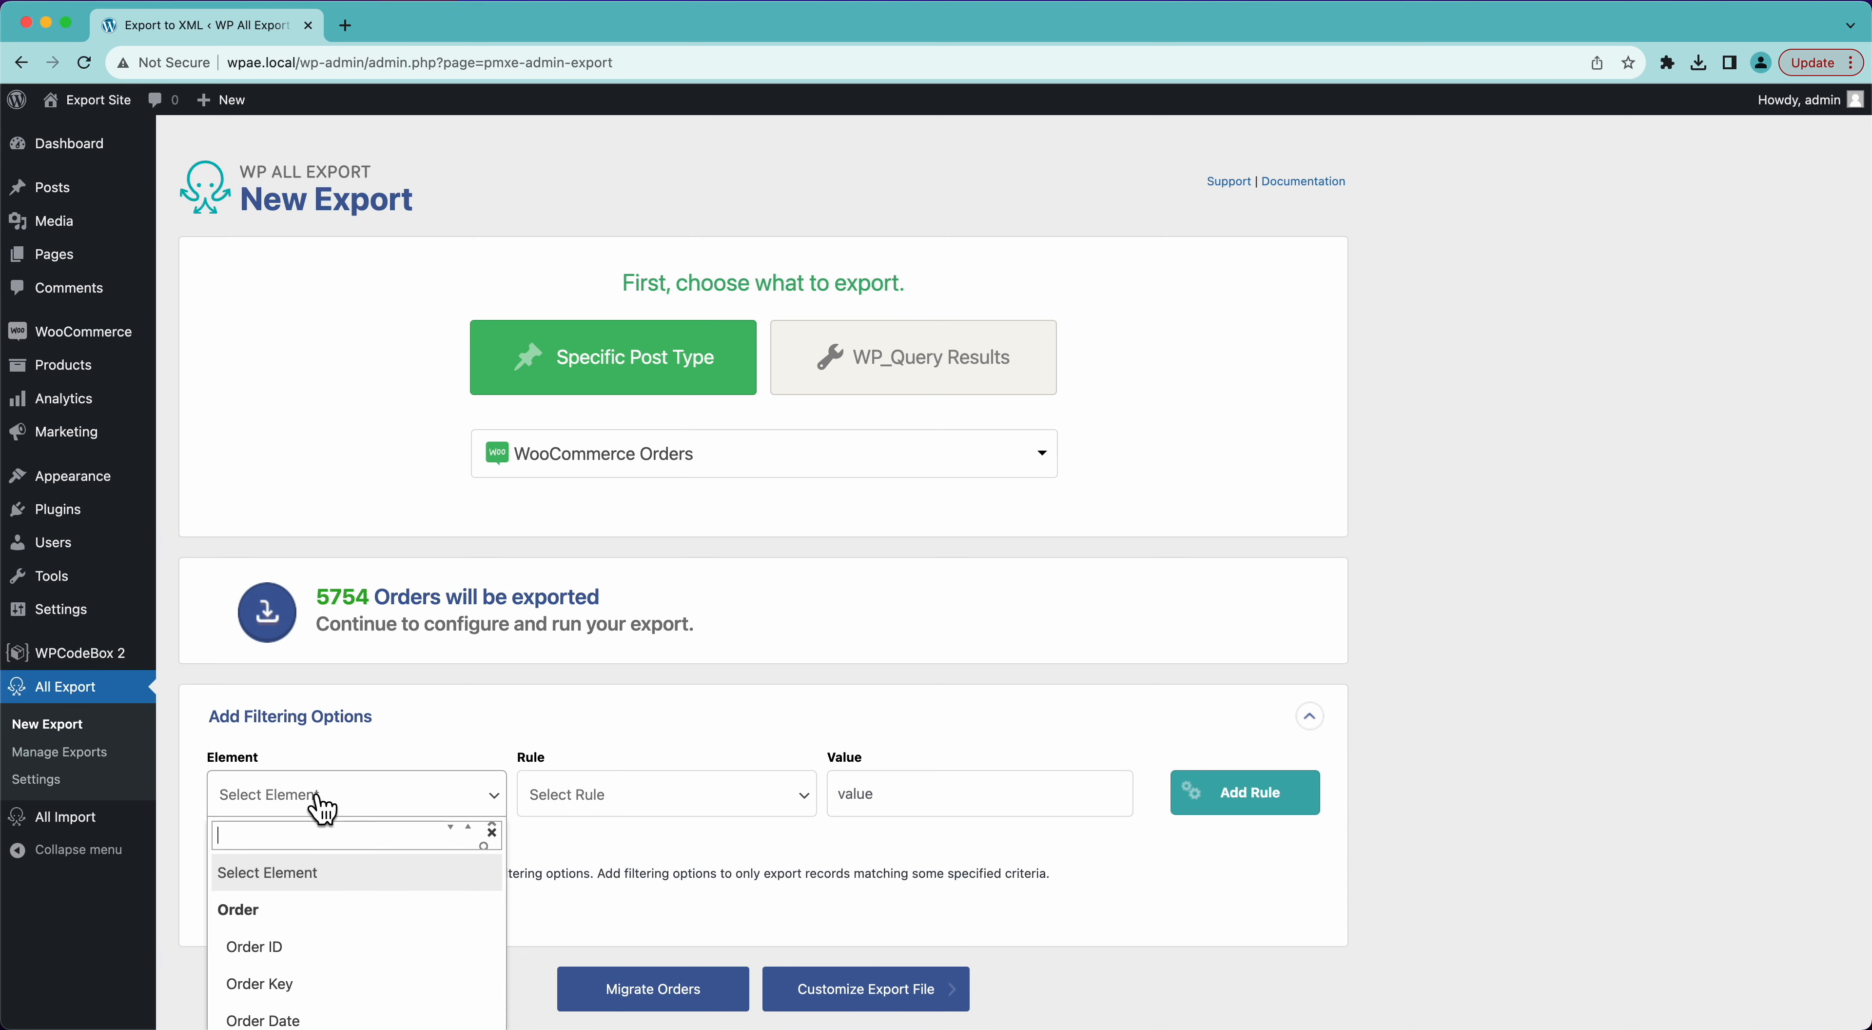
{"action": "scroll", "coordinate": [320, 800], "scroll_direction": "down", "scroll_amount": 3}
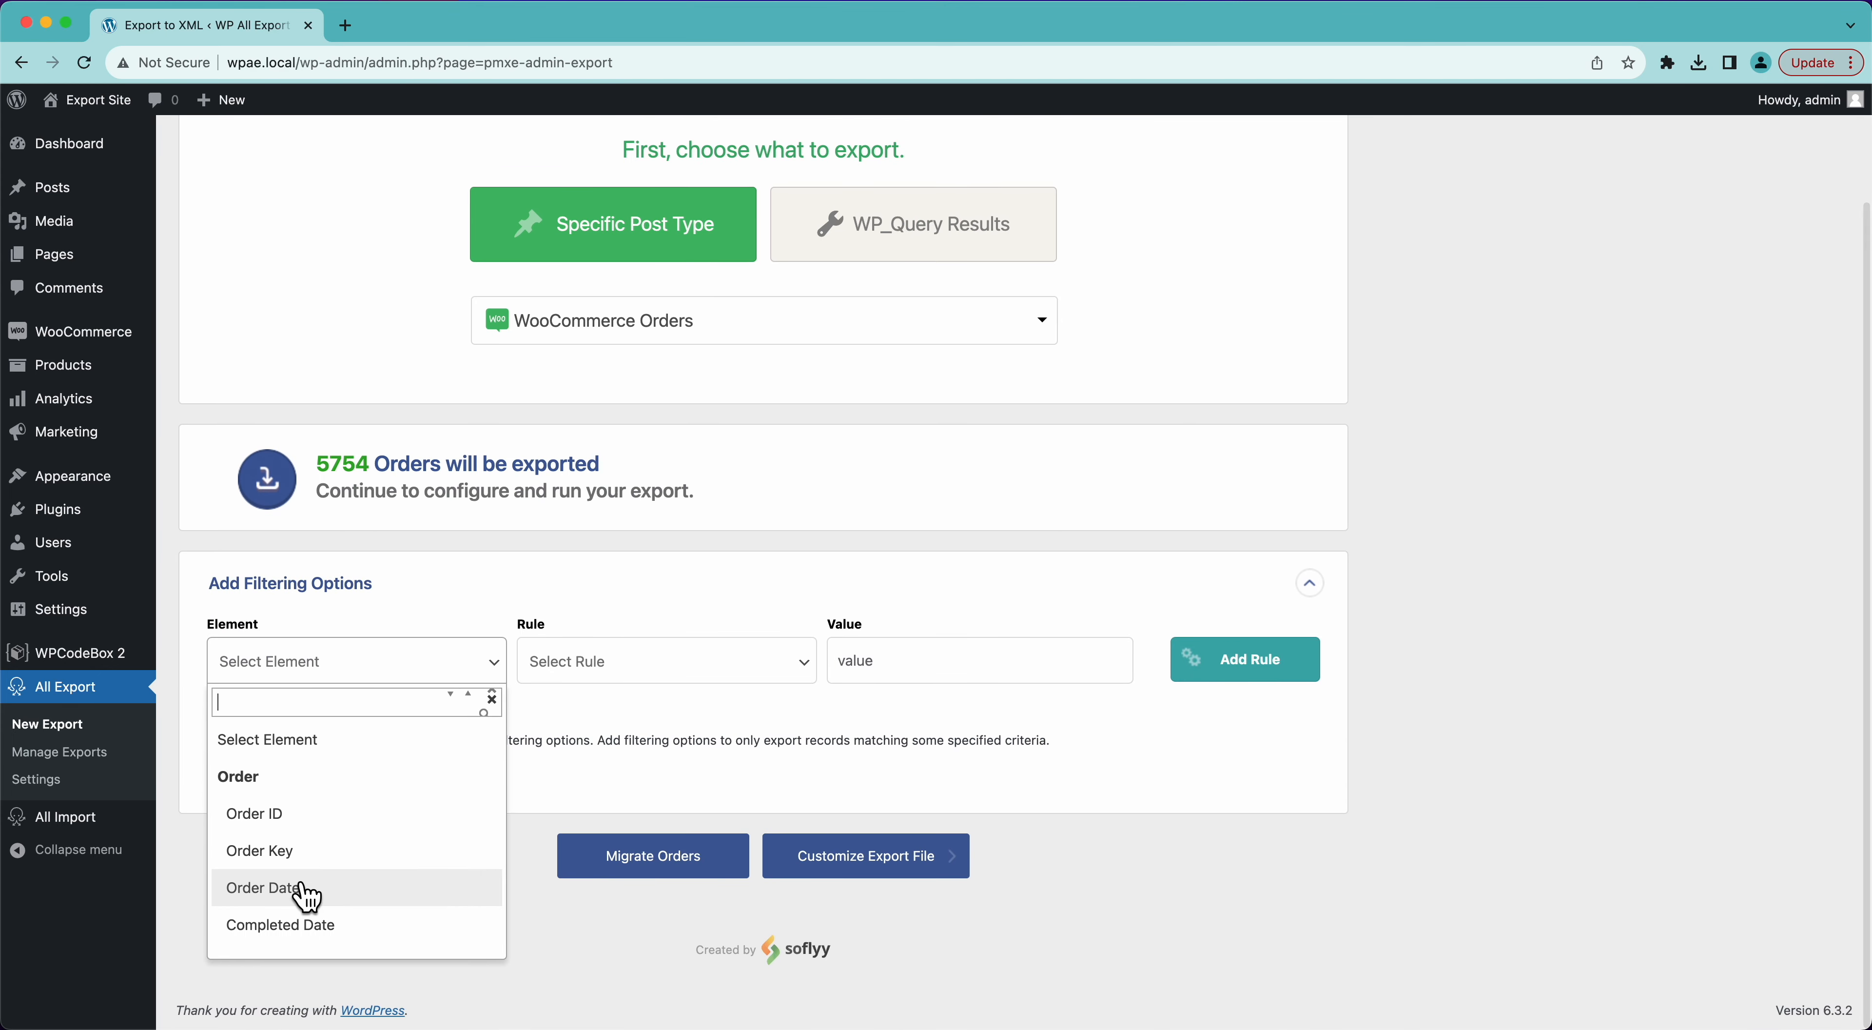
{"action": "left_click", "coordinate": [305, 889]}
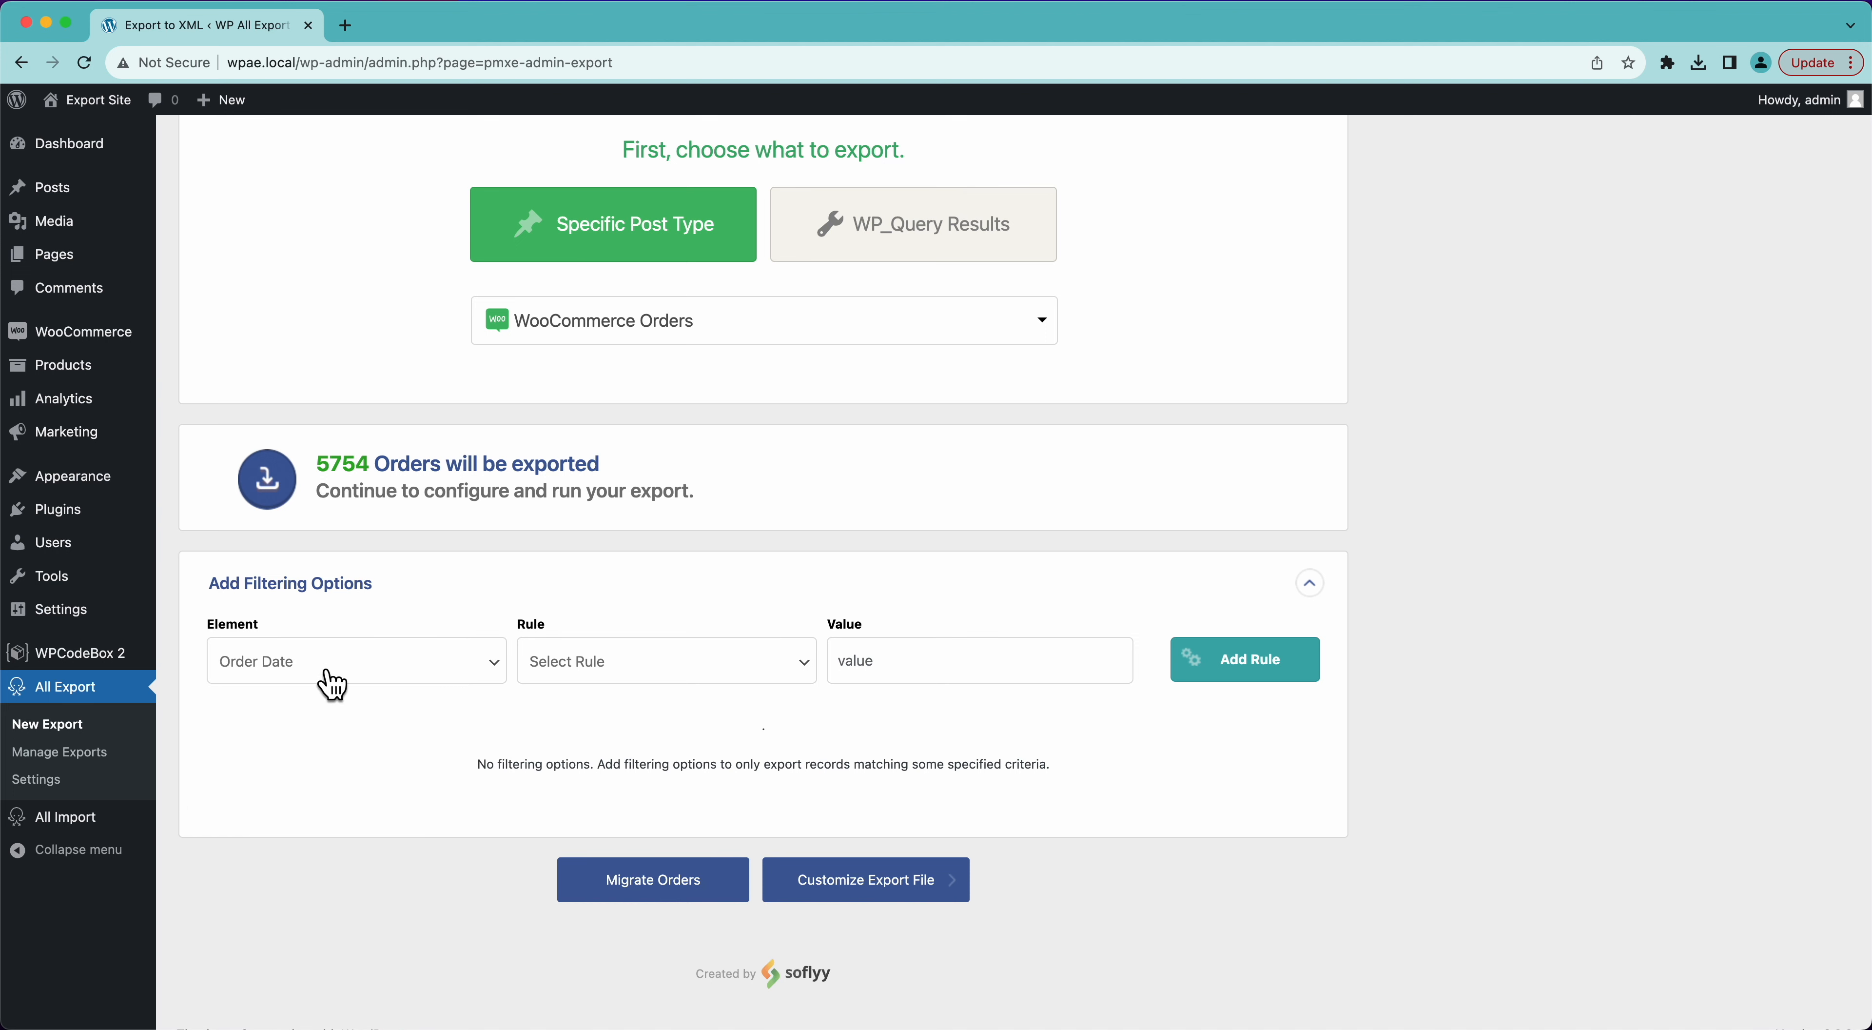
{"action": "left_click", "coordinate": [603, 663]}
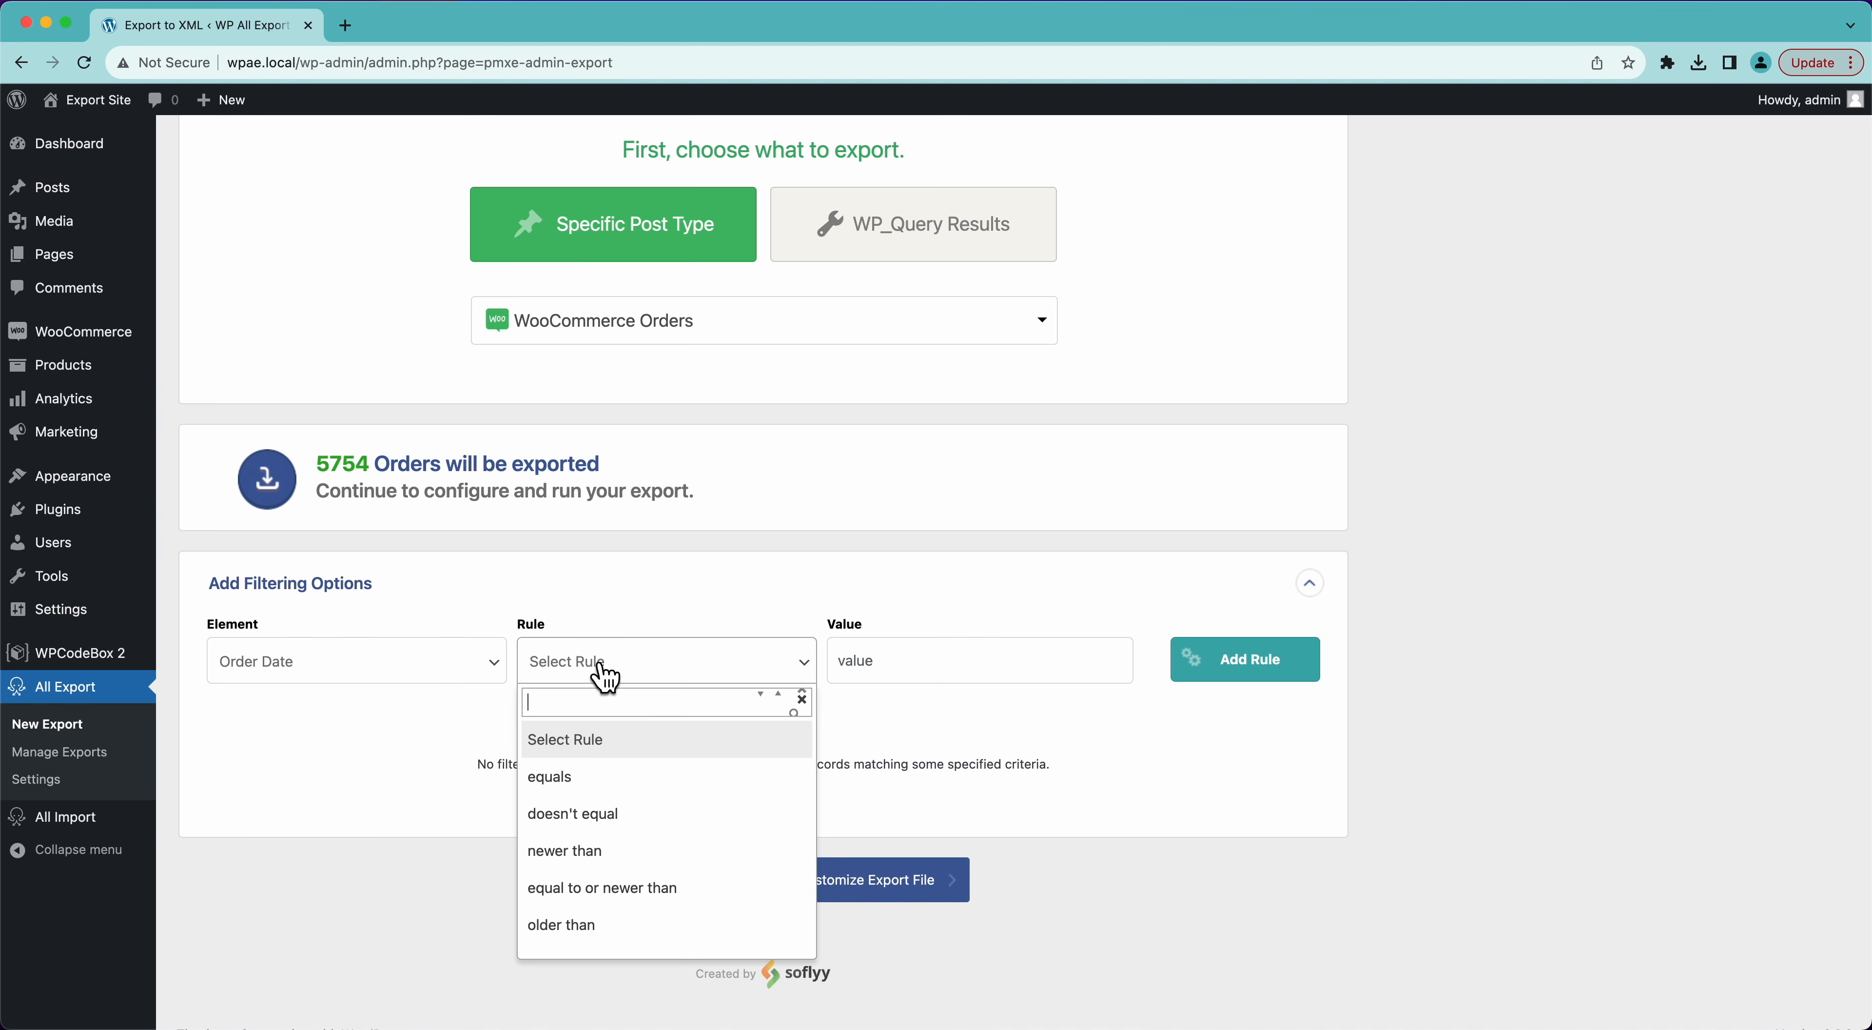
{"action": "left_click", "coordinate": [602, 890]}
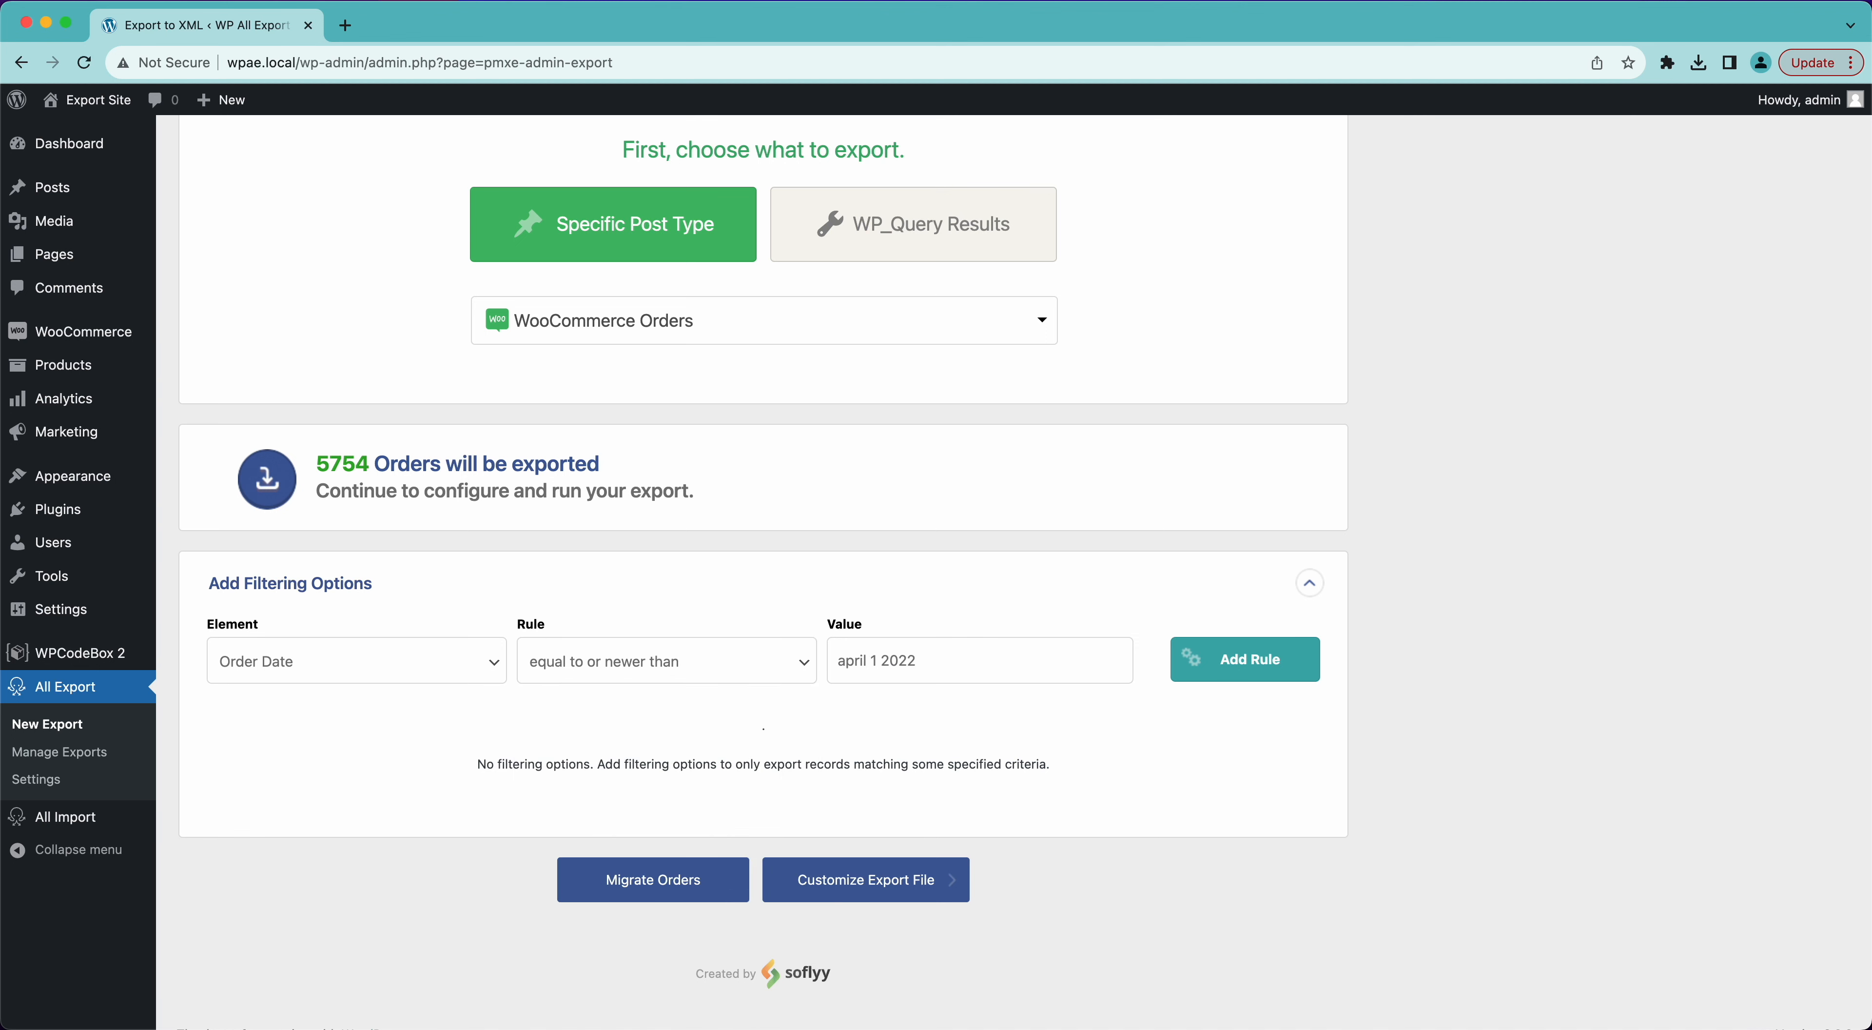
{"action": "left_click", "coordinate": [1252, 654]}
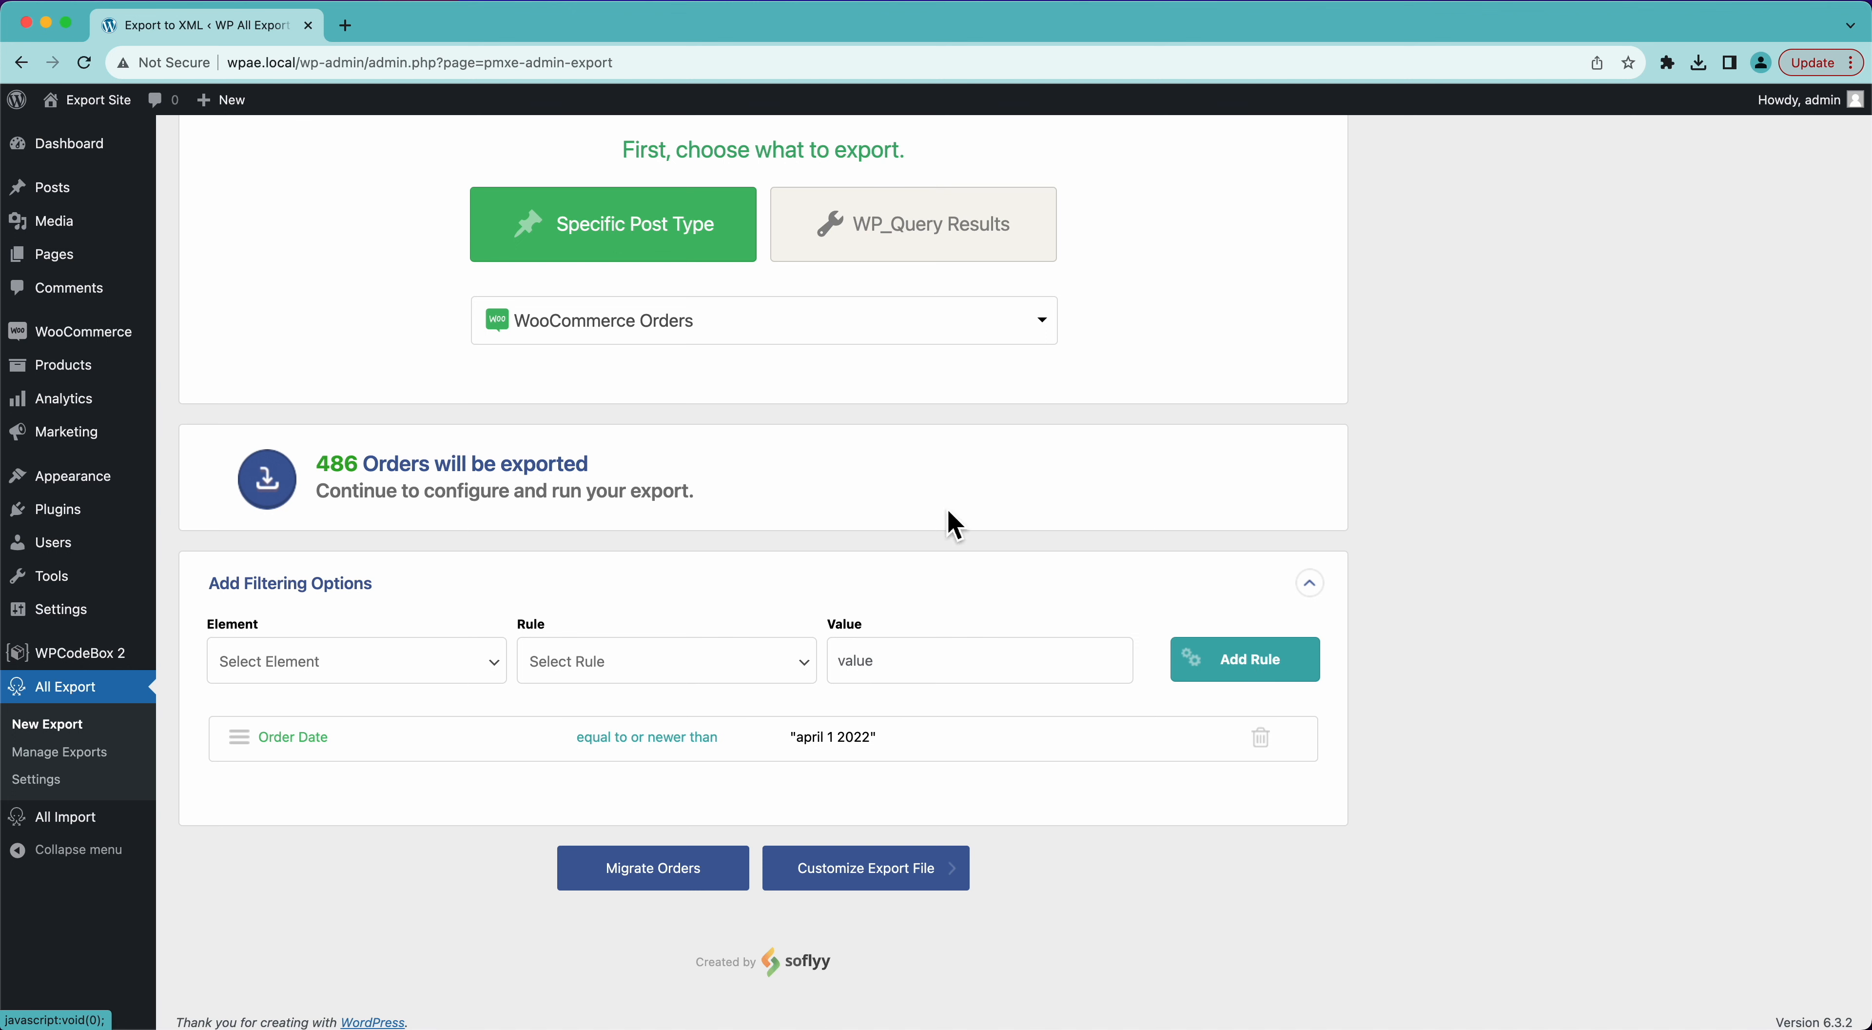
Add a second filter rule for orders with Order Date older than "may 1 2022".
{"action": "left_click", "coordinate": [376, 661]}
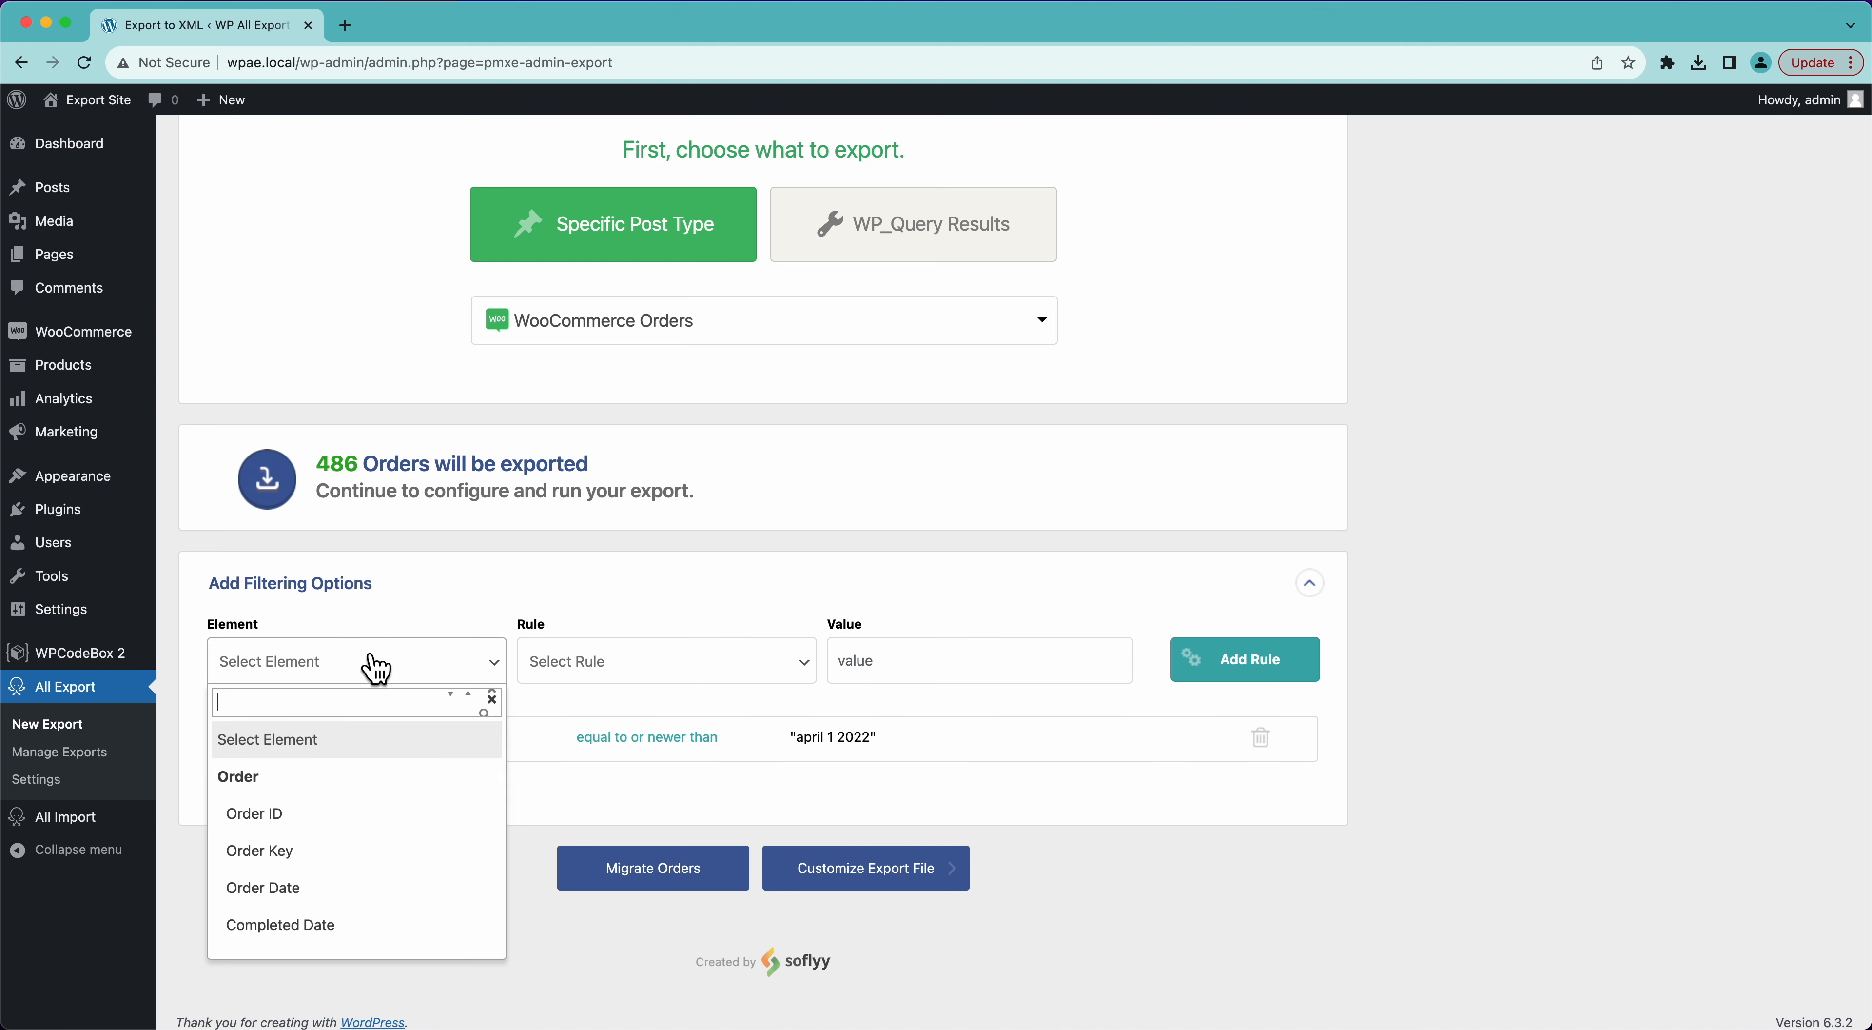
{"action": "left_click", "coordinate": [276, 891]}
{"action": "left_click", "coordinate": [603, 673]}
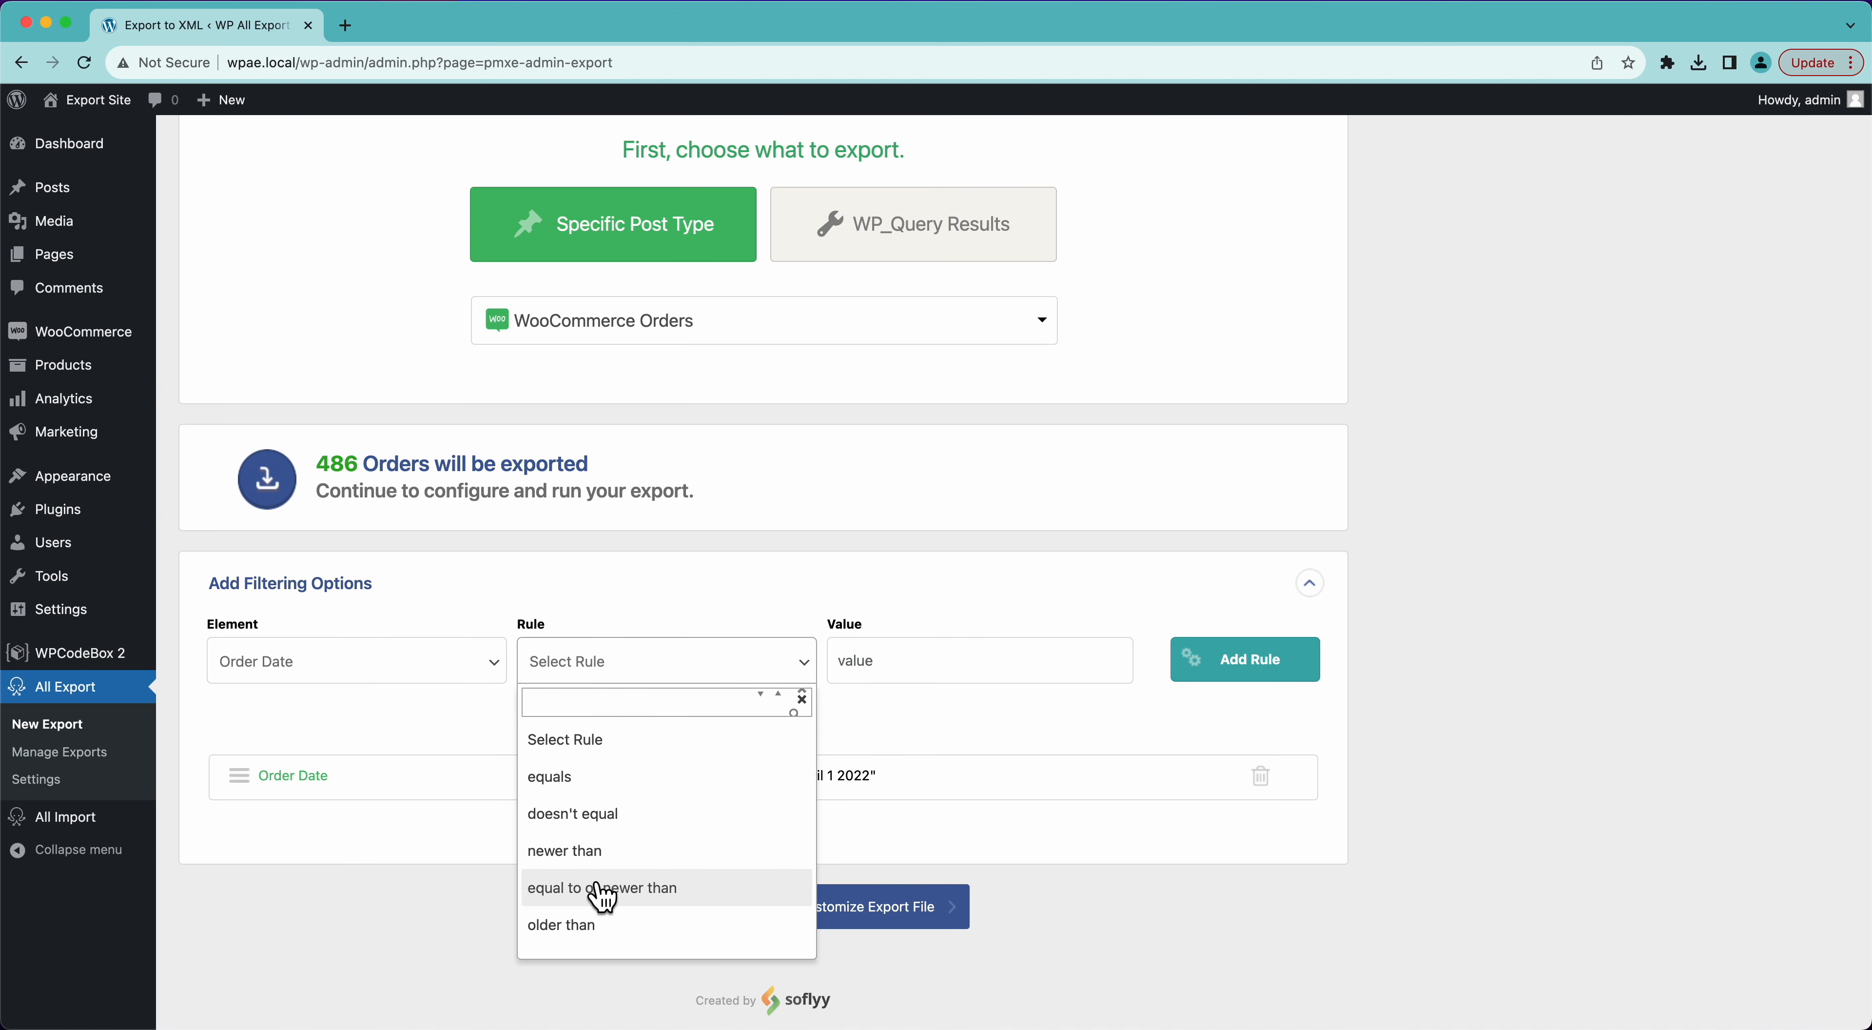
{"action": "left_click", "coordinate": [594, 925]}
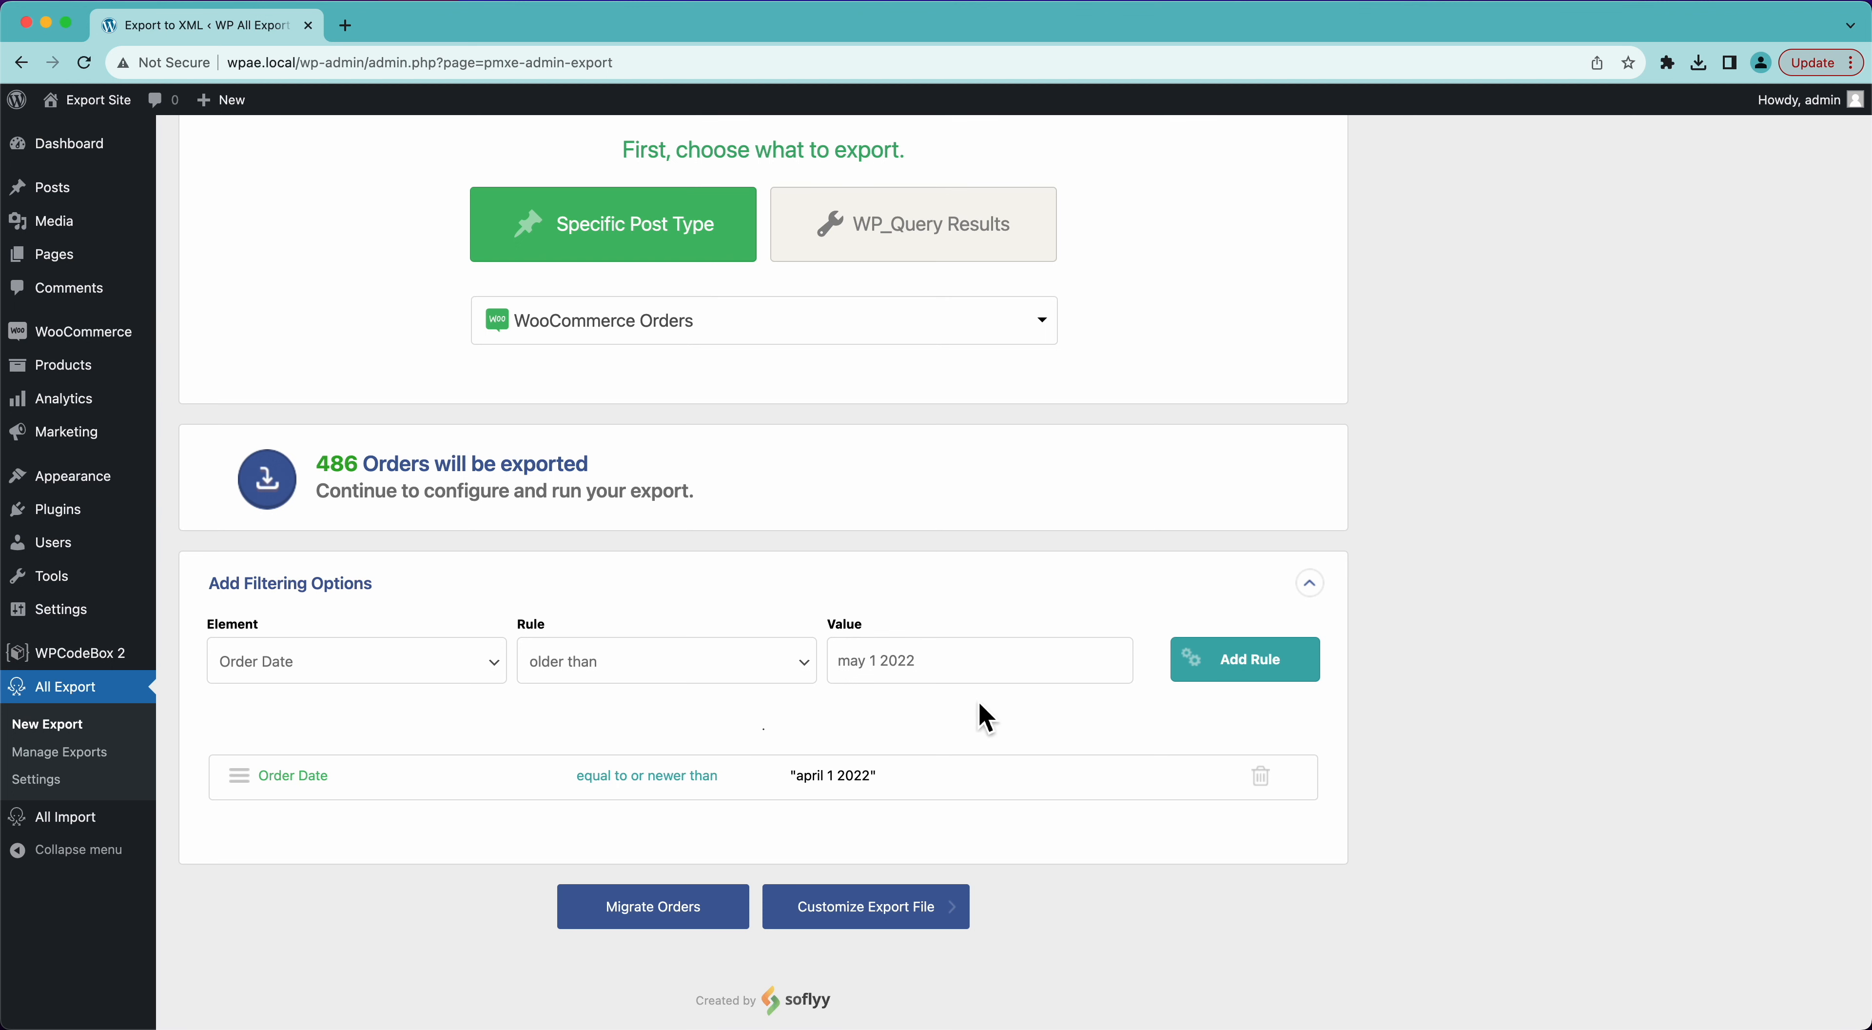
{"action": "left_click", "coordinate": [1192, 671]}
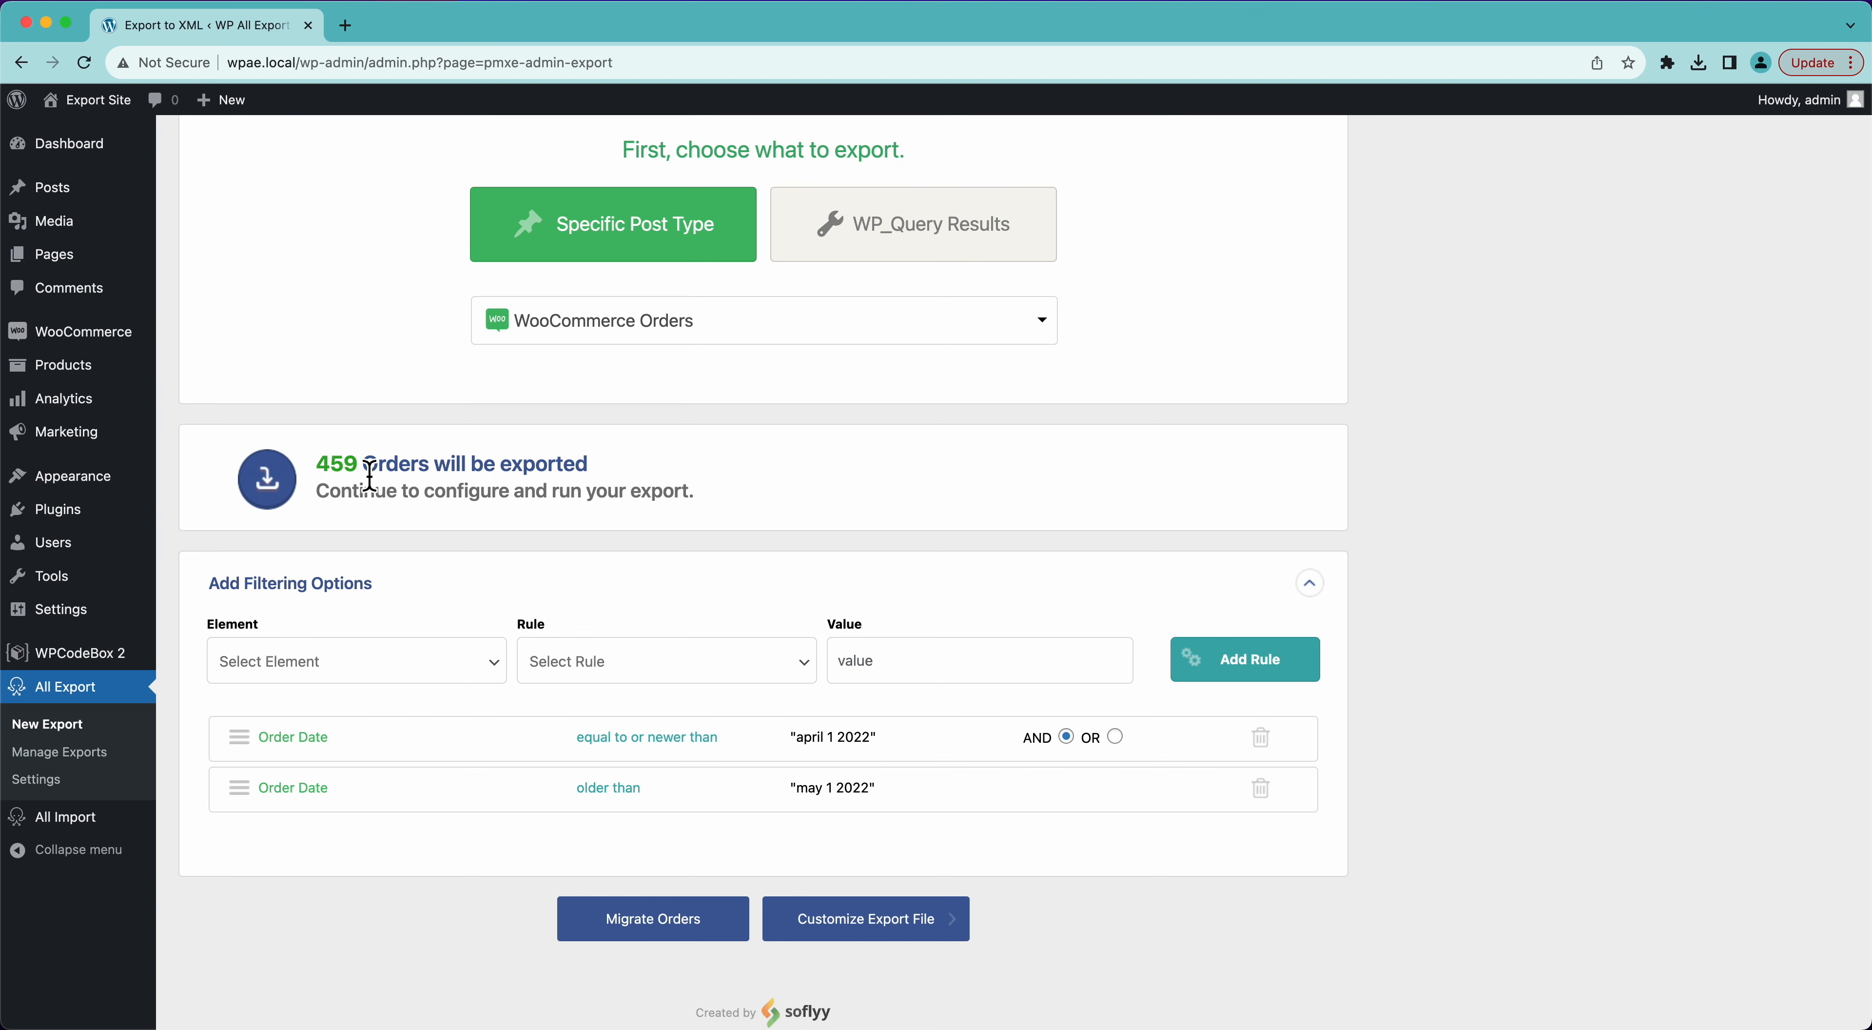
Proceed to customizing the export file and preview the first 10 orders with the default columns.
{"action": "scroll", "coordinate": [489, 938], "scroll_direction": "down", "scroll_amount": 1}
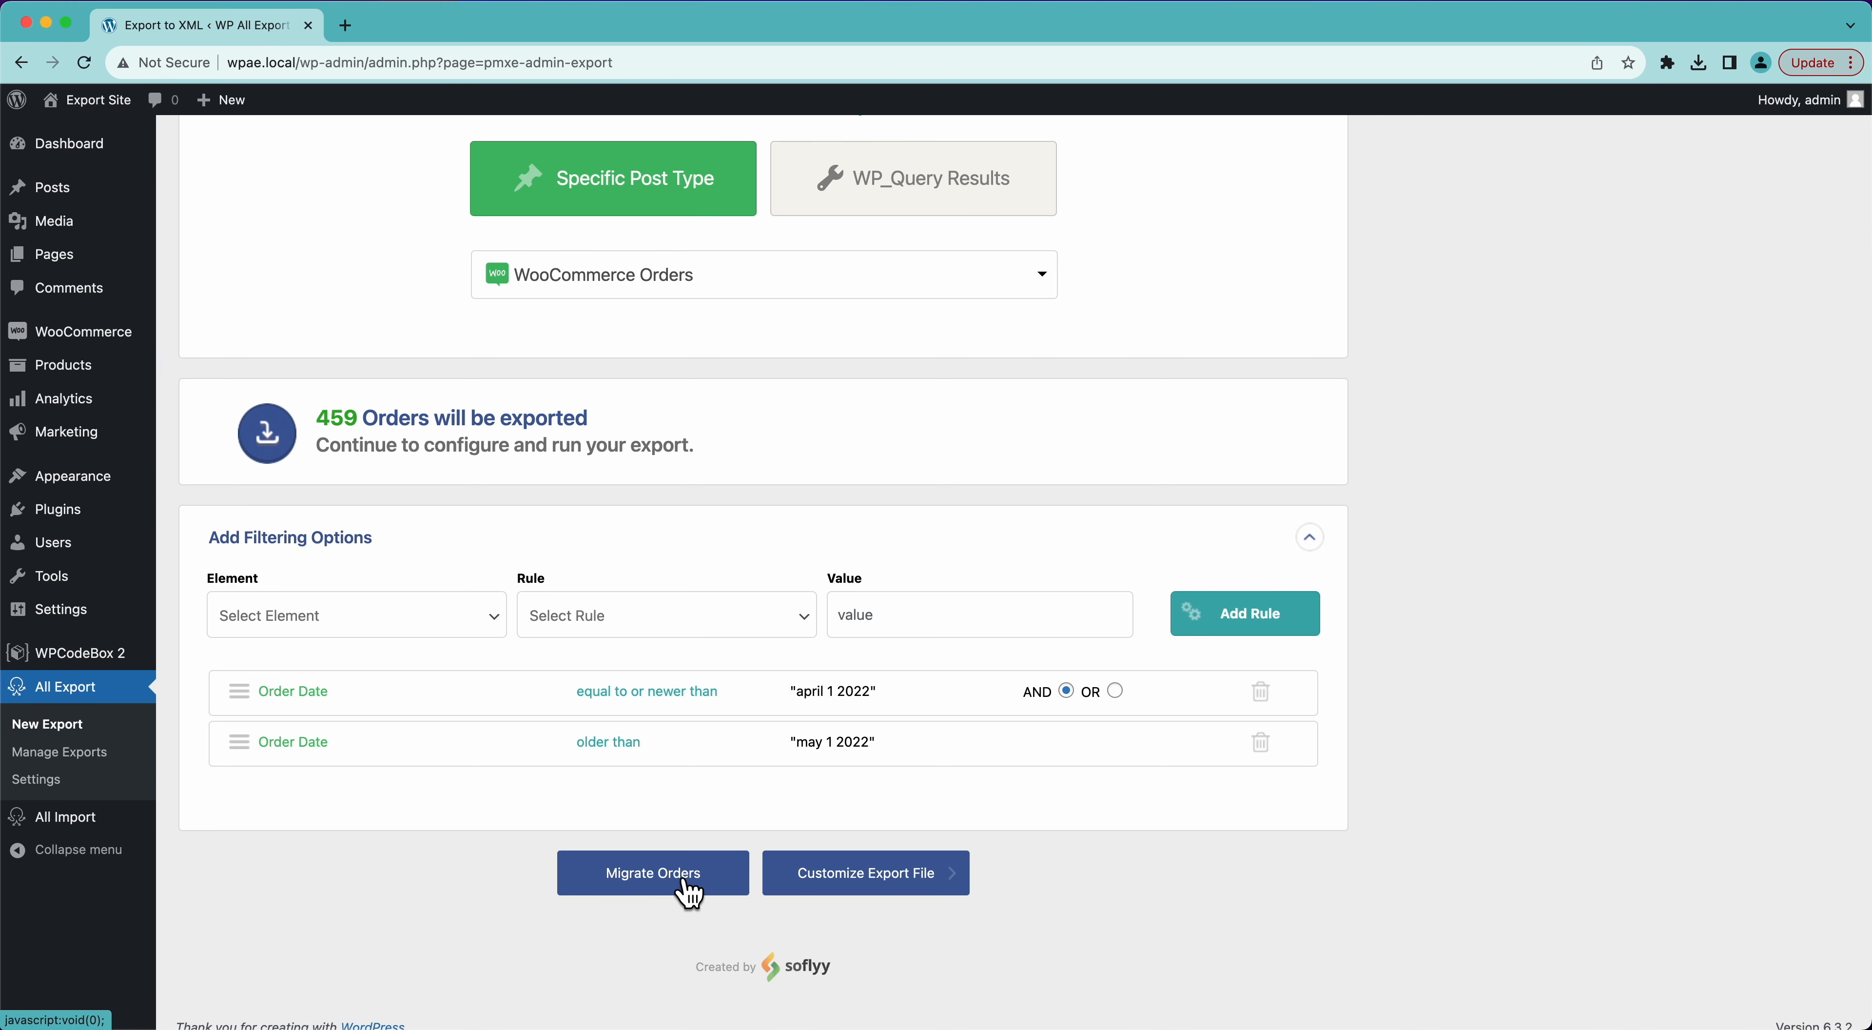
{"action": "left_click", "coordinate": [868, 893]}
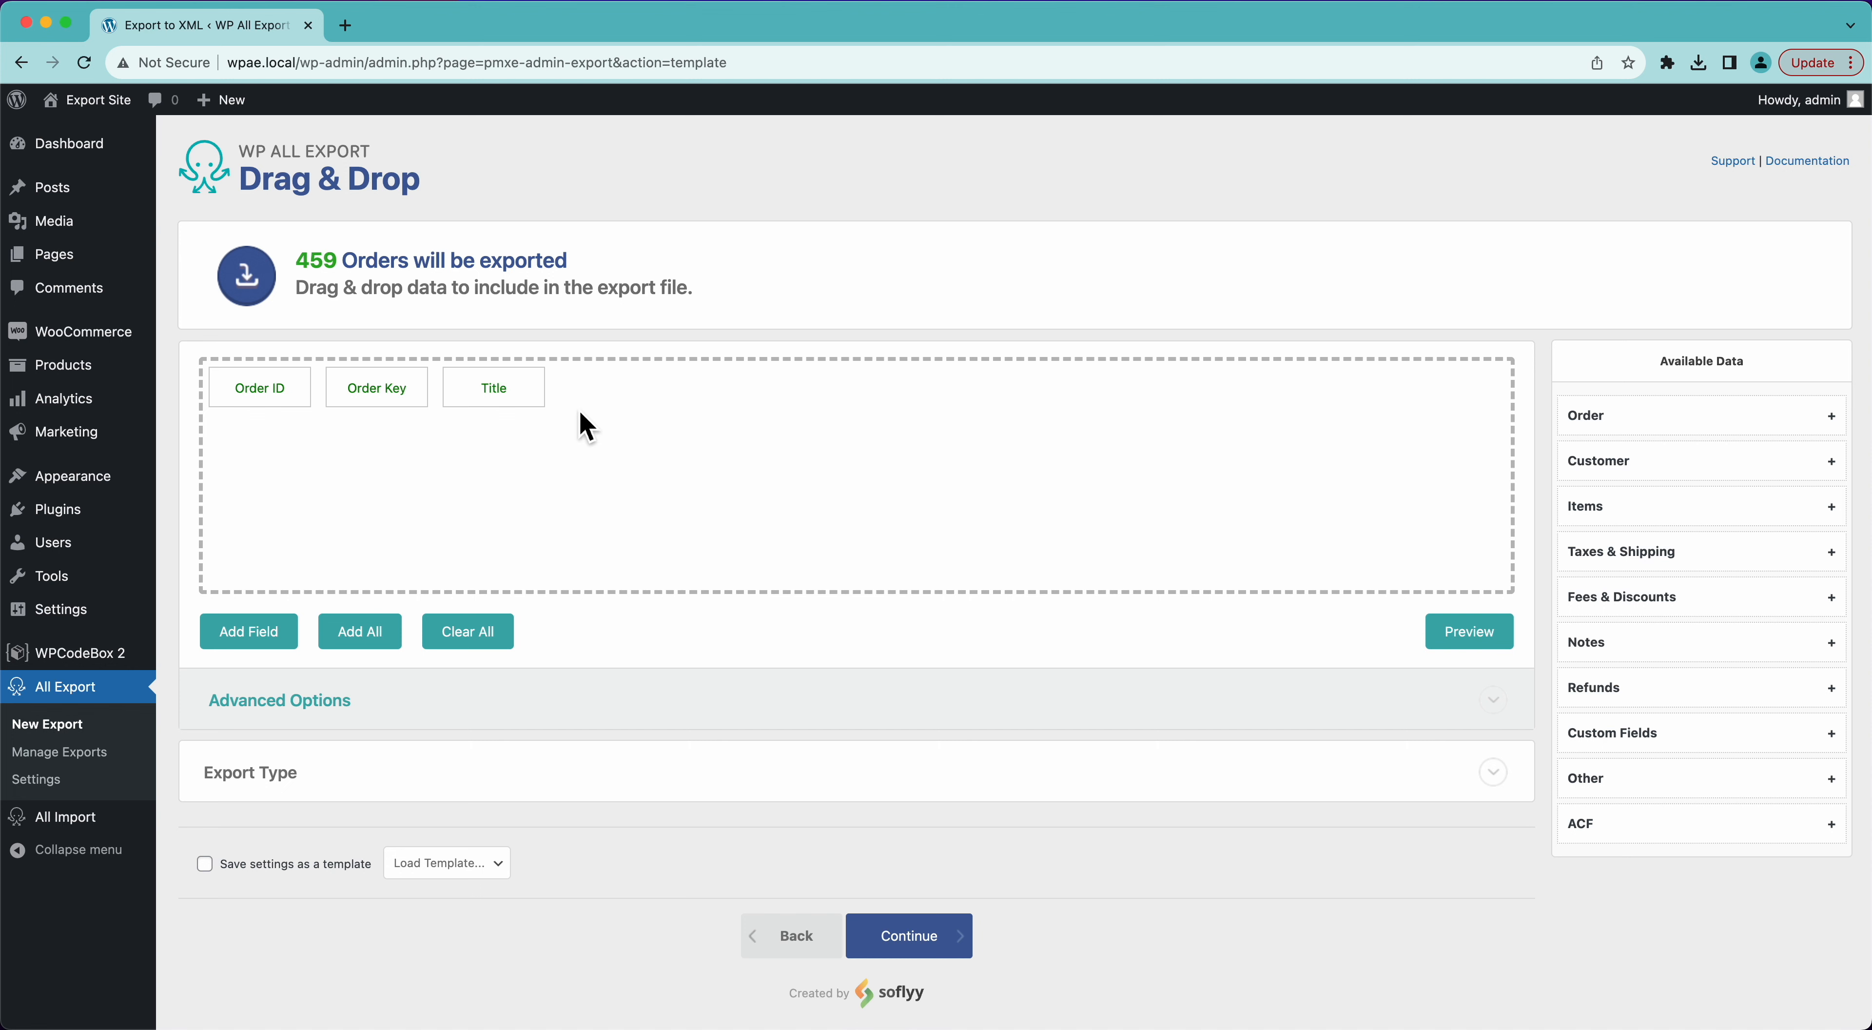
{"action": "left_click", "coordinate": [1452, 633]}
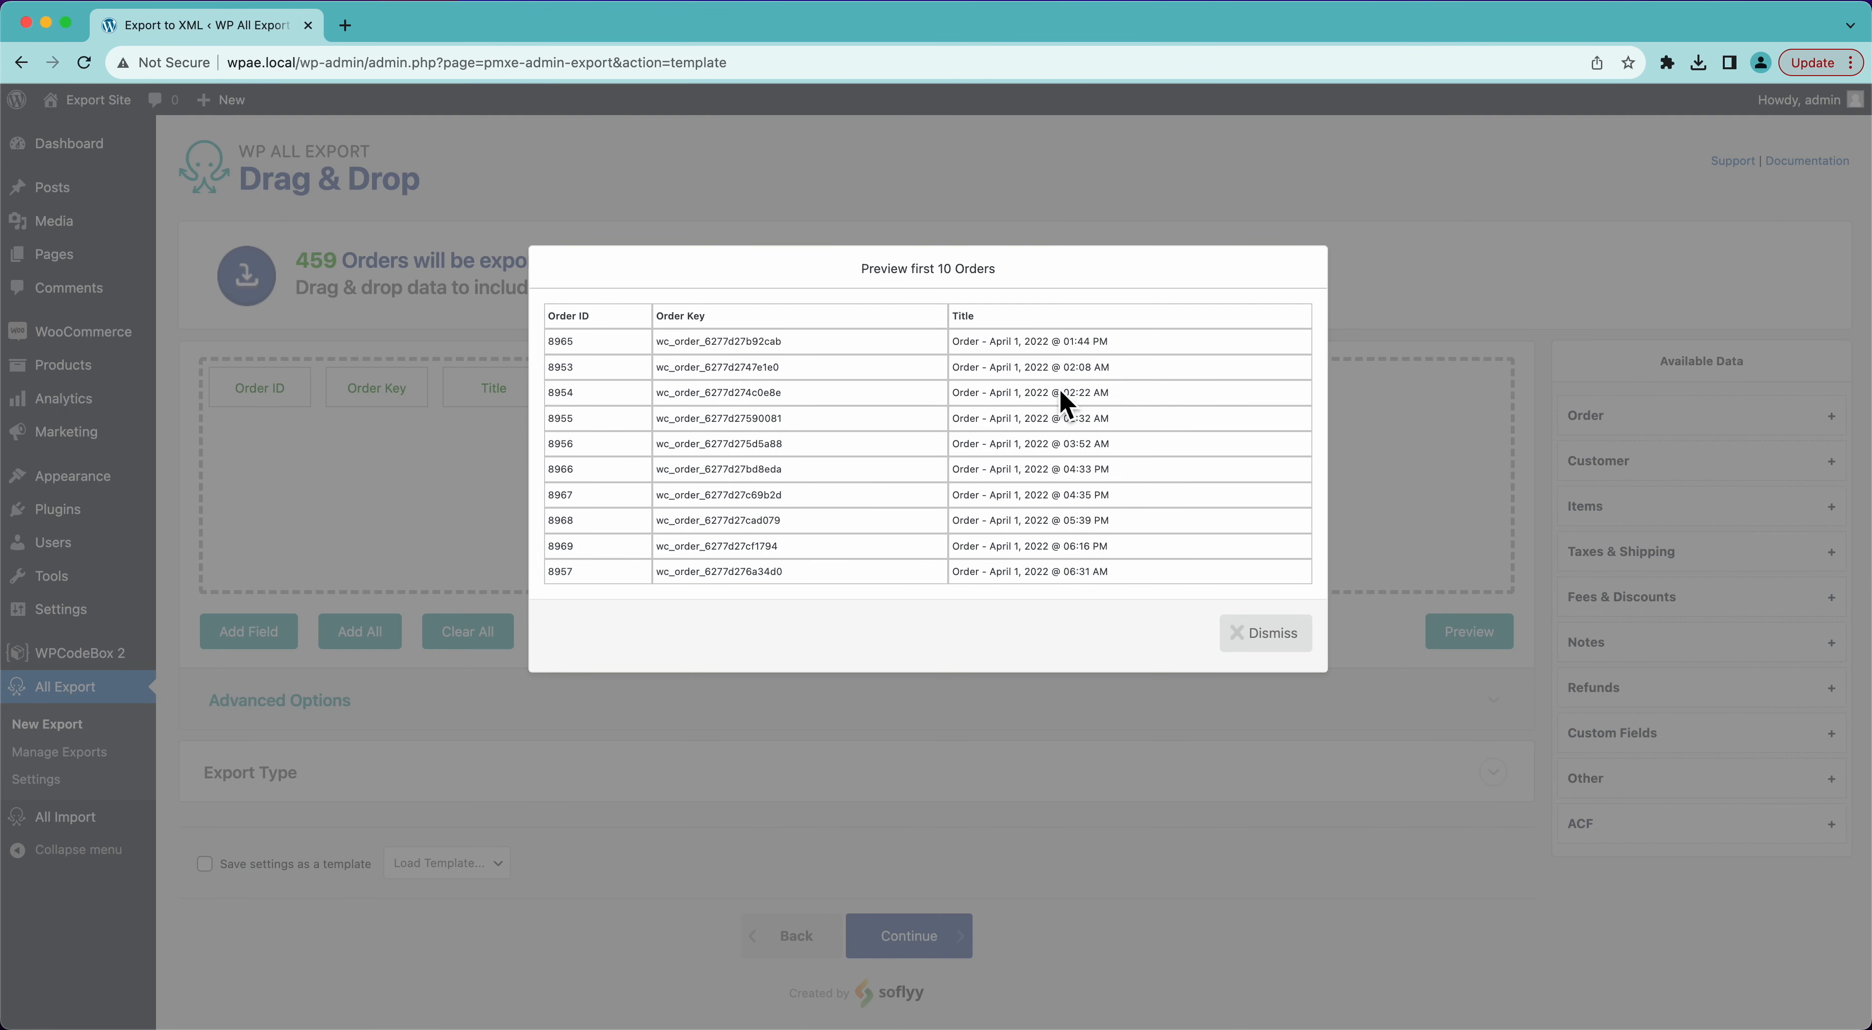
{"action": "left_click", "coordinate": [1252, 639]}
Move the Order Key column after Title and preview the new column order.
{"action": "left_click_drag", "start_coordinate": [359, 393], "coordinate": [515, 402]}
{"action": "left_click", "coordinate": [1463, 650]}
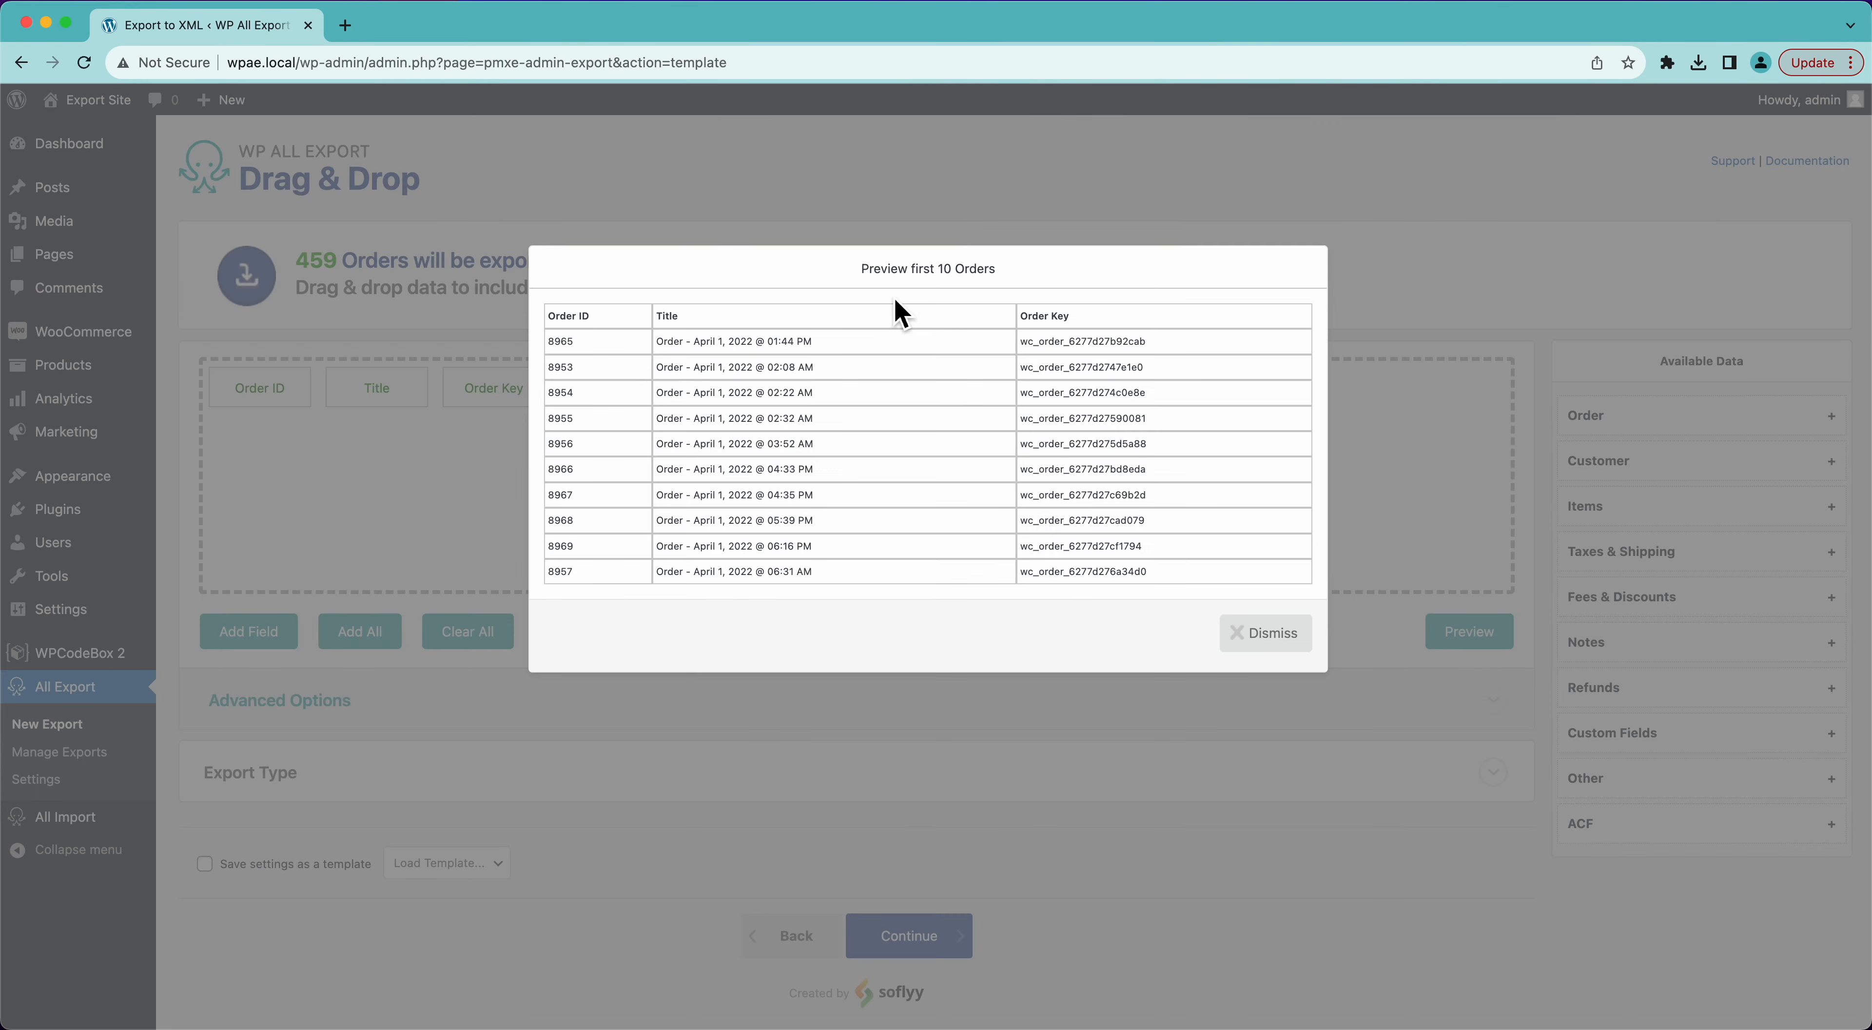
{"action": "left_click", "coordinate": [1244, 644]}
Remove the Order Key column from the export and rename the Order ID column as Order Number.
{"action": "left_click_drag", "start_coordinate": [496, 407], "coordinate": [498, 345]}
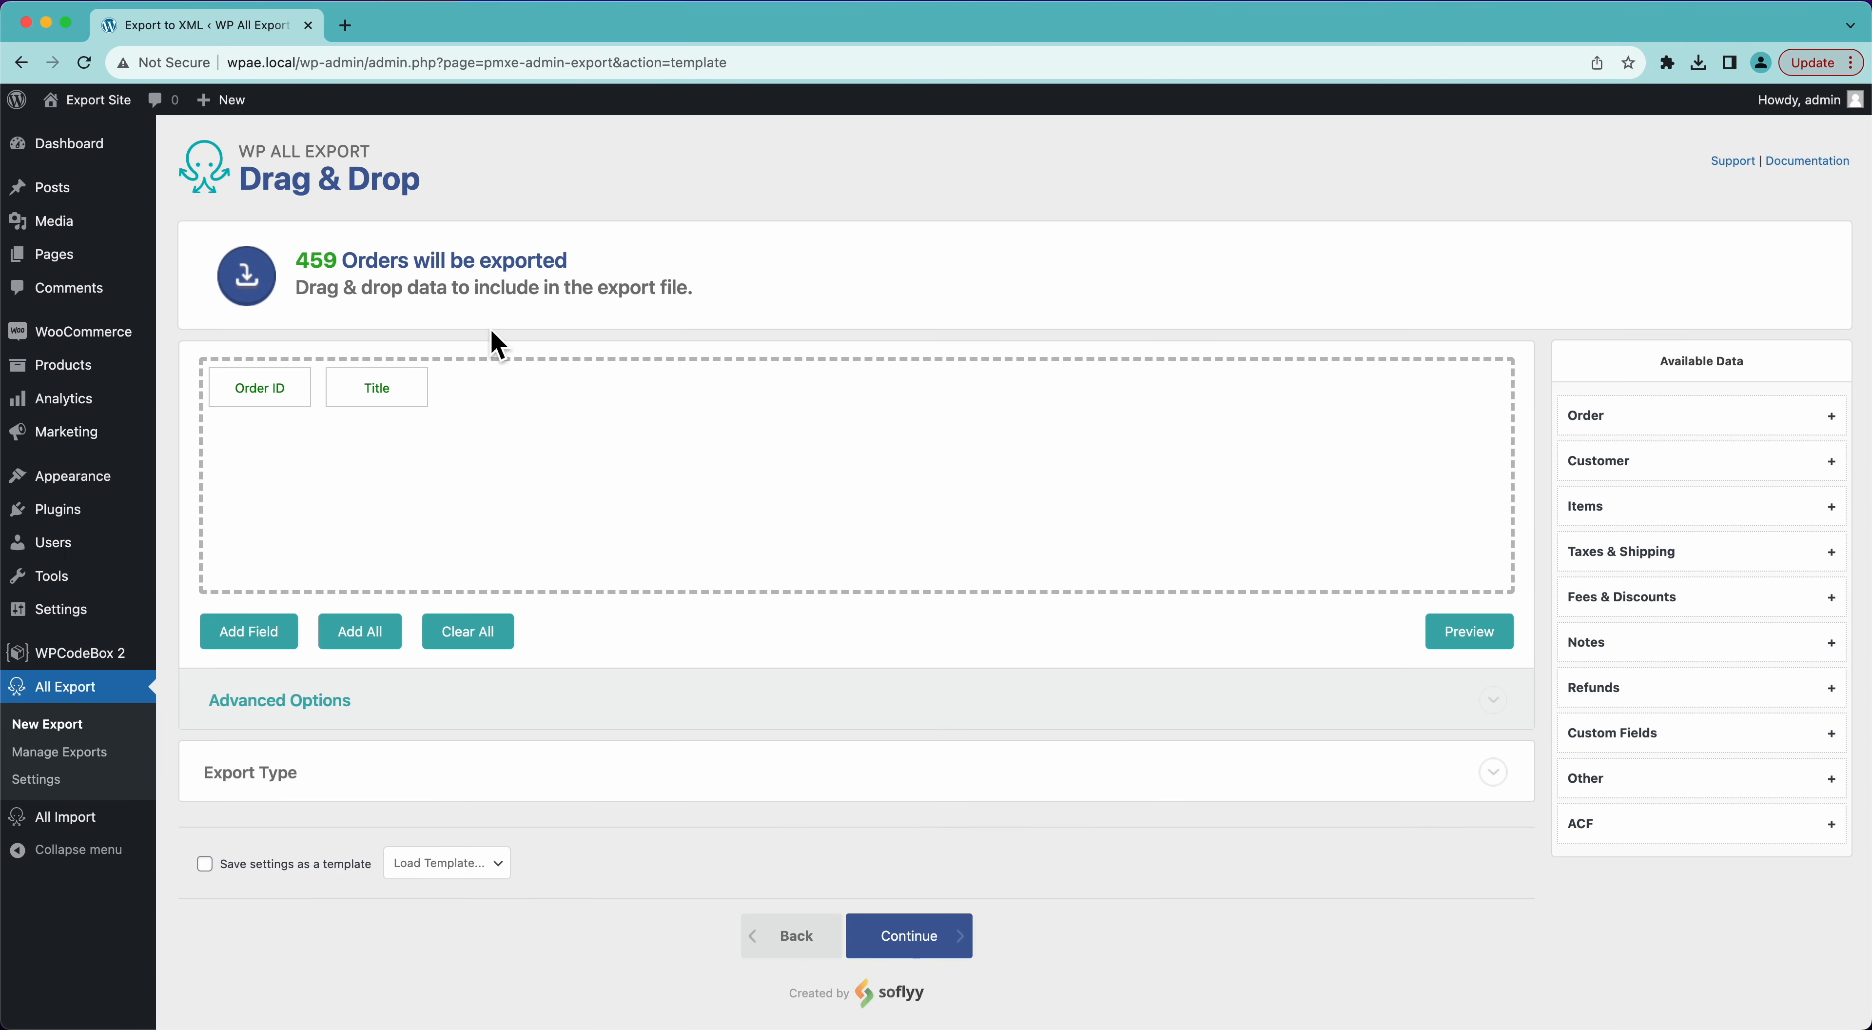
{"action": "left_click", "coordinate": [289, 401]}
{"action": "left_click", "coordinate": [609, 275]}
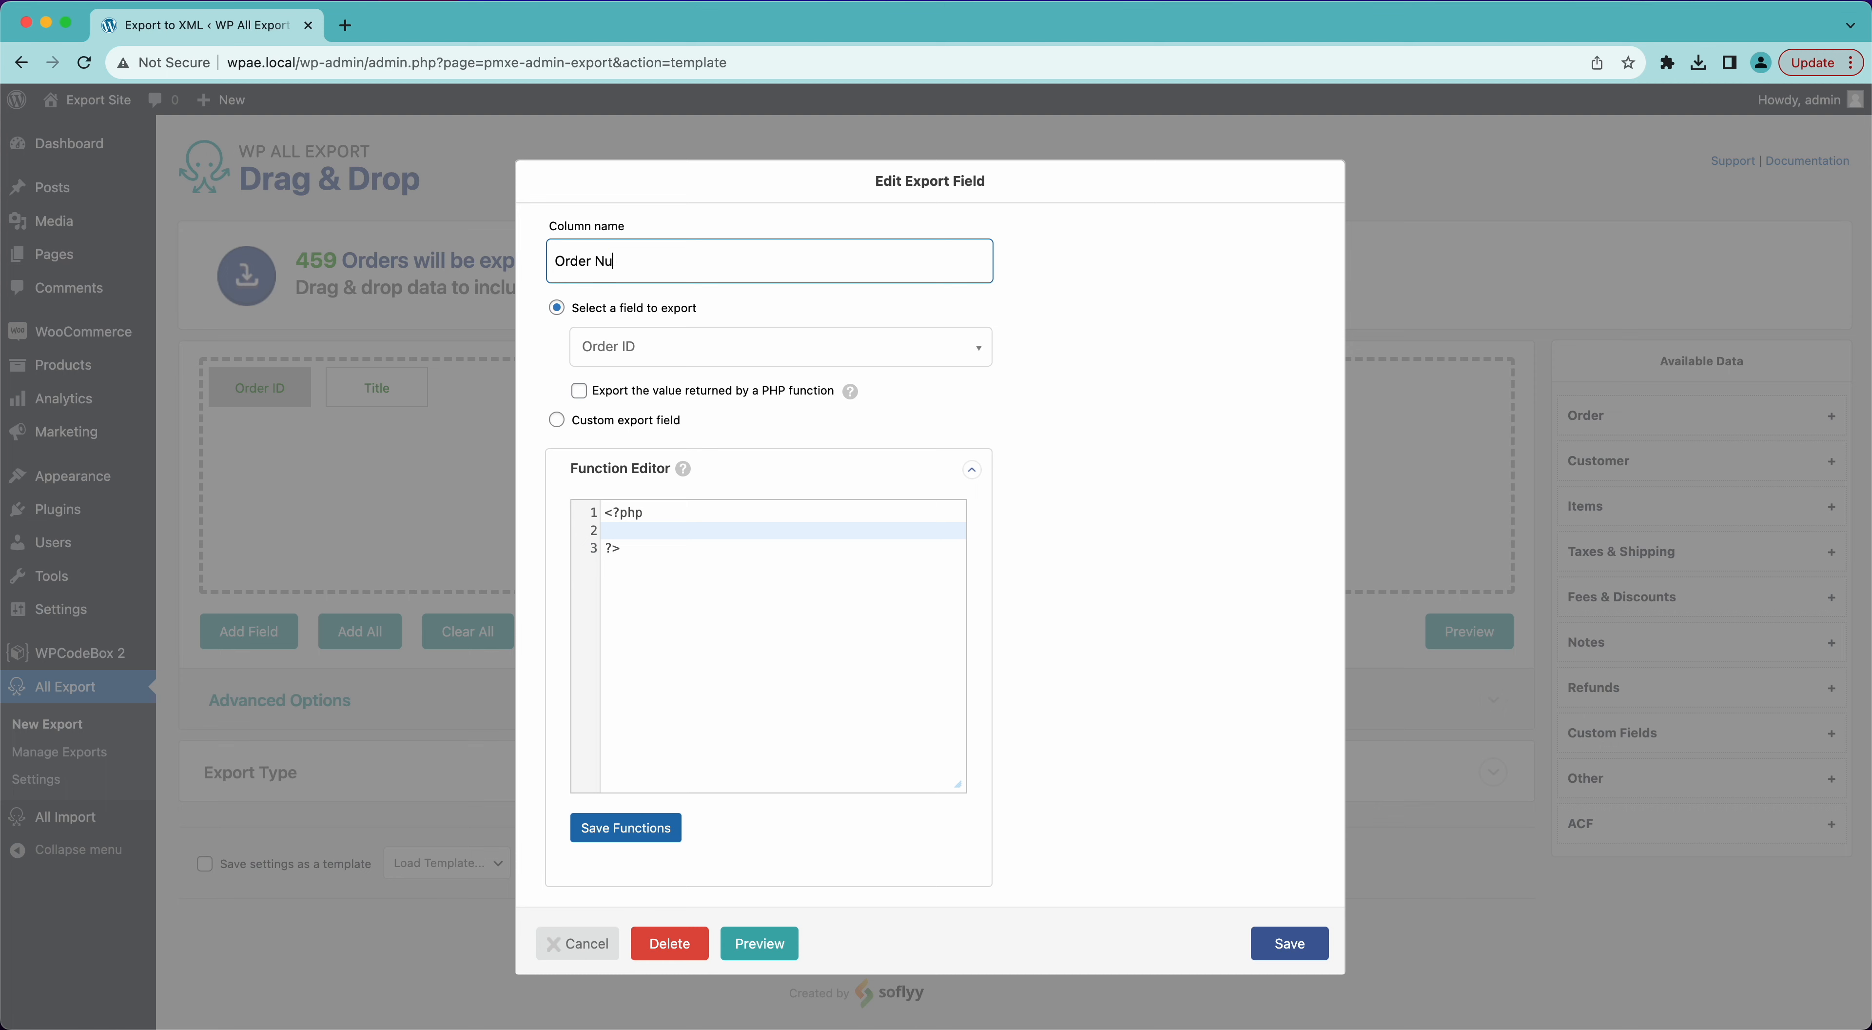
{"action": "left_click", "coordinate": [1266, 941]}
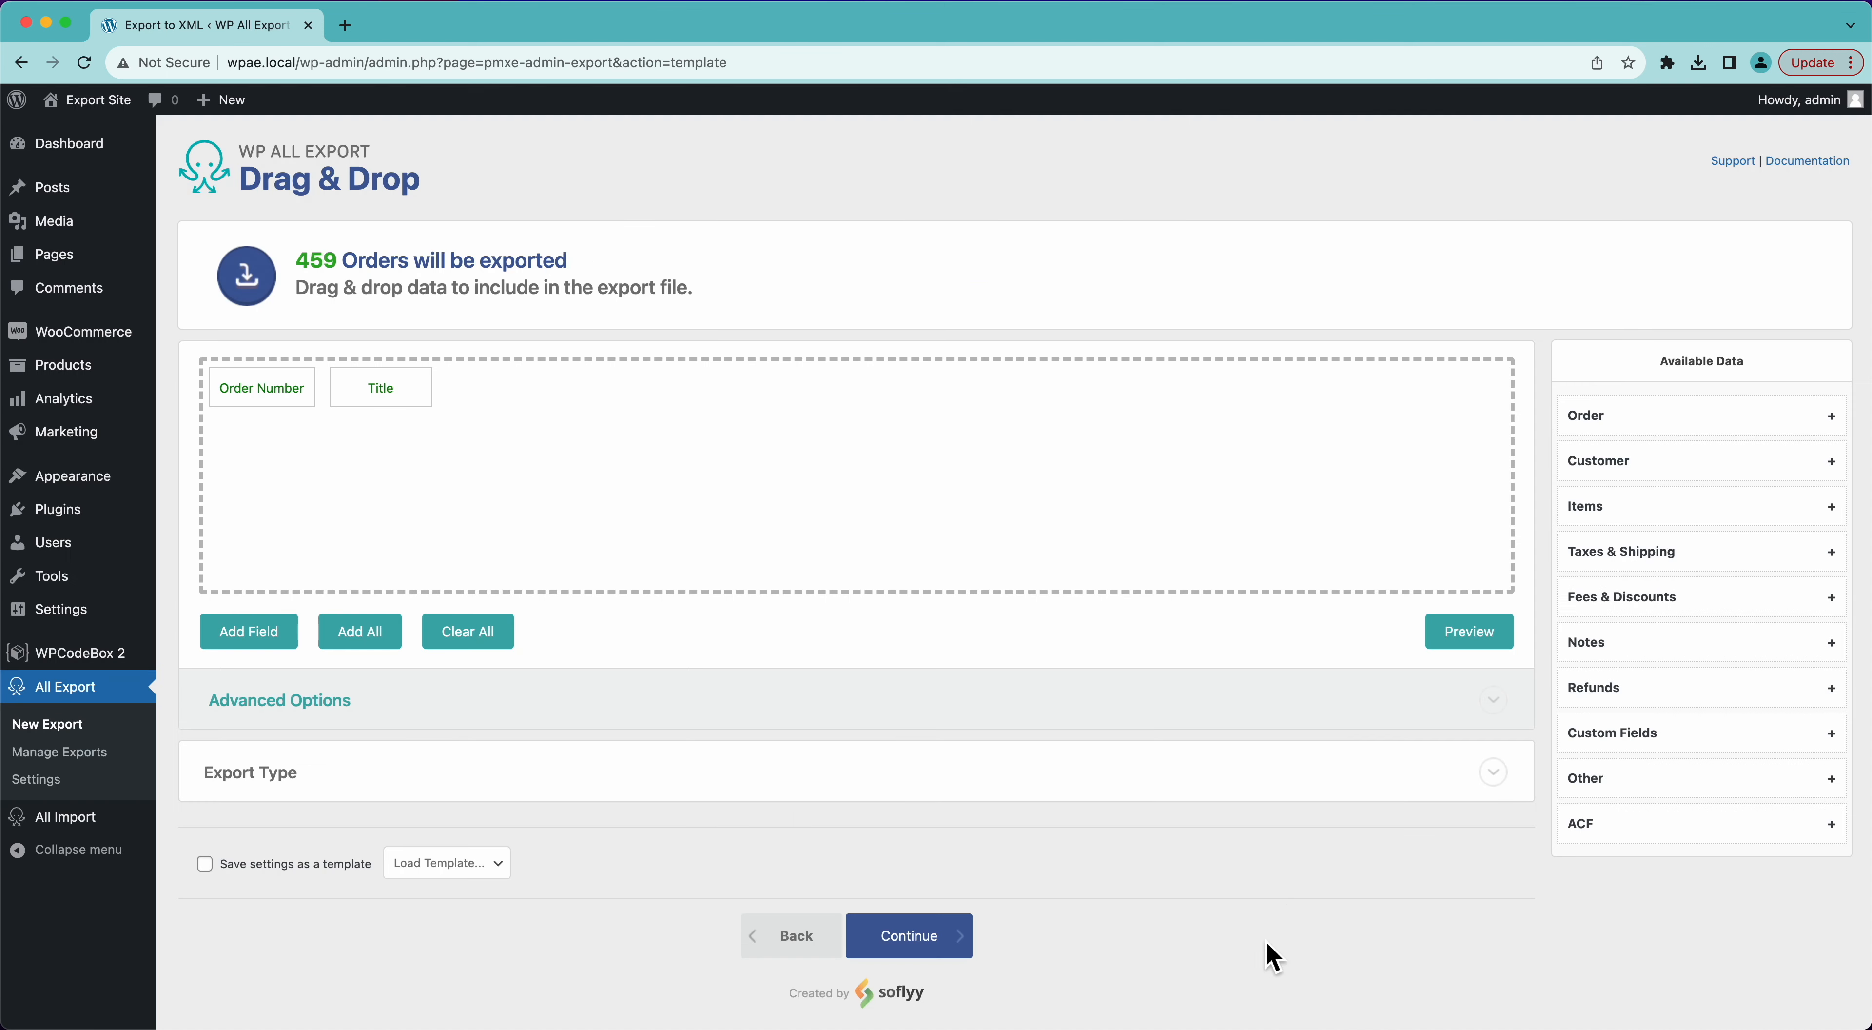
Preview the export with the renamed column and remove the Title column.
{"action": "left_click", "coordinate": [1507, 631]}
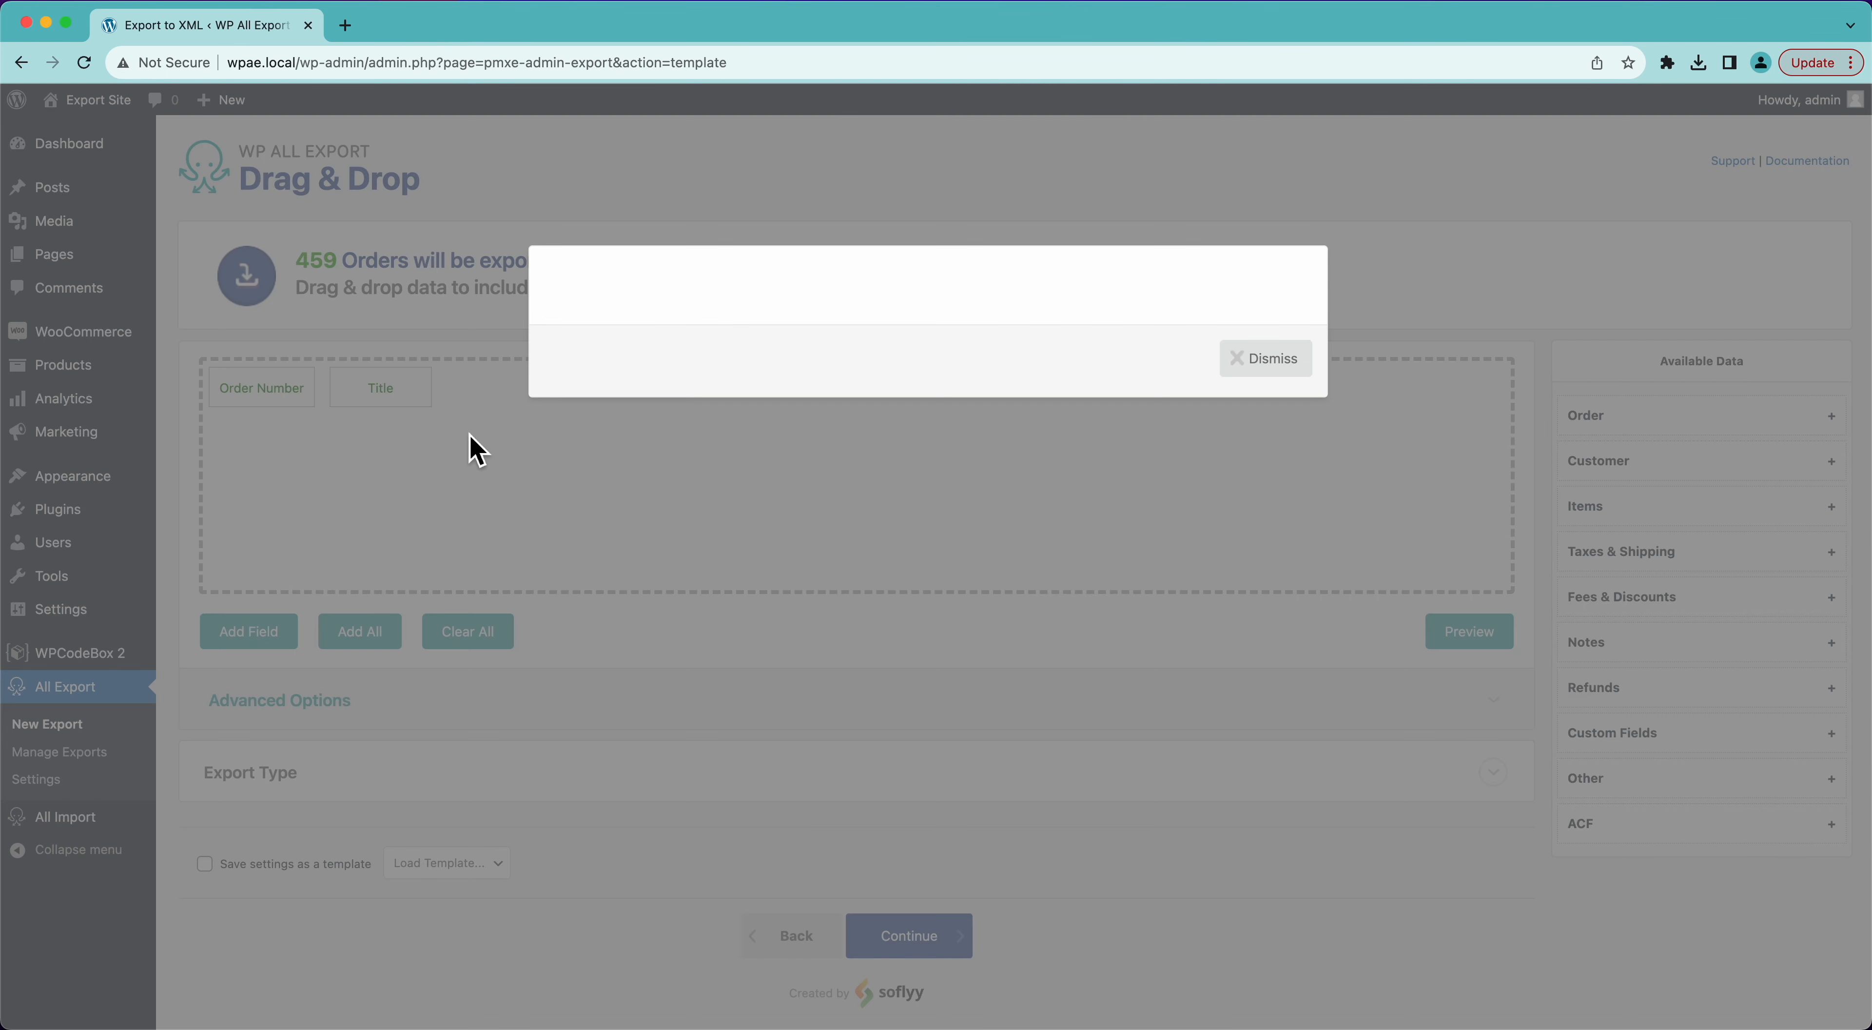
{"action": "left_click", "coordinate": [1288, 632]}
{"action": "left_click_drag", "start_coordinate": [385, 395], "coordinate": [445, 357]}
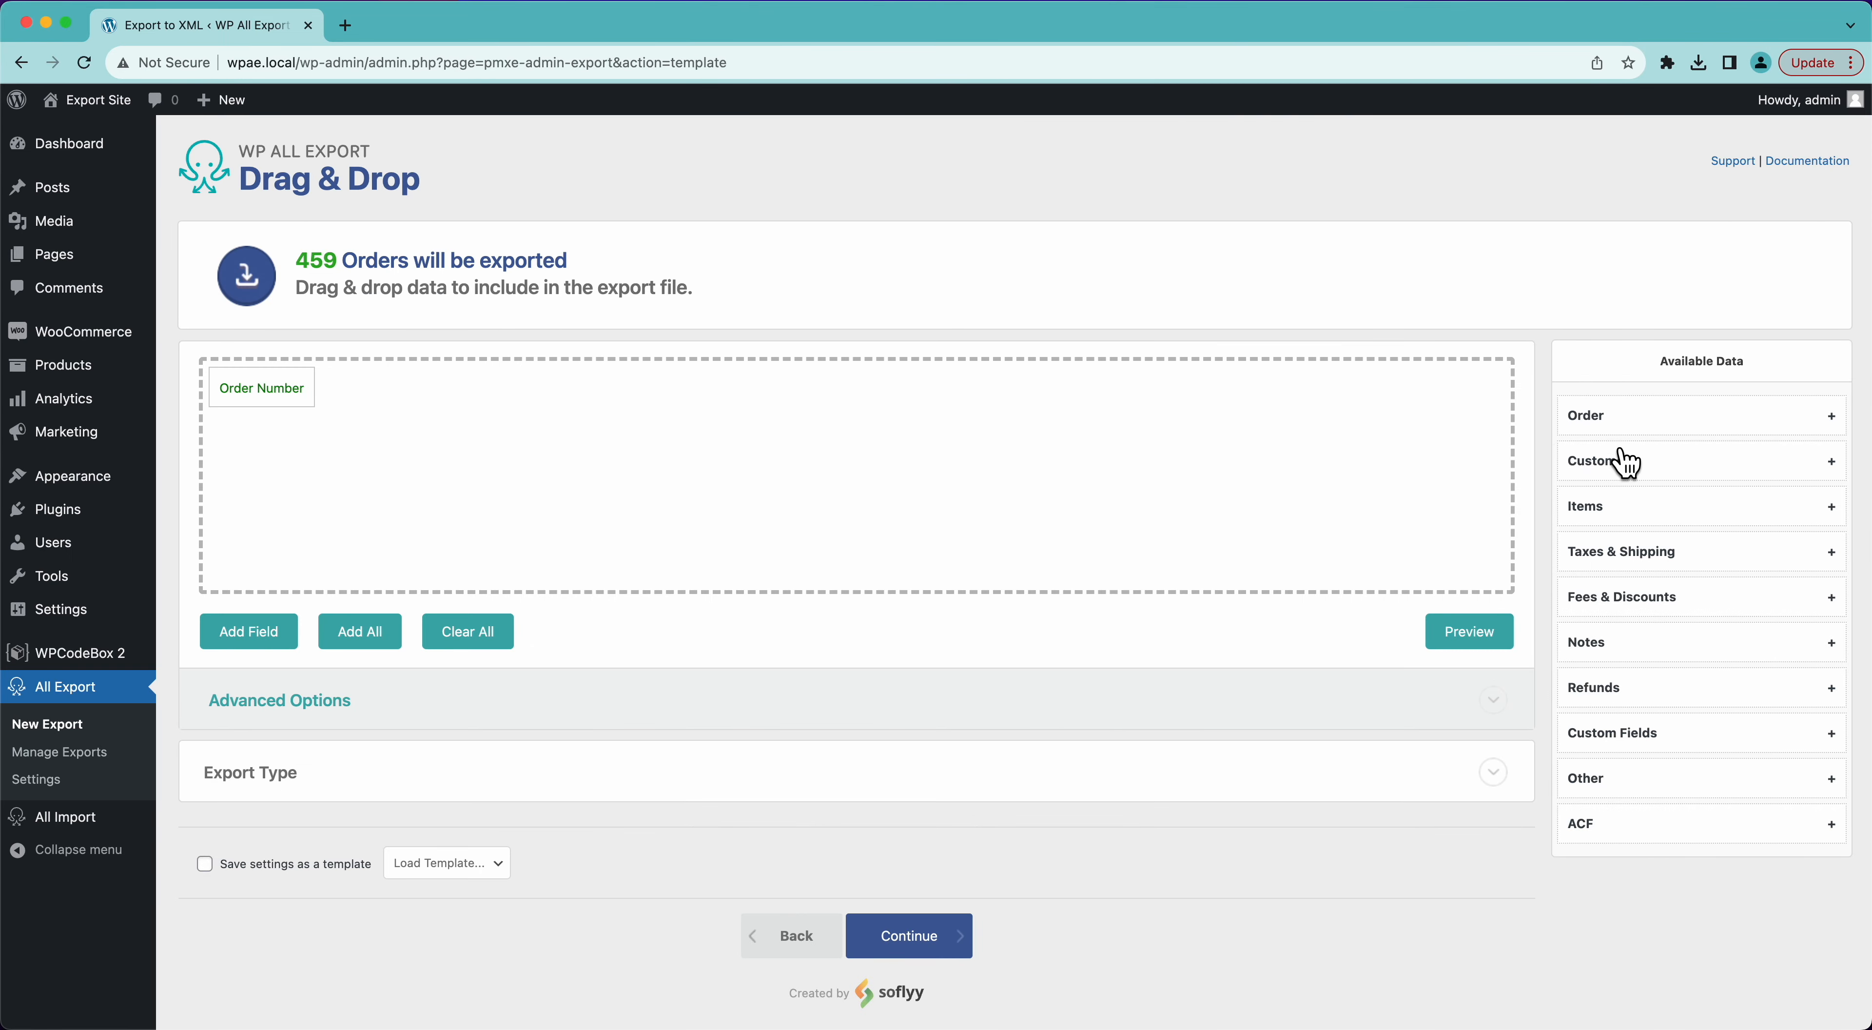
Add the Order Total field from the Order data to the export and preview the result.
{"action": "left_click", "coordinate": [1611, 418]}
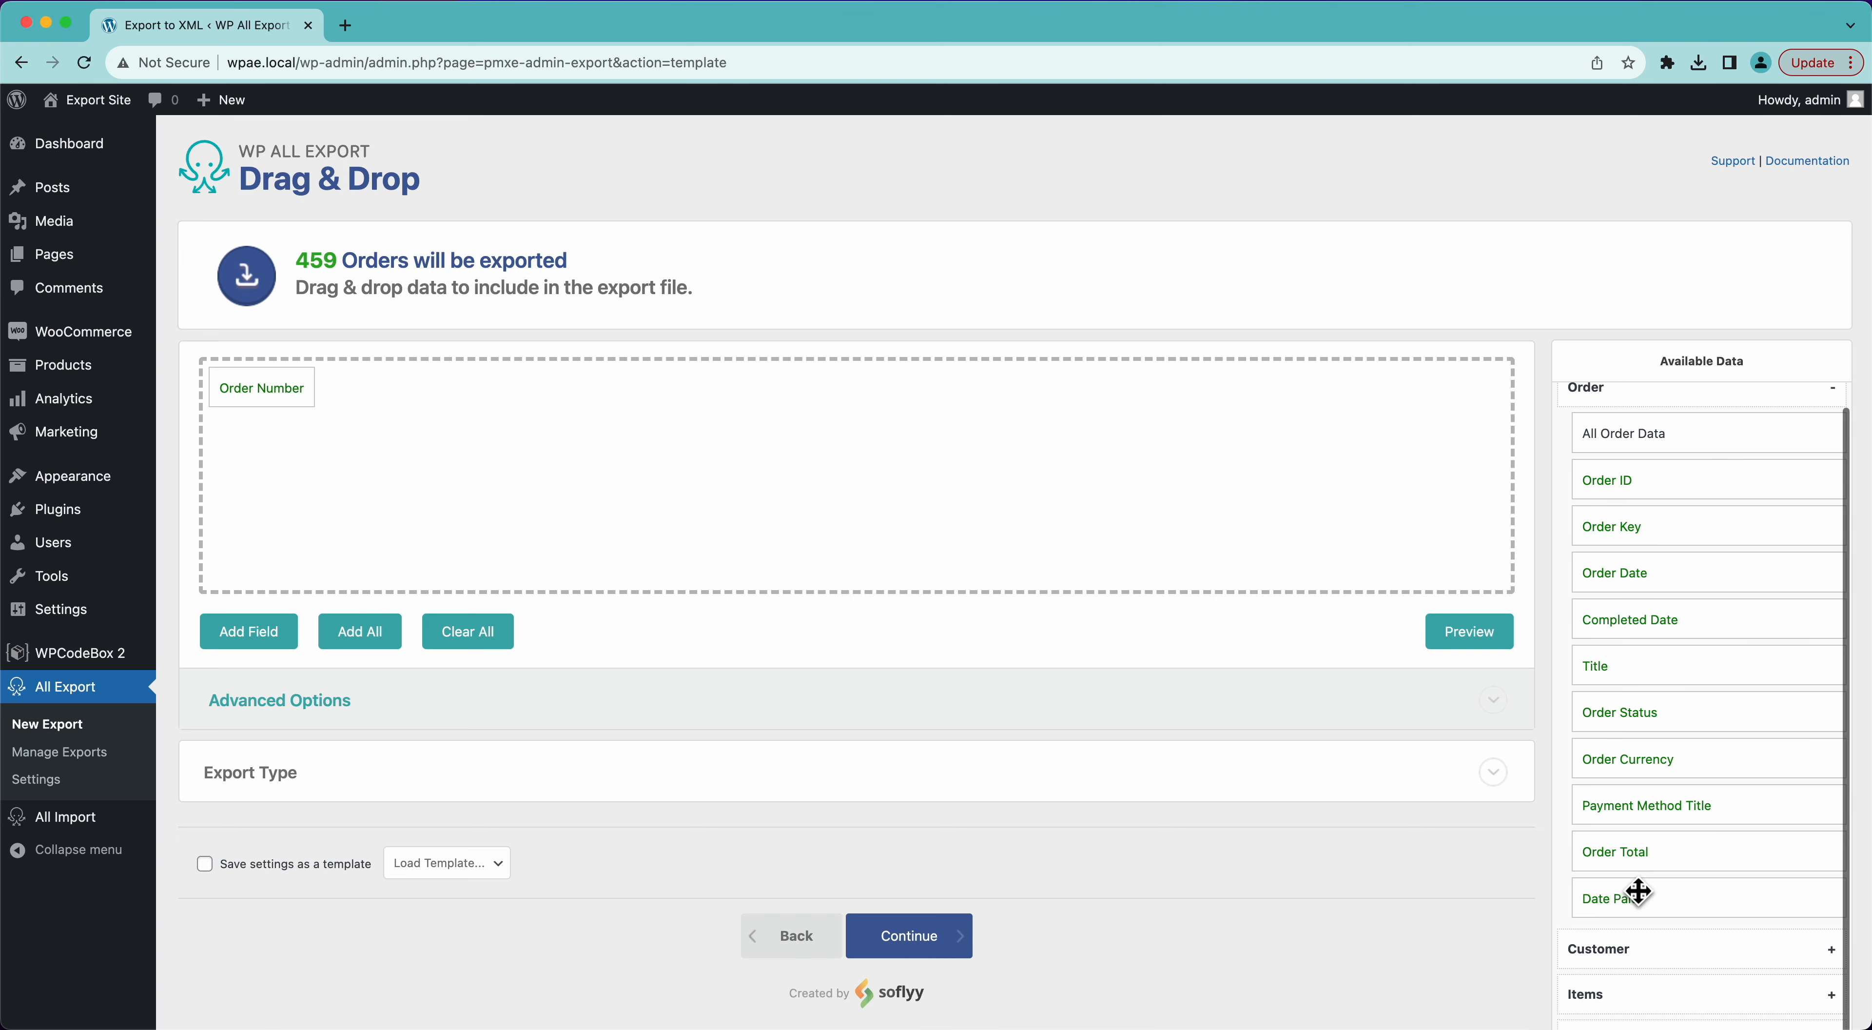
{"action": "left_click_drag", "start_coordinate": [1640, 876], "coordinate": [1069, 449]}
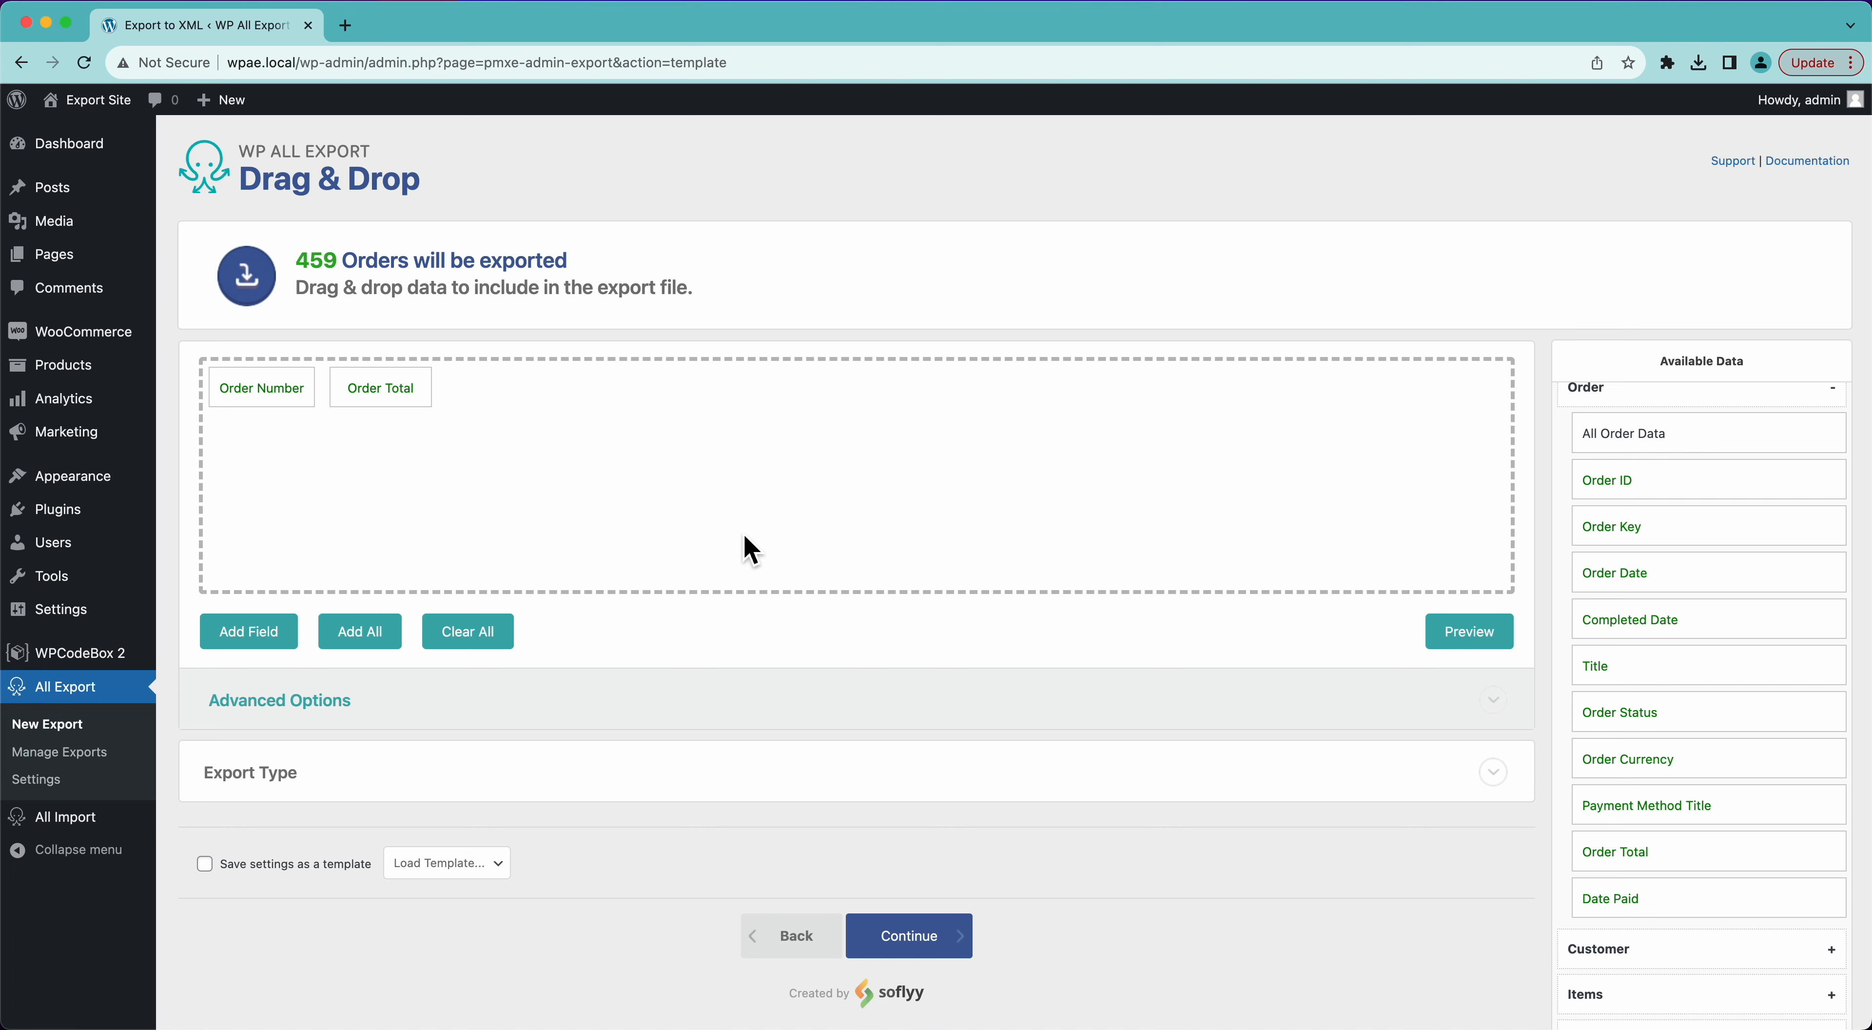
{"action": "left_click", "coordinate": [1448, 635]}
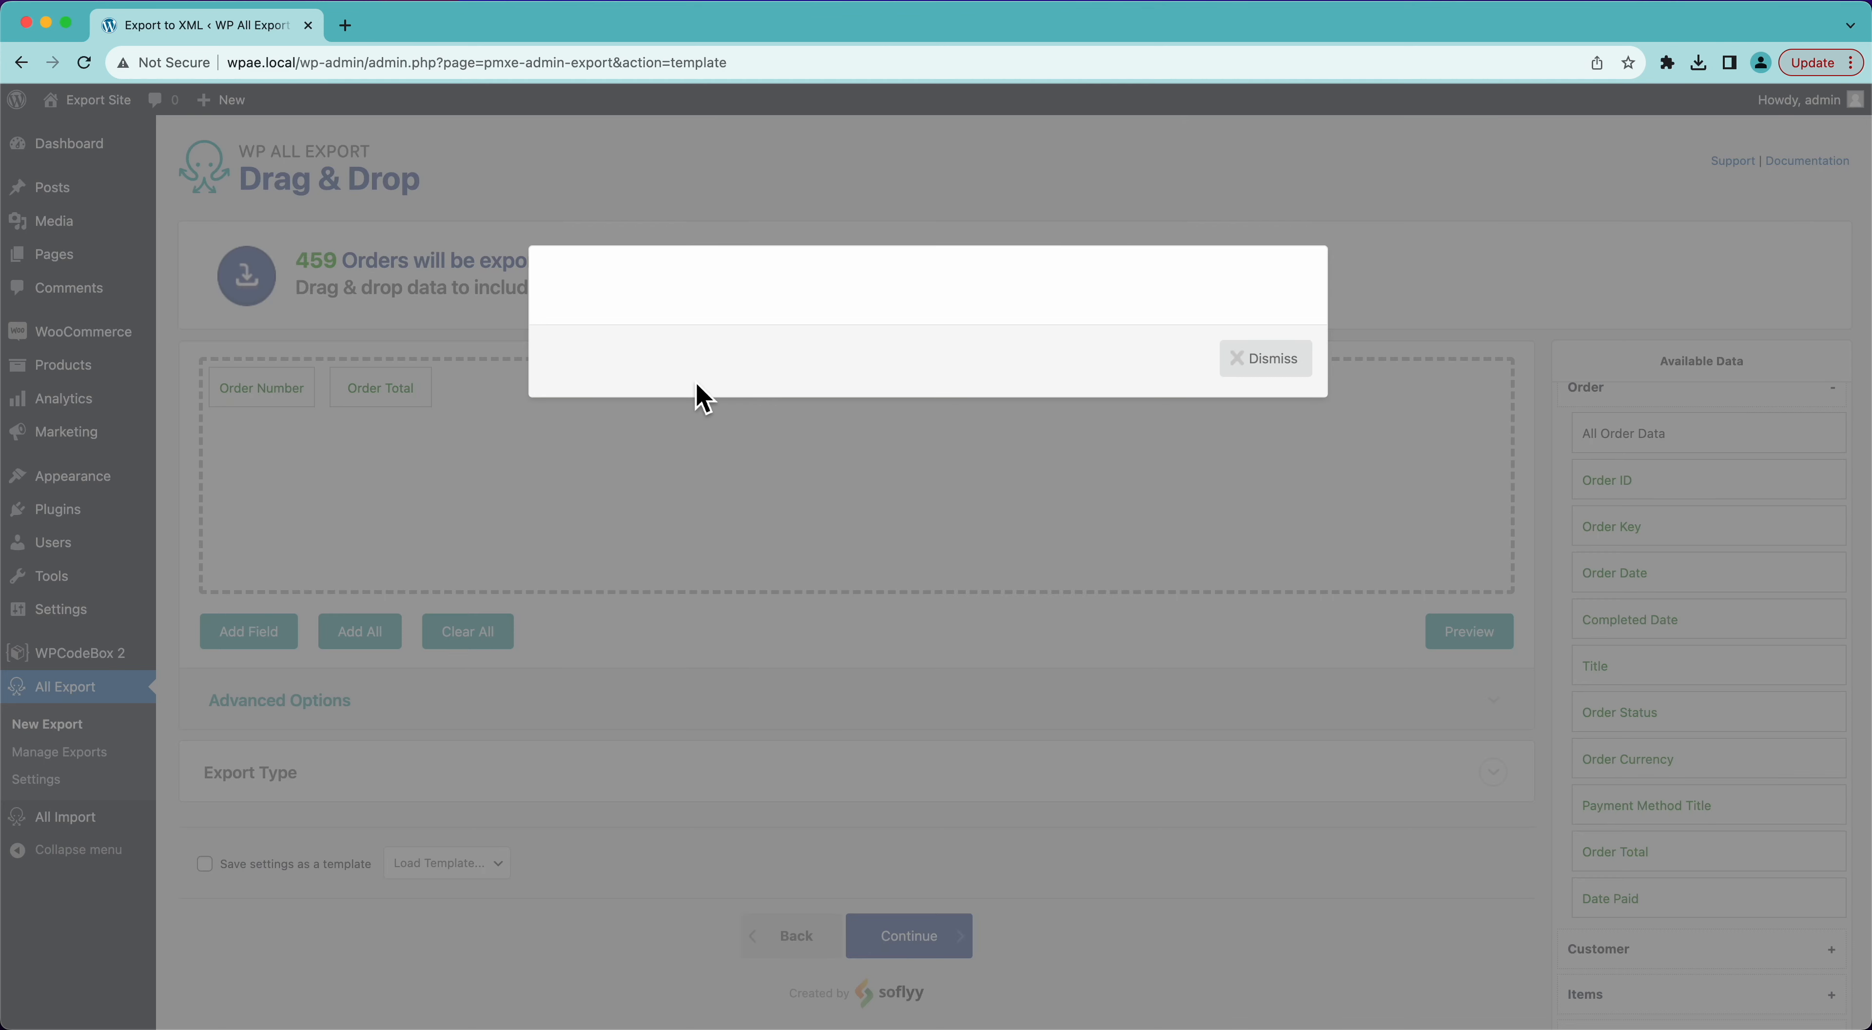
{"action": "left_click", "coordinate": [1279, 638]}
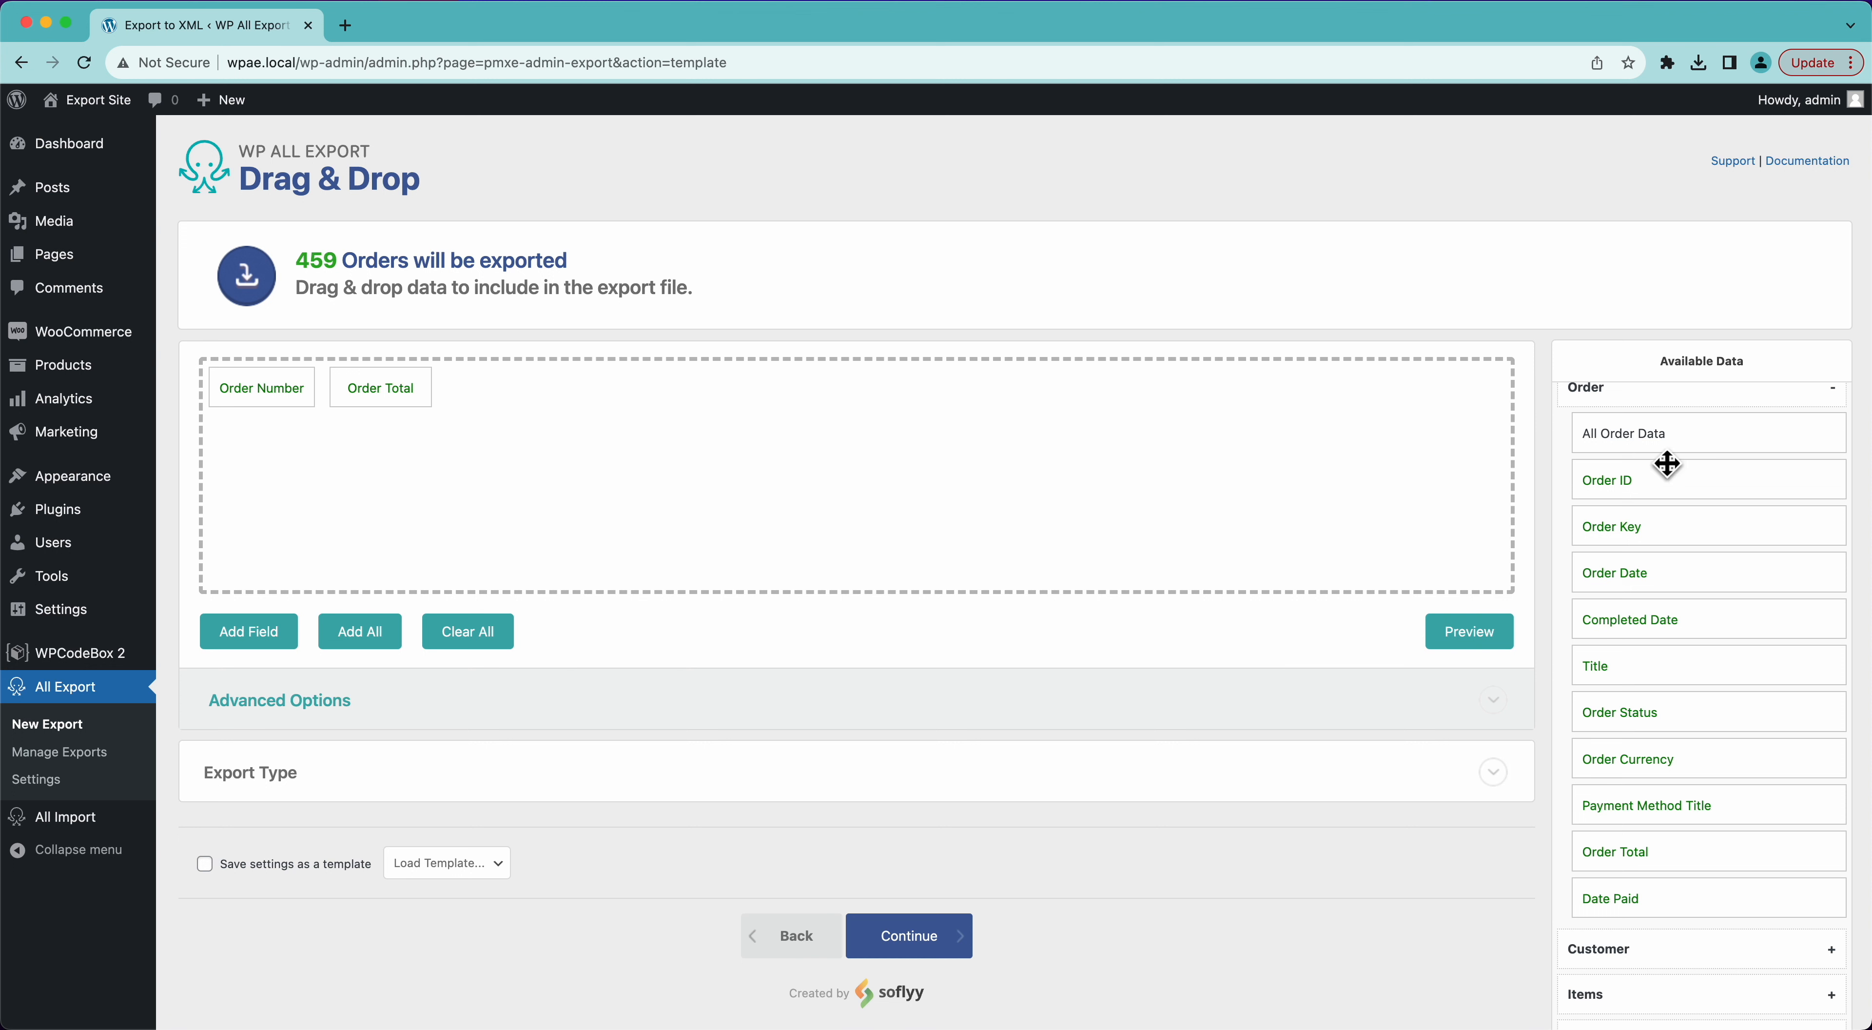
Add the Order Date field after Order Total and preview the exported orders.
{"action": "left_click_drag", "start_coordinate": [1663, 582], "coordinate": [930, 485]}
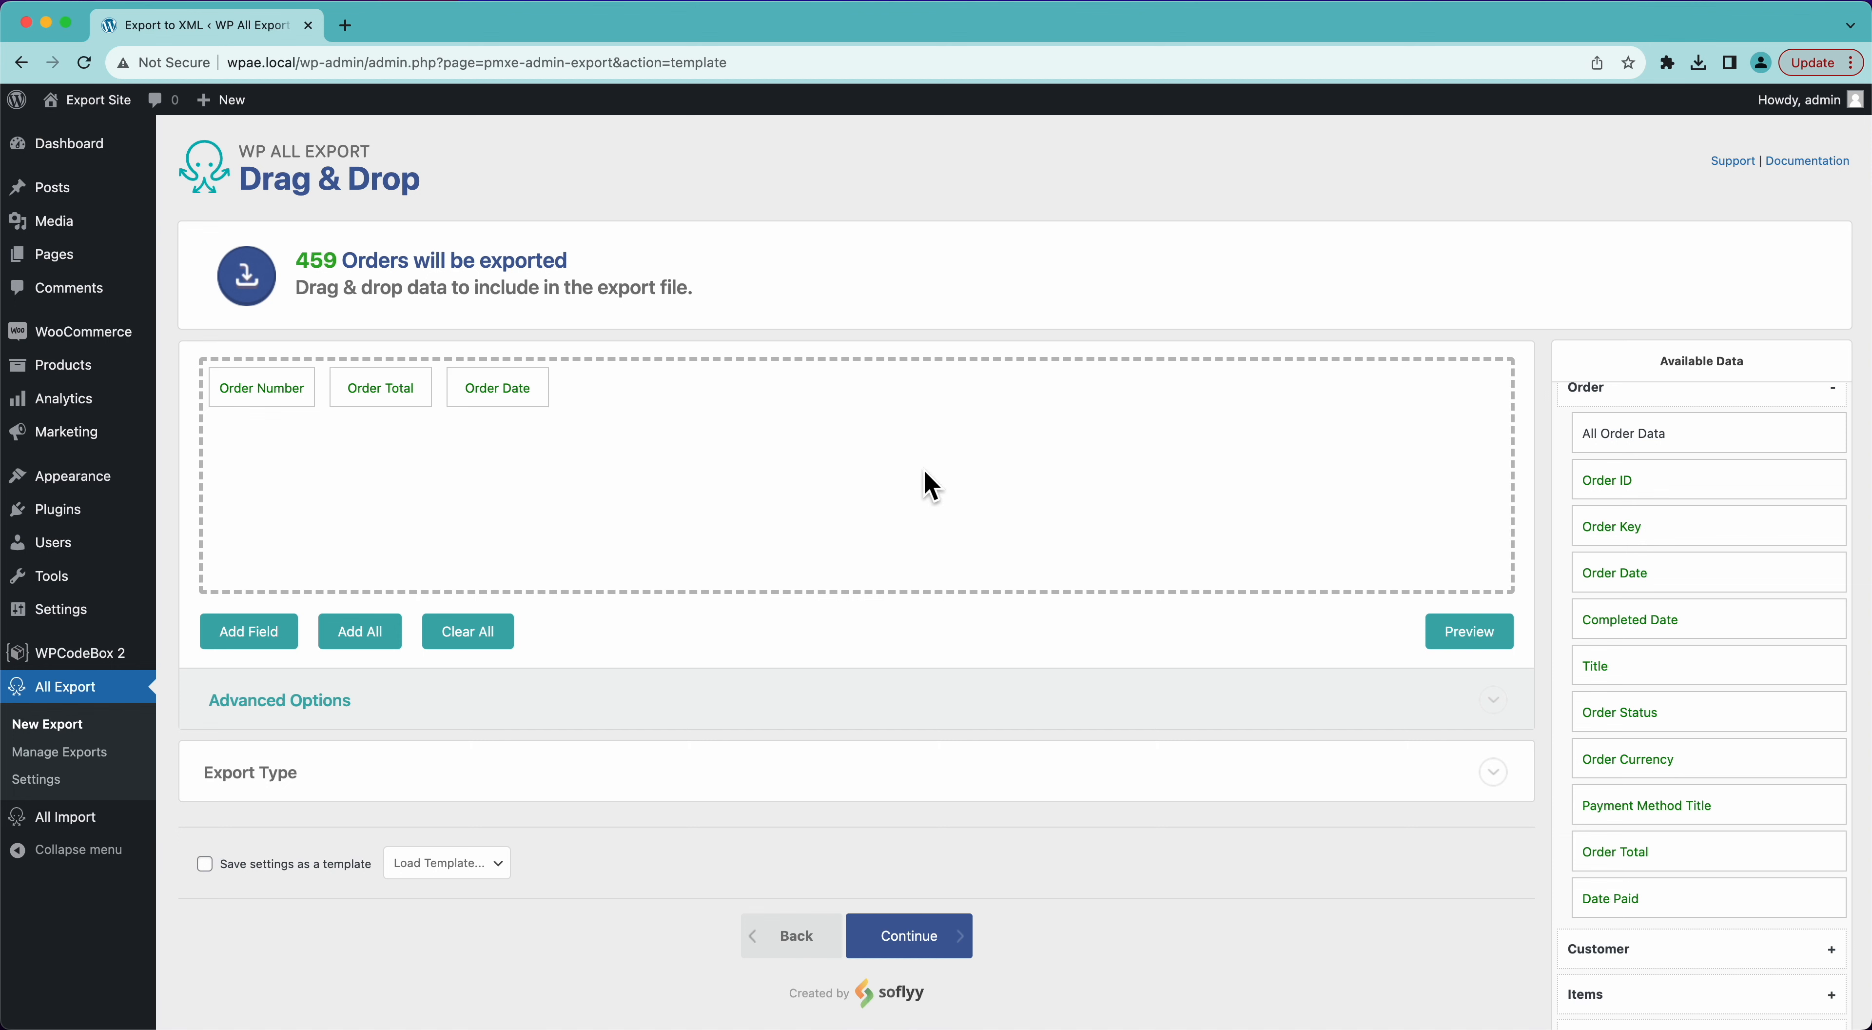
{"action": "left_click", "coordinate": [1472, 638]}
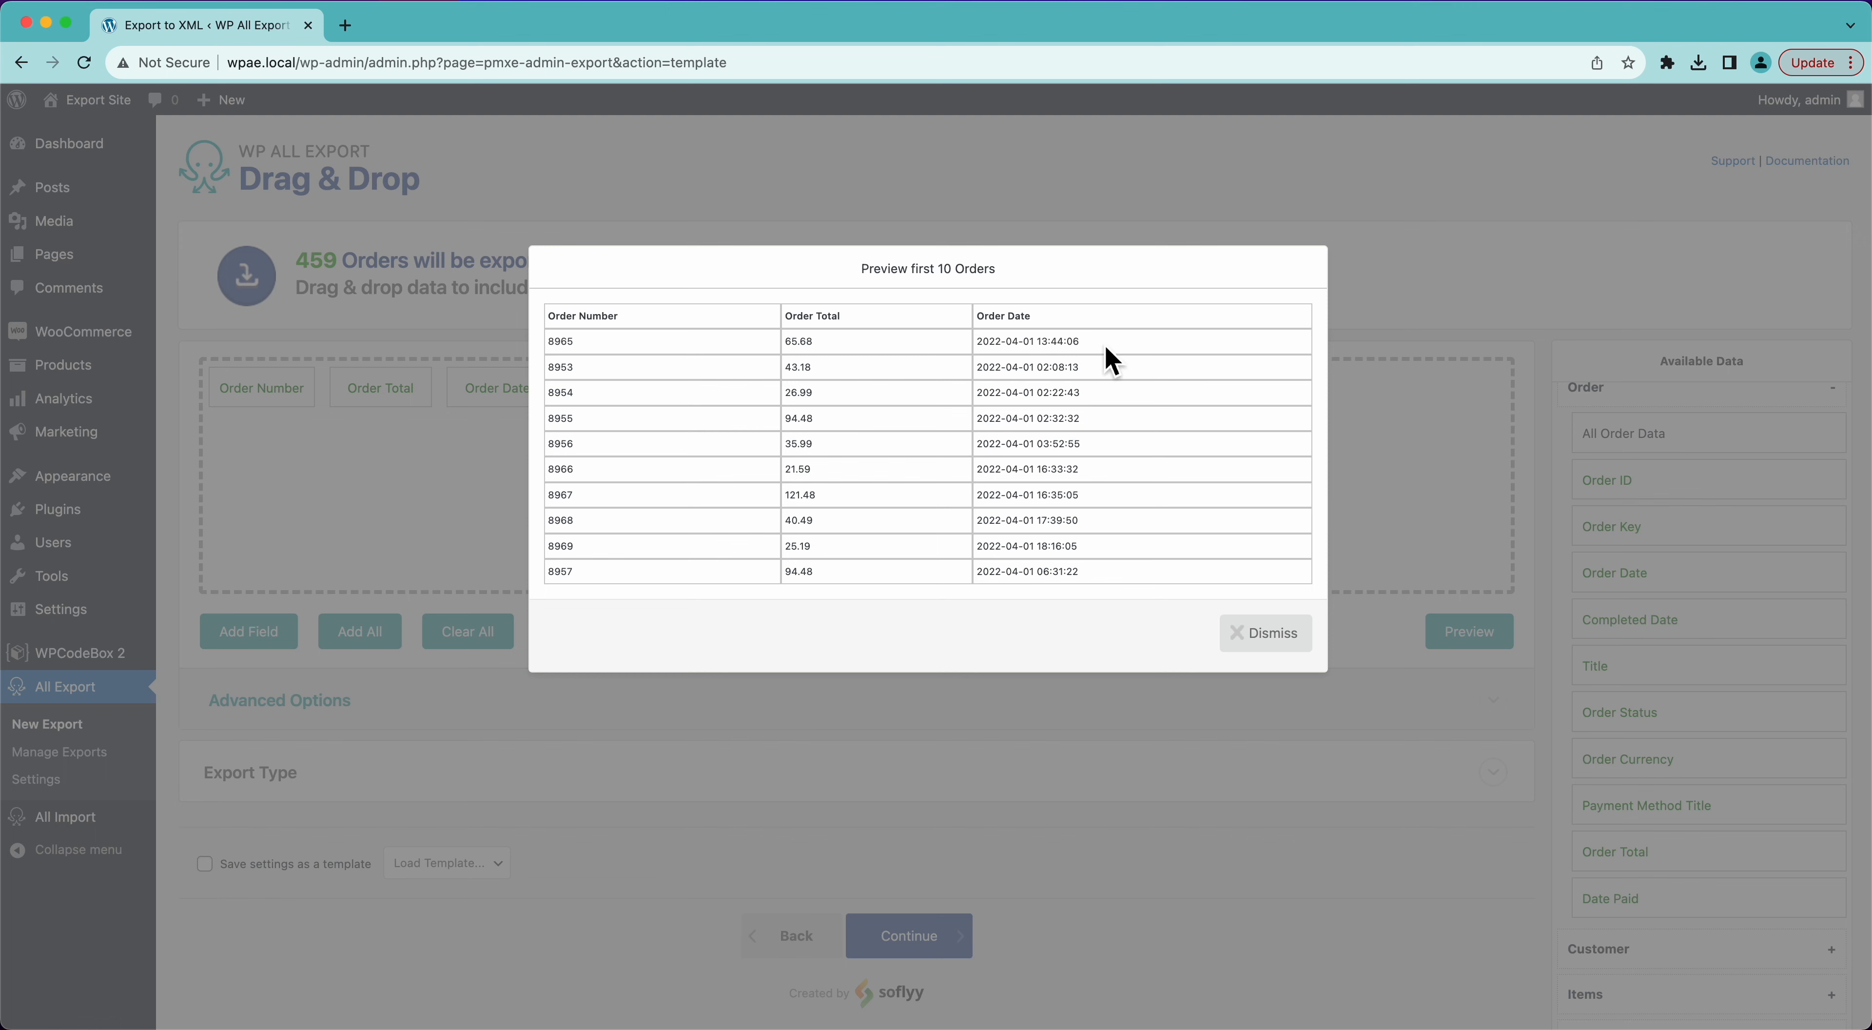
{"action": "left_click", "coordinate": [1256, 635]}
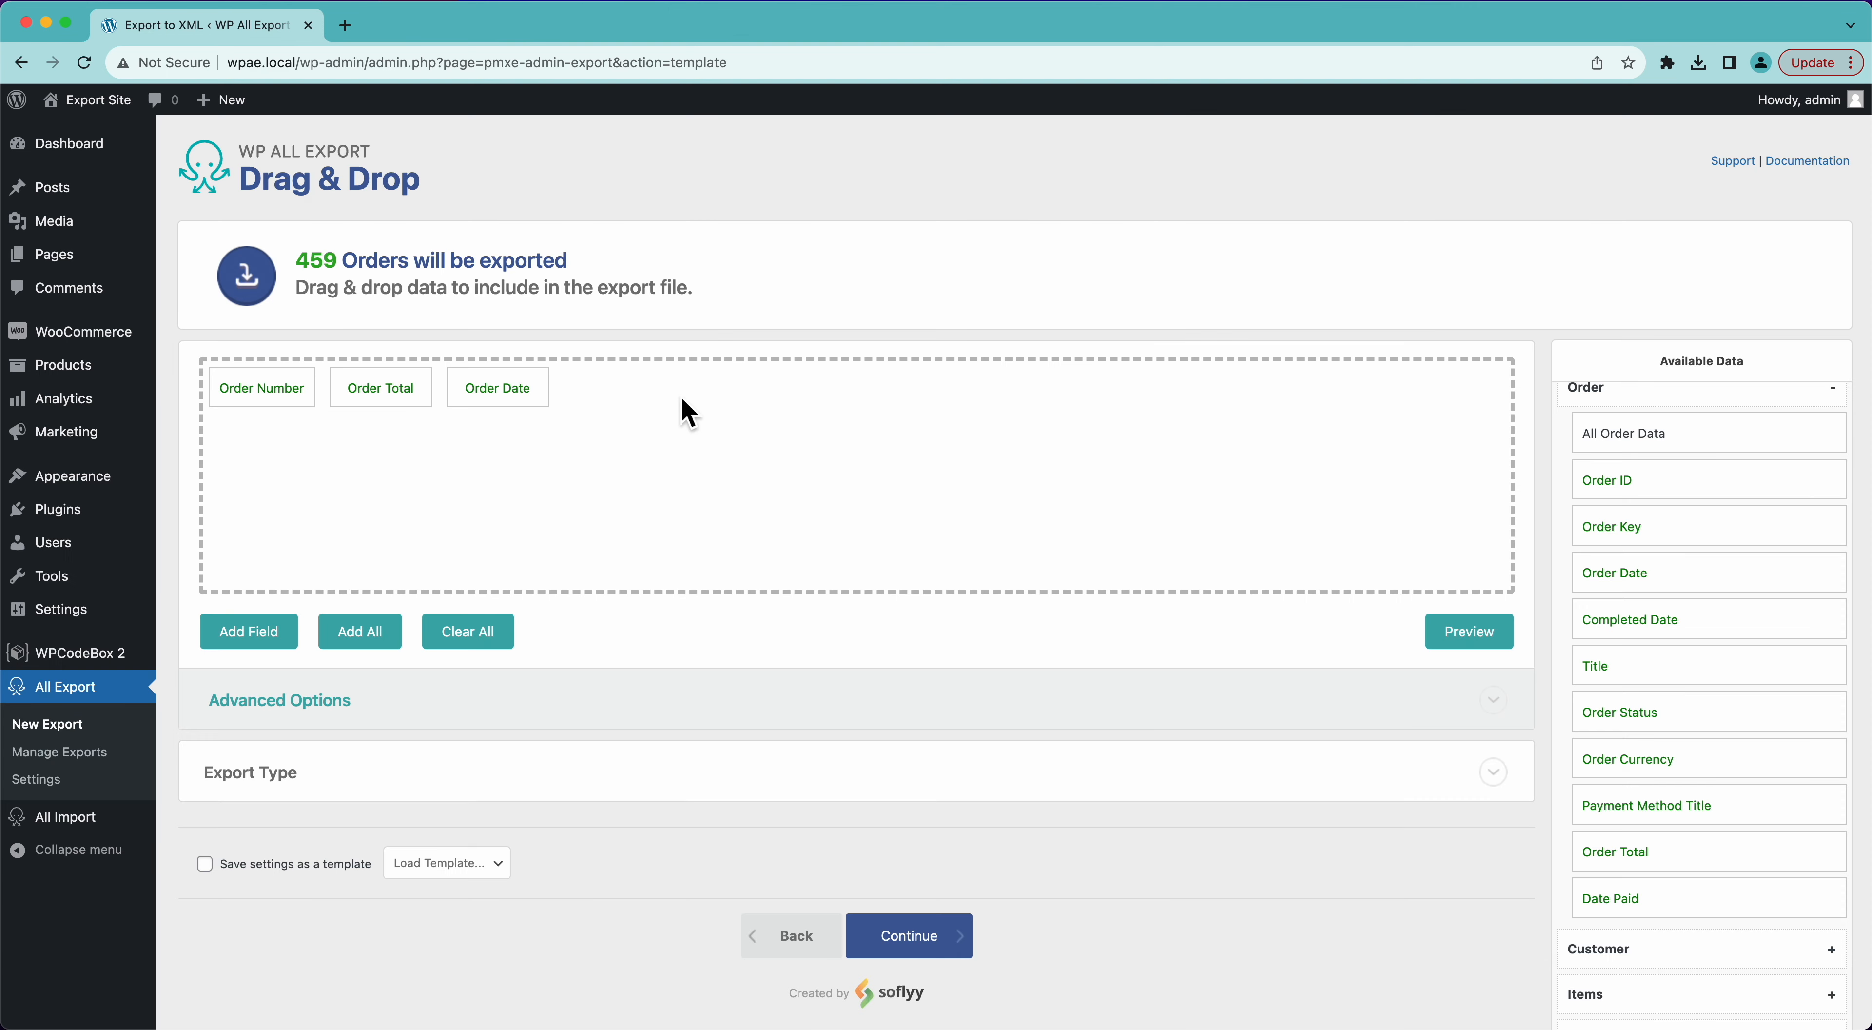
Set the date format of the Order Date column to Y-m-d, save the field and preview the orders.
{"action": "left_click", "coordinate": [519, 404]}
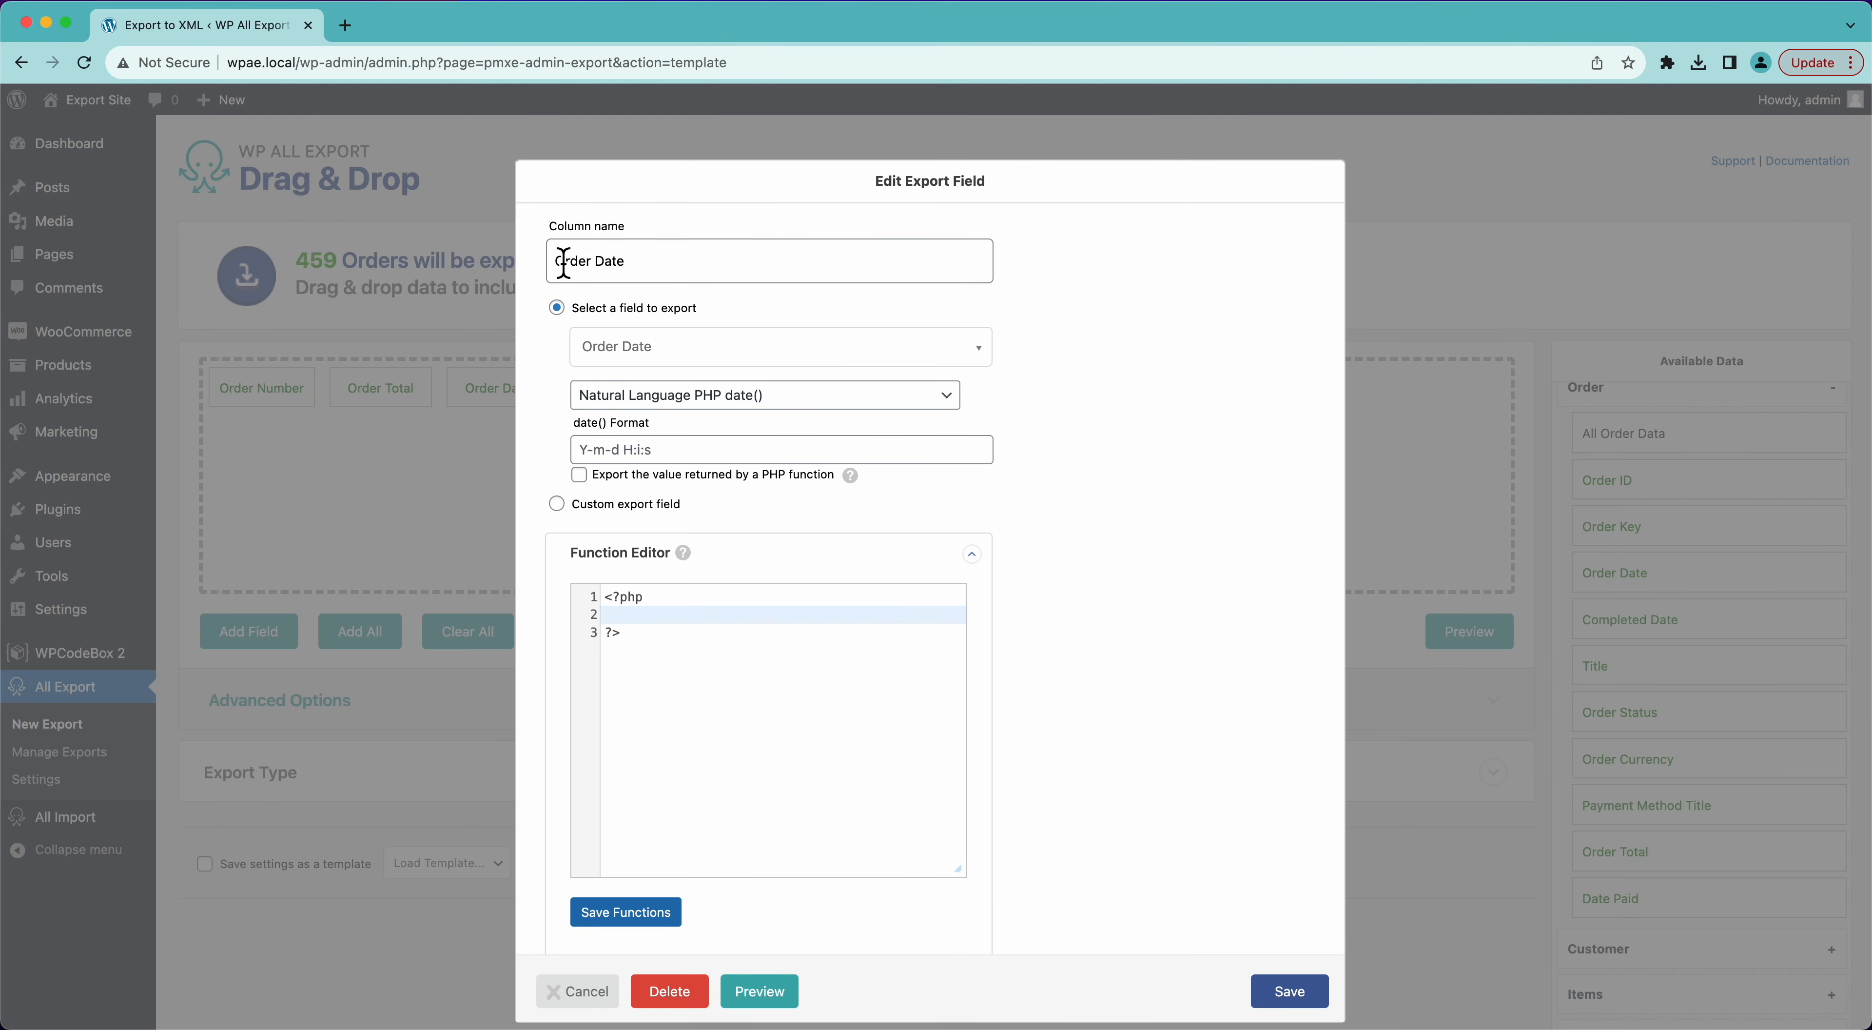
{"action": "left_click", "coordinate": [676, 454]}
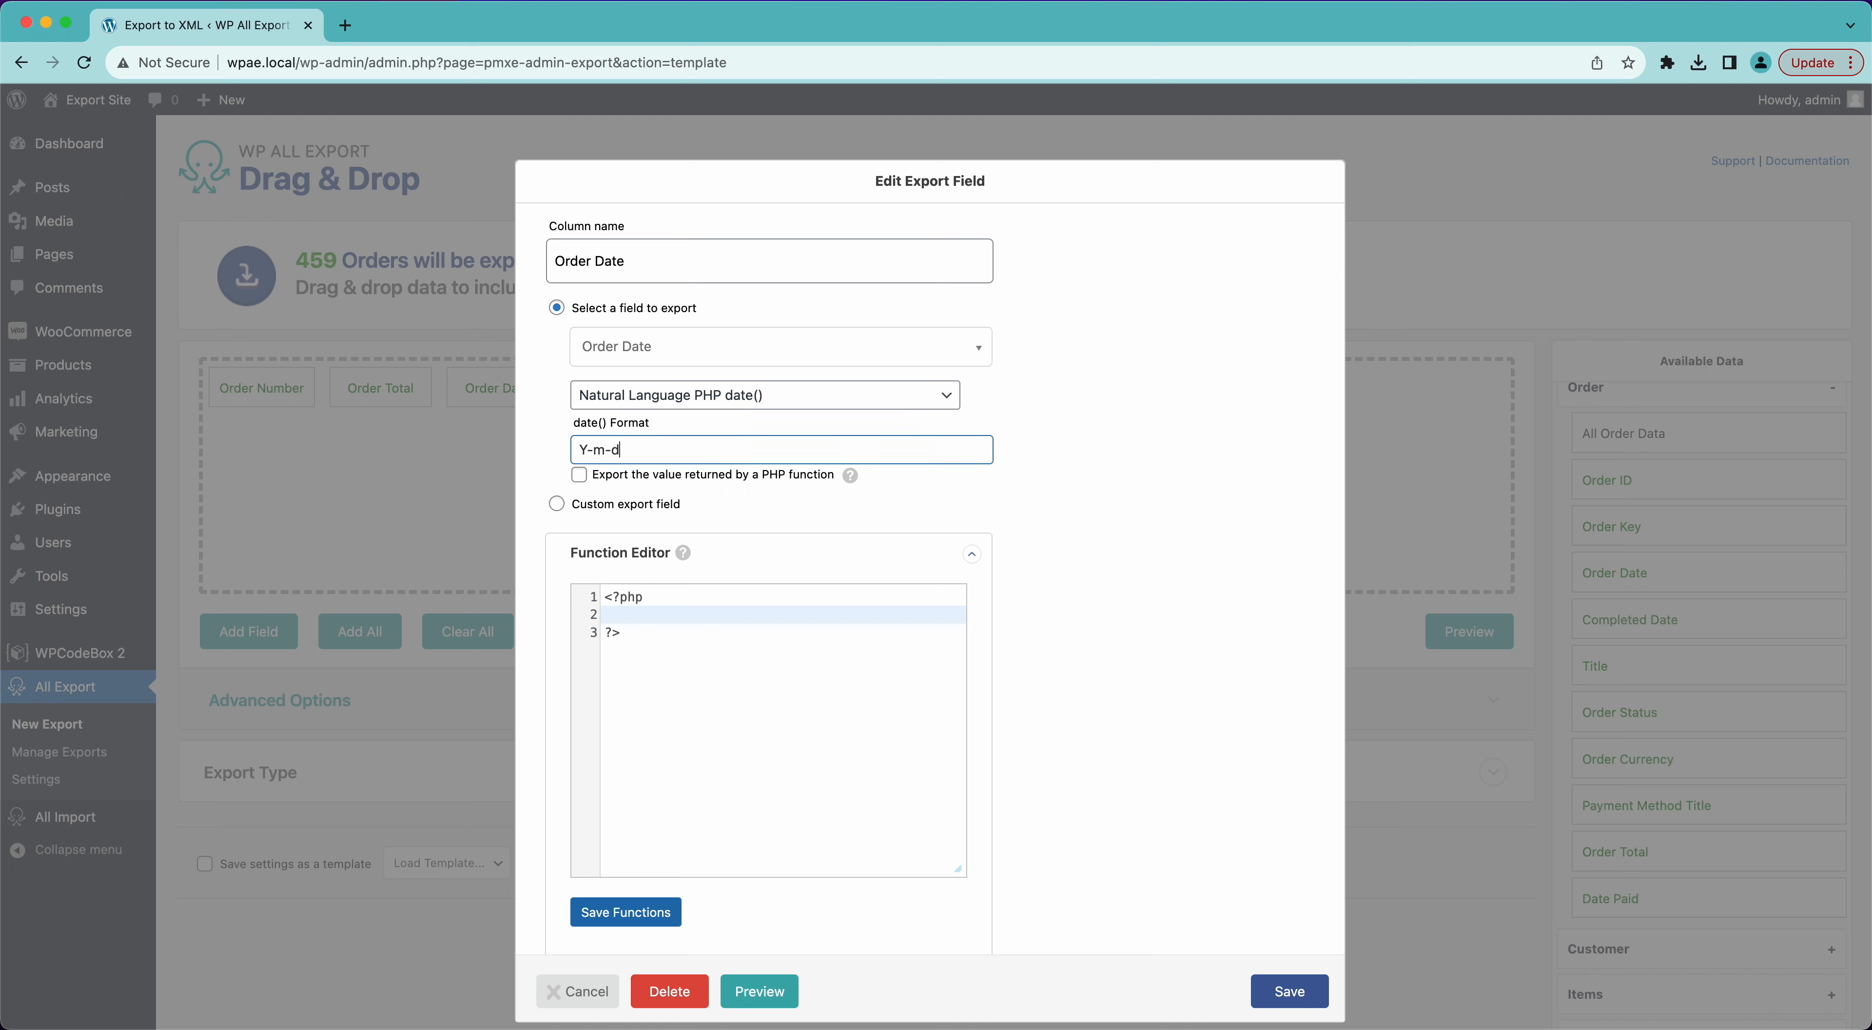
{"action": "left_click", "coordinate": [1279, 990]}
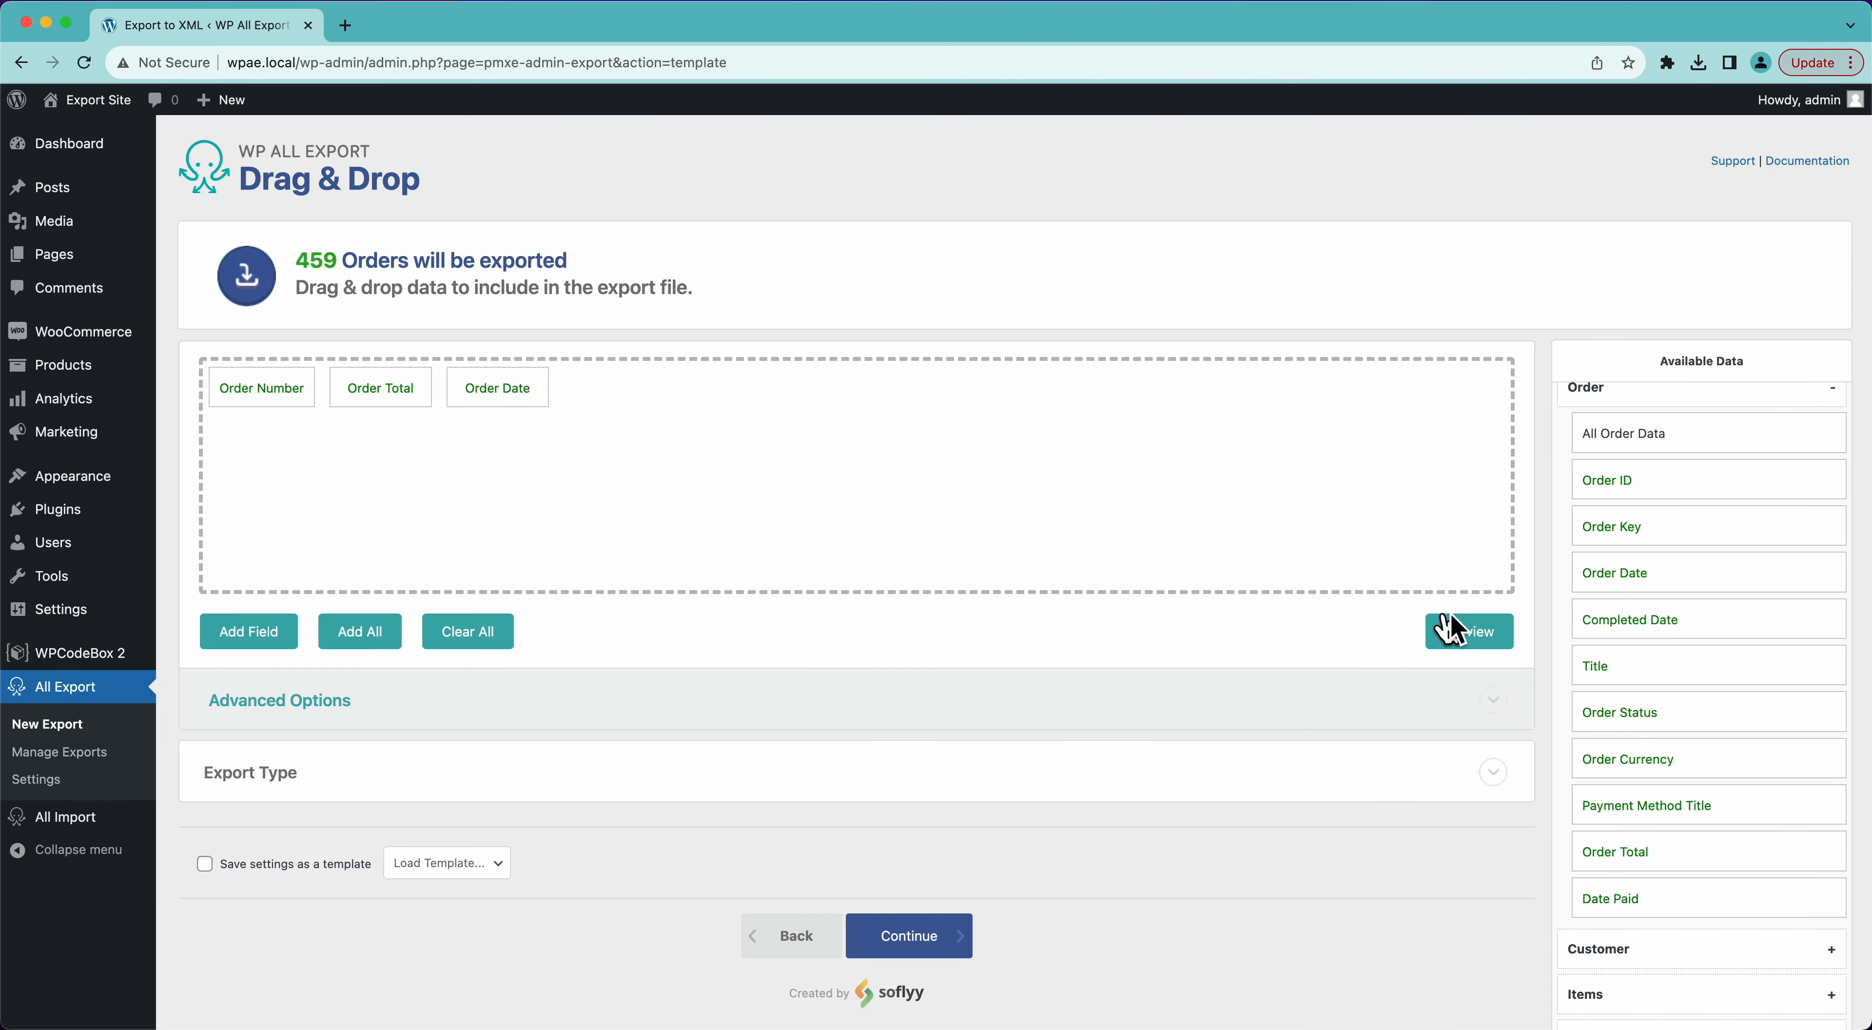
{"action": "left_click", "coordinate": [1457, 636]}
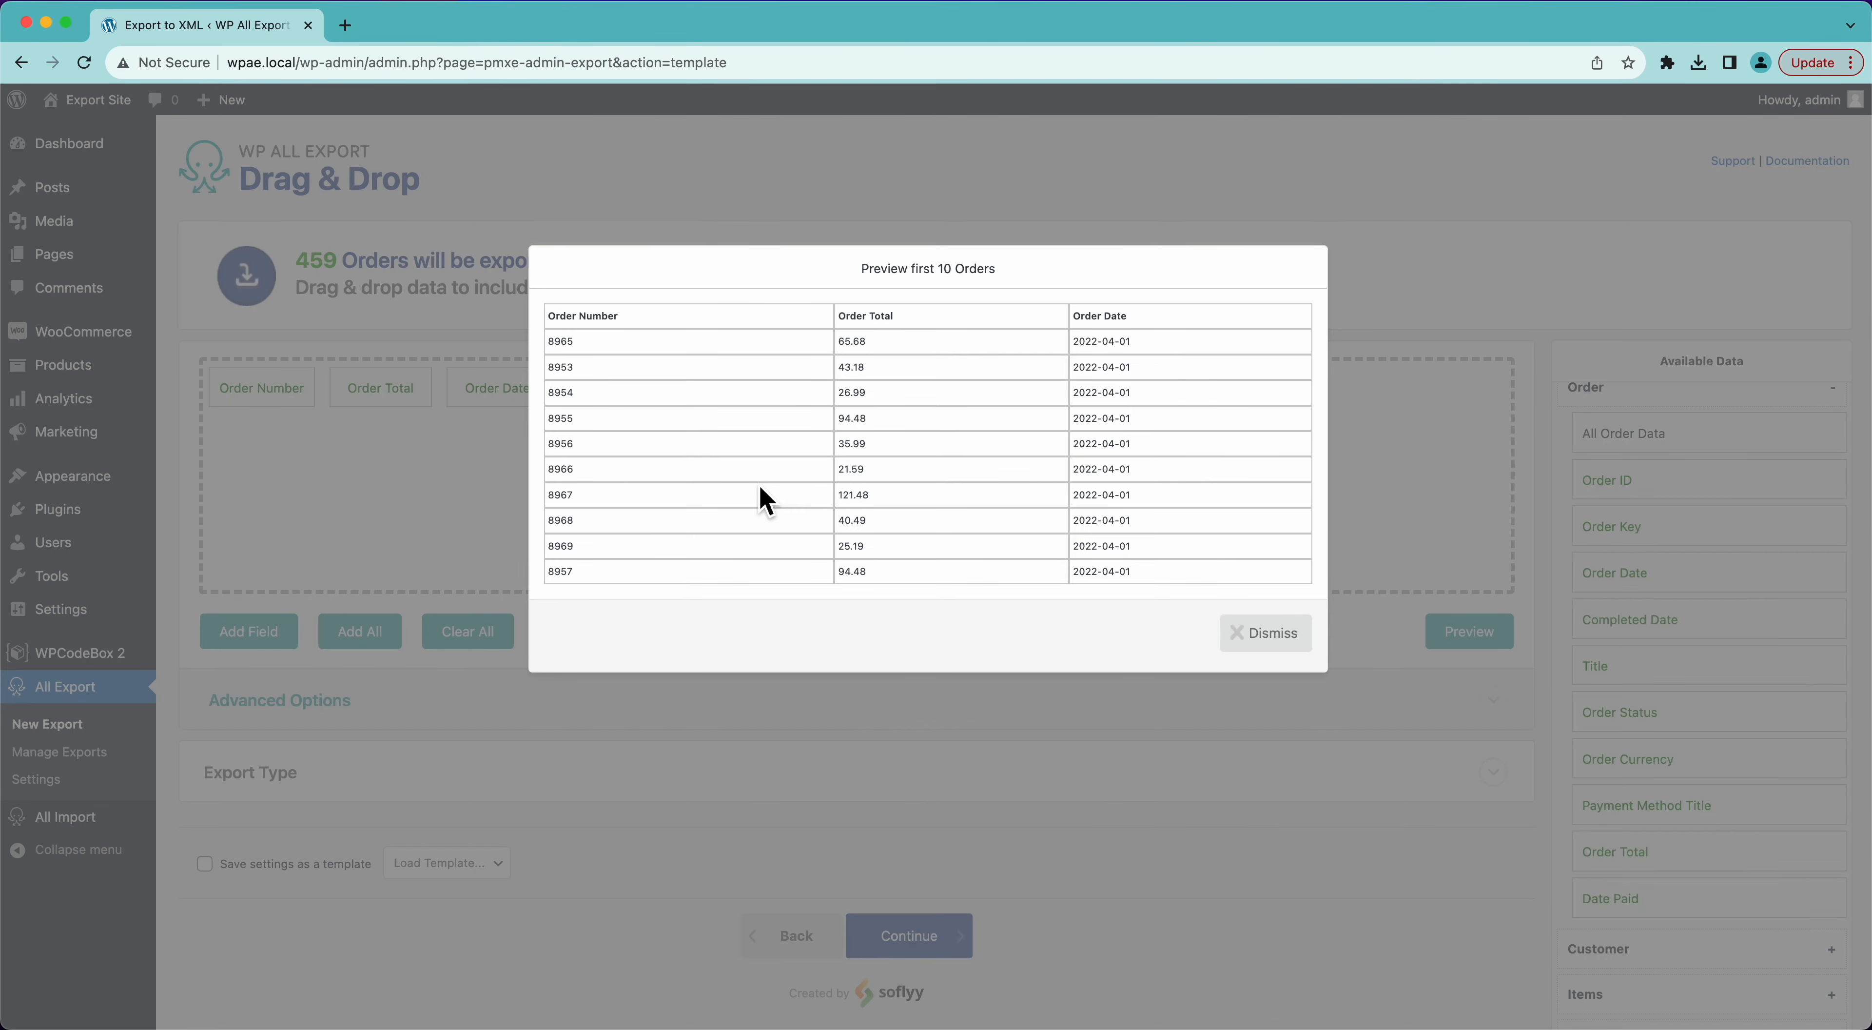
{"action": "left_click", "coordinate": [1265, 657]}
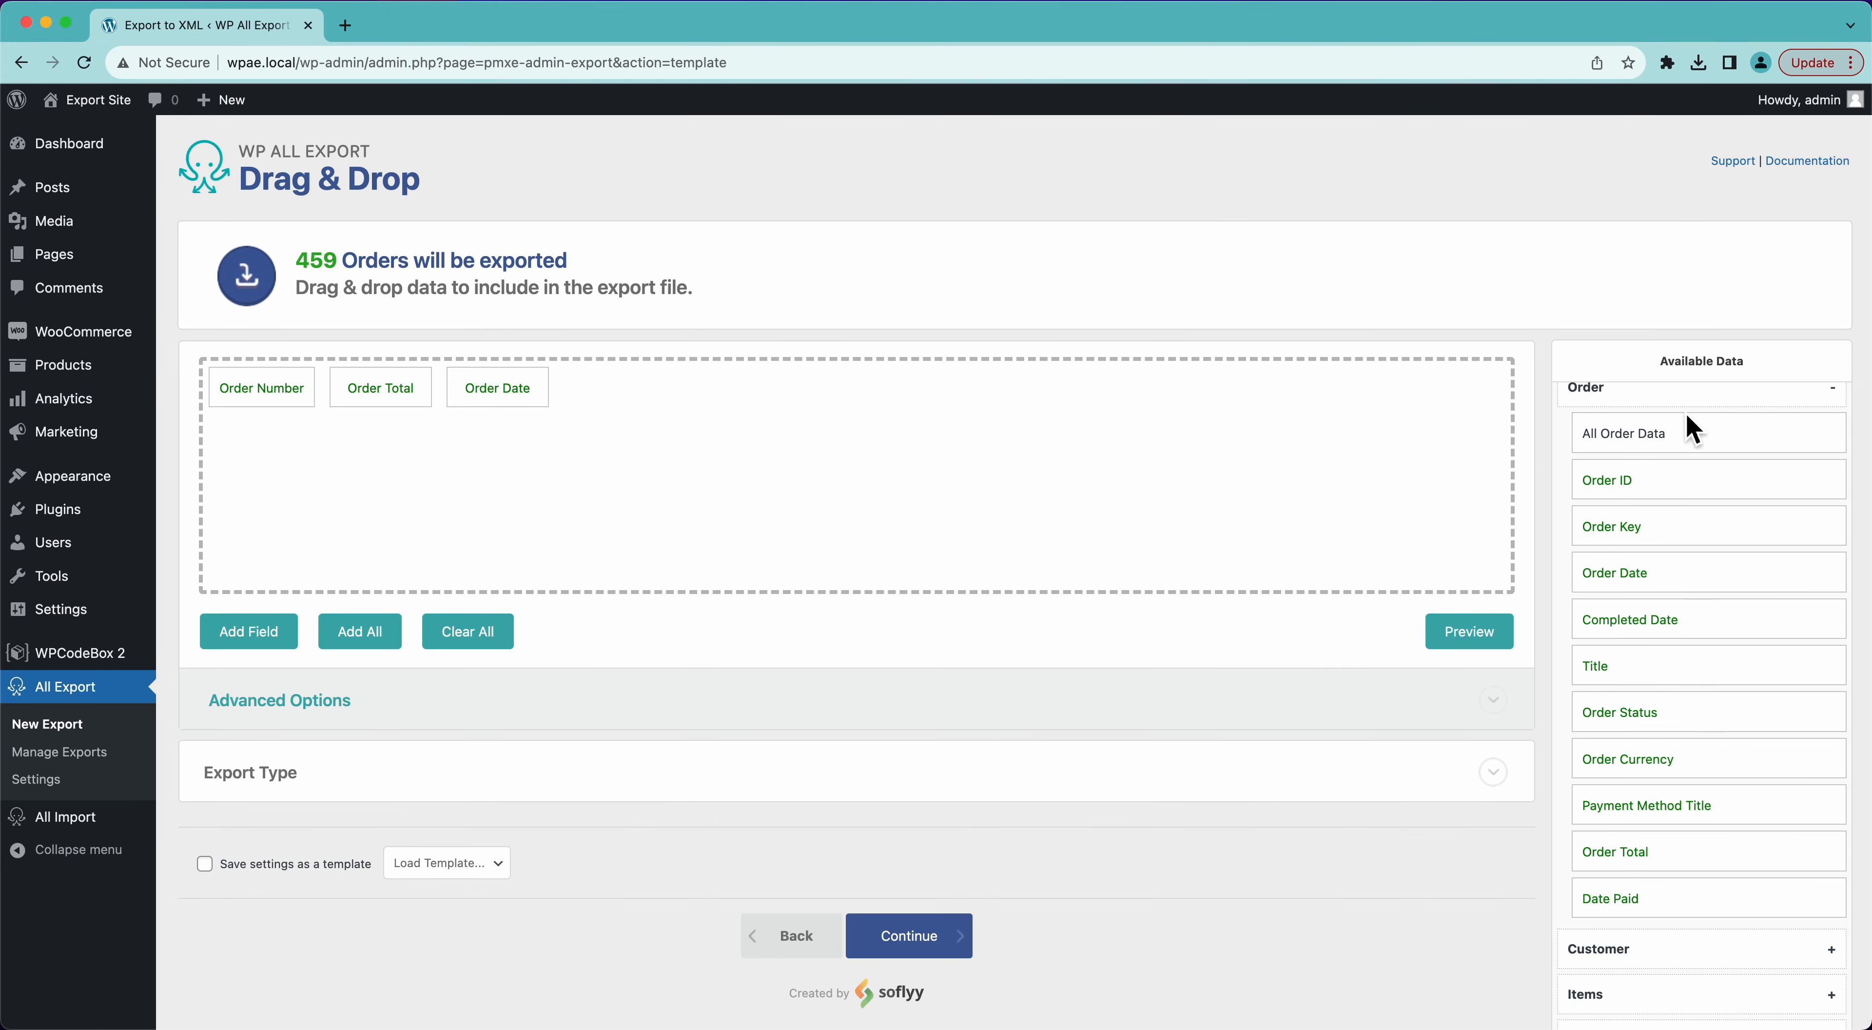
Add Billing First Name and Billing Last Name from the Customer data to the export and preview the columns.
{"action": "left_click", "coordinate": [1639, 407]}
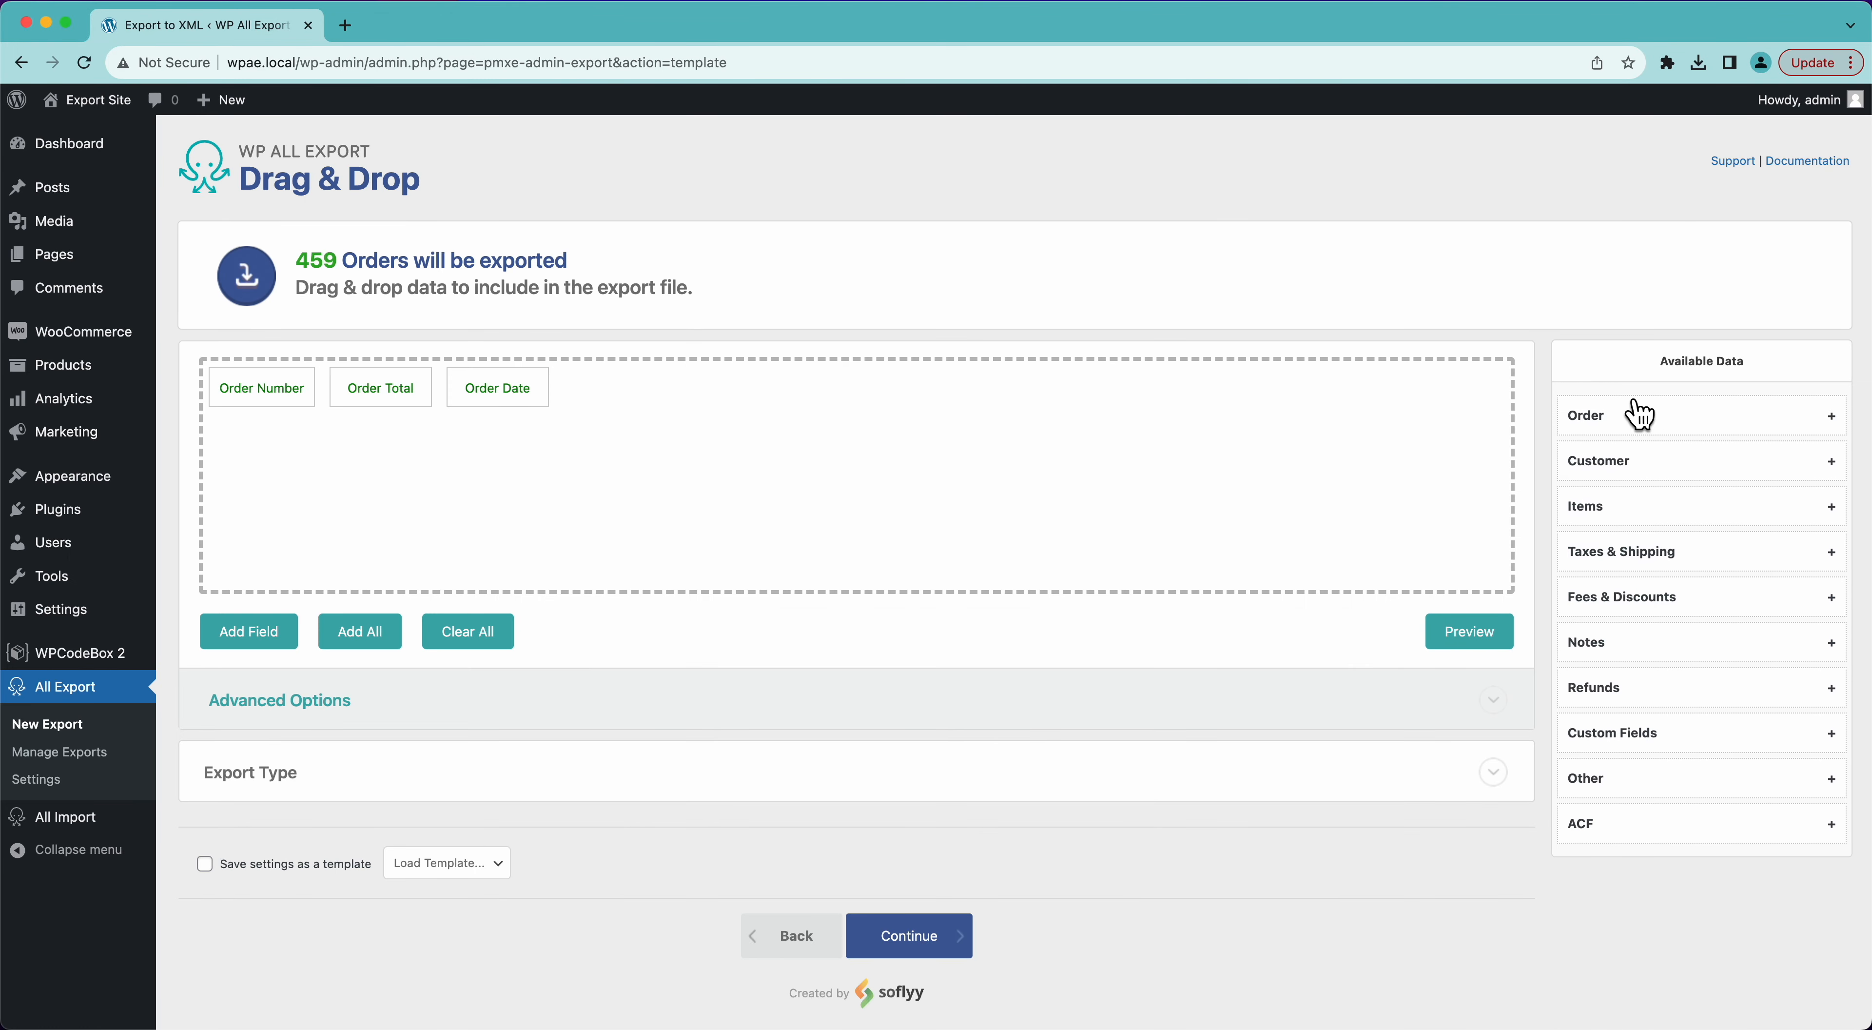
{"action": "left_click", "coordinate": [1635, 465]}
{"action": "left_click_drag", "start_coordinate": [1655, 663], "coordinate": [1263, 528]}
{"action": "left_click_drag", "start_coordinate": [1661, 708], "coordinate": [1060, 433]}
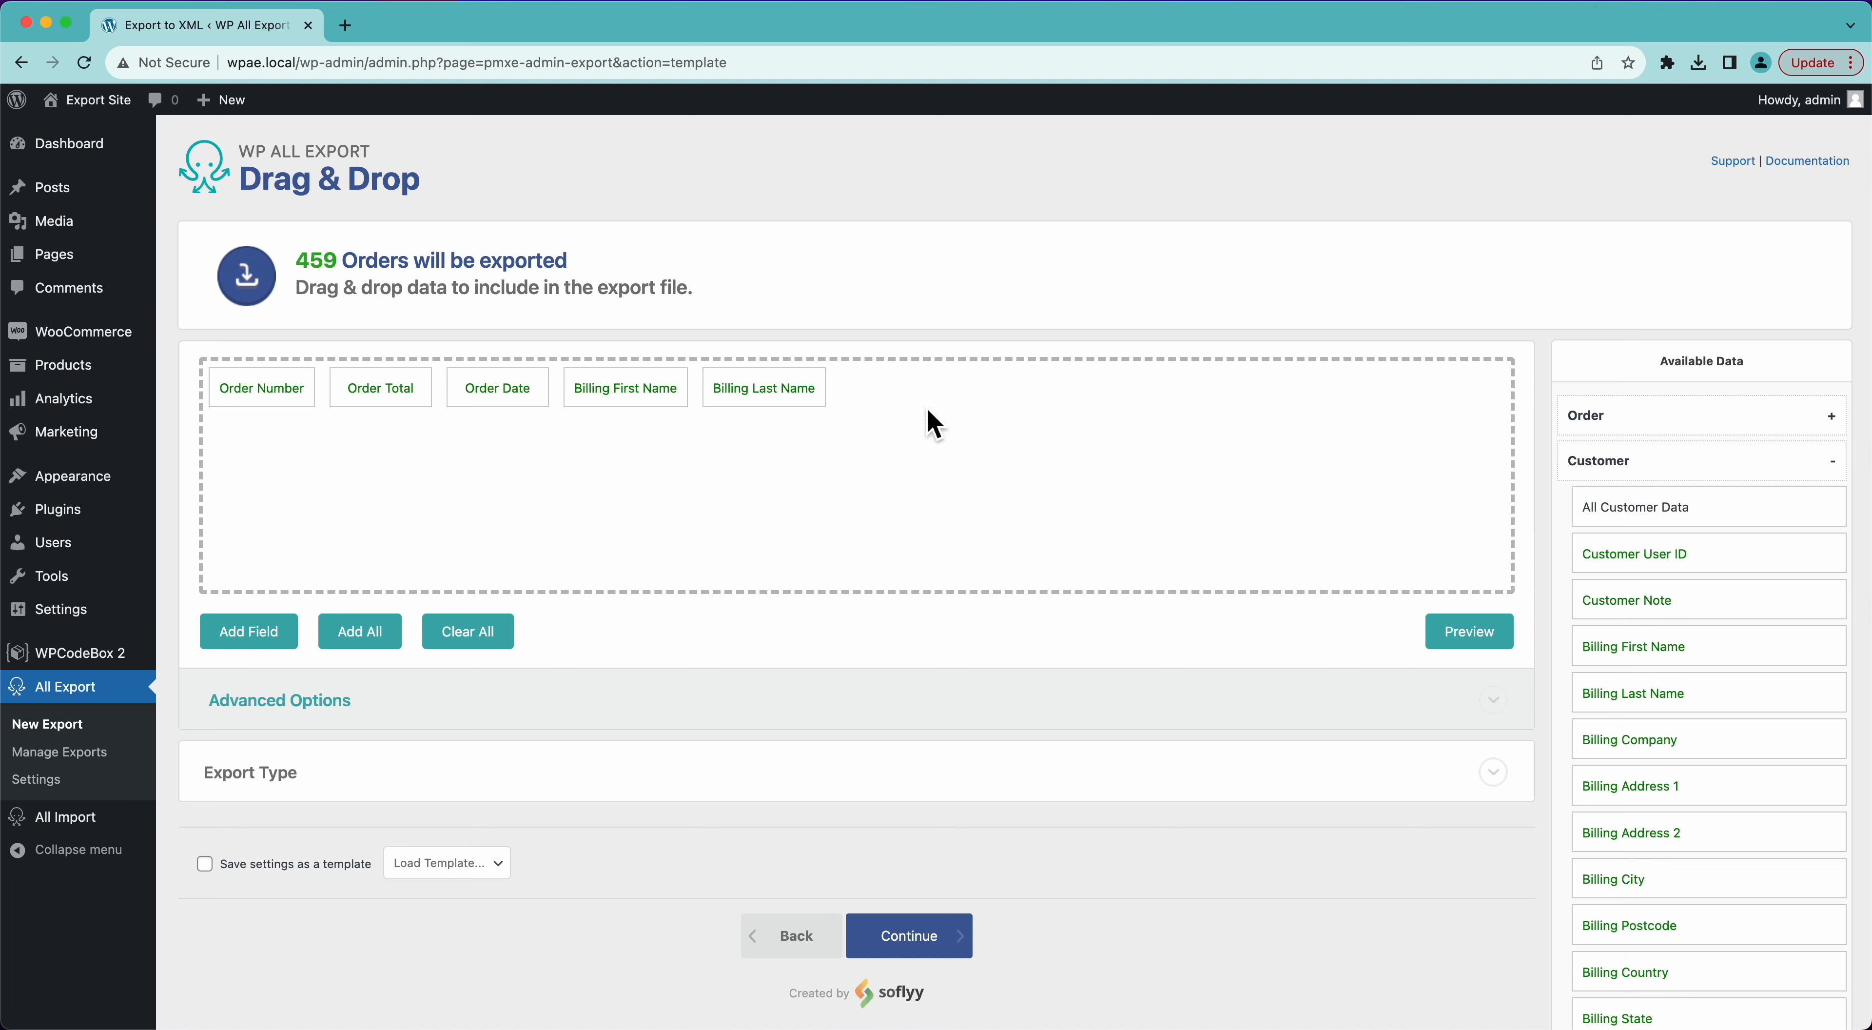
{"action": "left_click", "coordinate": [1462, 631]}
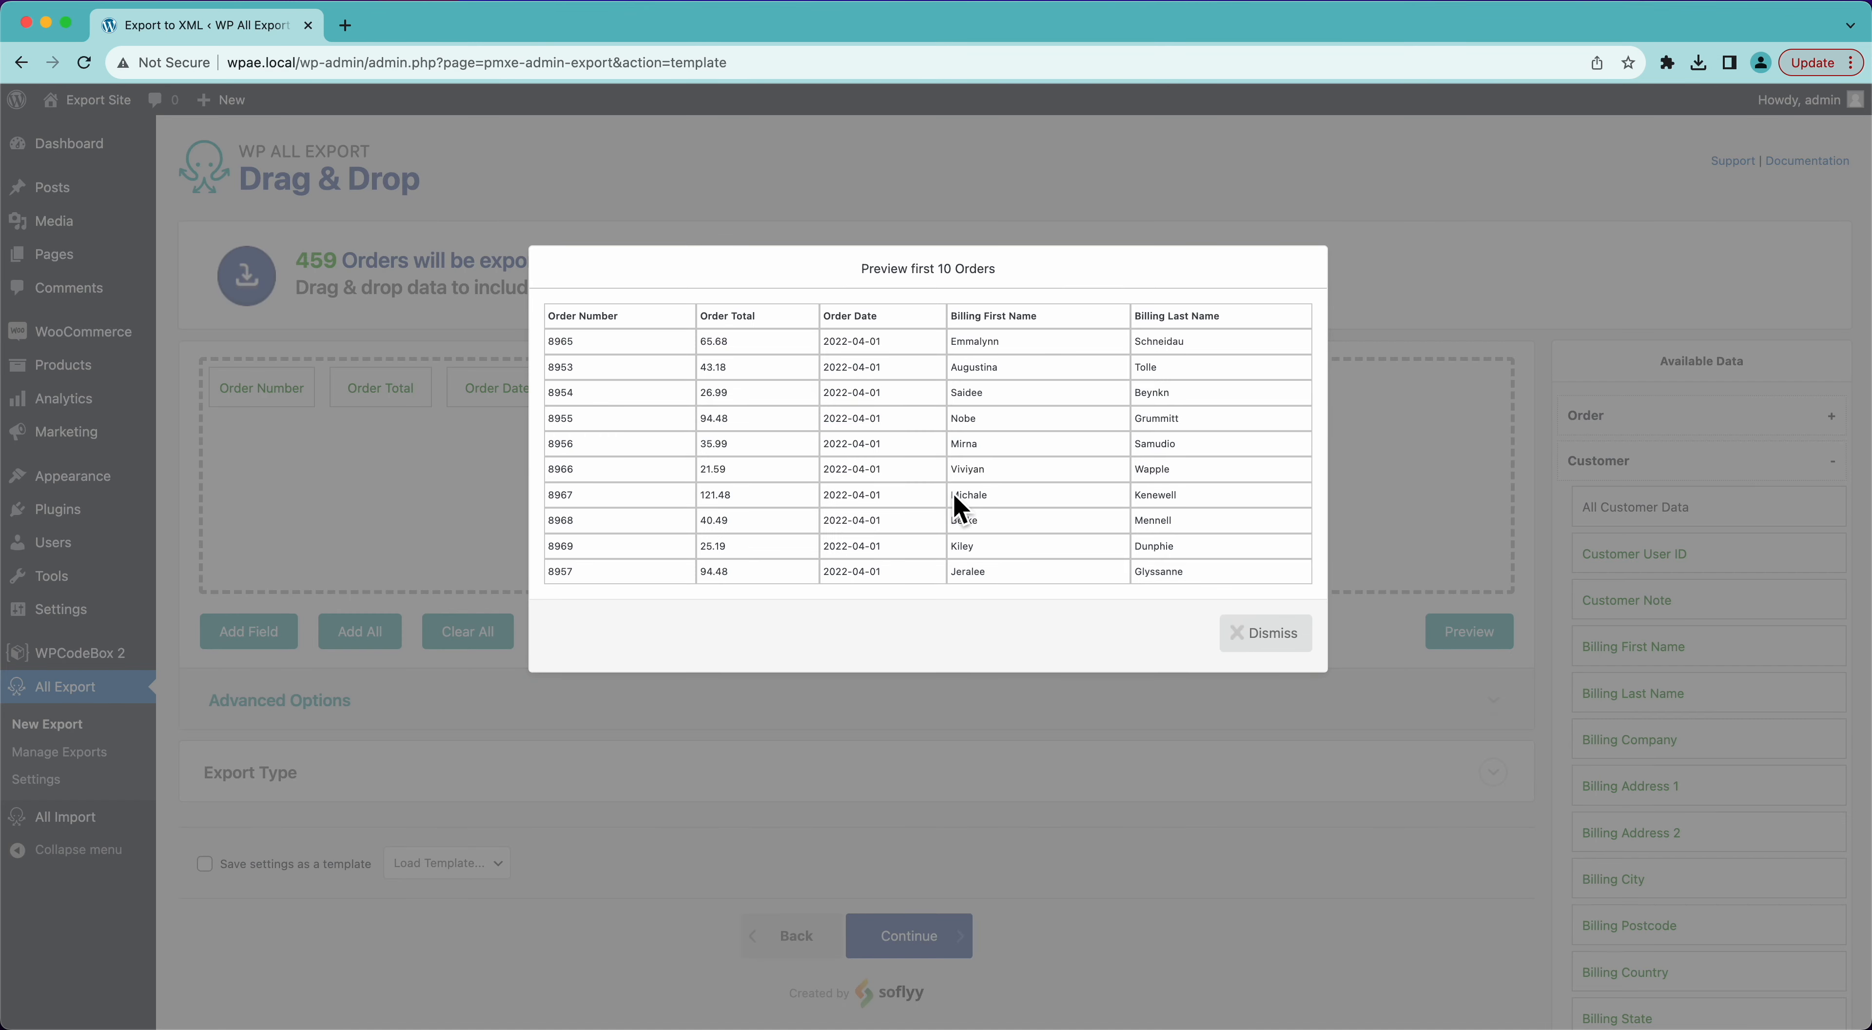
{"action": "left_click", "coordinate": [1301, 636]}
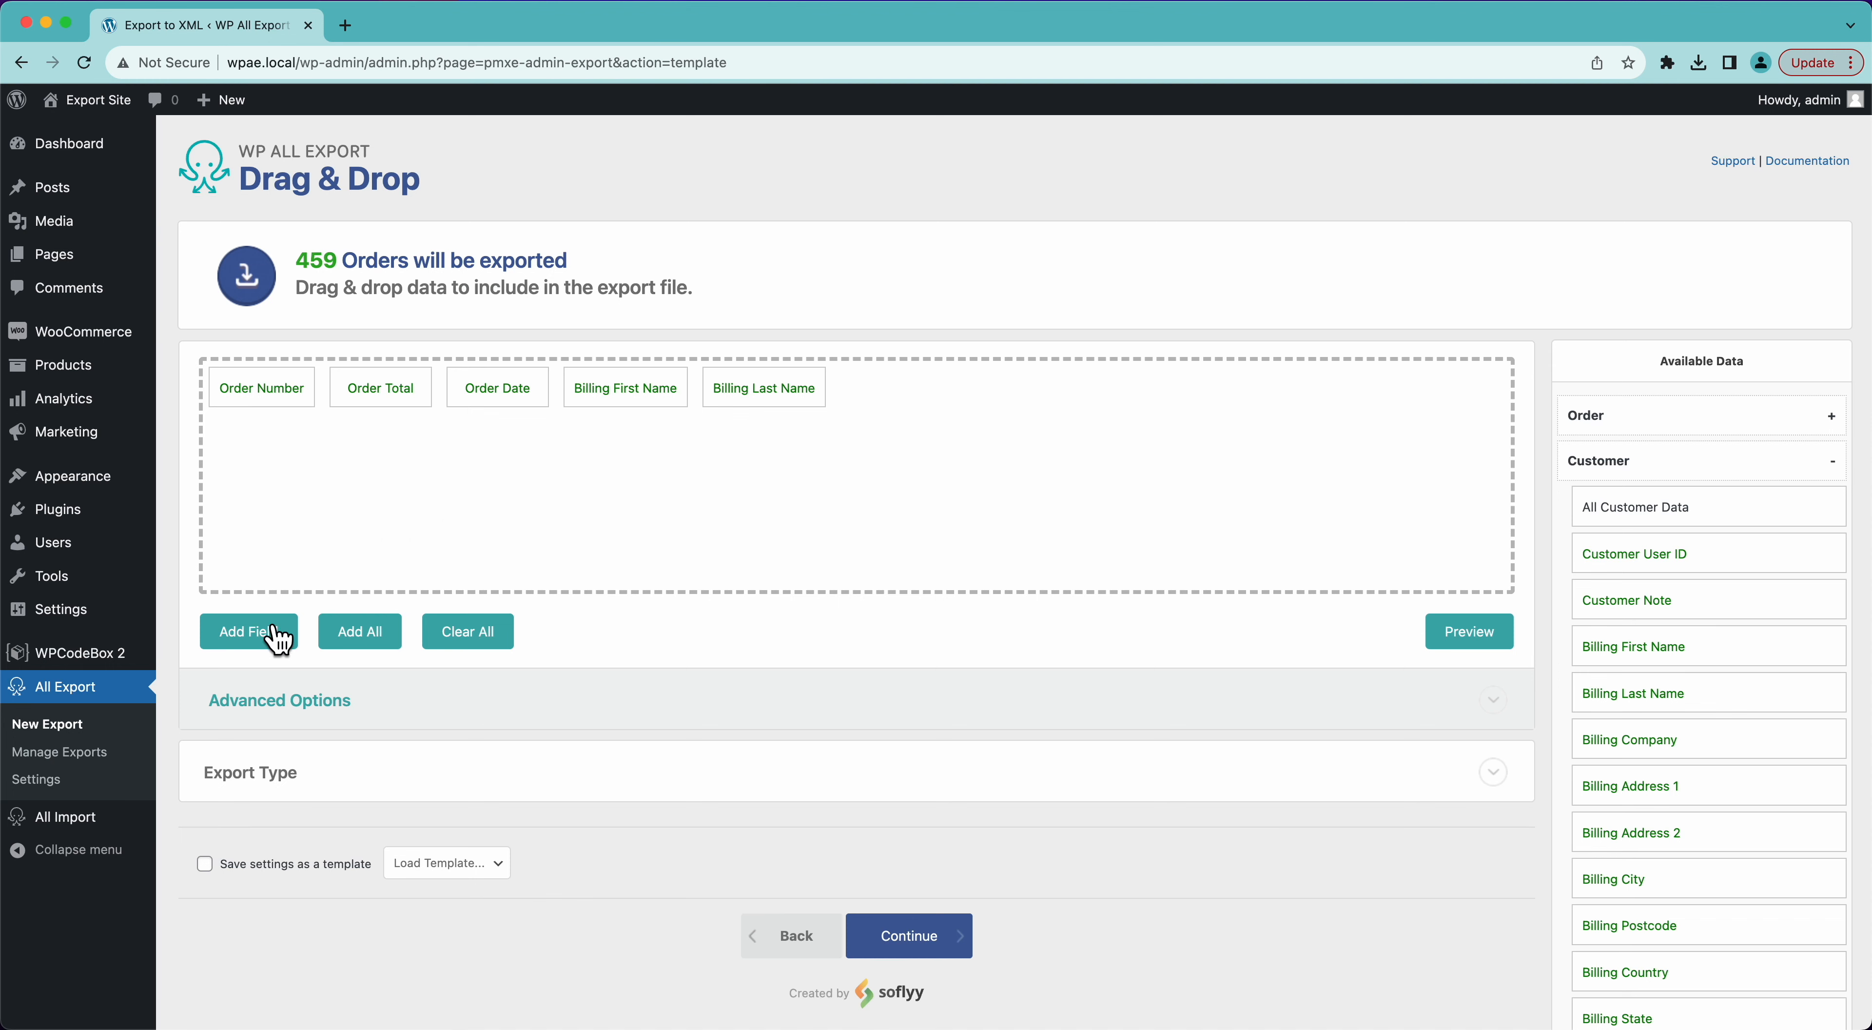
Add a custom export field named Name that combines {Billing First Name} and {Billing Last Name} separated by a space, and save it.
{"action": "left_click", "coordinate": [247, 632]}
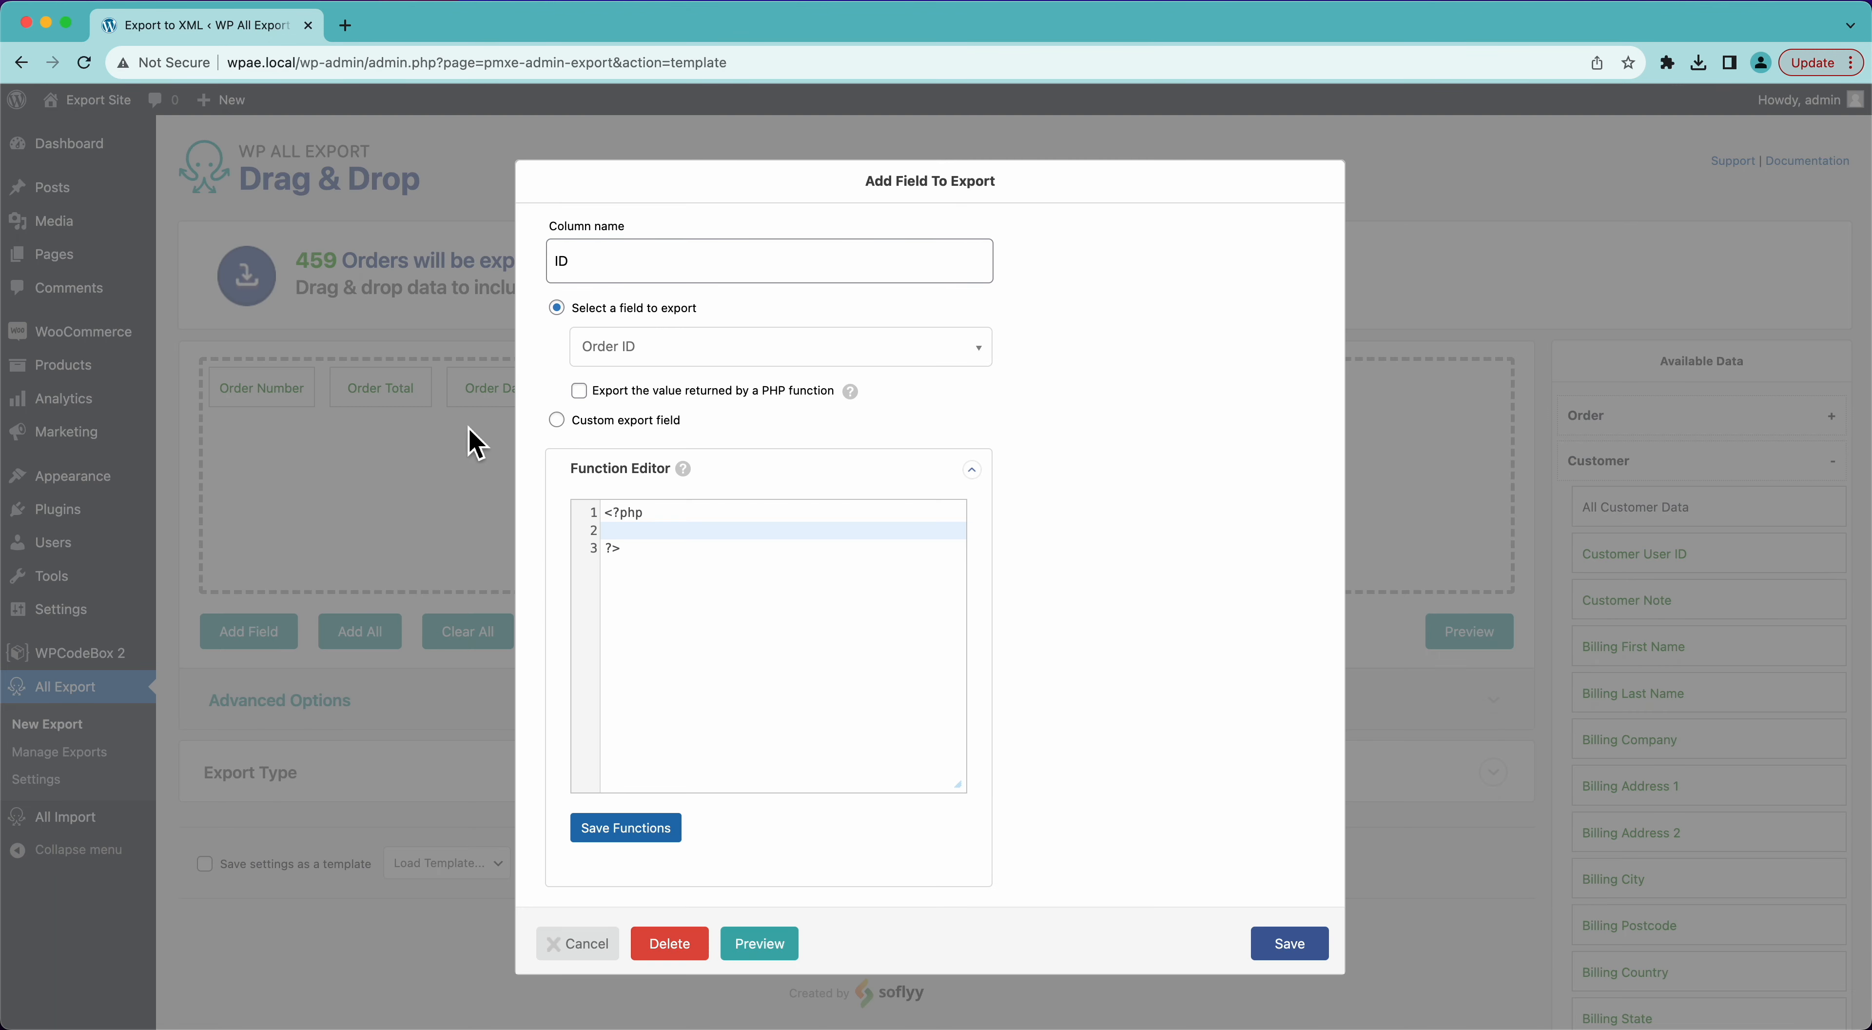
{"action": "left_click", "coordinate": [556, 420]}
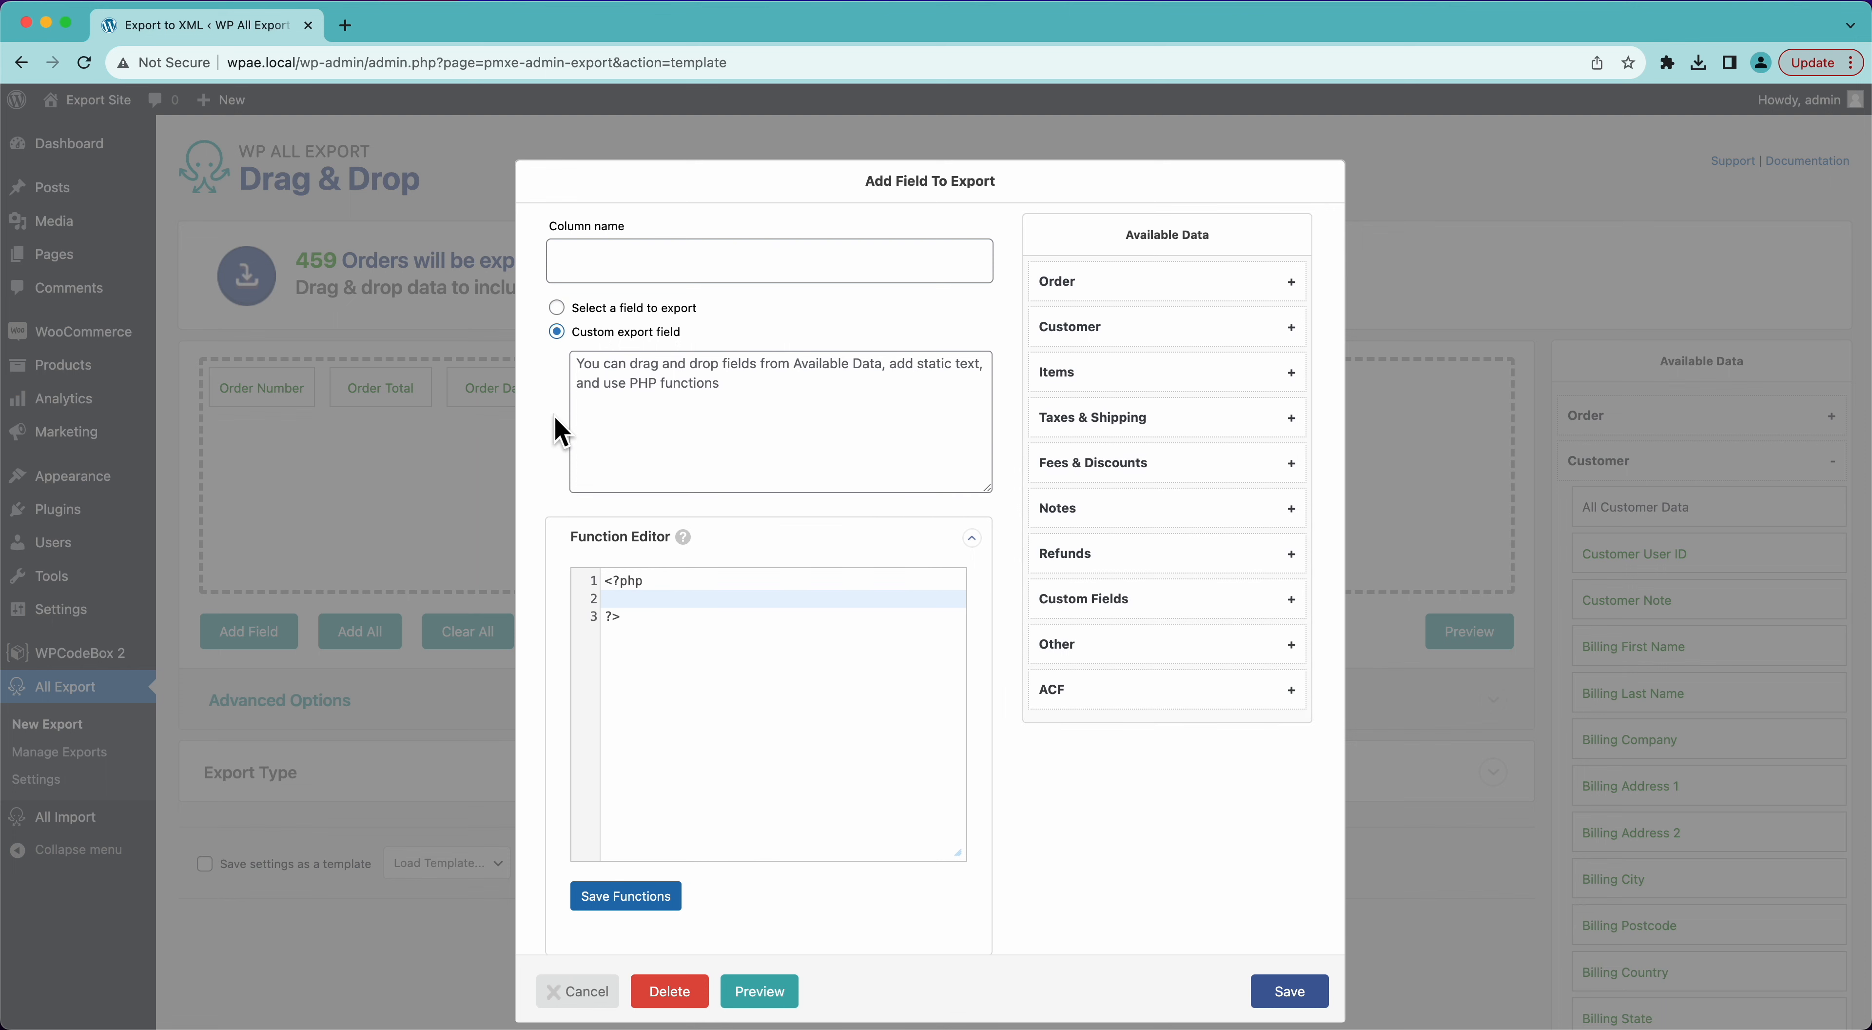
{"action": "left_click", "coordinate": [1118, 334]}
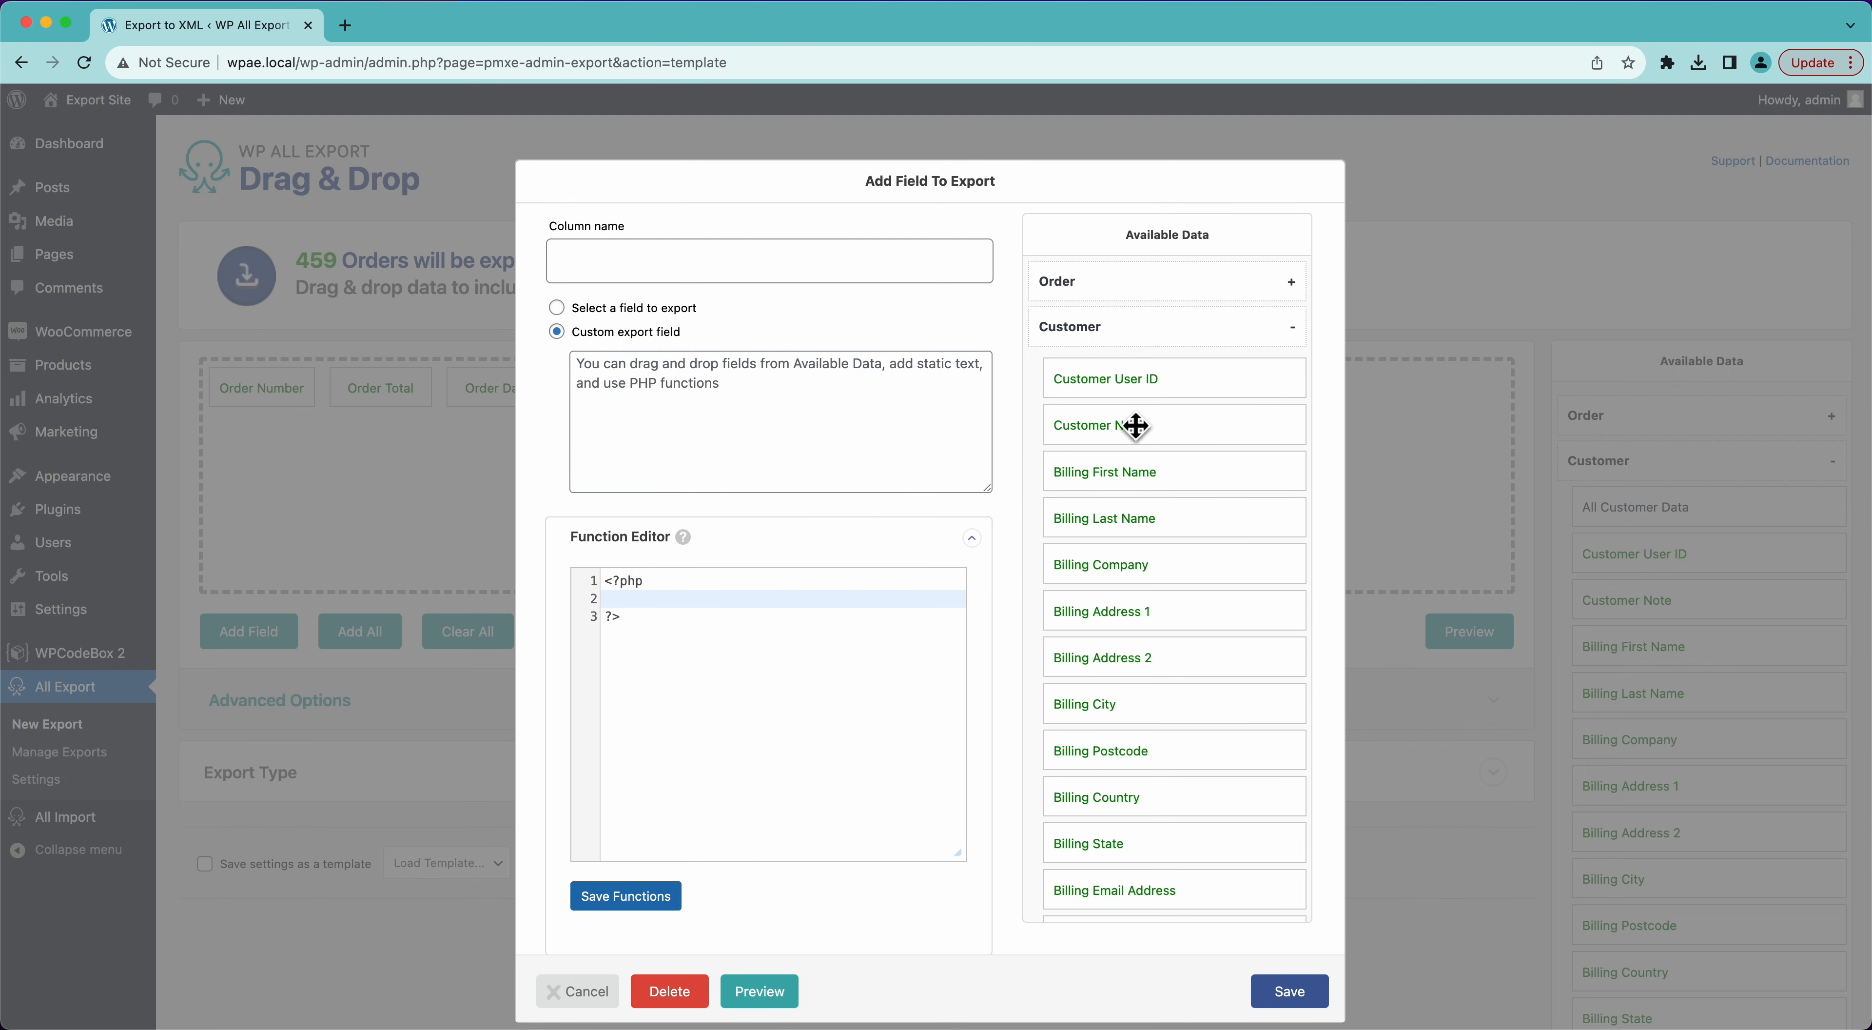
{"action": "left_click_drag", "start_coordinate": [1148, 479], "coordinate": [818, 401]}
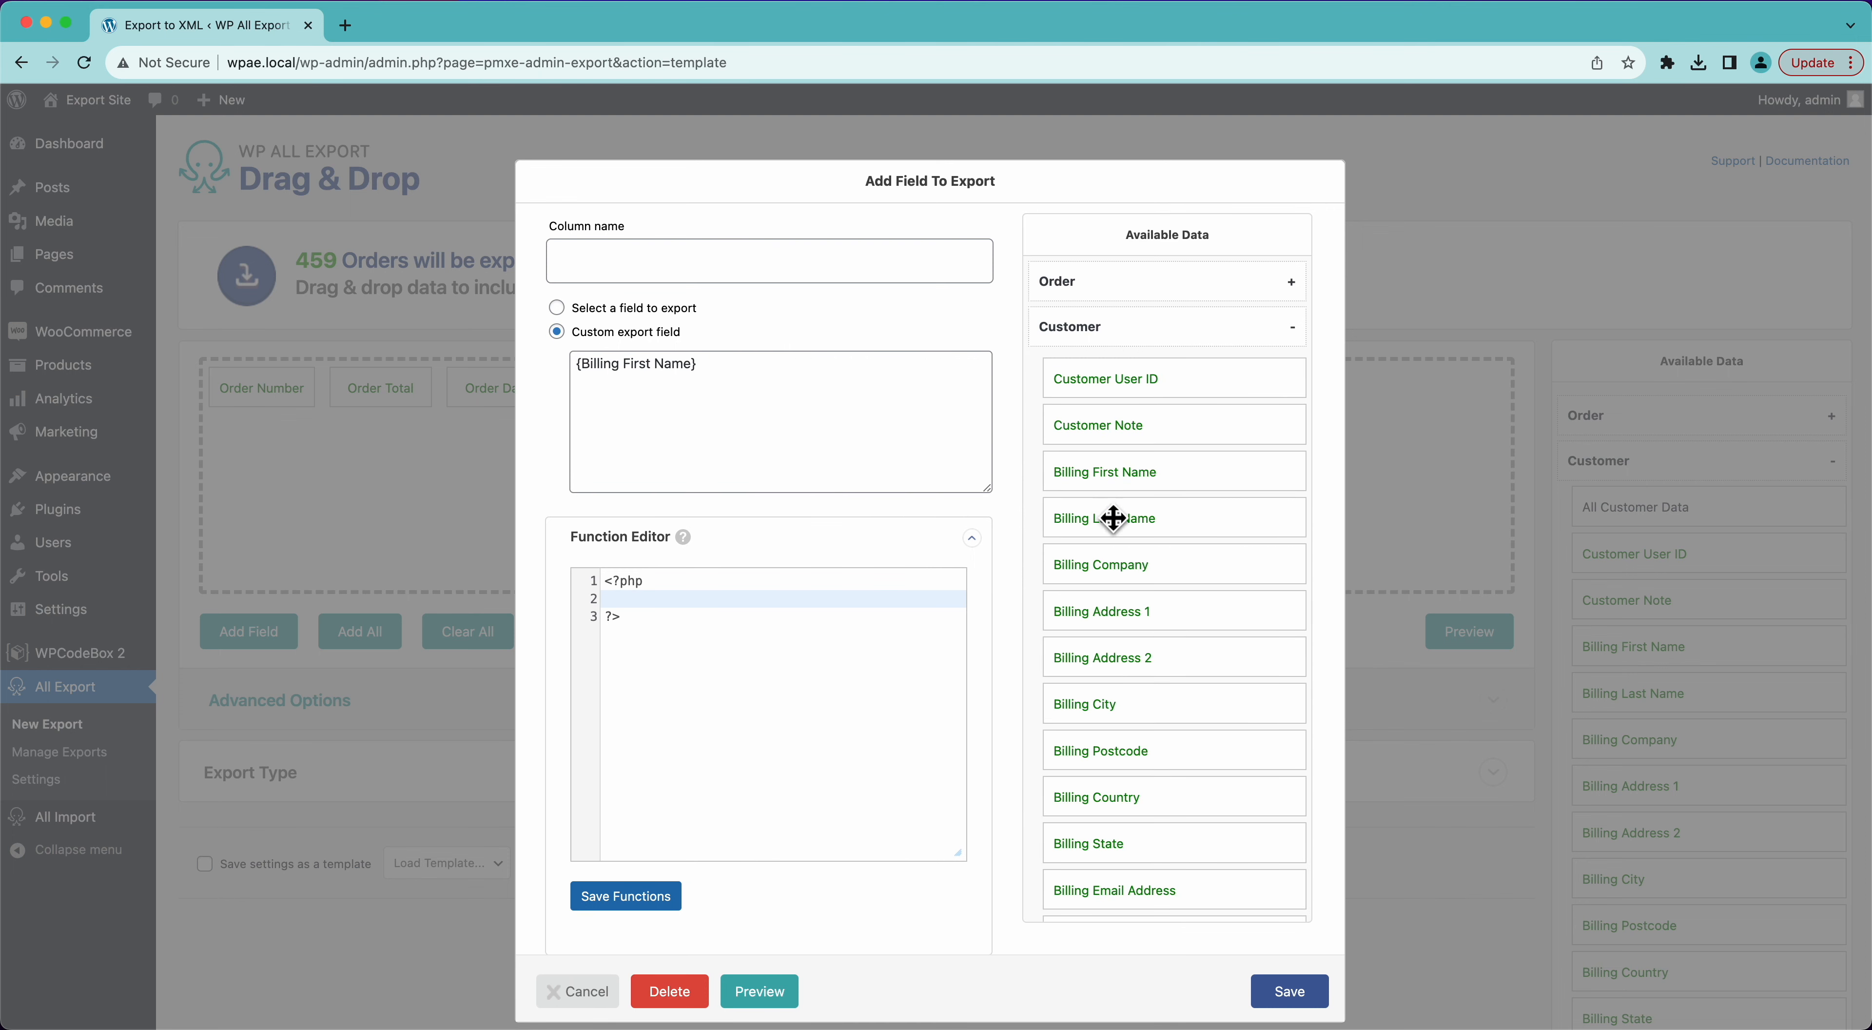
{"action": "left_click_drag", "start_coordinate": [1120, 523], "coordinate": [845, 428]}
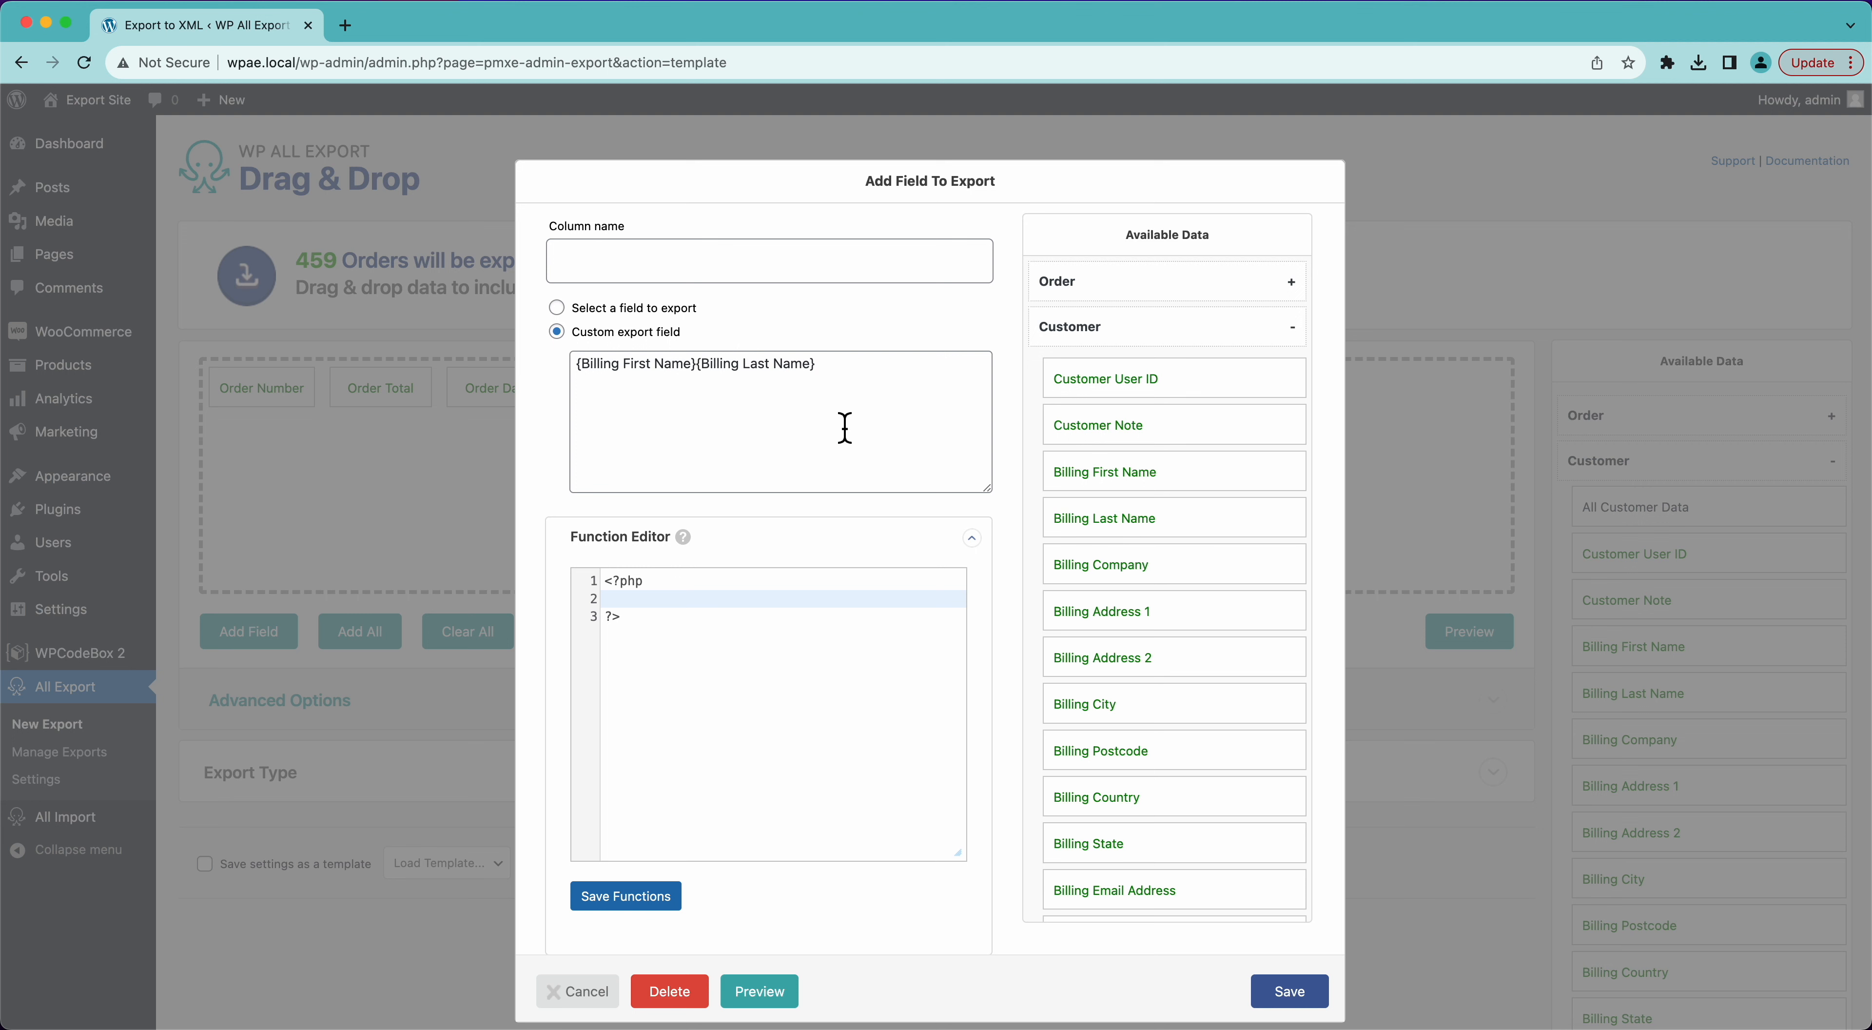
{"action": "left_click", "coordinate": [701, 380]}
{"action": "left_click", "coordinate": [670, 270]}
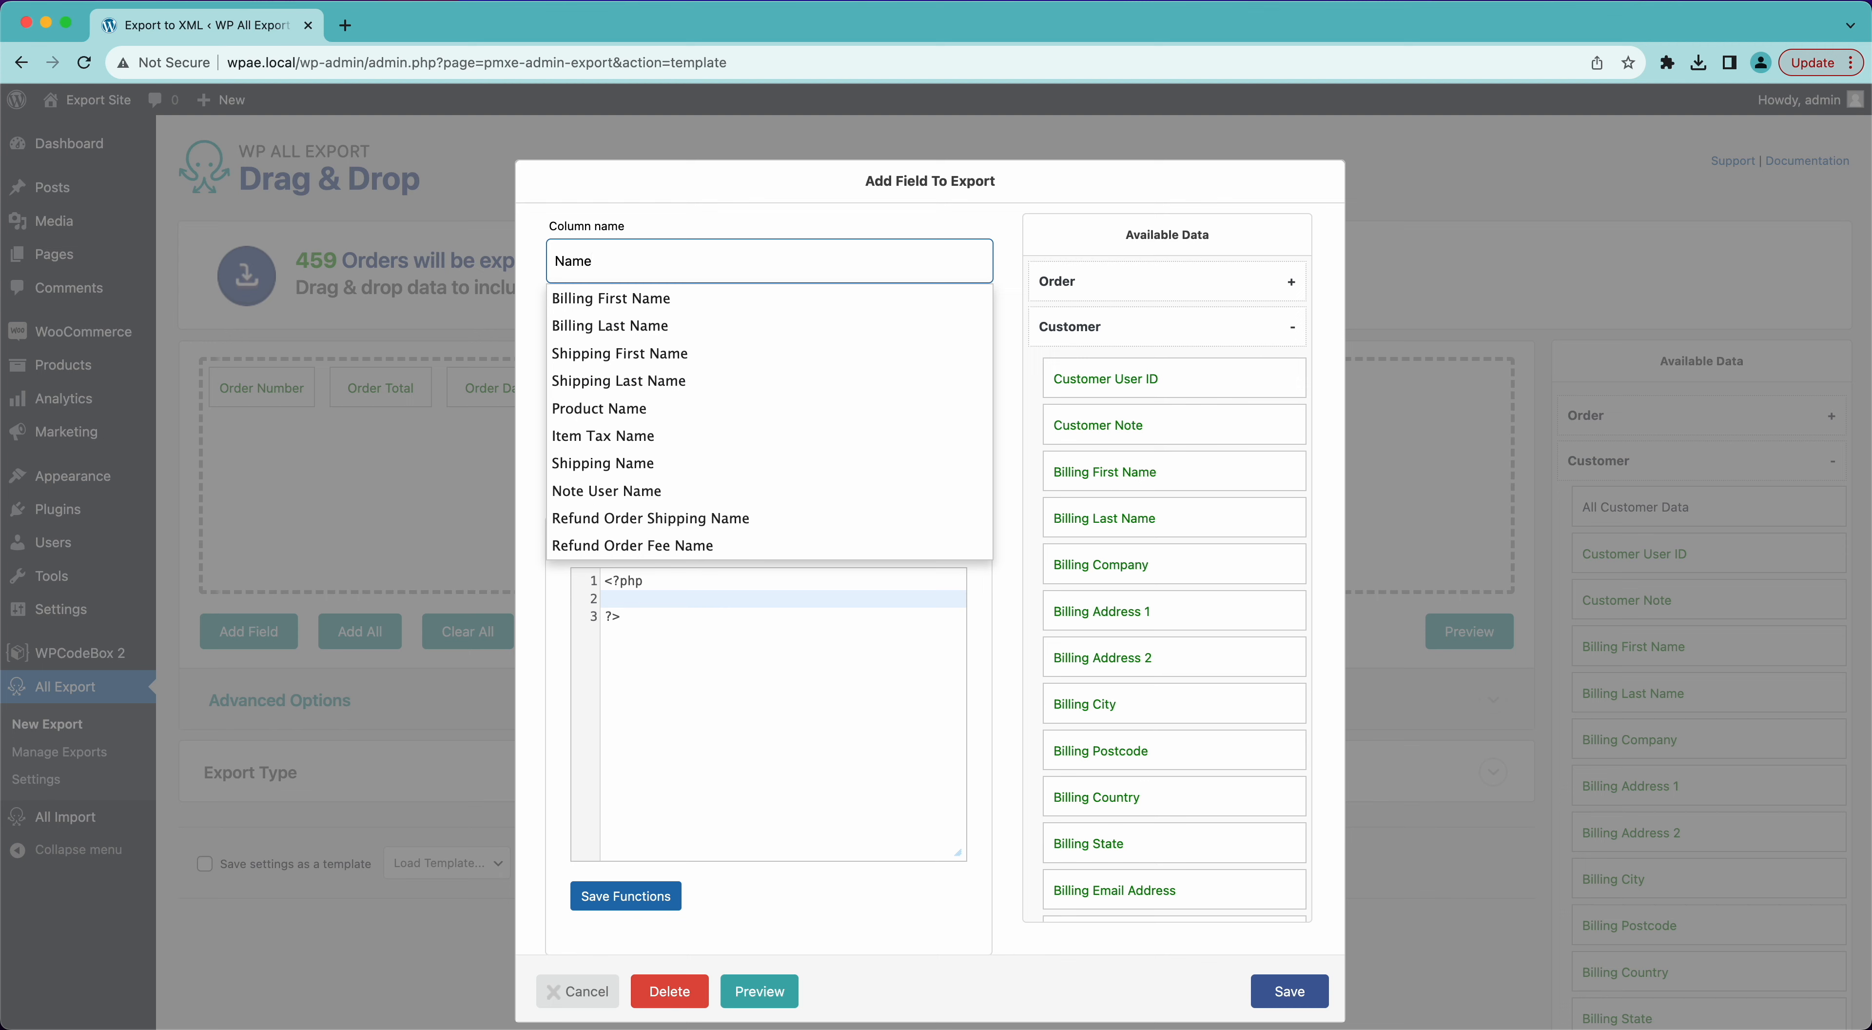
{"action": "left_click", "coordinate": [542, 280]}
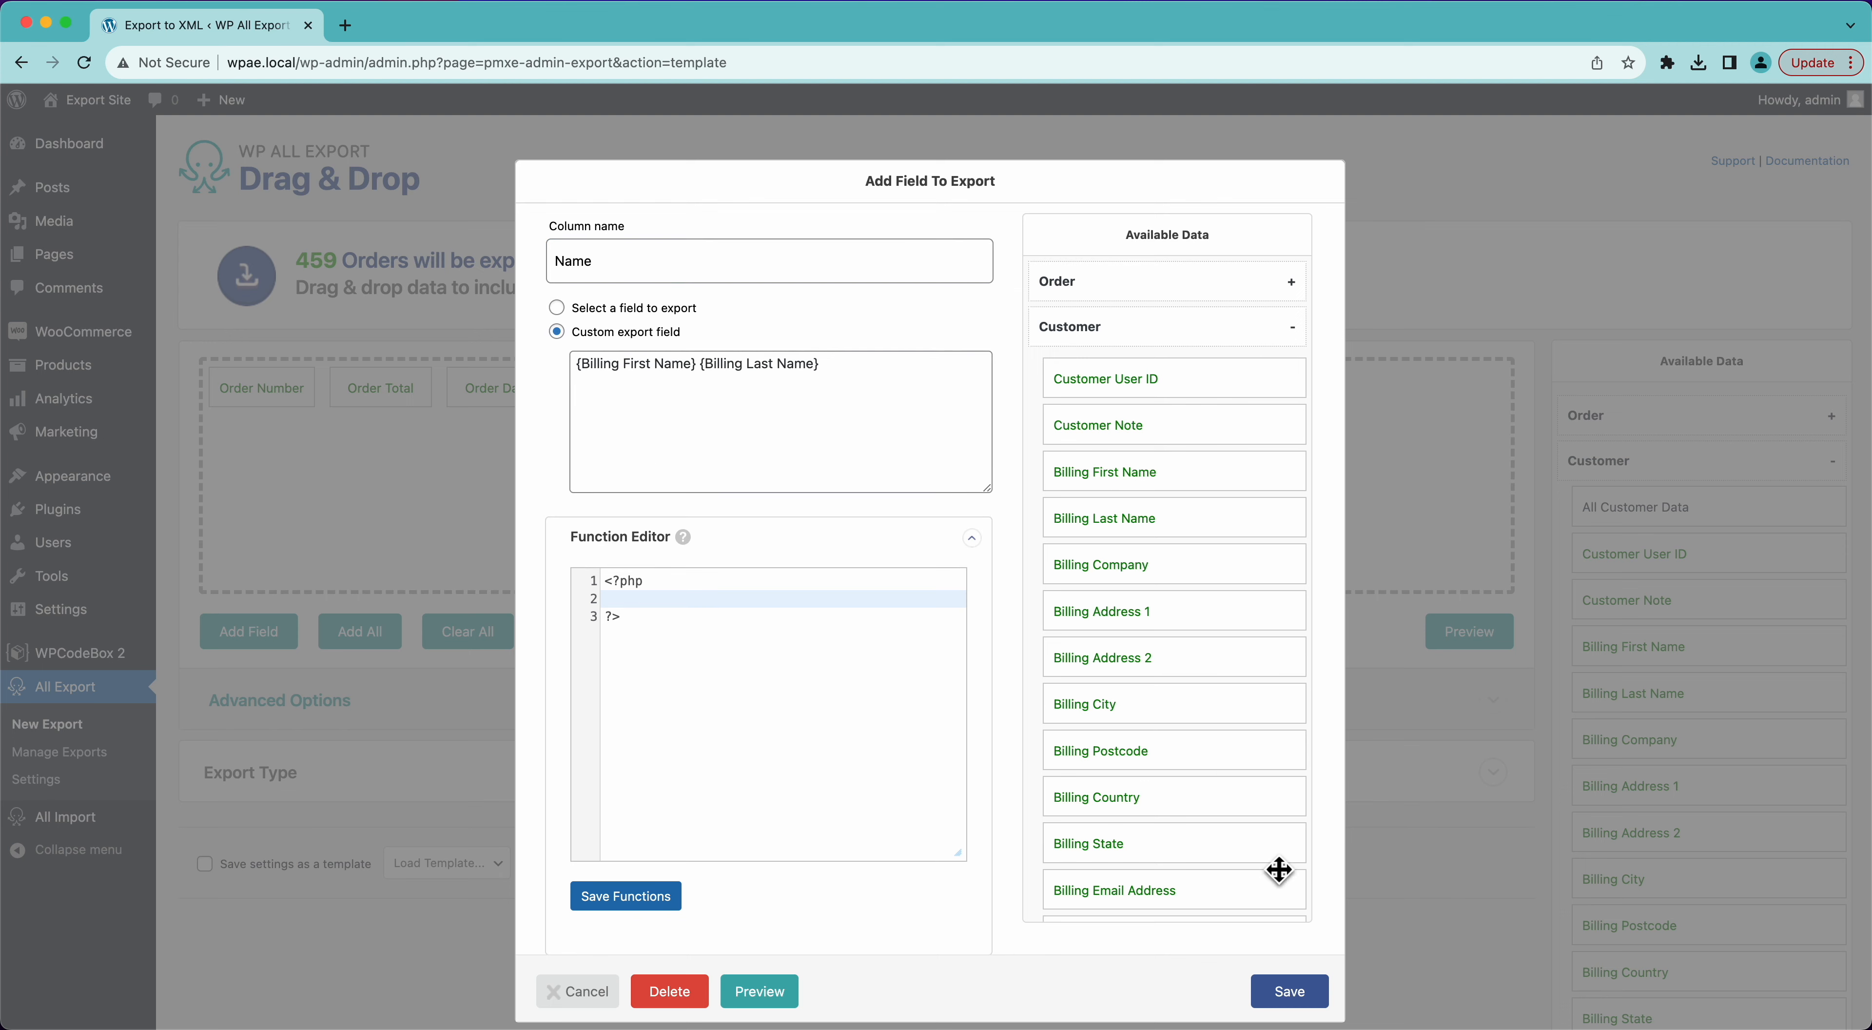
{"action": "left_click", "coordinate": [1290, 992]}
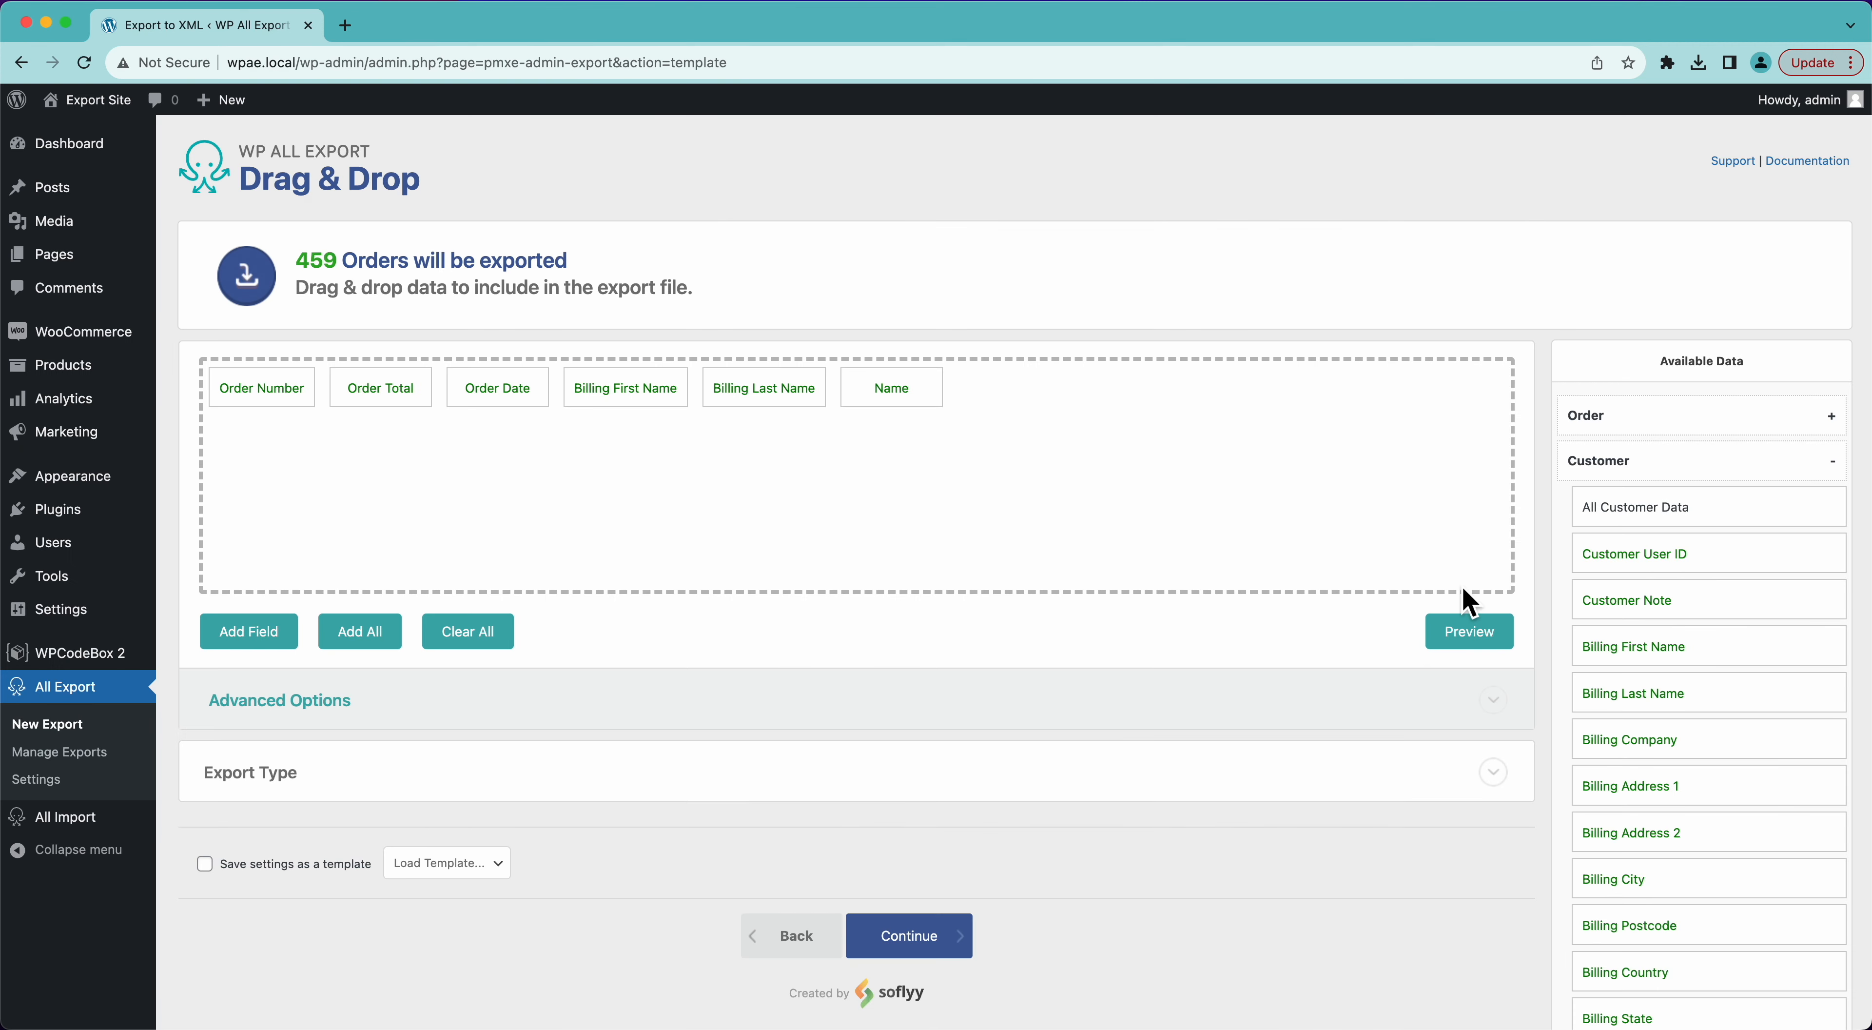
Preview the orders and remove the separate Billing First Name and Billing Last Name columns from the export.
{"action": "left_click", "coordinate": [1476, 632]}
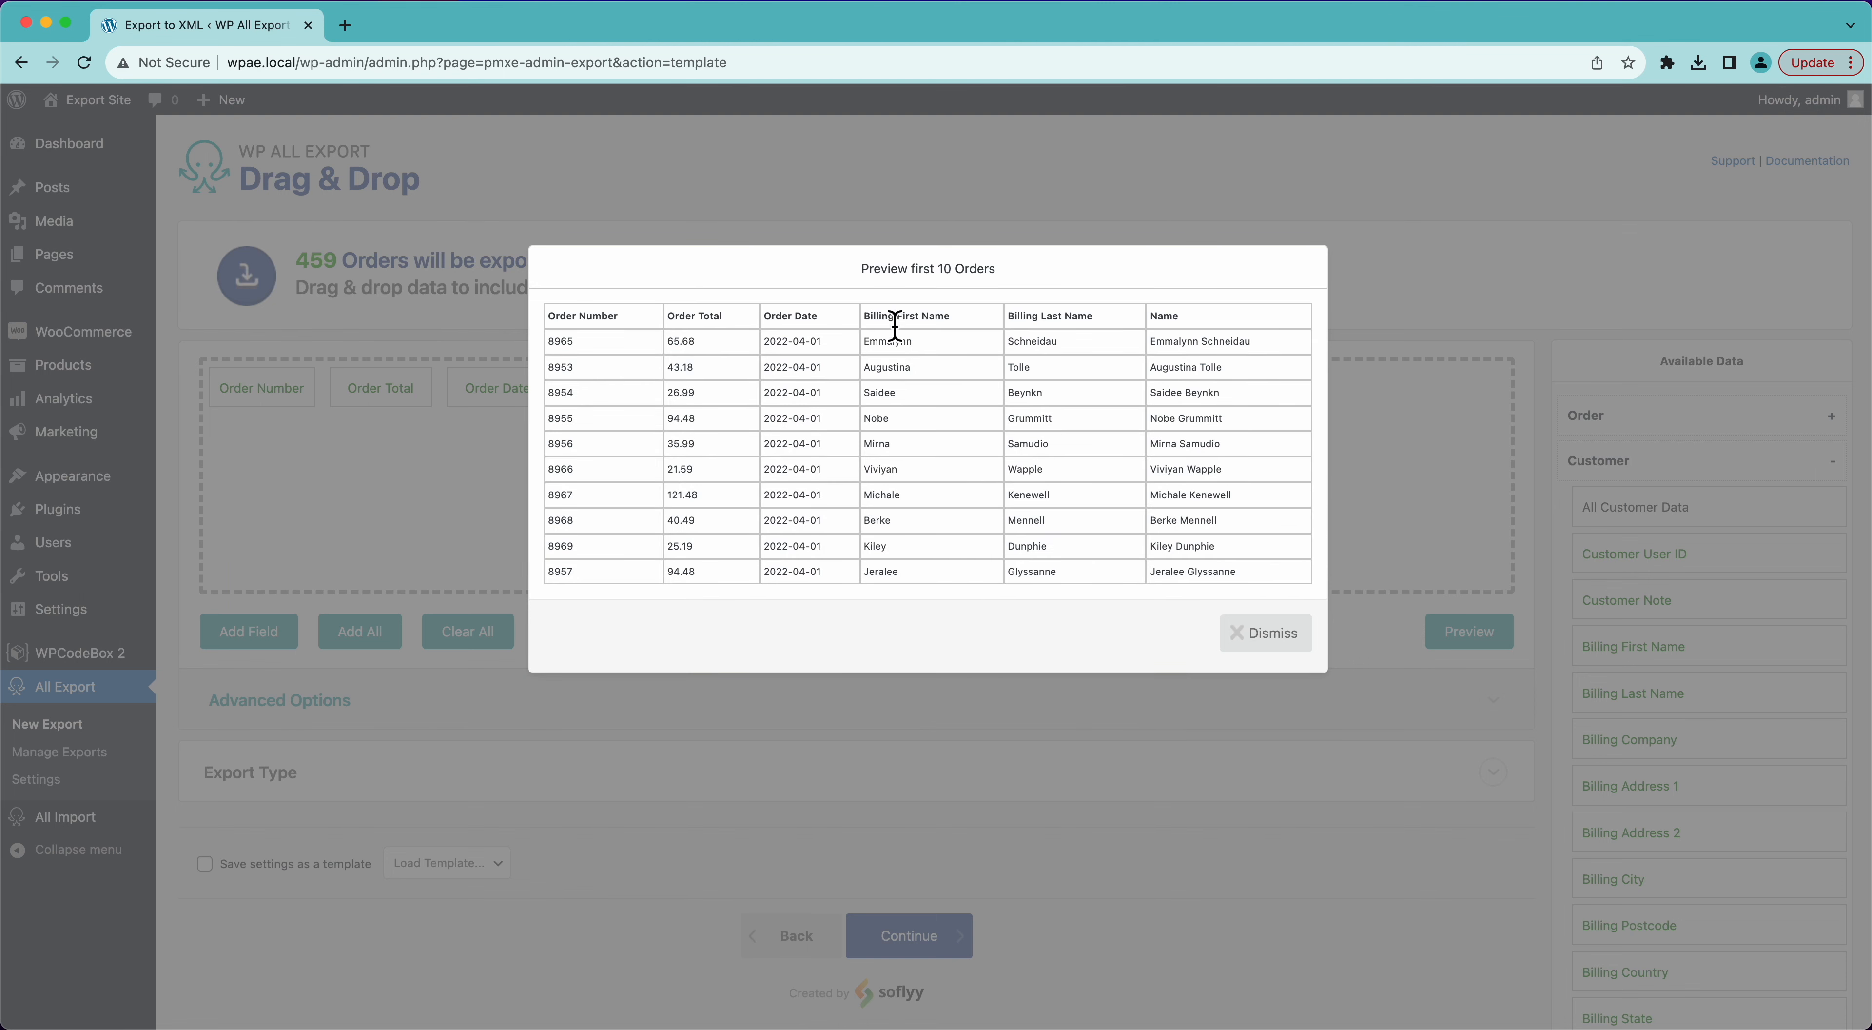
{"action": "left_click", "coordinate": [1266, 632]}
{"action": "left_click_drag", "start_coordinate": [656, 386], "coordinate": [627, 359]}
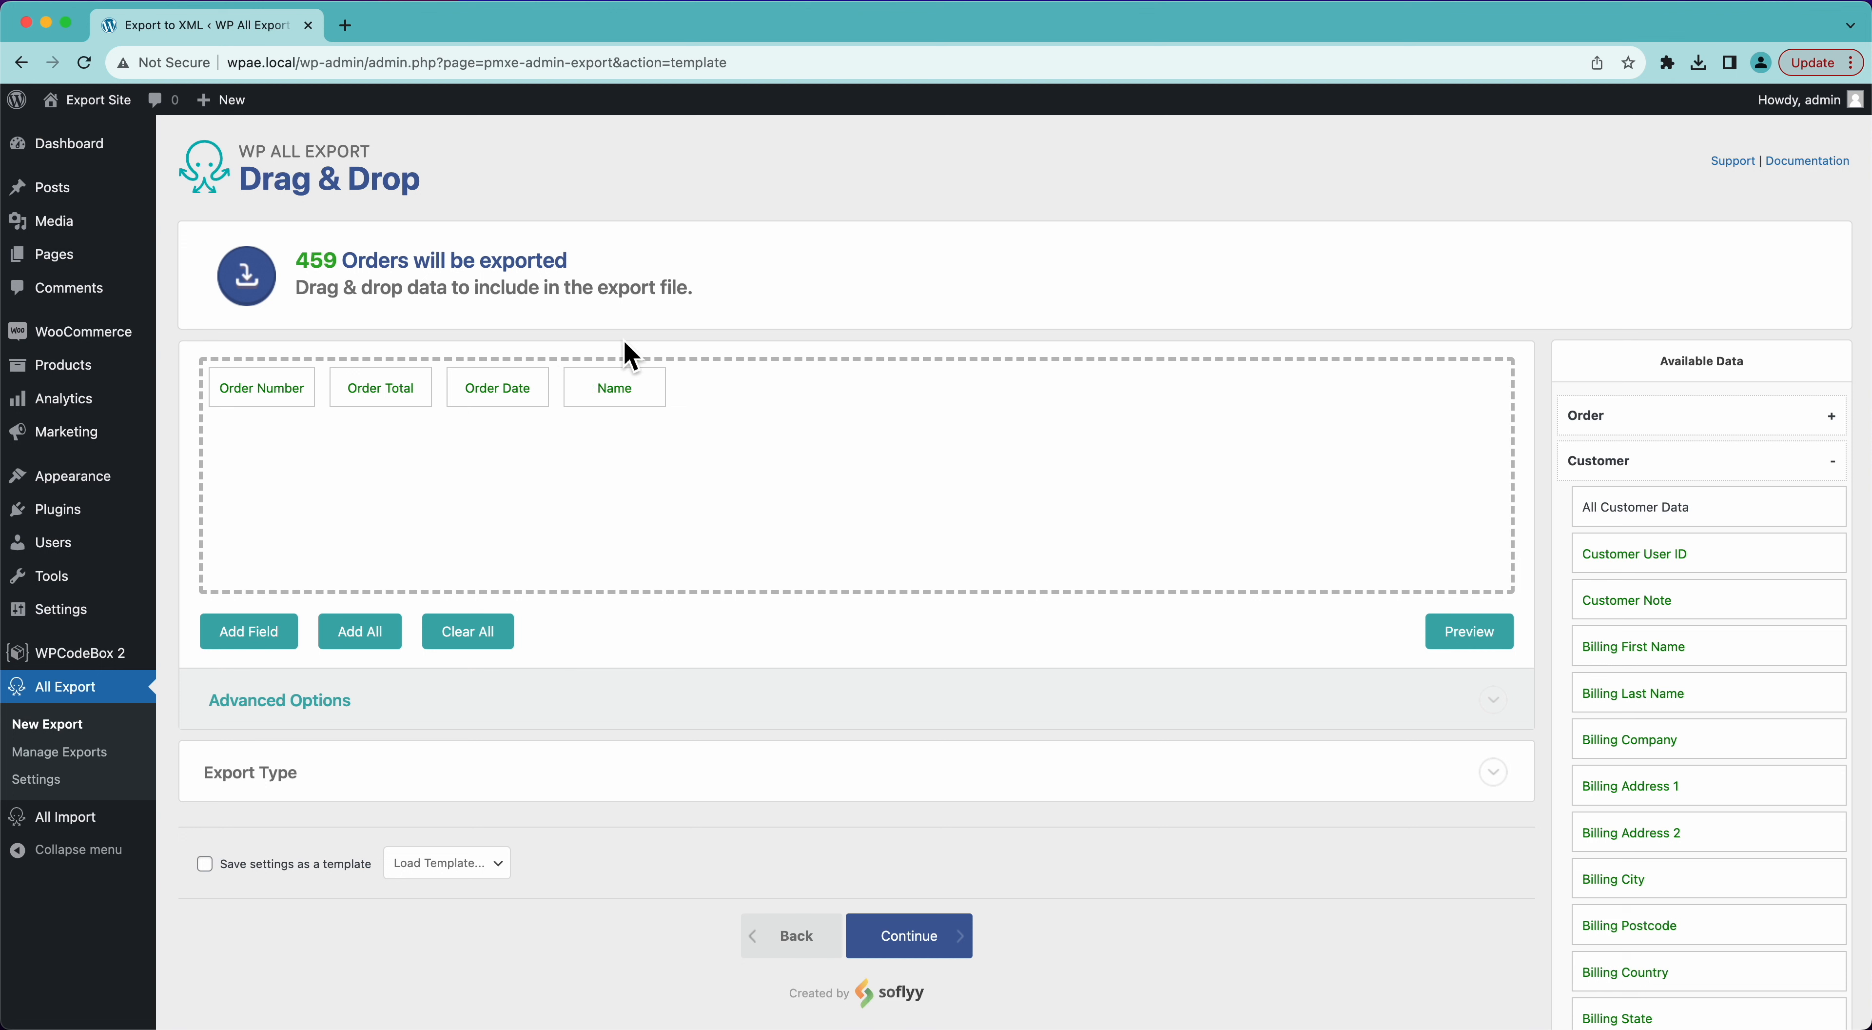
Add Billing Email Address from the Customer data after the Name column and preview the orders.
{"action": "scroll", "coordinate": [1764, 703], "scroll_direction": "down", "scroll_amount": 5}
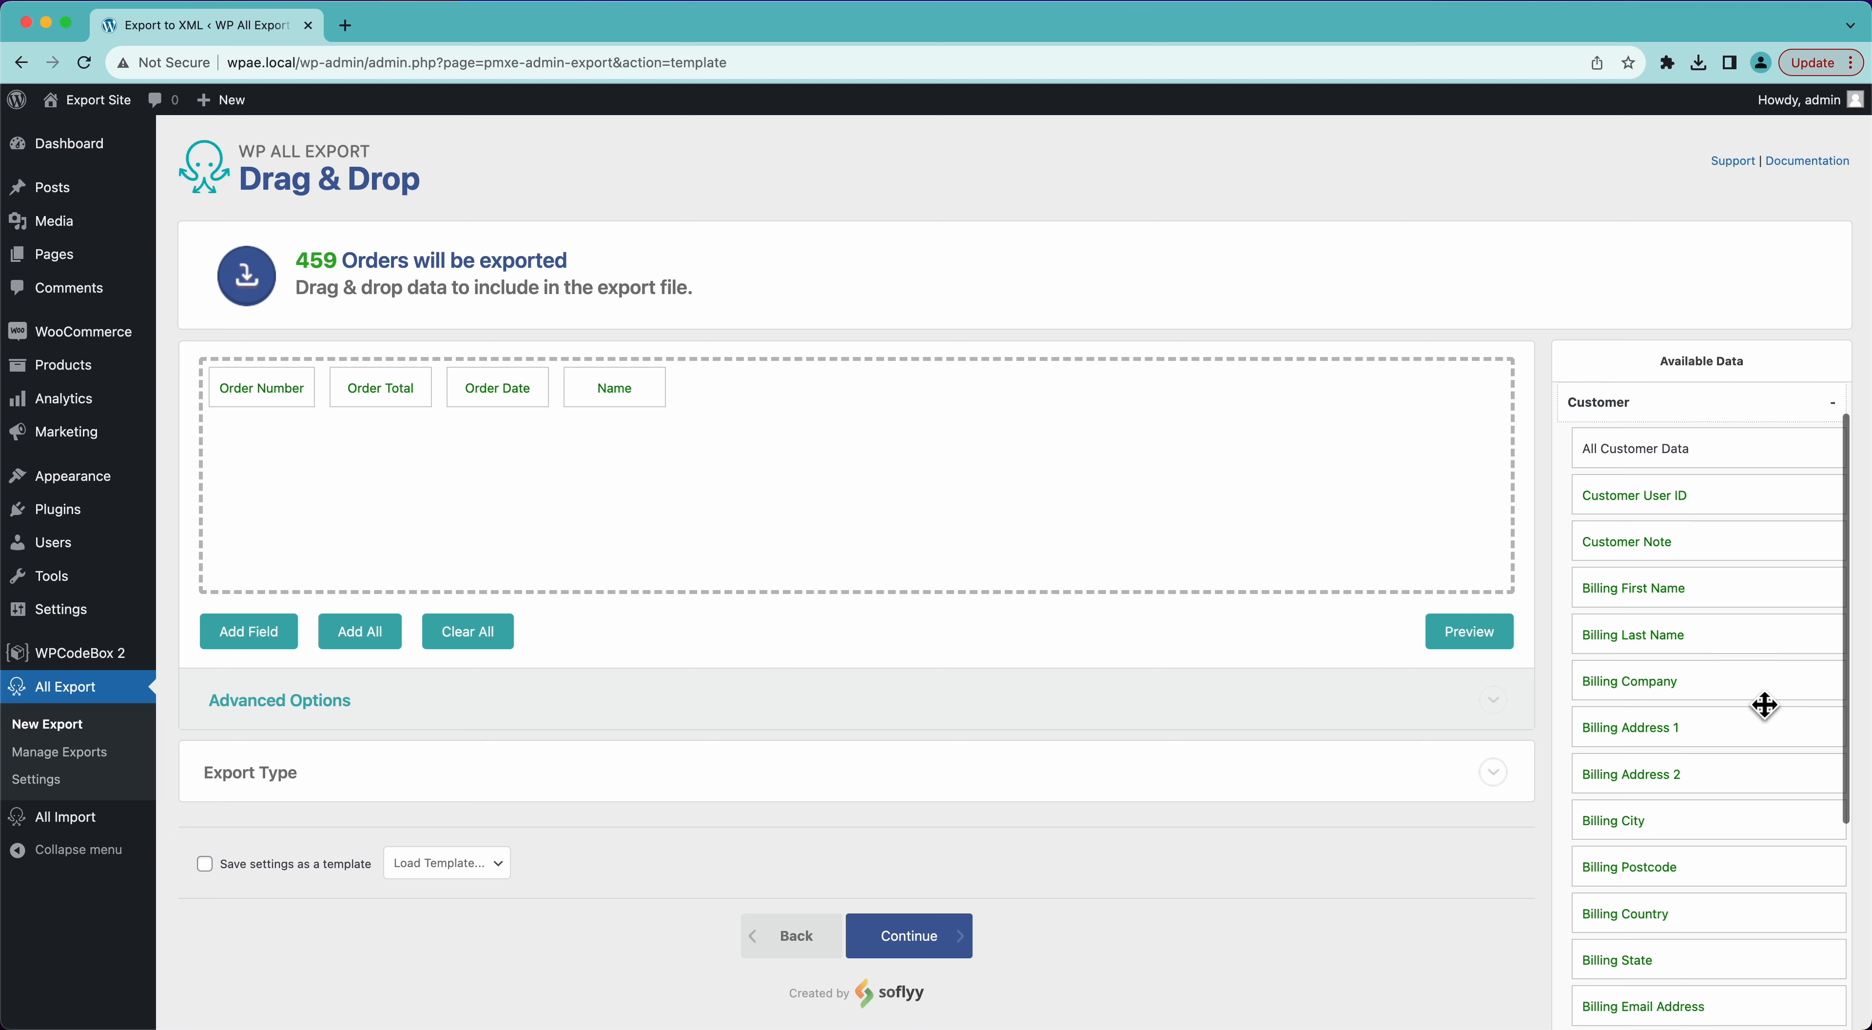
{"action": "scroll", "coordinate": [1764, 704], "scroll_direction": "down", "scroll_amount": 7}
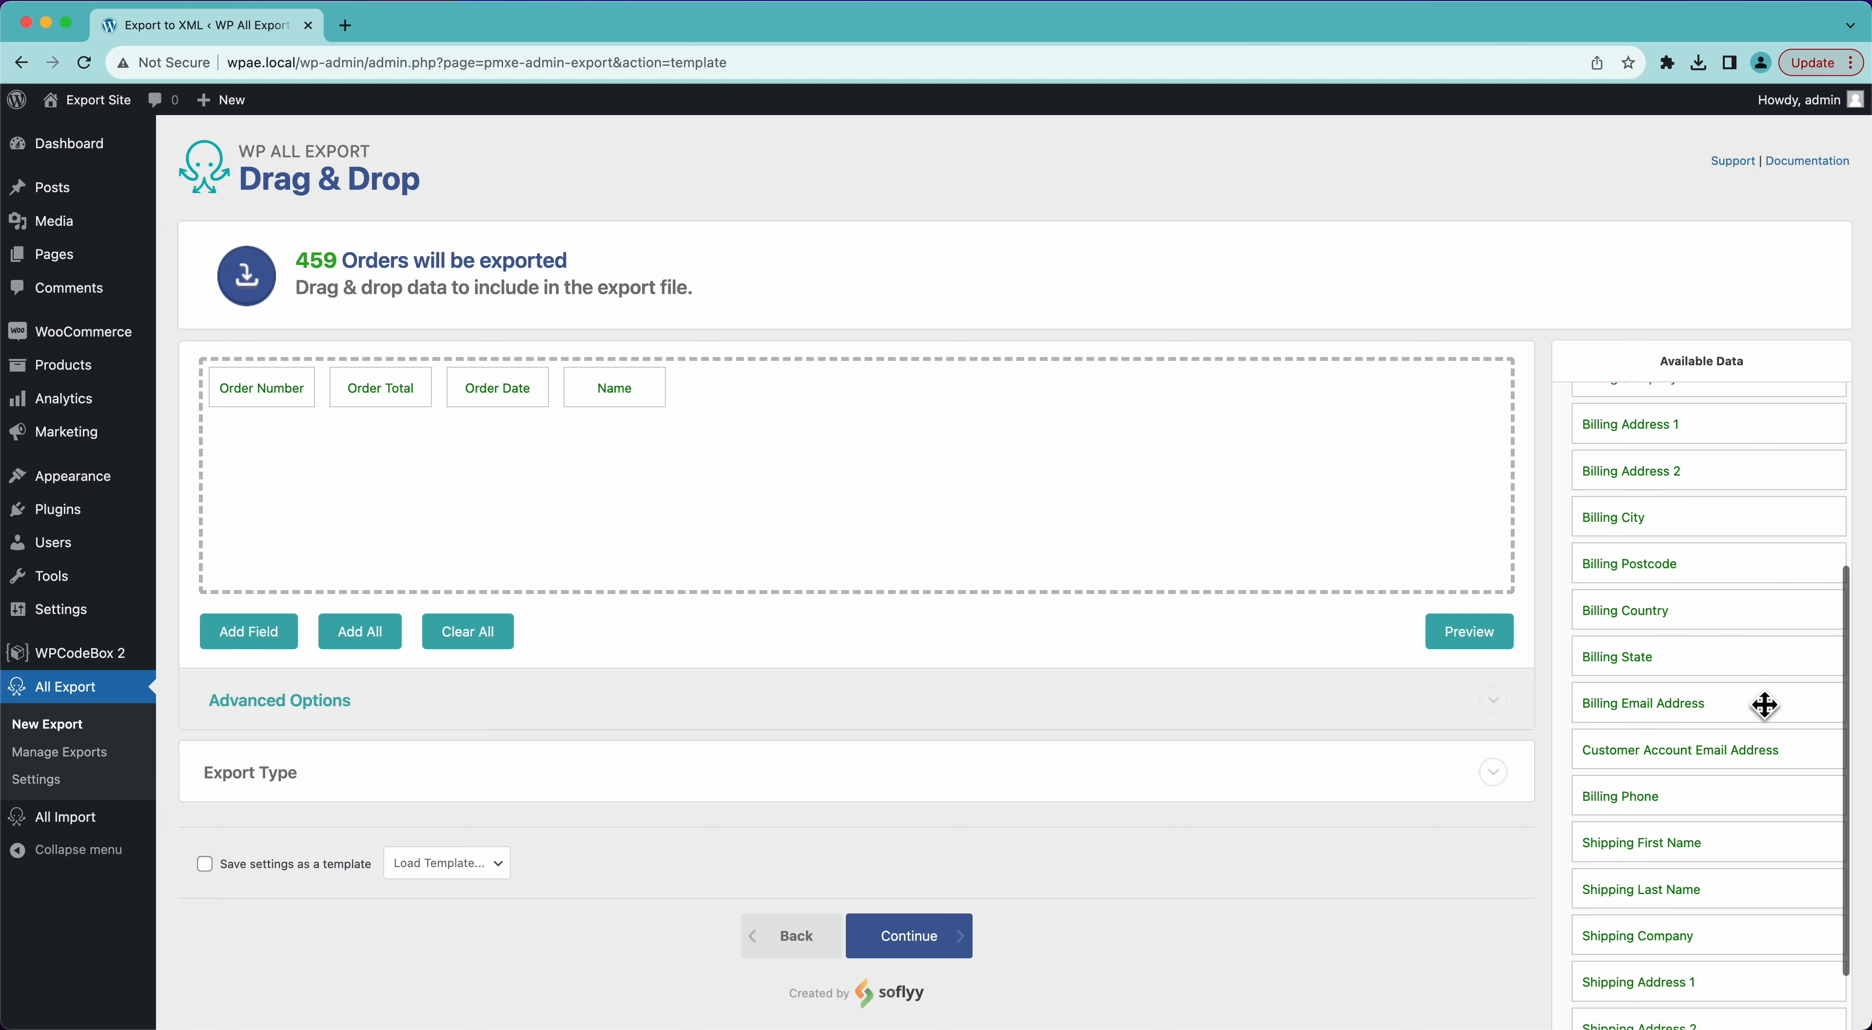
{"action": "scroll", "coordinate": [1764, 705], "scroll_direction": "up", "scroll_amount": 5}
{"action": "left_click_drag", "start_coordinate": [1649, 813], "coordinate": [1148, 474]}
{"action": "left_click", "coordinate": [1469, 631]}
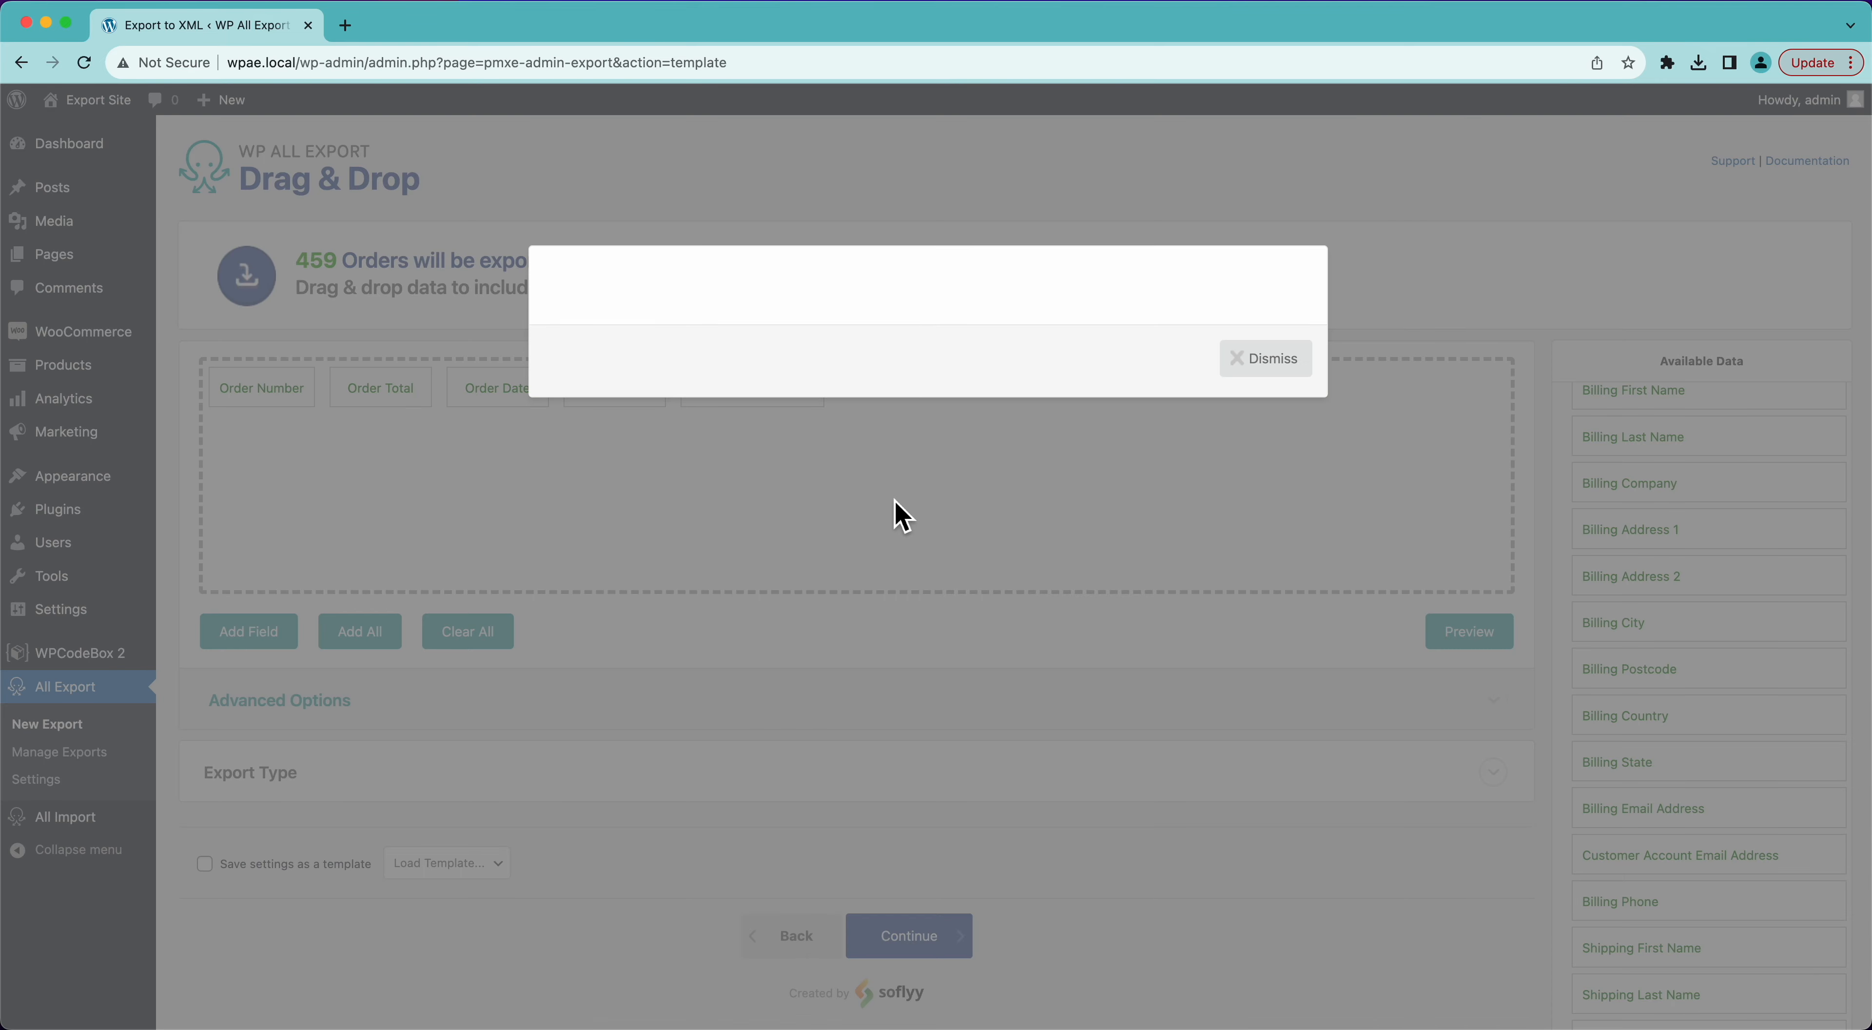
{"action": "left_click", "coordinate": [1268, 637]}
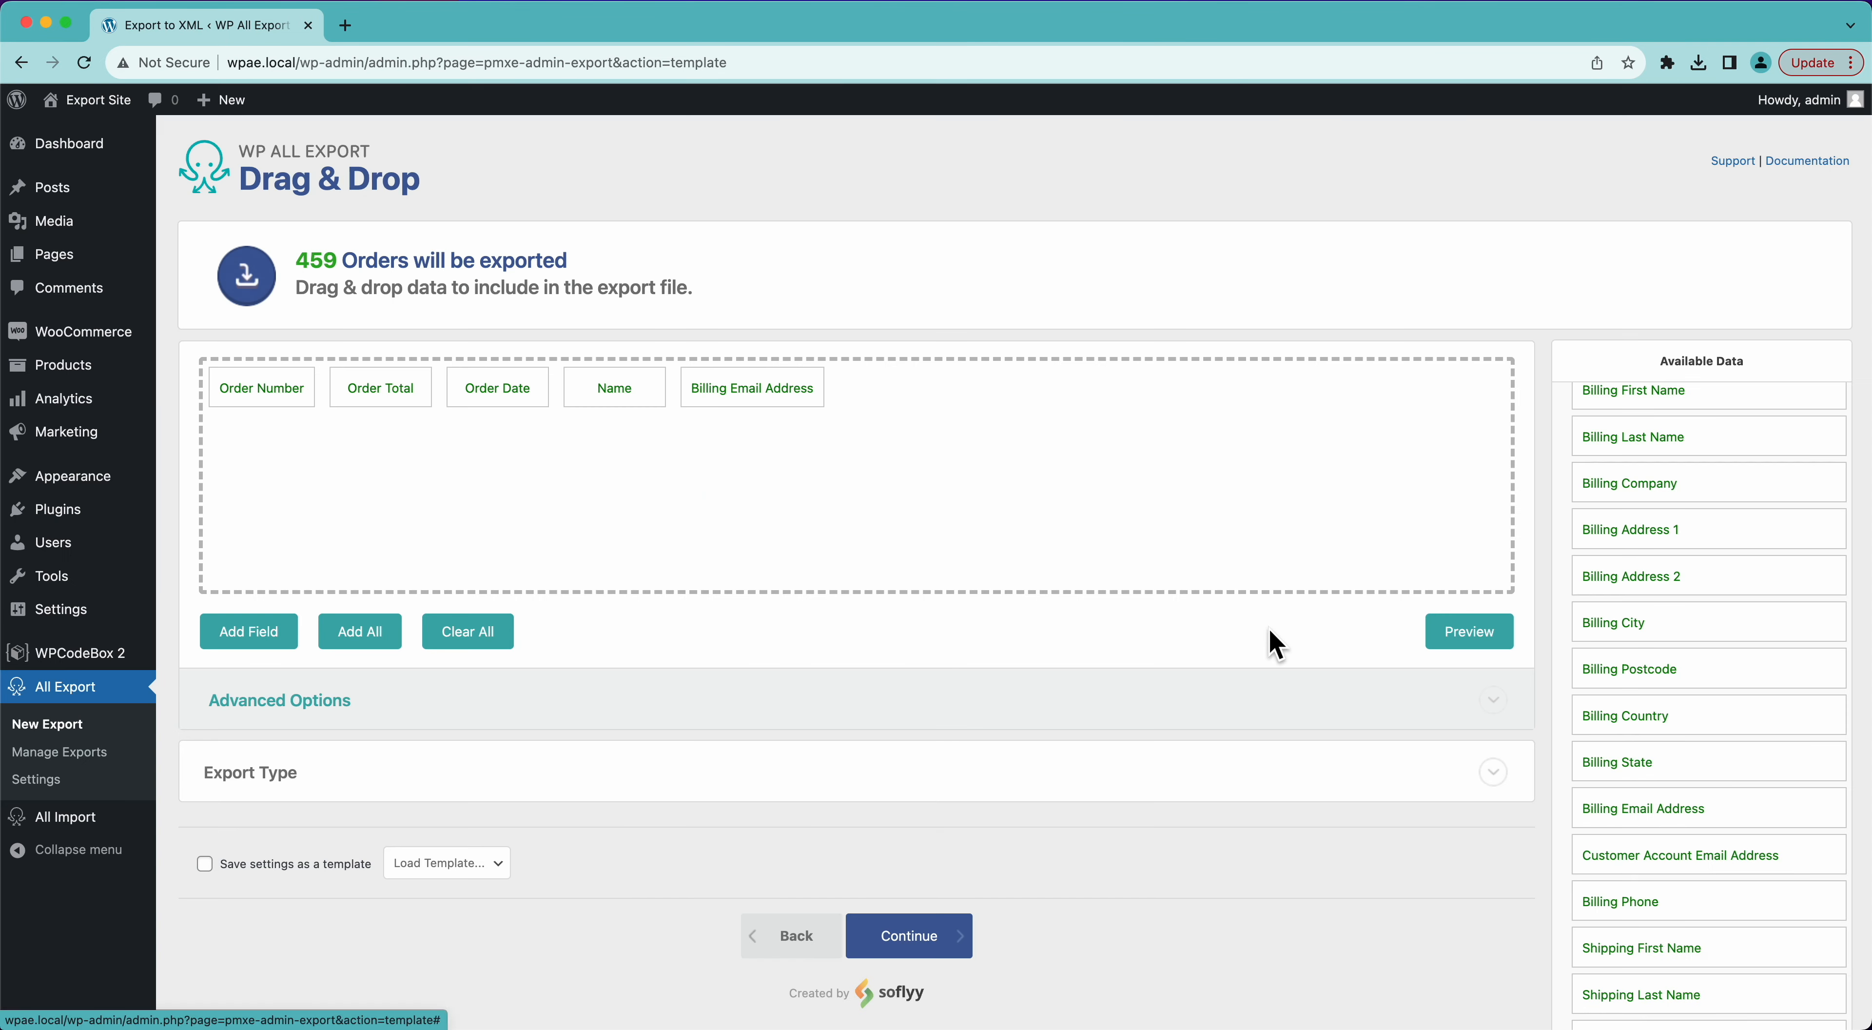
Rename the Billing Email Address column as Email Address and save the field.
{"action": "left_click", "coordinate": [723, 399]}
{"action": "left_click", "coordinate": [596, 260]}
{"action": "key", "text": "BackSpace"}
{"action": "key", "text": "BackSpace"}
{"action": "key", "text": "BackSpace"}
{"action": "key", "text": "BackSpace"}
{"action": "key", "text": "BackSpace"}
{"action": "key", "text": "BackSpace"}
{"action": "key", "text": "BackSpace"}
{"action": "key", "text": "BackSpace"}
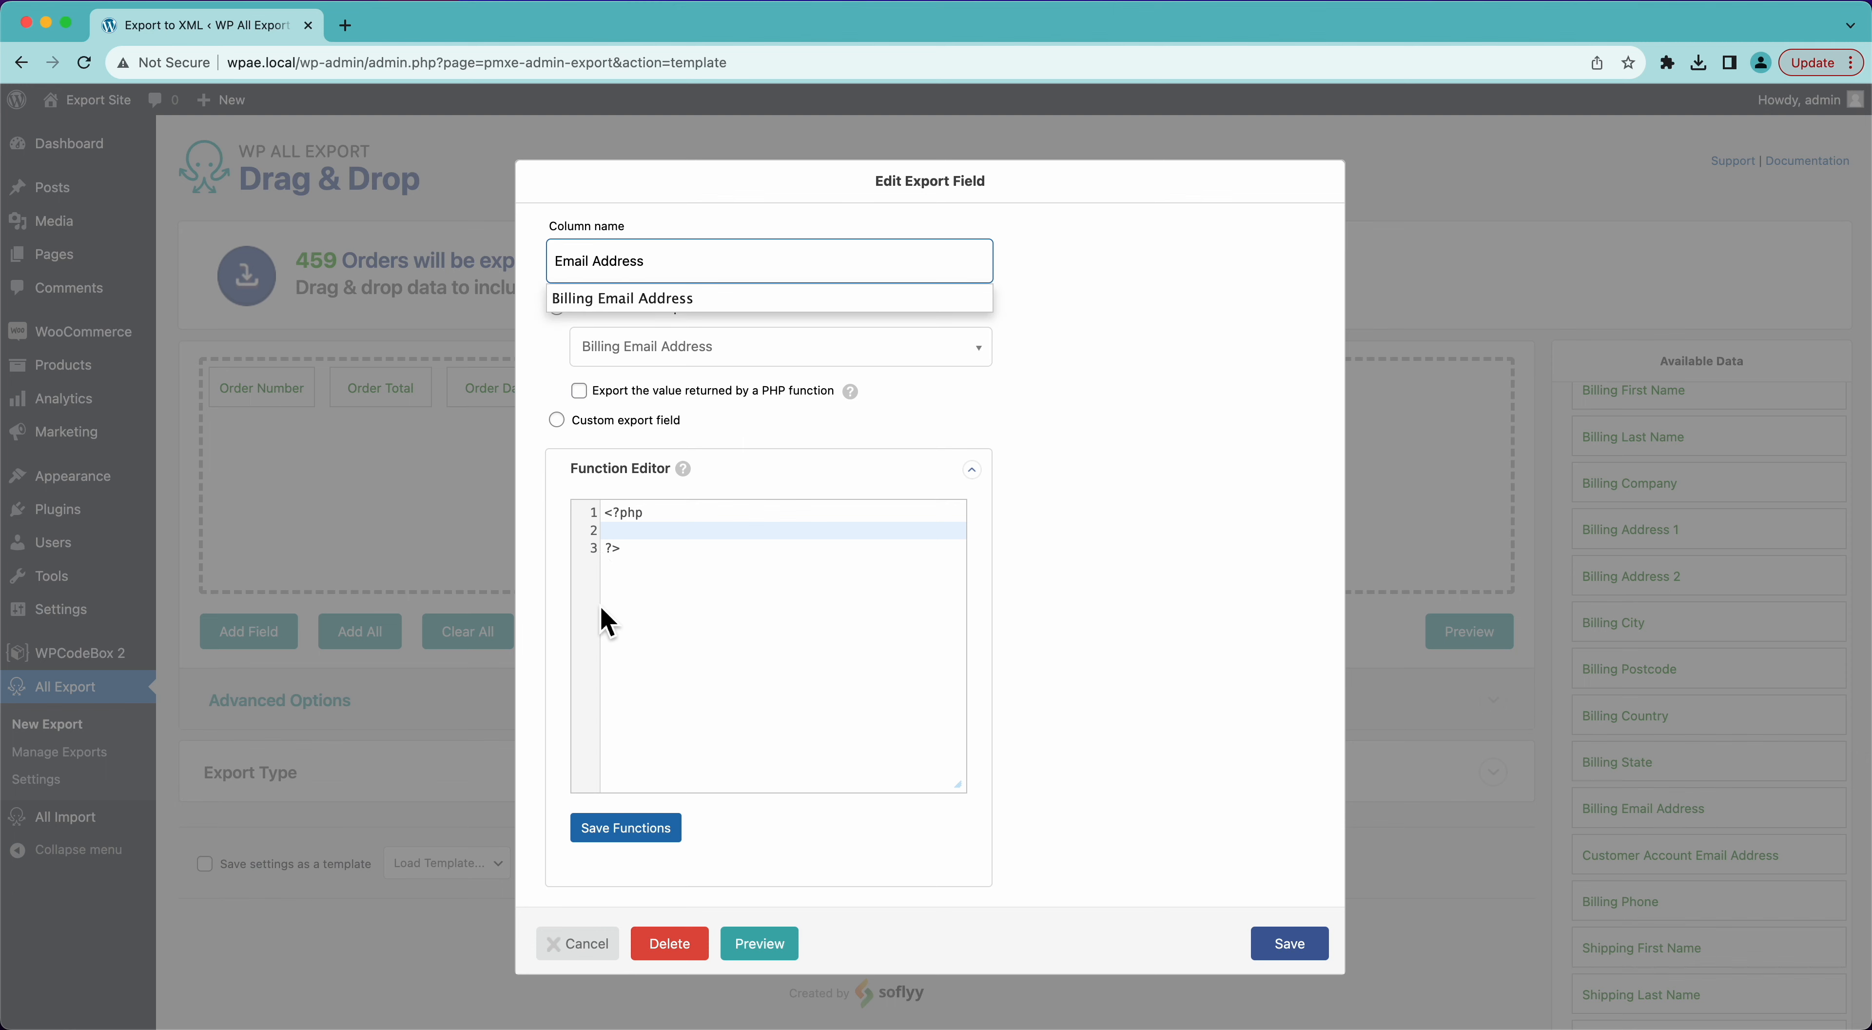
{"action": "left_click", "coordinate": [1290, 944]}
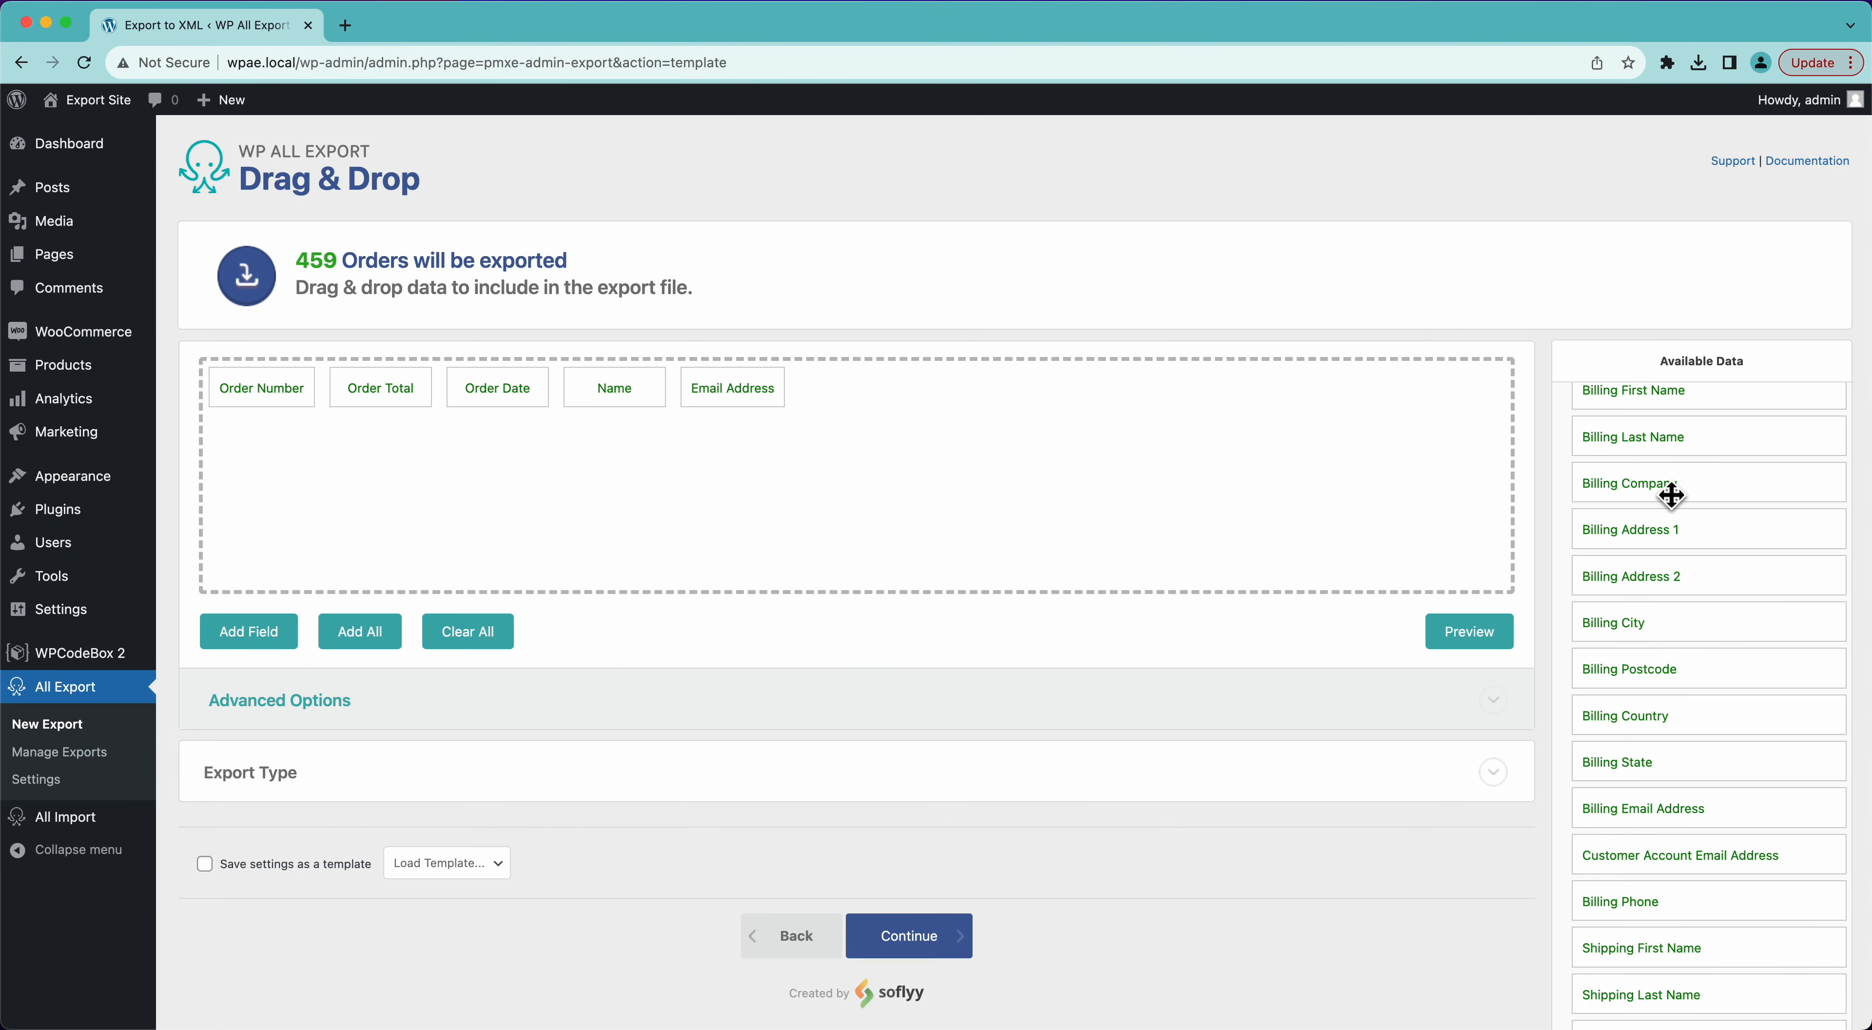
Add the SKU and Quantity fields from the Items data after Email Address and preview the orders.
{"action": "scroll", "coordinate": [1672, 497], "scroll_direction": "up", "scroll_amount": 5}
{"action": "left_click", "coordinate": [1620, 472]}
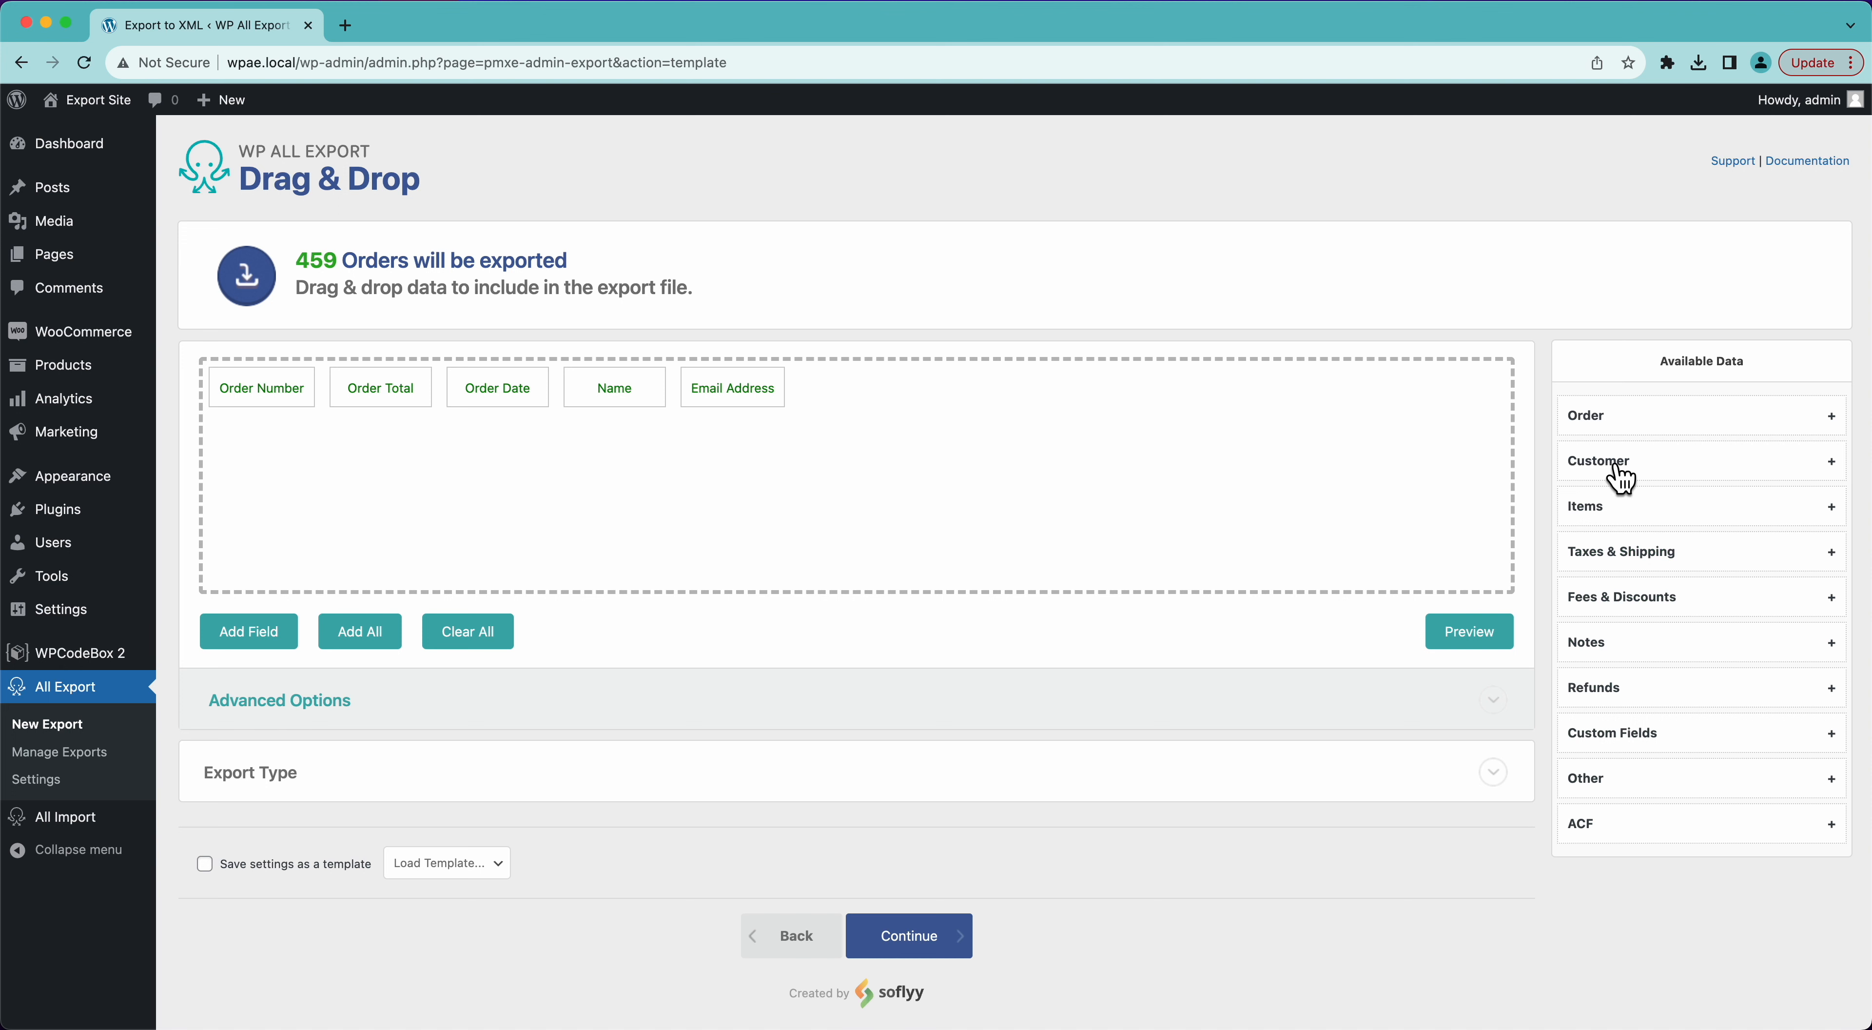
{"action": "left_click", "coordinate": [1662, 512]}
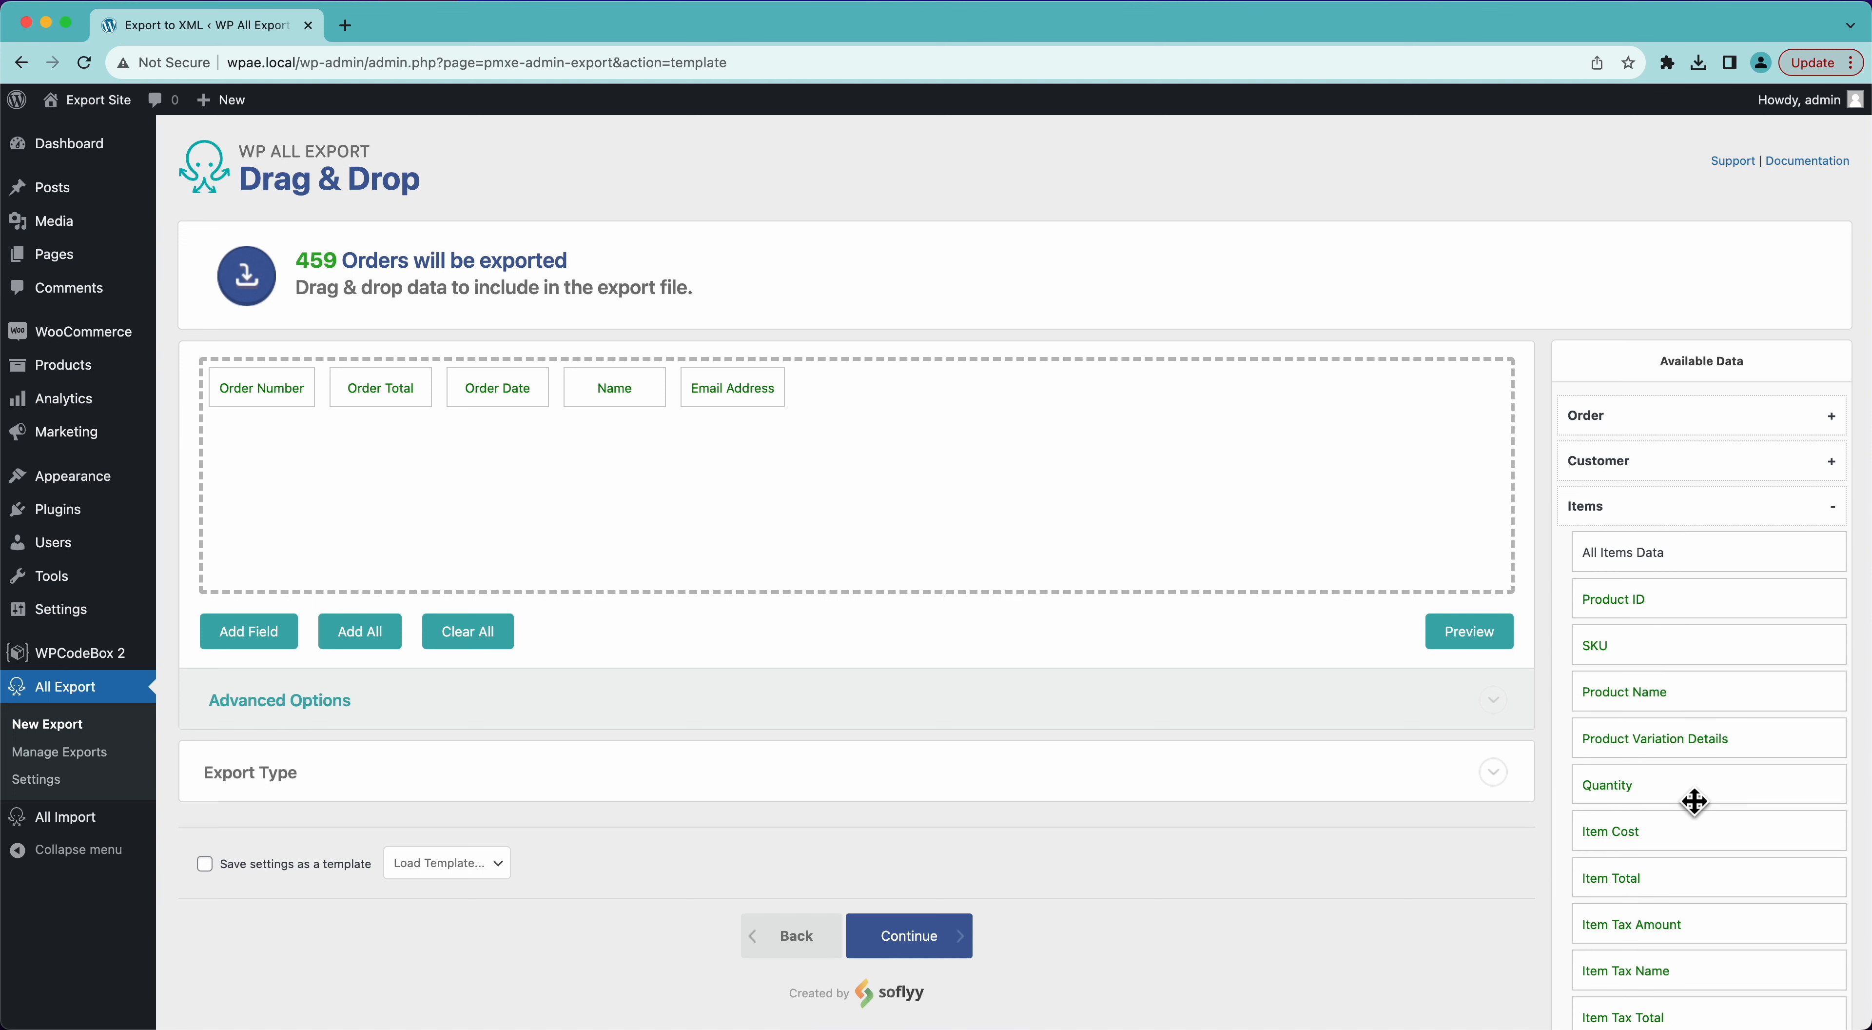
{"action": "scroll", "coordinate": [1693, 797], "scroll_direction": "down", "scroll_amount": 4}
{"action": "scroll", "coordinate": [1694, 798], "scroll_direction": "down", "scroll_amount": 1}
{"action": "scroll", "coordinate": [1693, 798], "scroll_direction": "up", "scroll_amount": 3}
{"action": "left_click_drag", "start_coordinate": [1615, 539], "coordinate": [1216, 456]}
{"action": "left_click_drag", "start_coordinate": [1641, 679], "coordinate": [1145, 424]}
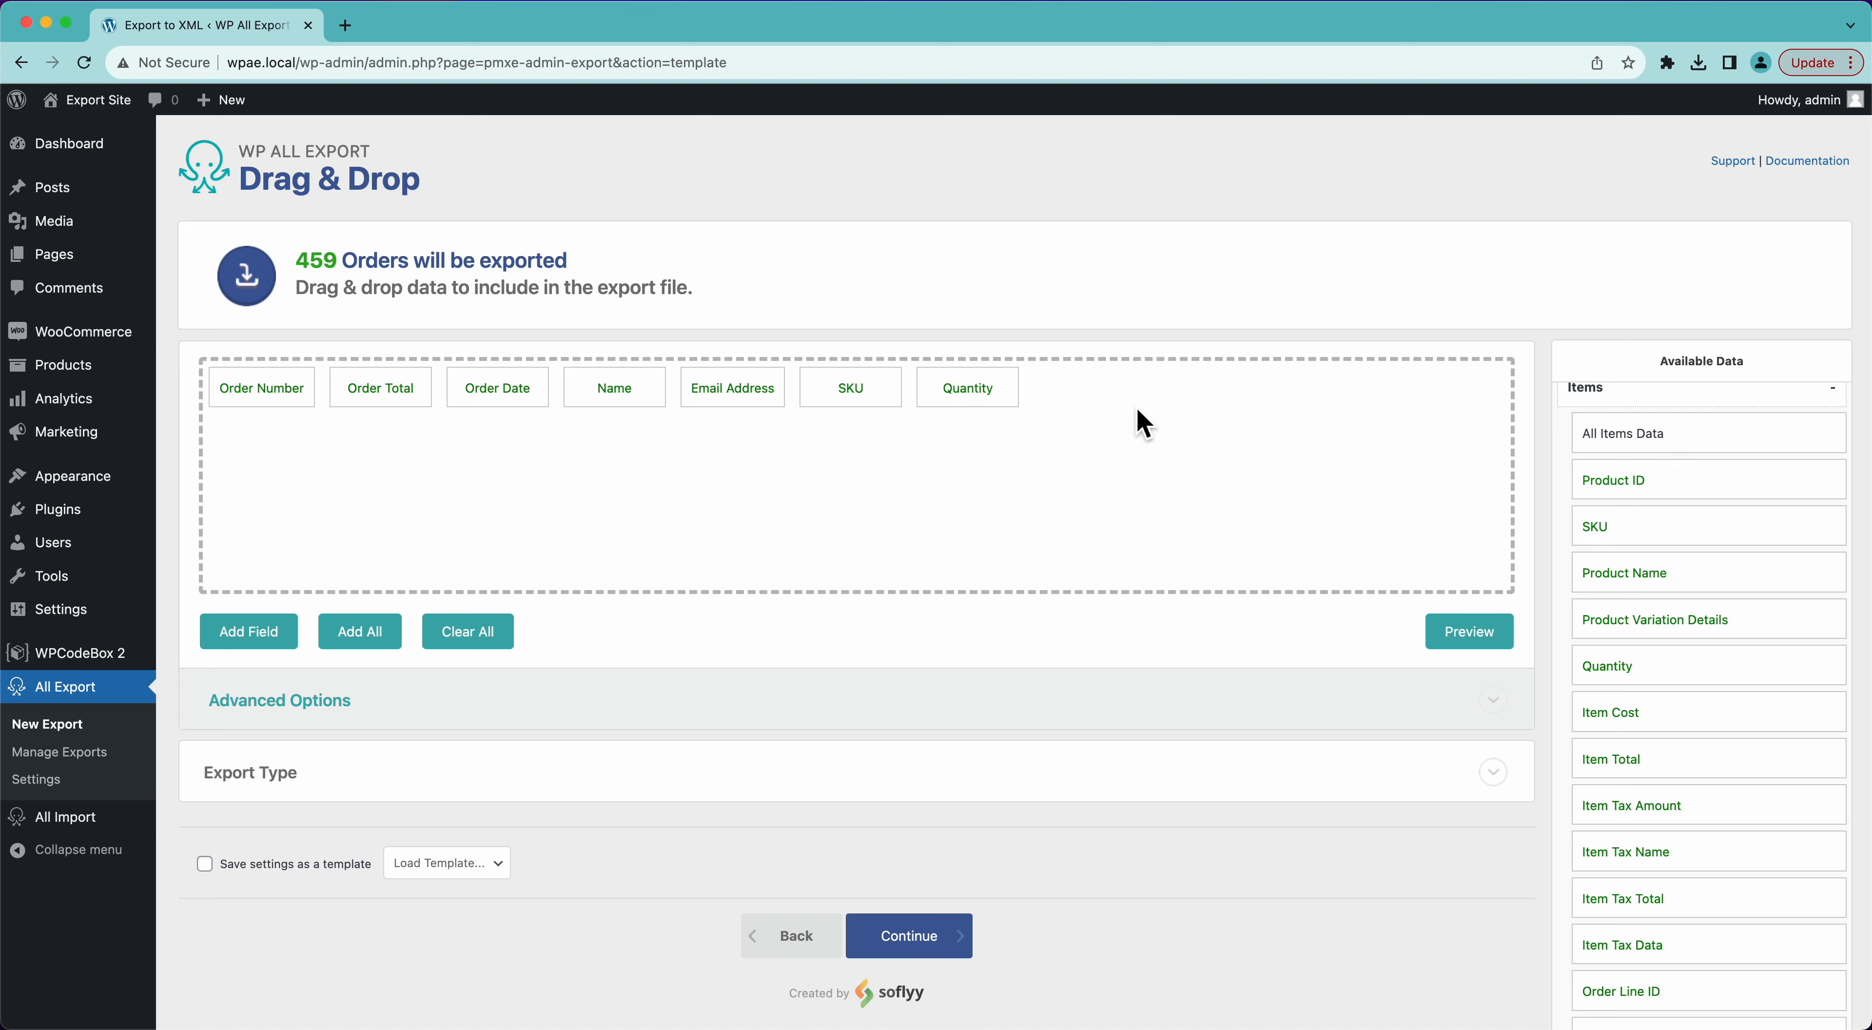
{"action": "left_click", "coordinate": [1467, 644]}
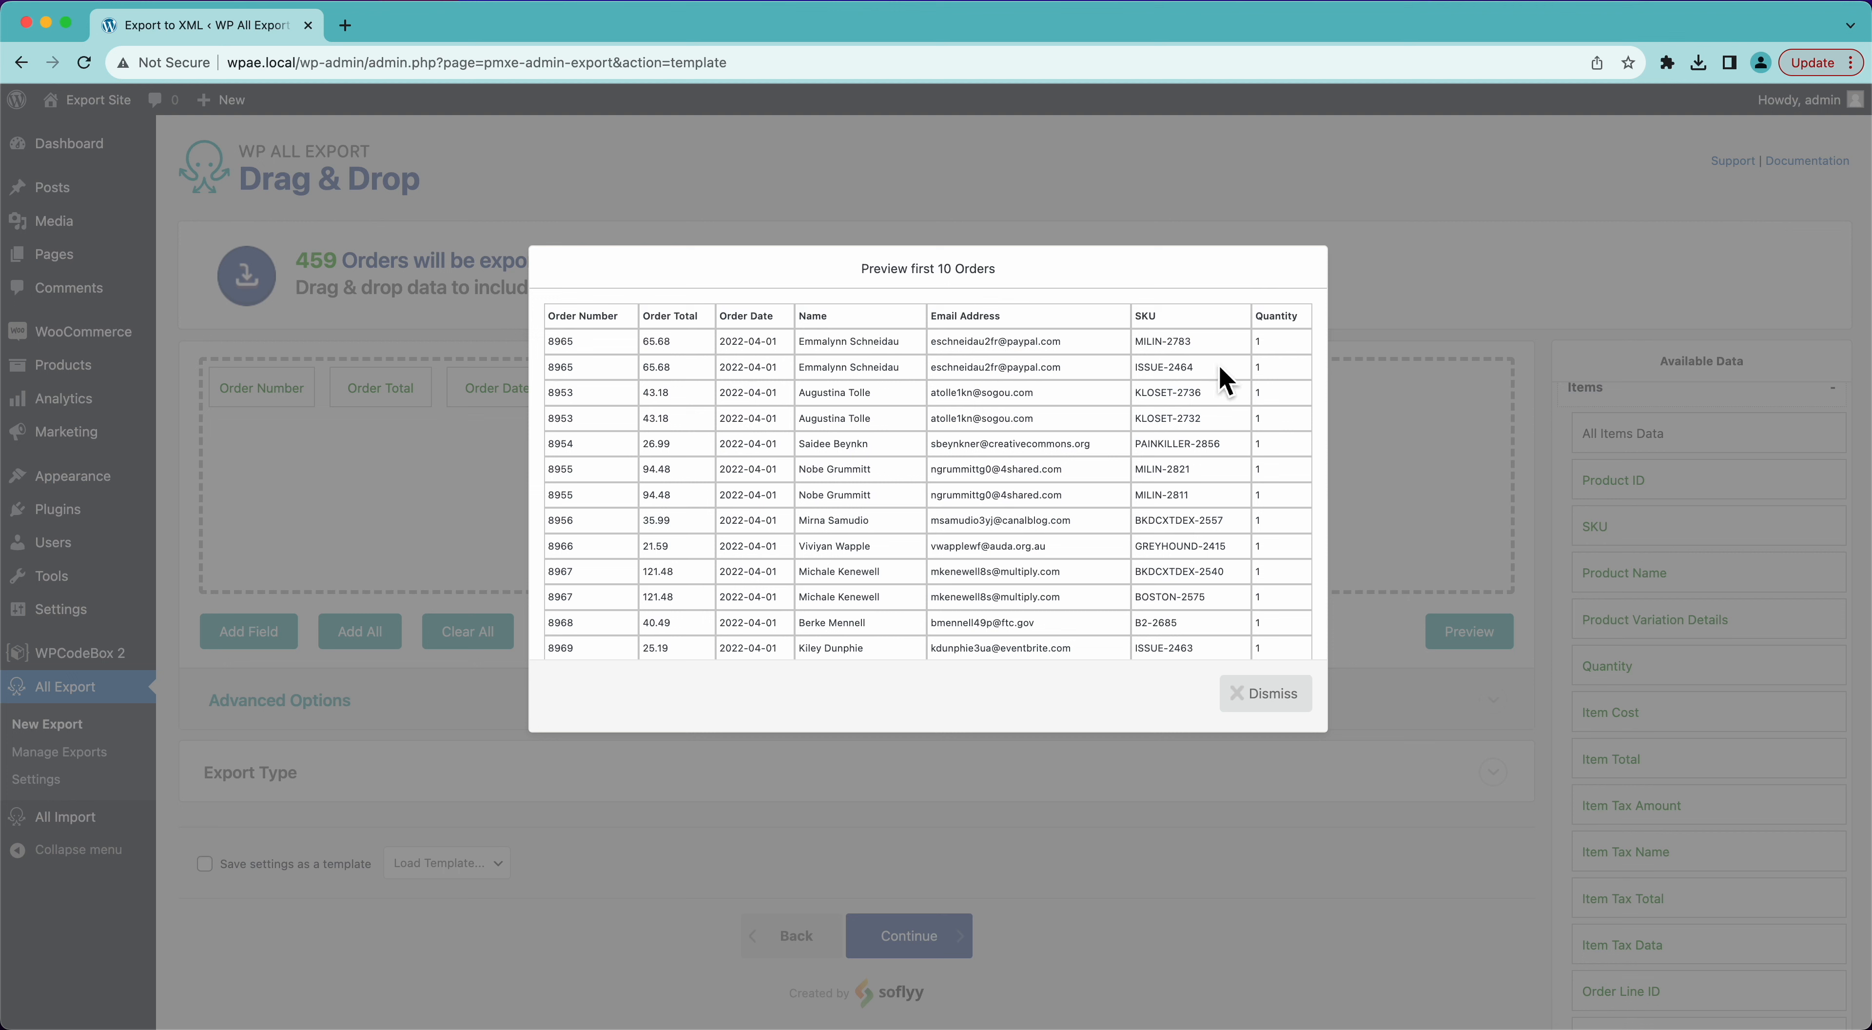
{"action": "left_click", "coordinate": [1240, 702]}
Disable "Display each product in its own row" in the advanced options and preview the orders.
{"action": "left_click", "coordinate": [303, 713]}
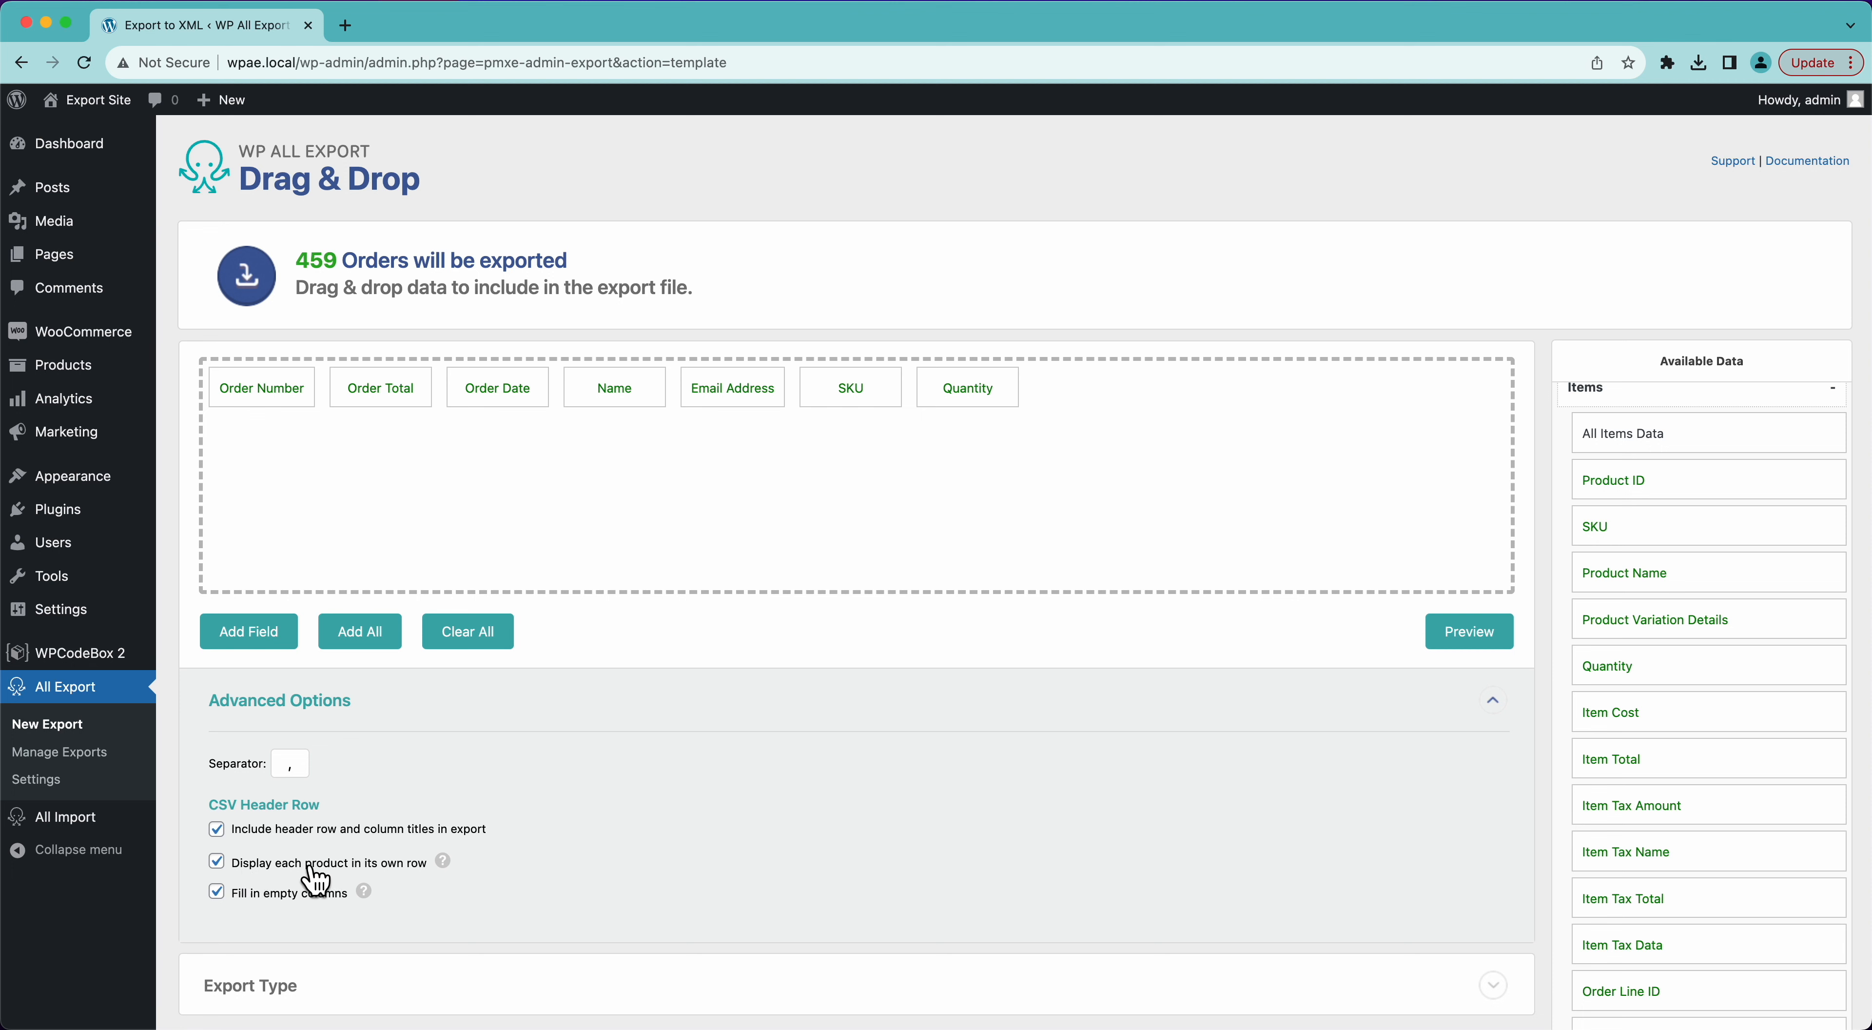
{"action": "left_click", "coordinate": [422, 869]}
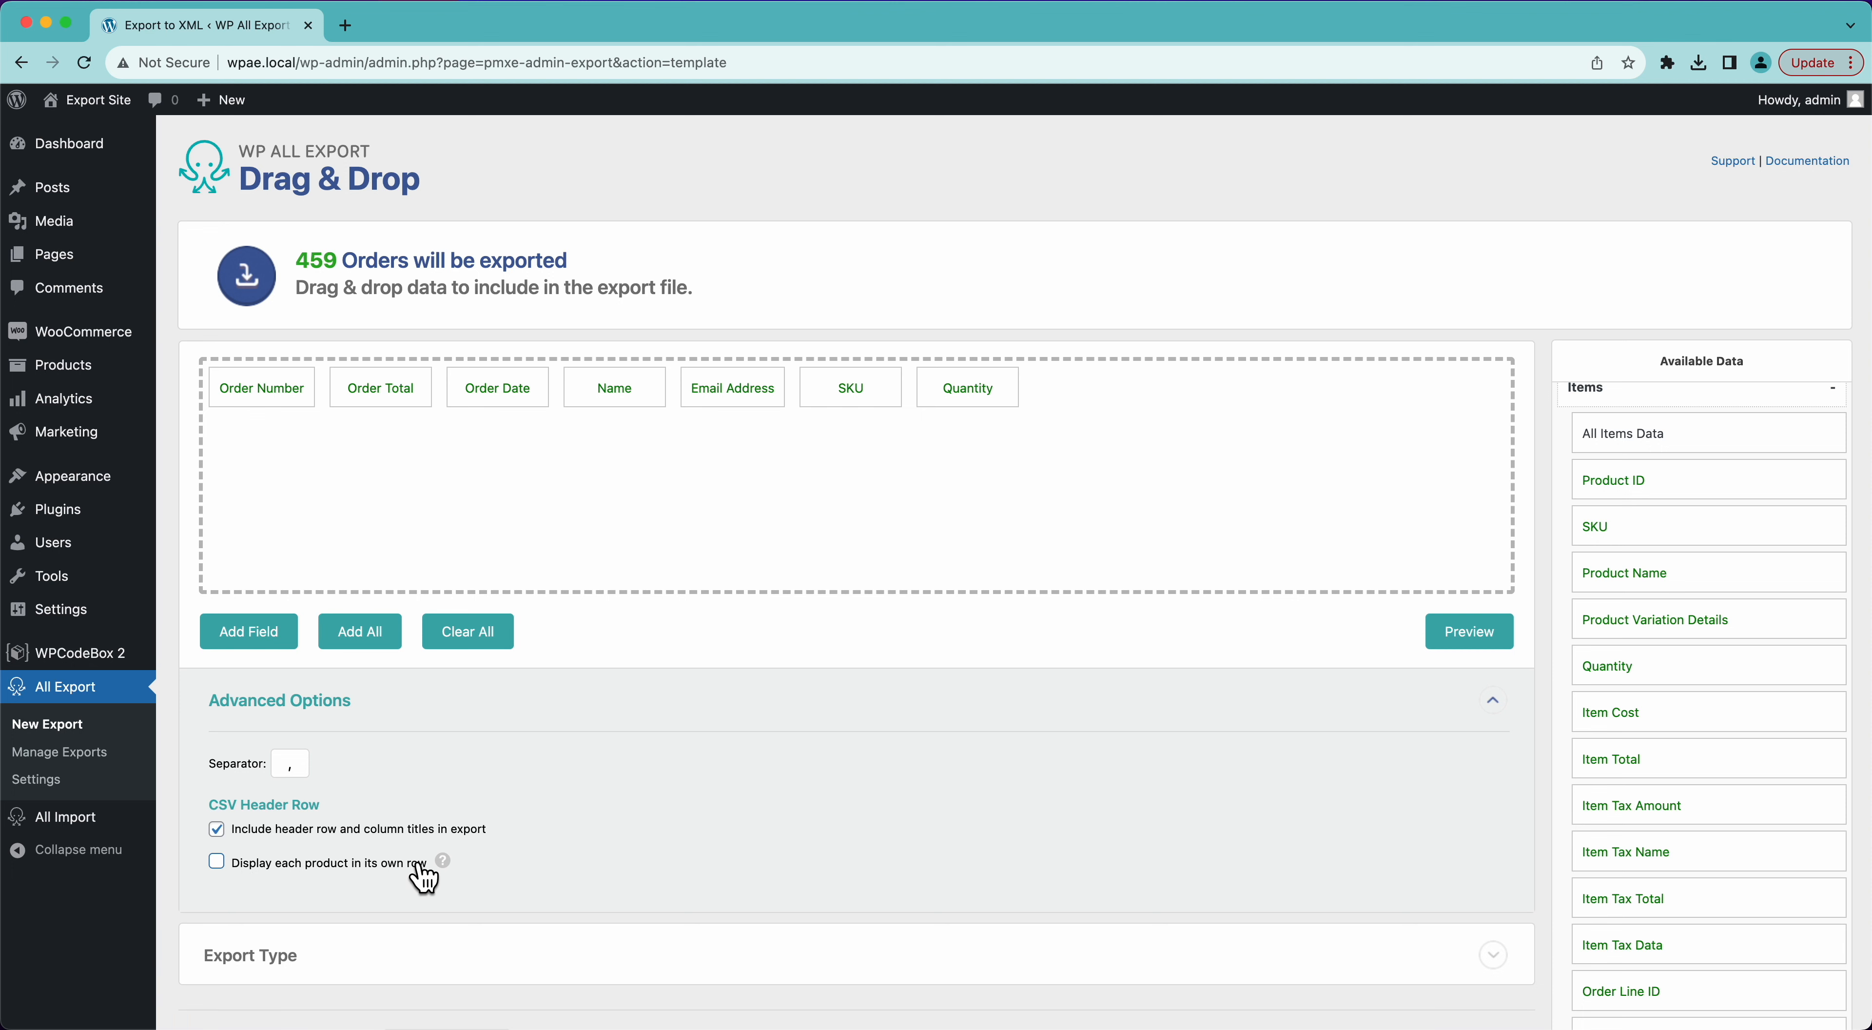
{"action": "left_click", "coordinate": [1463, 624]}
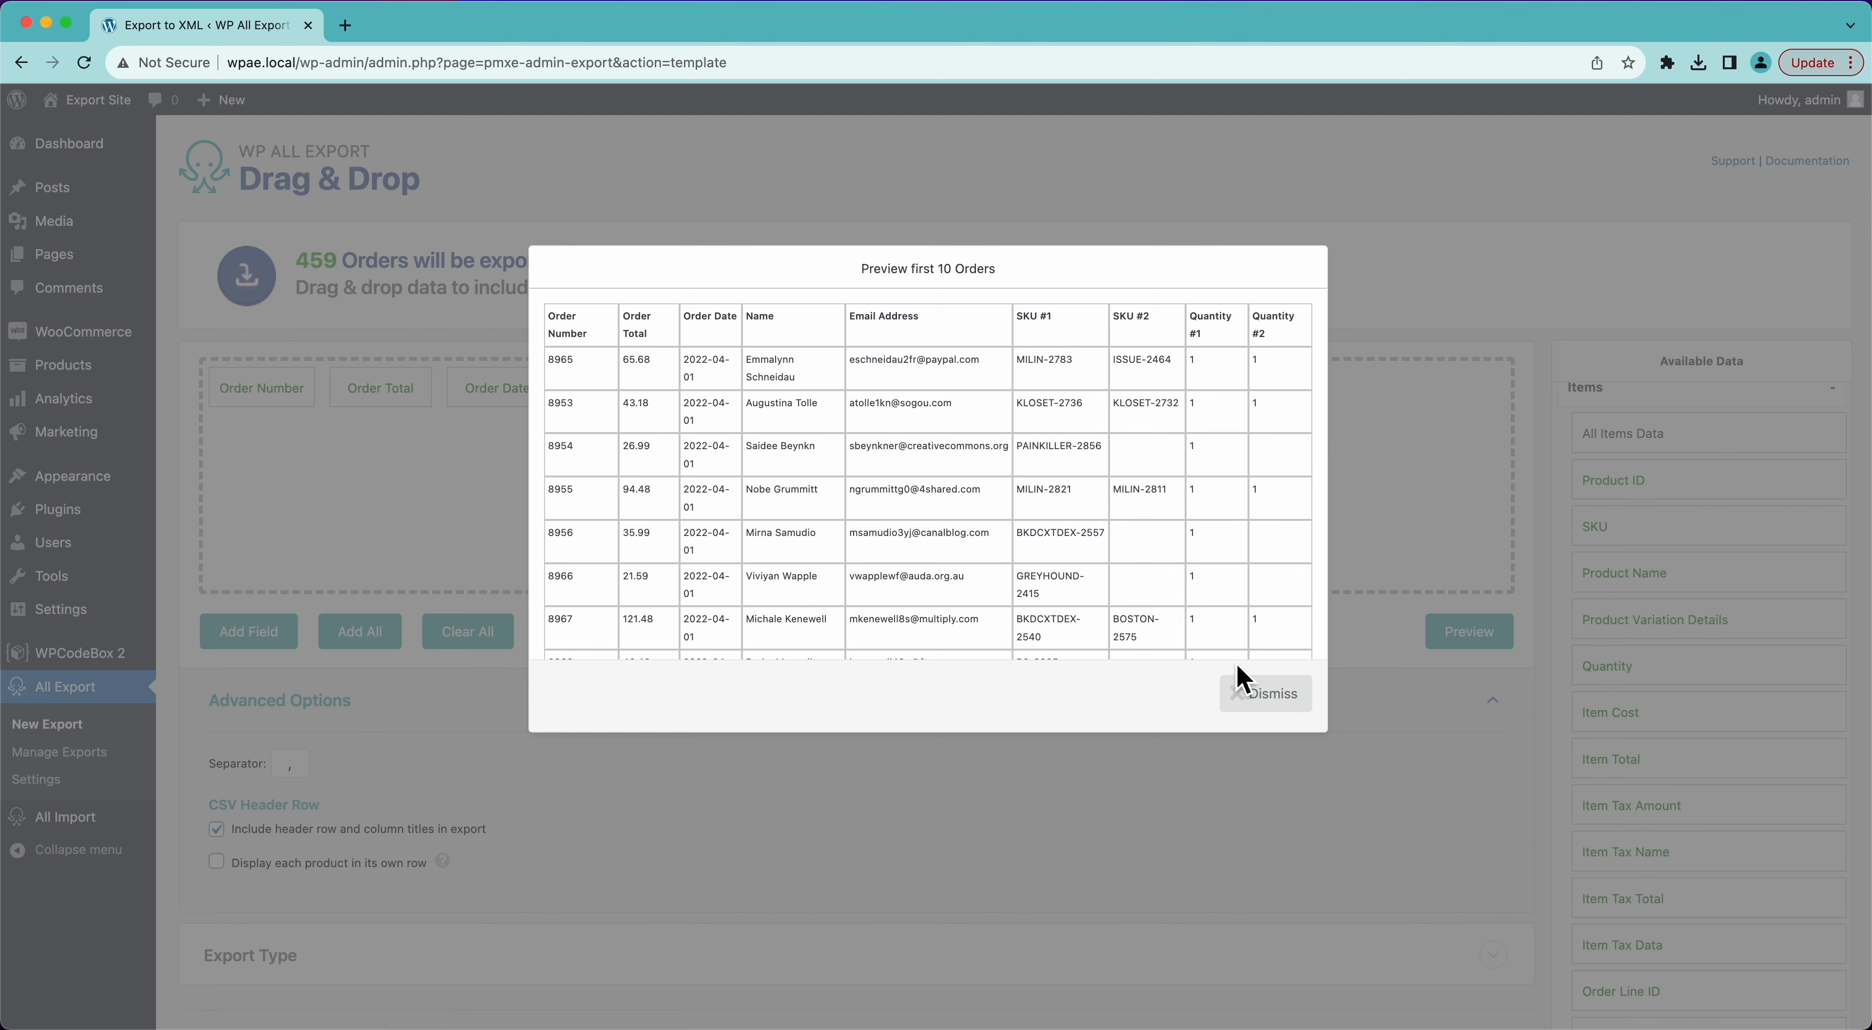
{"action": "left_click", "coordinate": [1244, 693]}
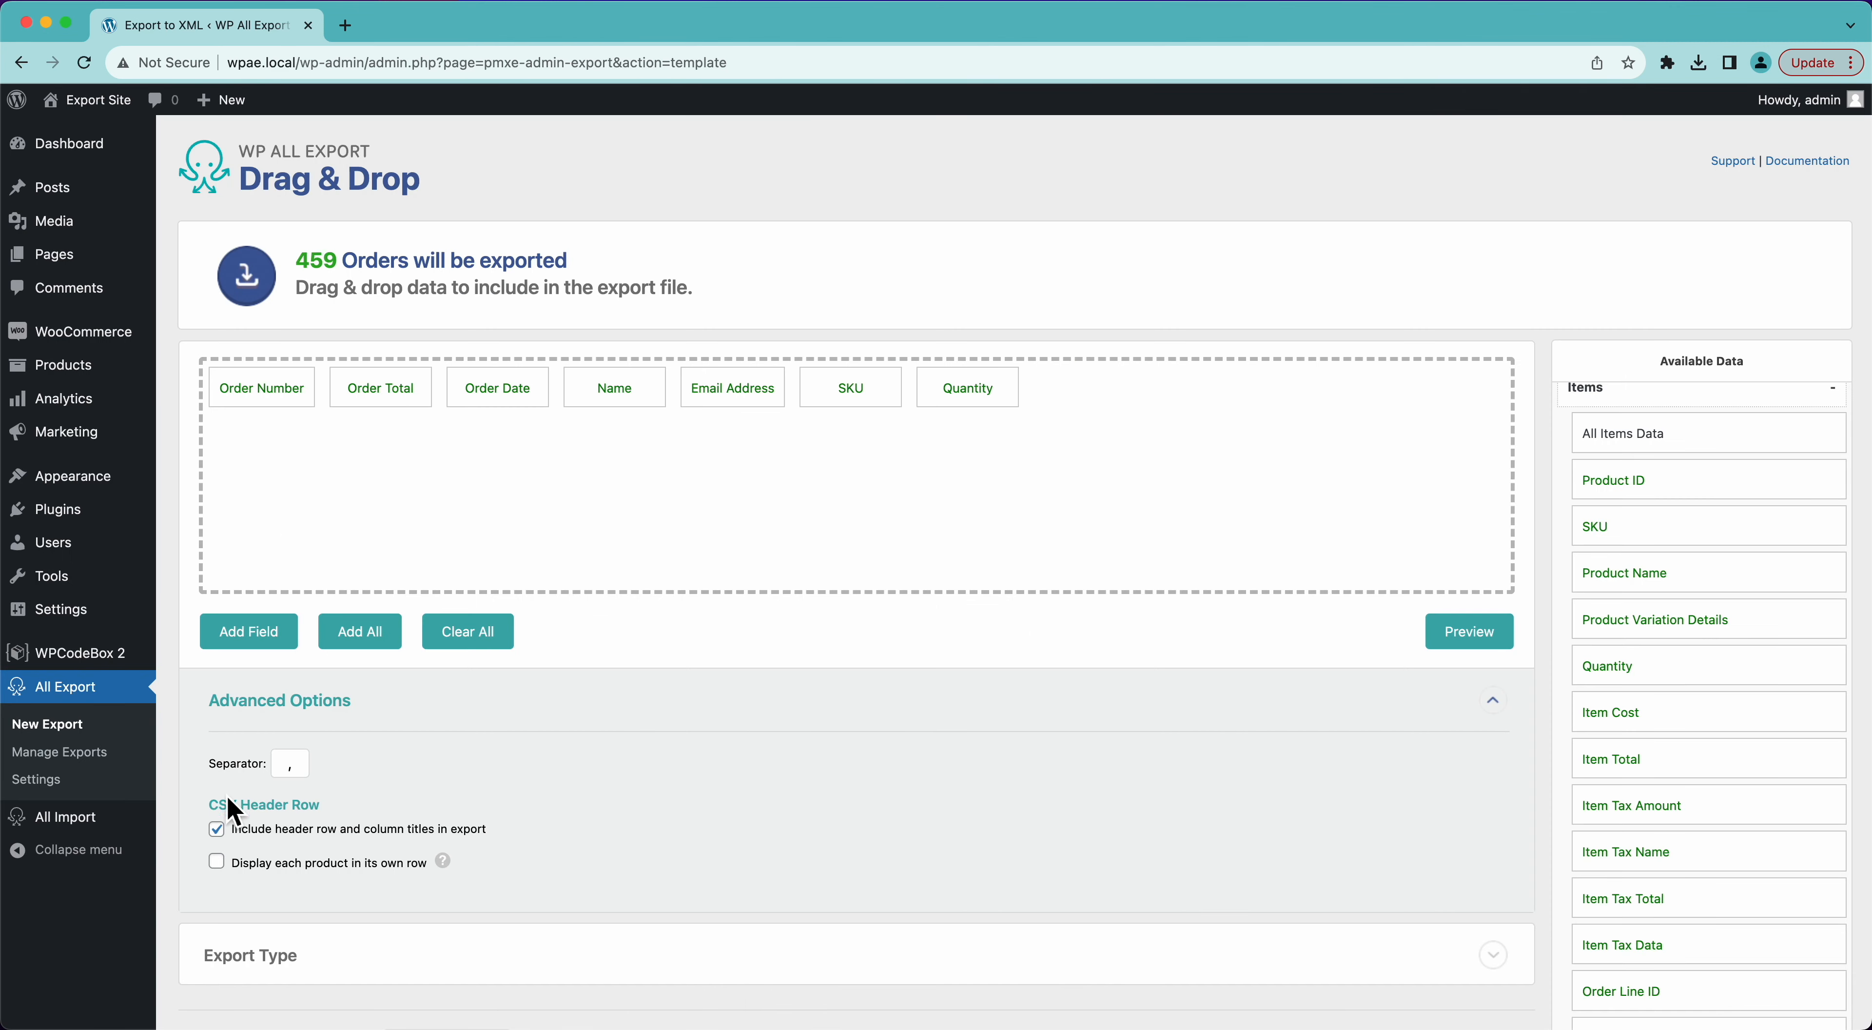
Enable "Display each product in its own row", disable "Fill in empty columns" and preview the orders.
{"action": "left_click", "coordinate": [218, 863]}
{"action": "left_click", "coordinate": [216, 892]}
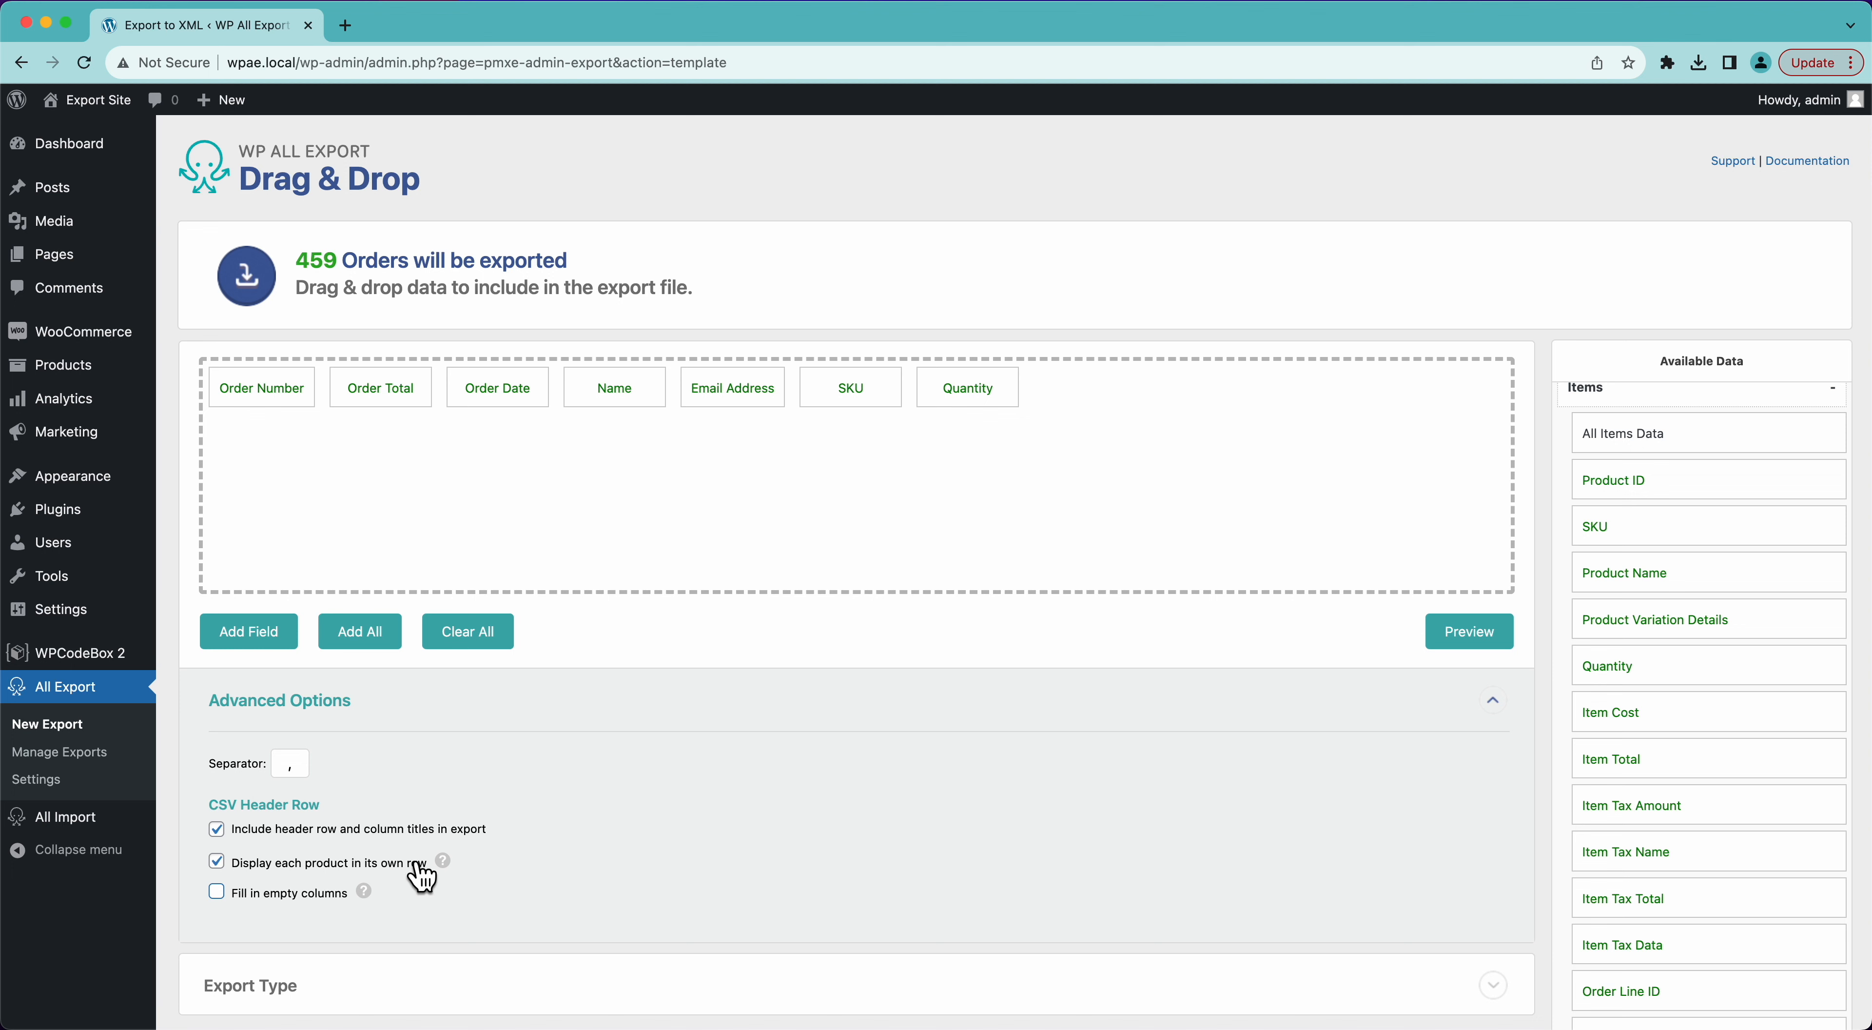
{"action": "left_click", "coordinate": [1452, 634]}
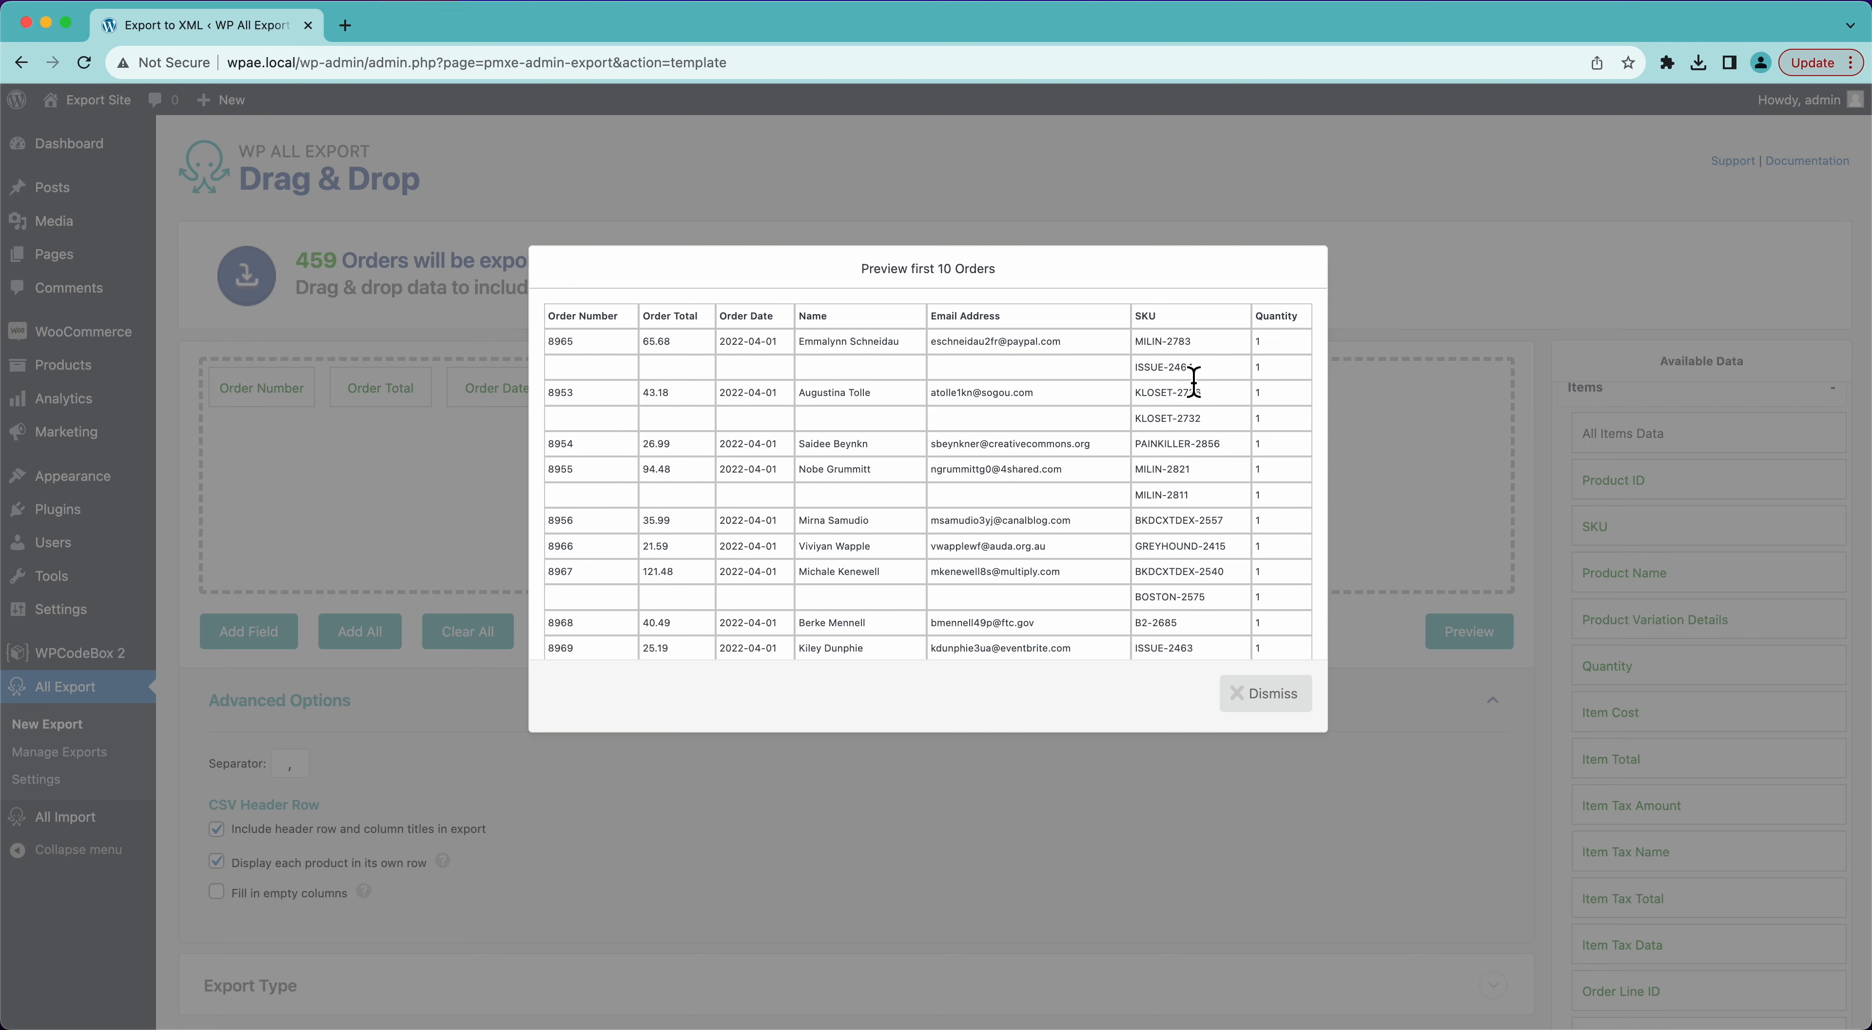
{"action": "left_click", "coordinate": [1261, 695]}
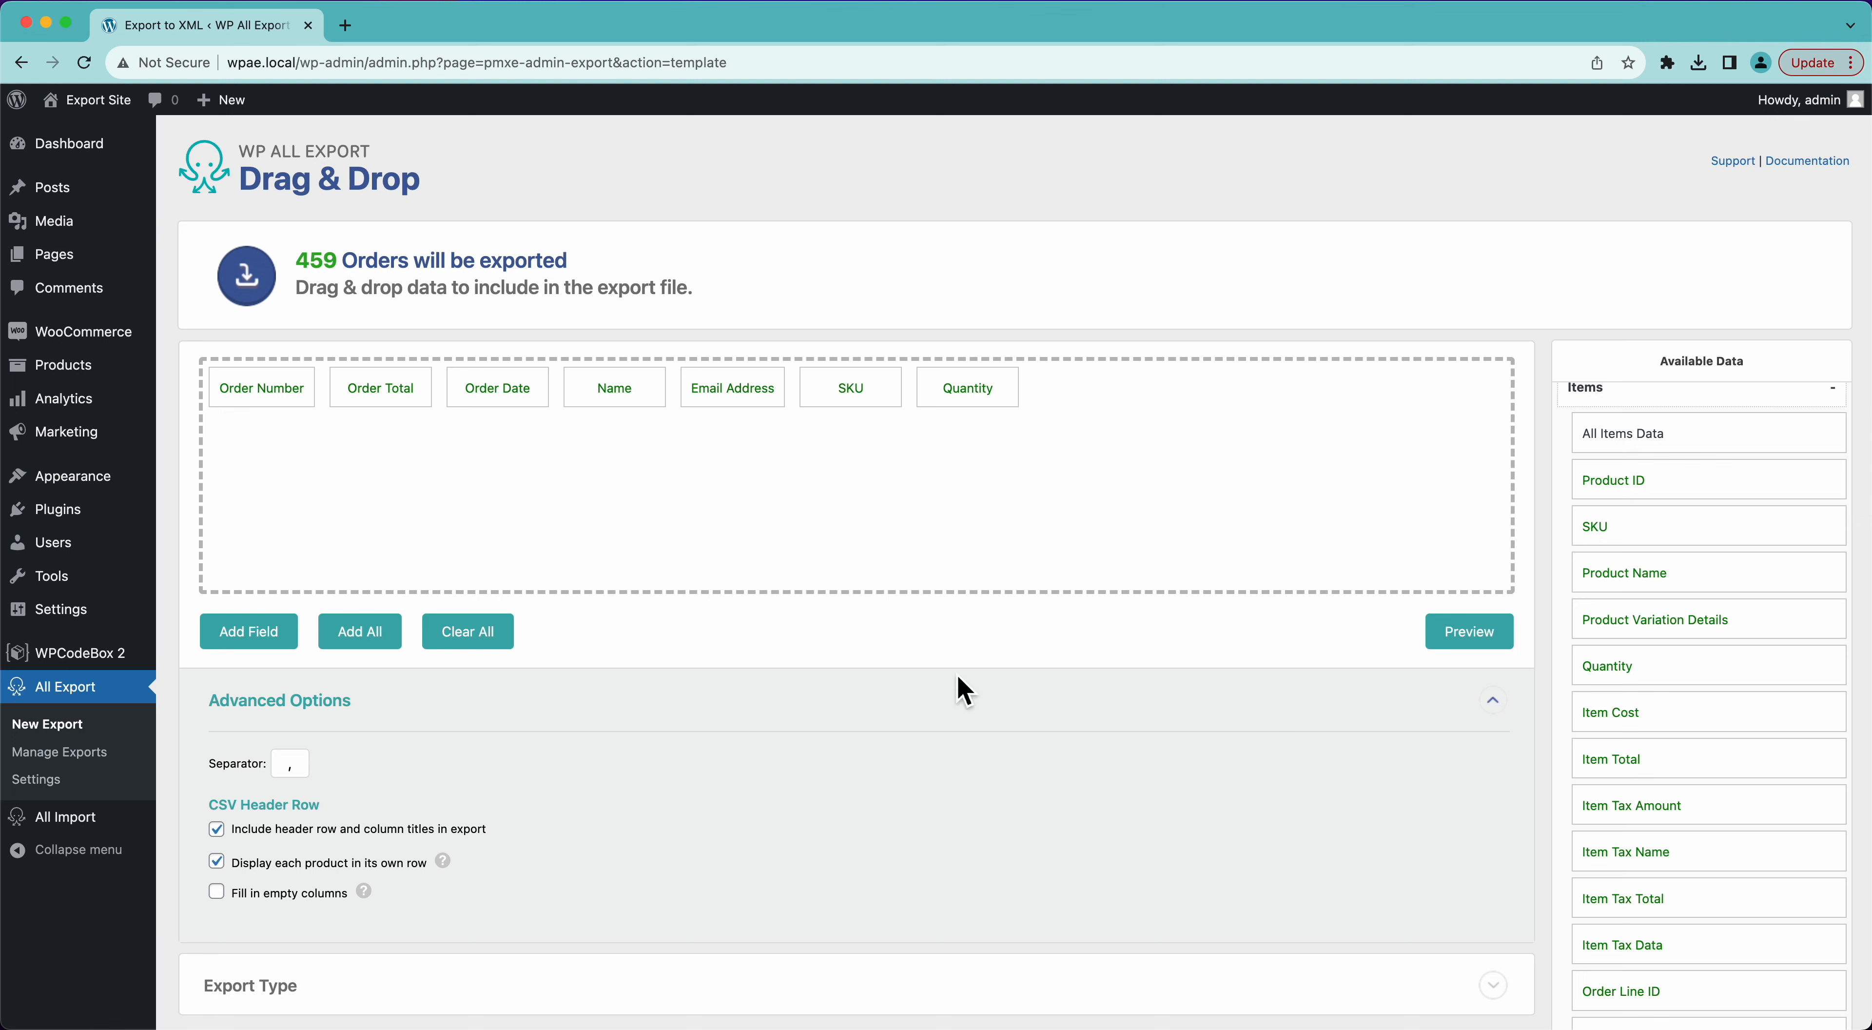
Enable "Fill in empty columns" again and expand the export type settings.
{"action": "left_click", "coordinate": [217, 894]}
{"action": "scroll", "coordinate": [681, 875], "scroll_direction": "down", "scroll_amount": 3}
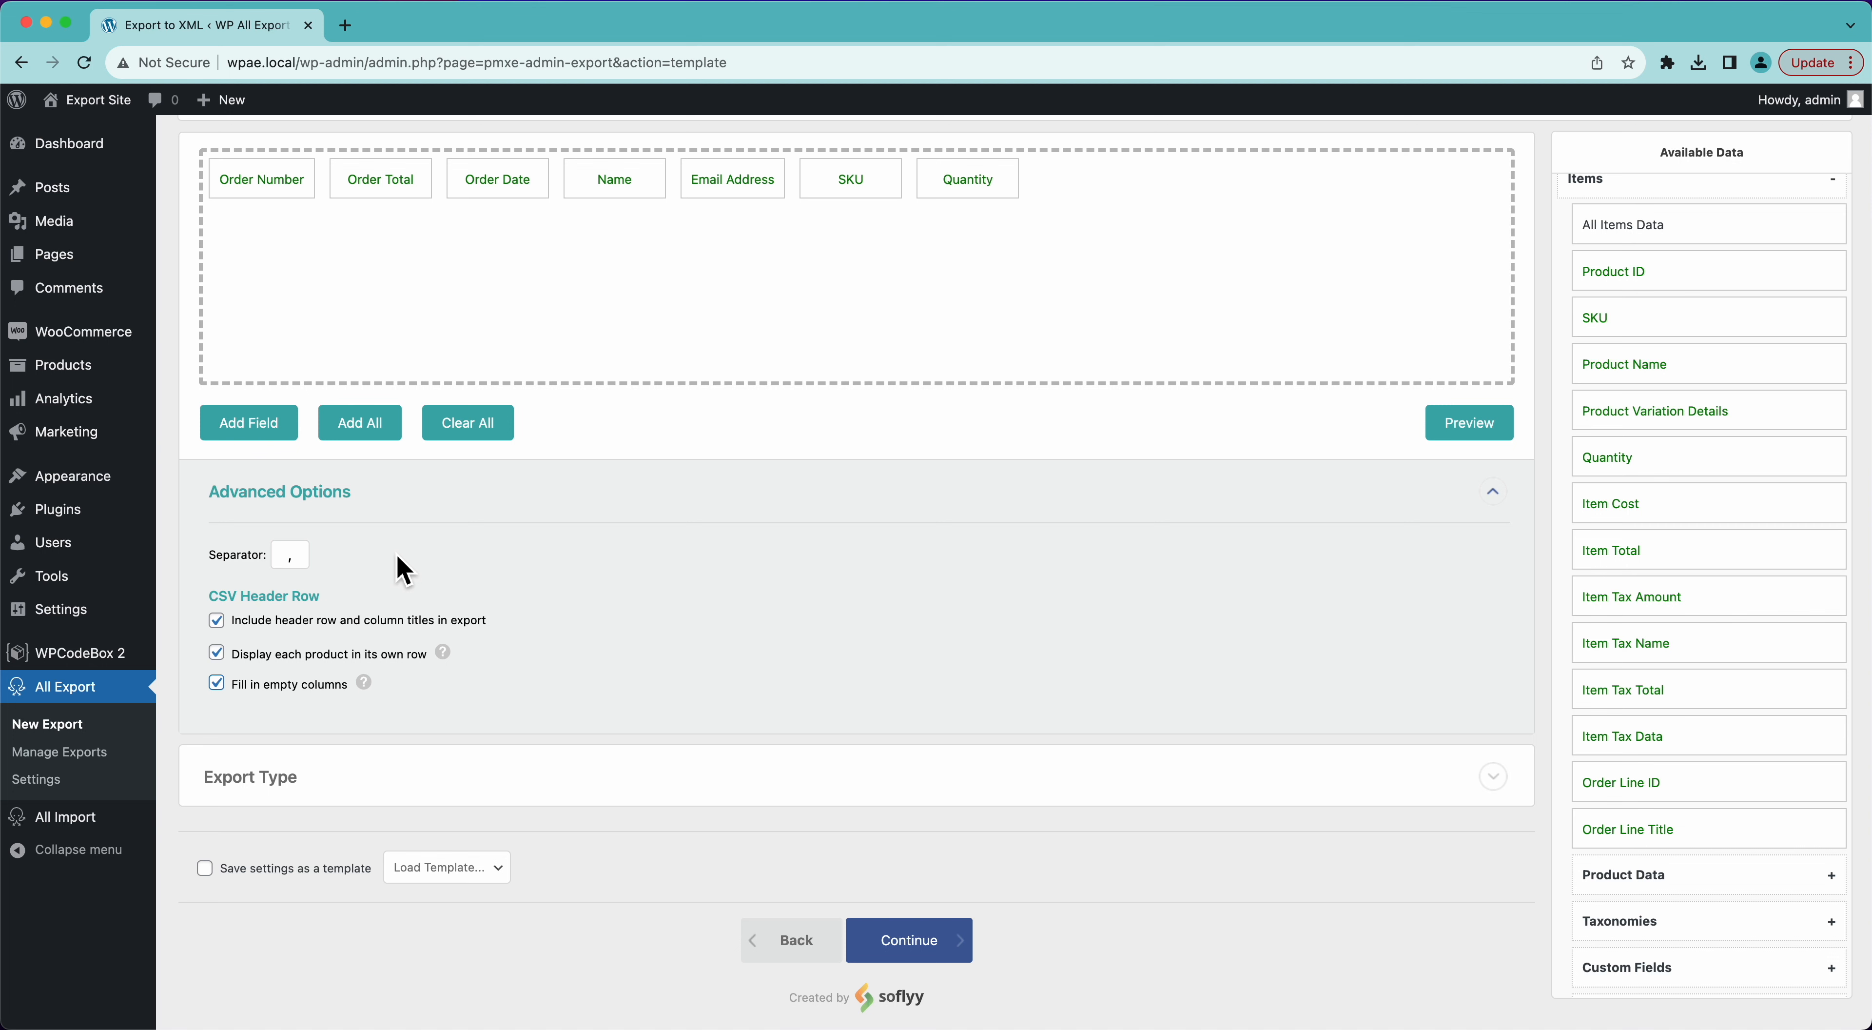
{"action": "left_click", "coordinate": [413, 793]}
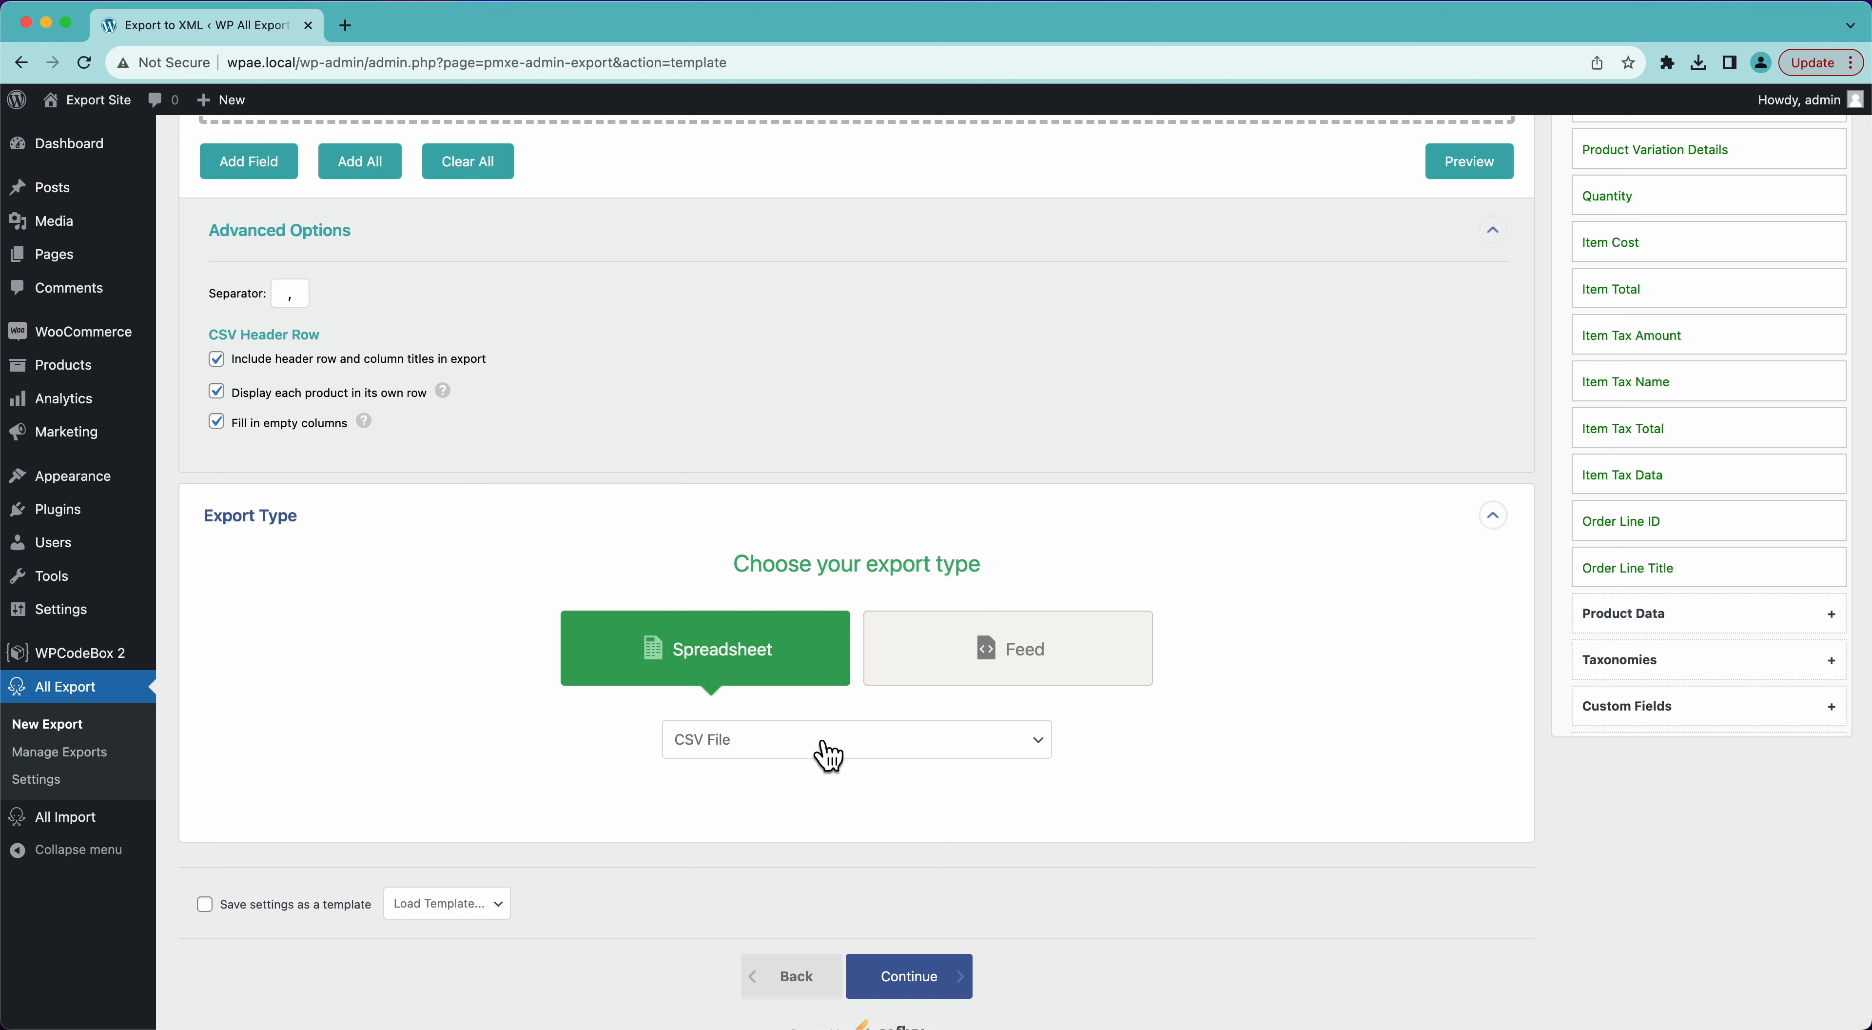
Check the CSV separator setting and the file formats offered for the spreadsheet export type.
{"action": "left_click", "coordinate": [296, 291]}
{"action": "key", "text": "BackSpace"}
{"action": "left_click", "coordinate": [762, 749]}
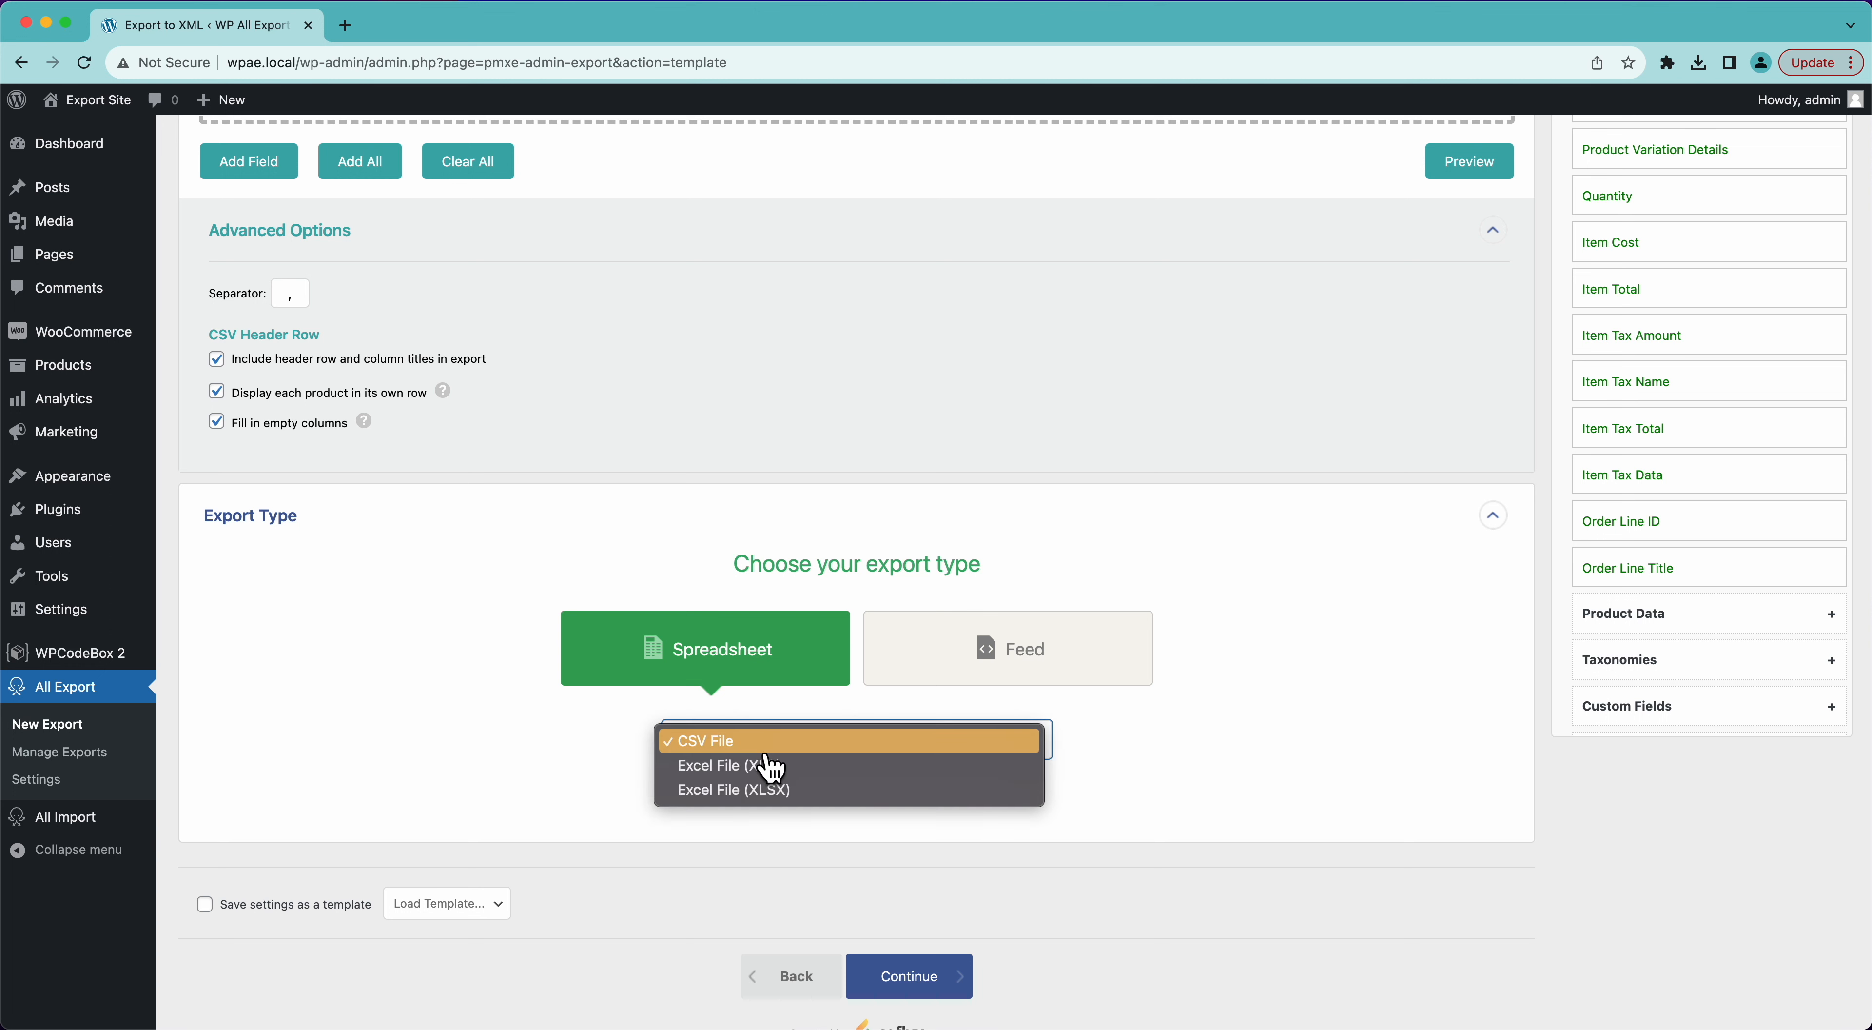
{"action": "left_click", "coordinate": [570, 767]}
Switch the export type to a Custom XML Feed and place the cursor at the <post> line of the XML template.
{"action": "left_click", "coordinate": [1046, 632]}
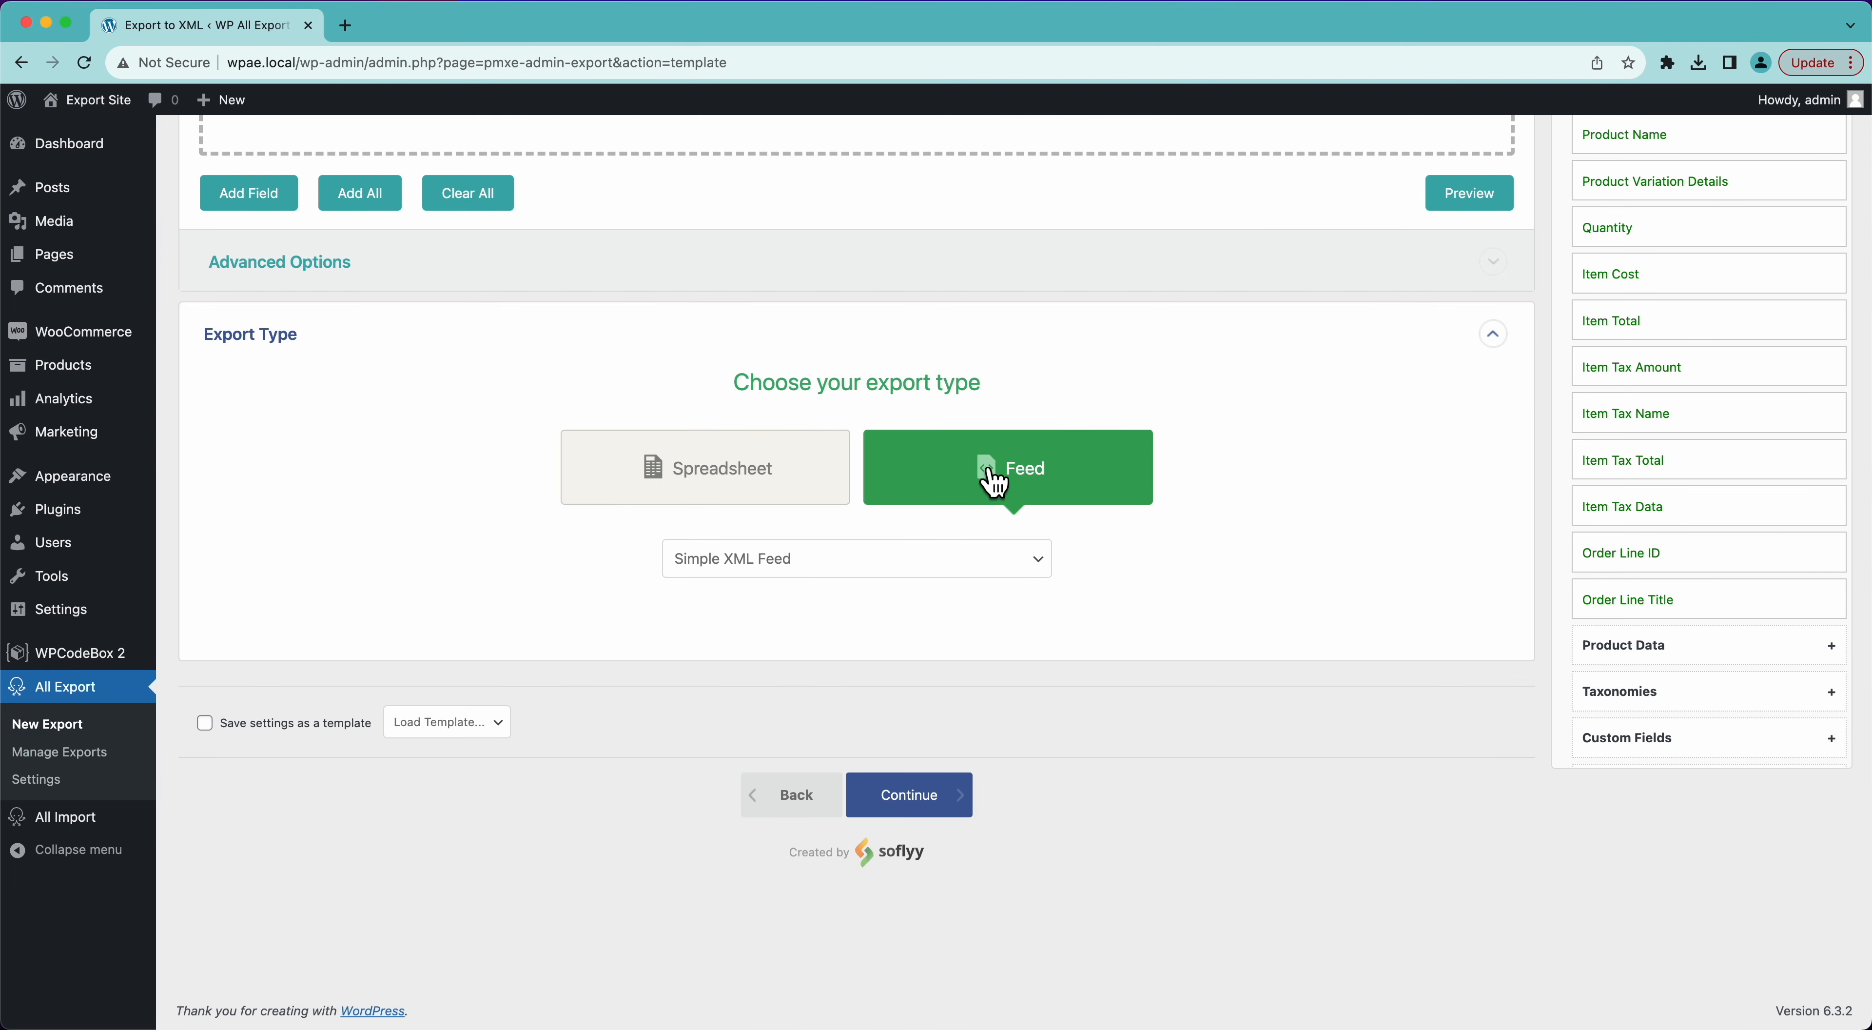
{"action": "left_click", "coordinate": [789, 567]}
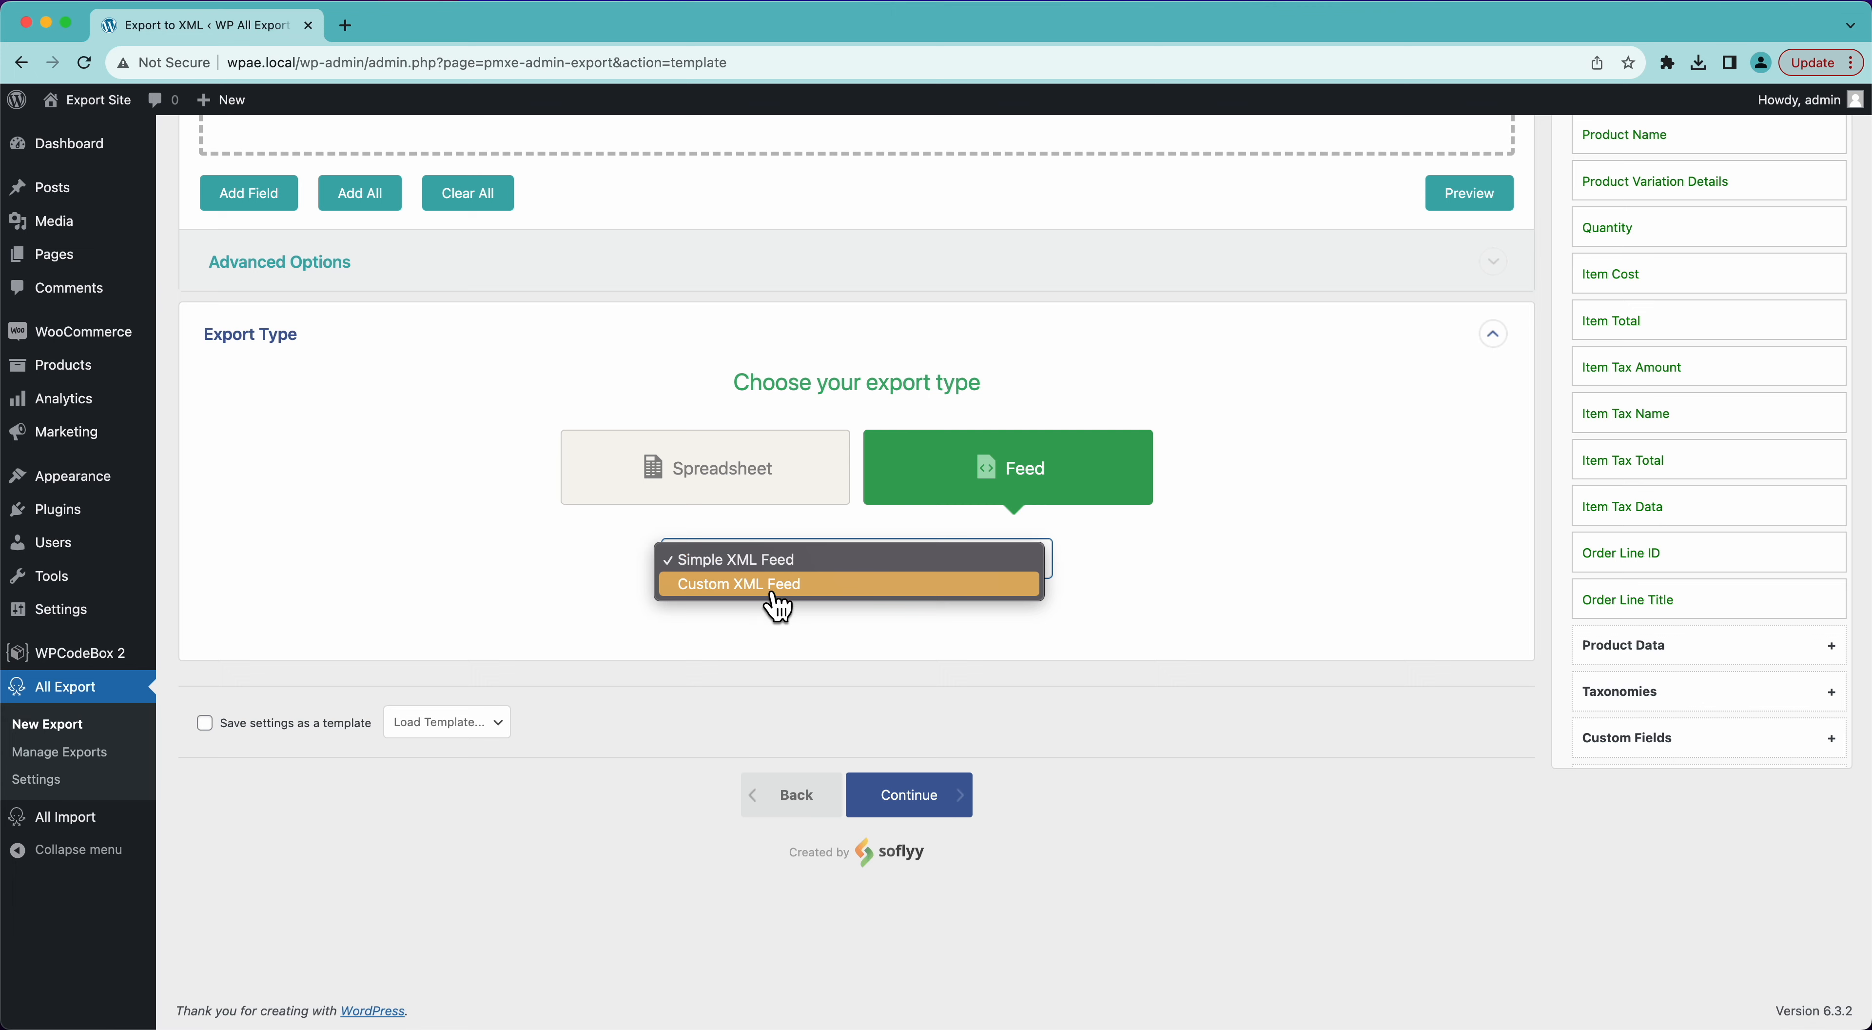
{"action": "left_click", "coordinate": [778, 585]}
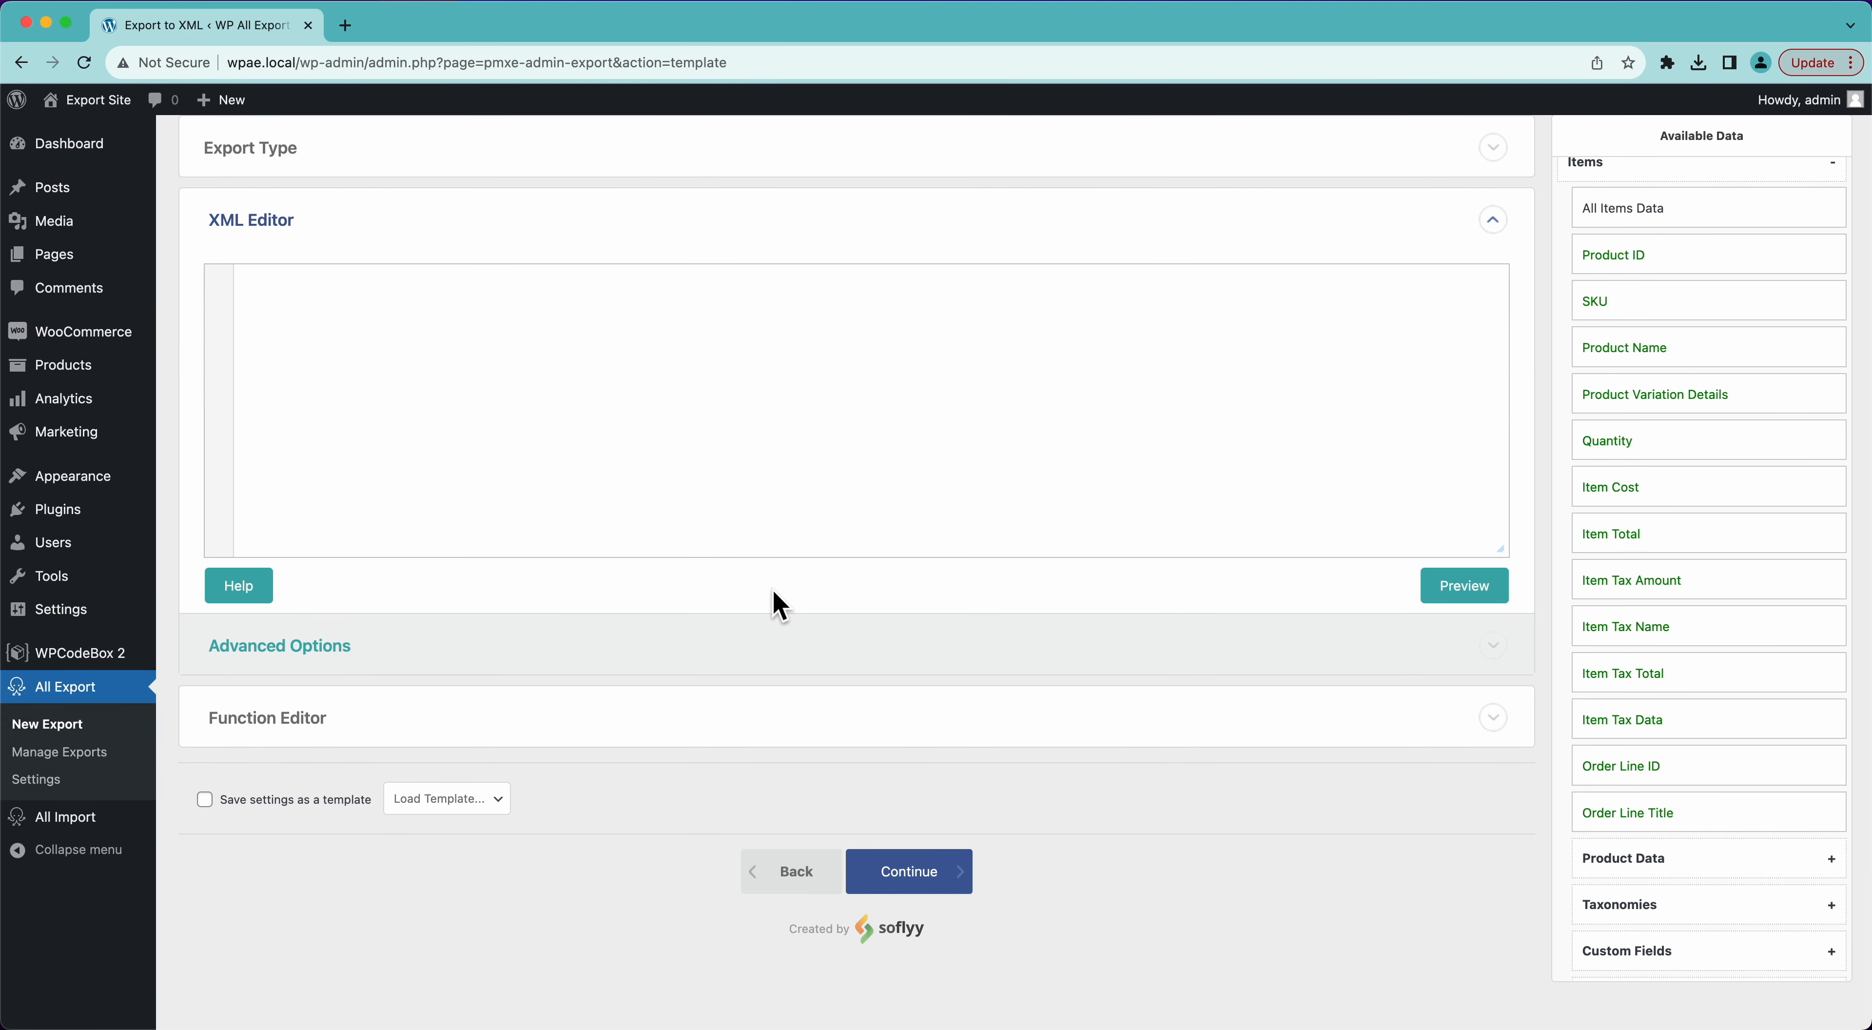
{"action": "scroll", "coordinate": [781, 605], "scroll_direction": "up", "scroll_amount": 5}
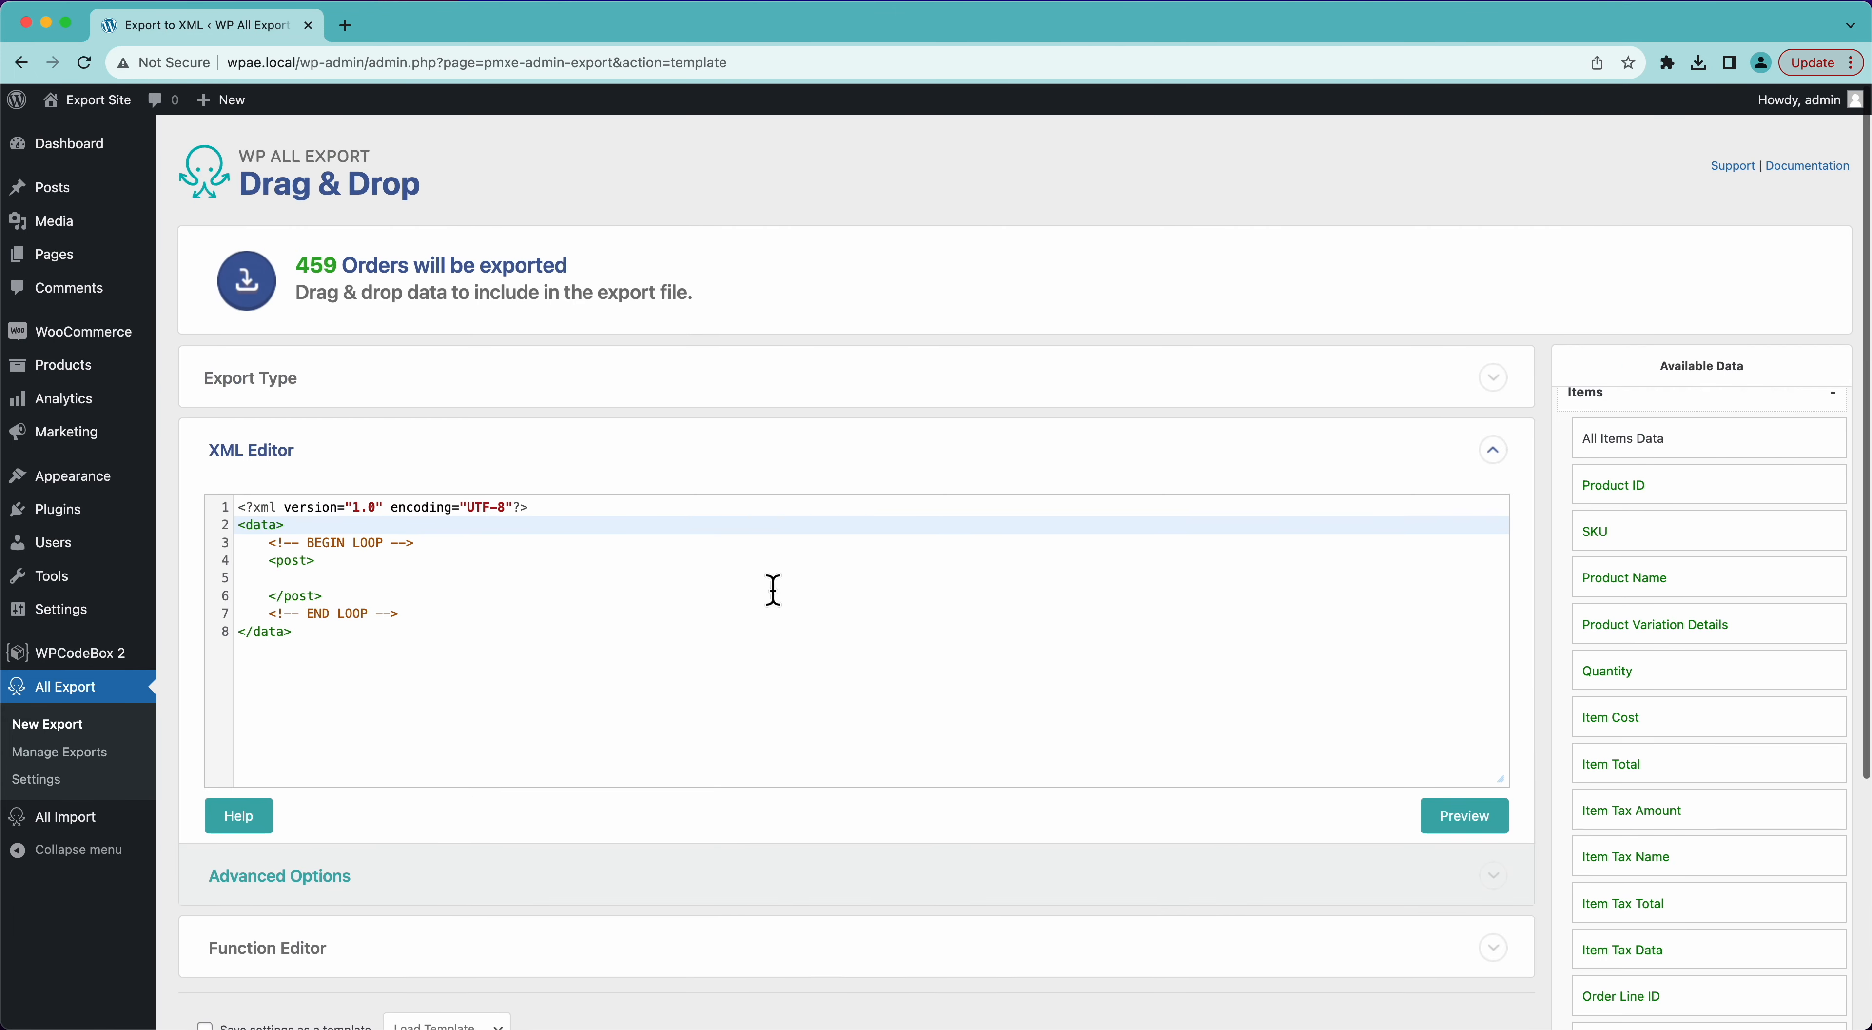
{"action": "left_click", "coordinate": [440, 561]}
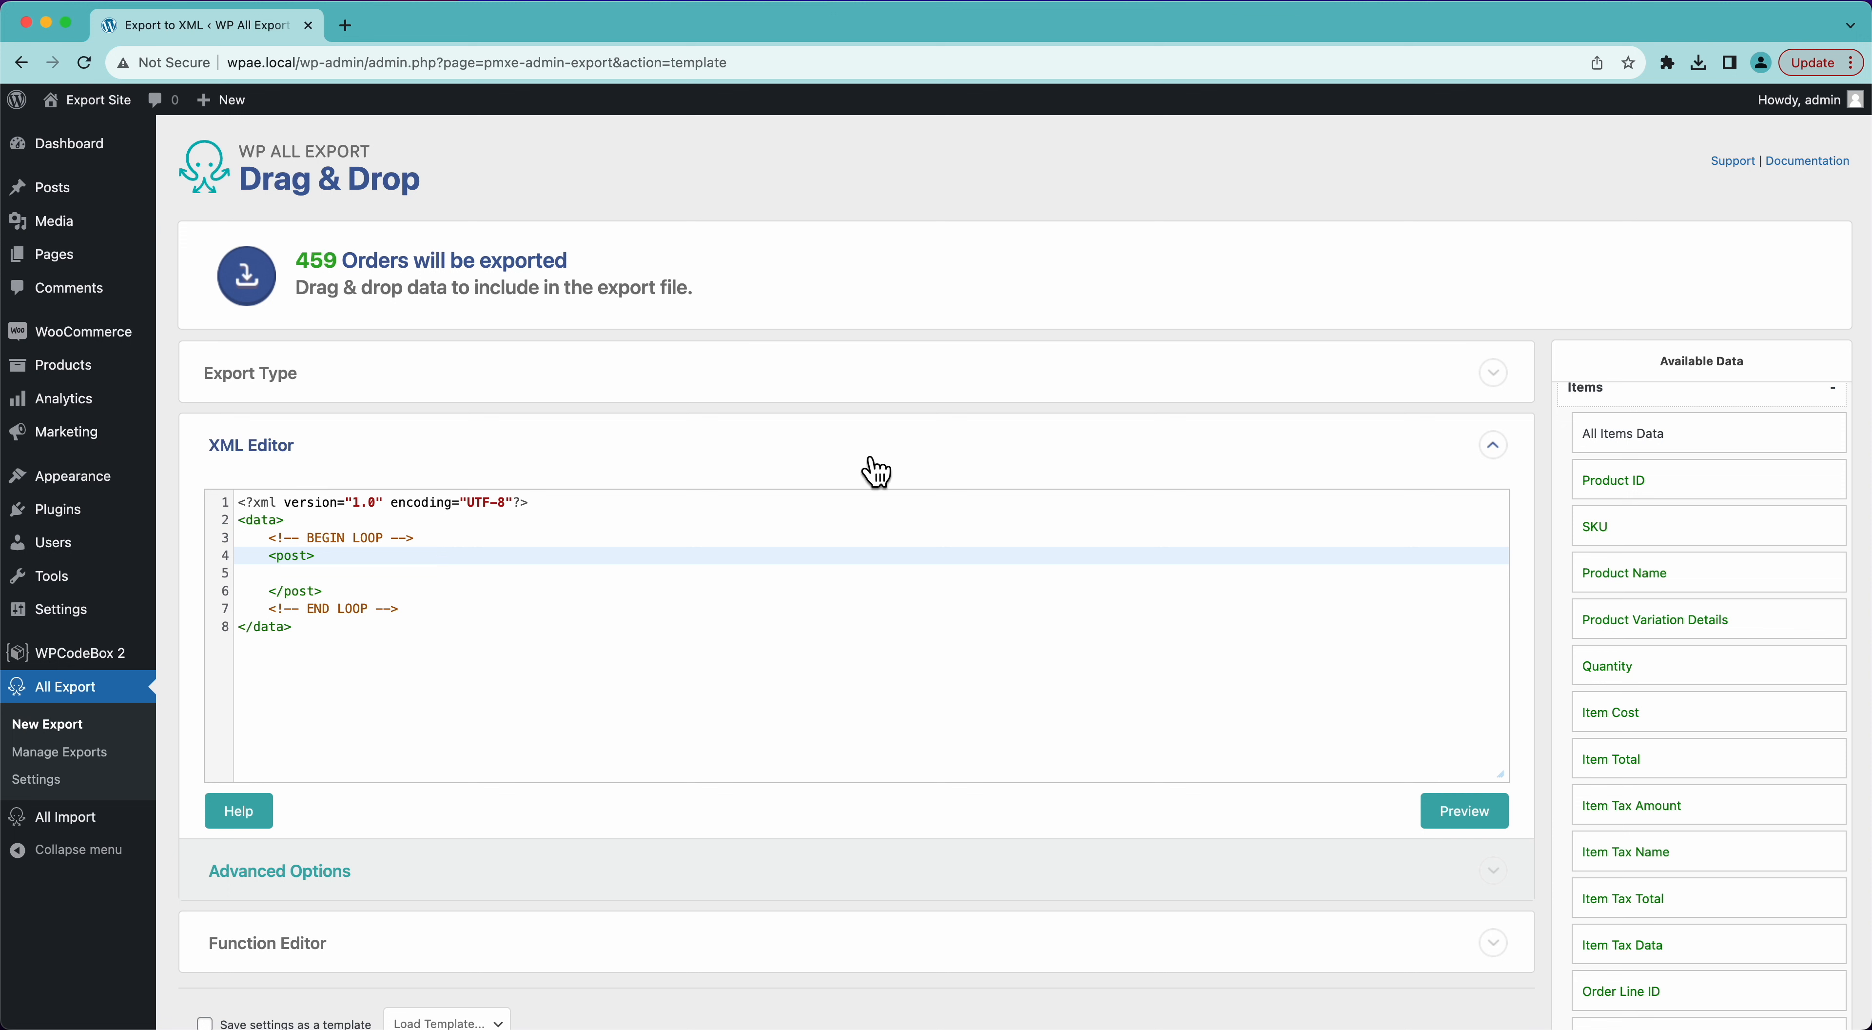
Insert a ProductID element holding {Product ID} inside the post loop and give it the attribute sku="{SKU}".
{"action": "left_click_drag", "start_coordinate": [1627, 501], "coordinate": [459, 595]}
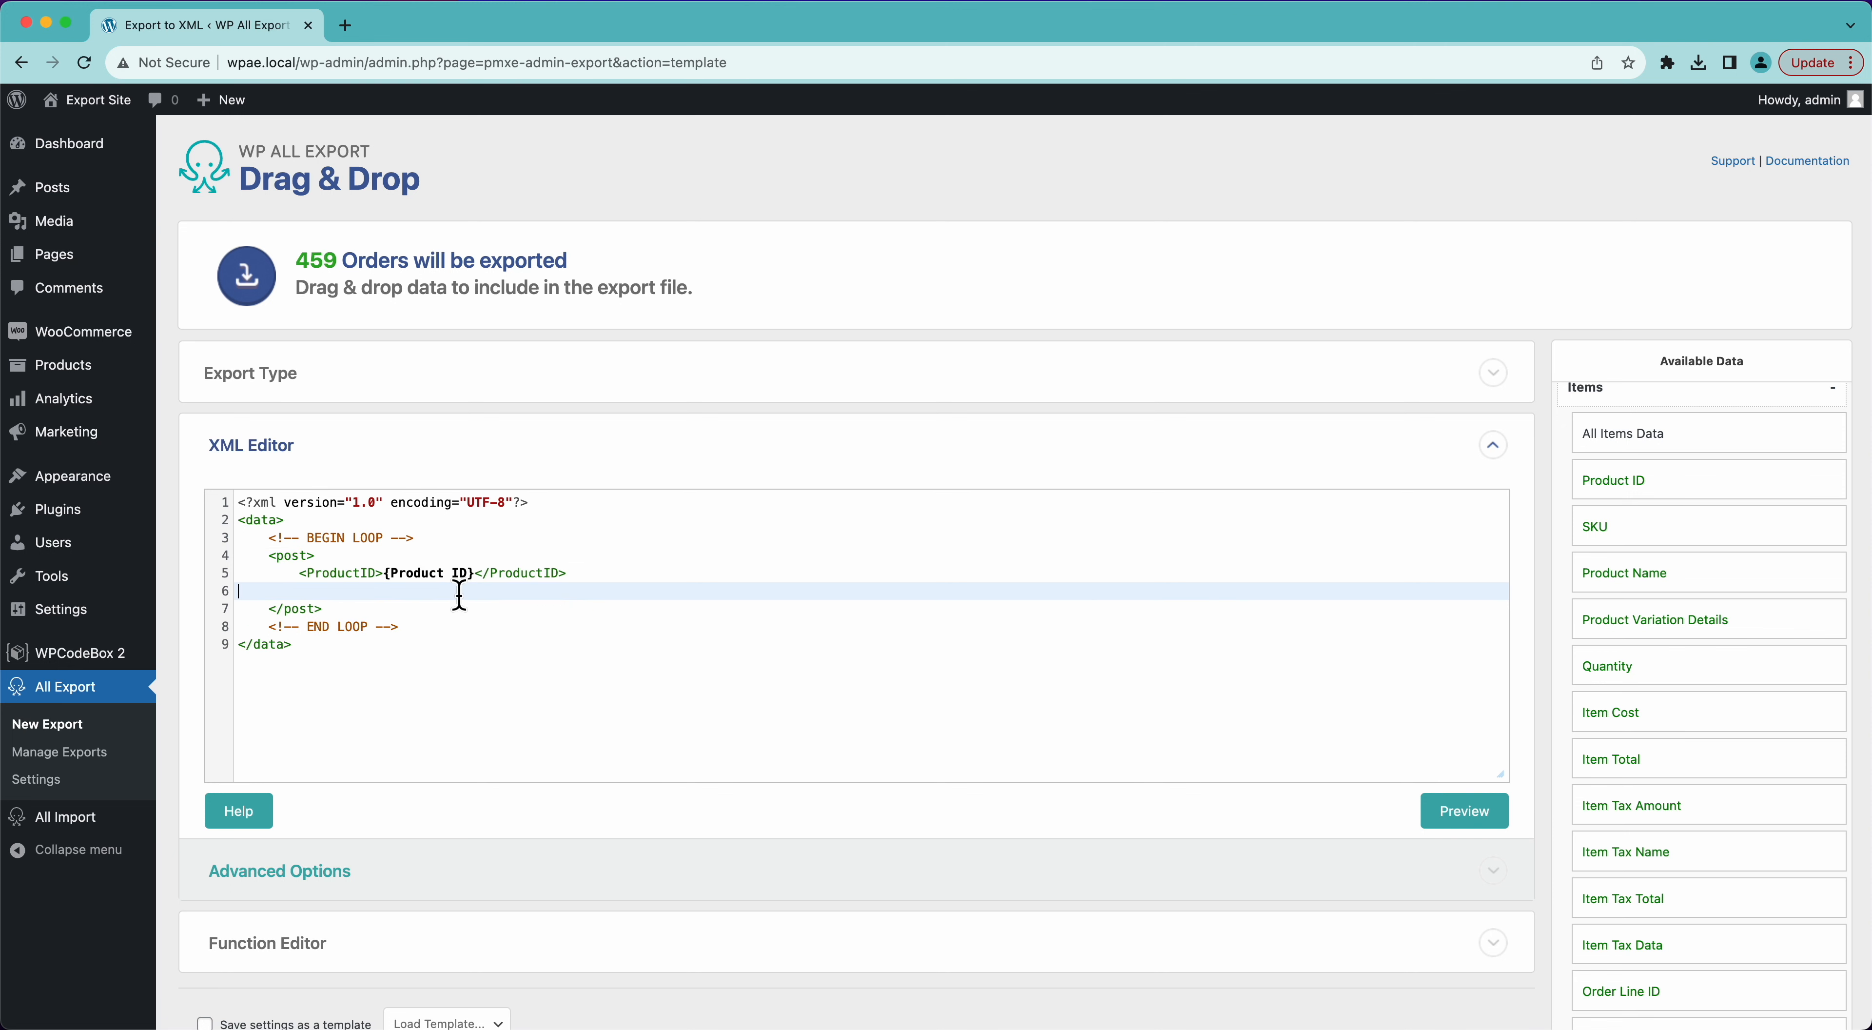
{"action": "left_click", "coordinate": [376, 573]}
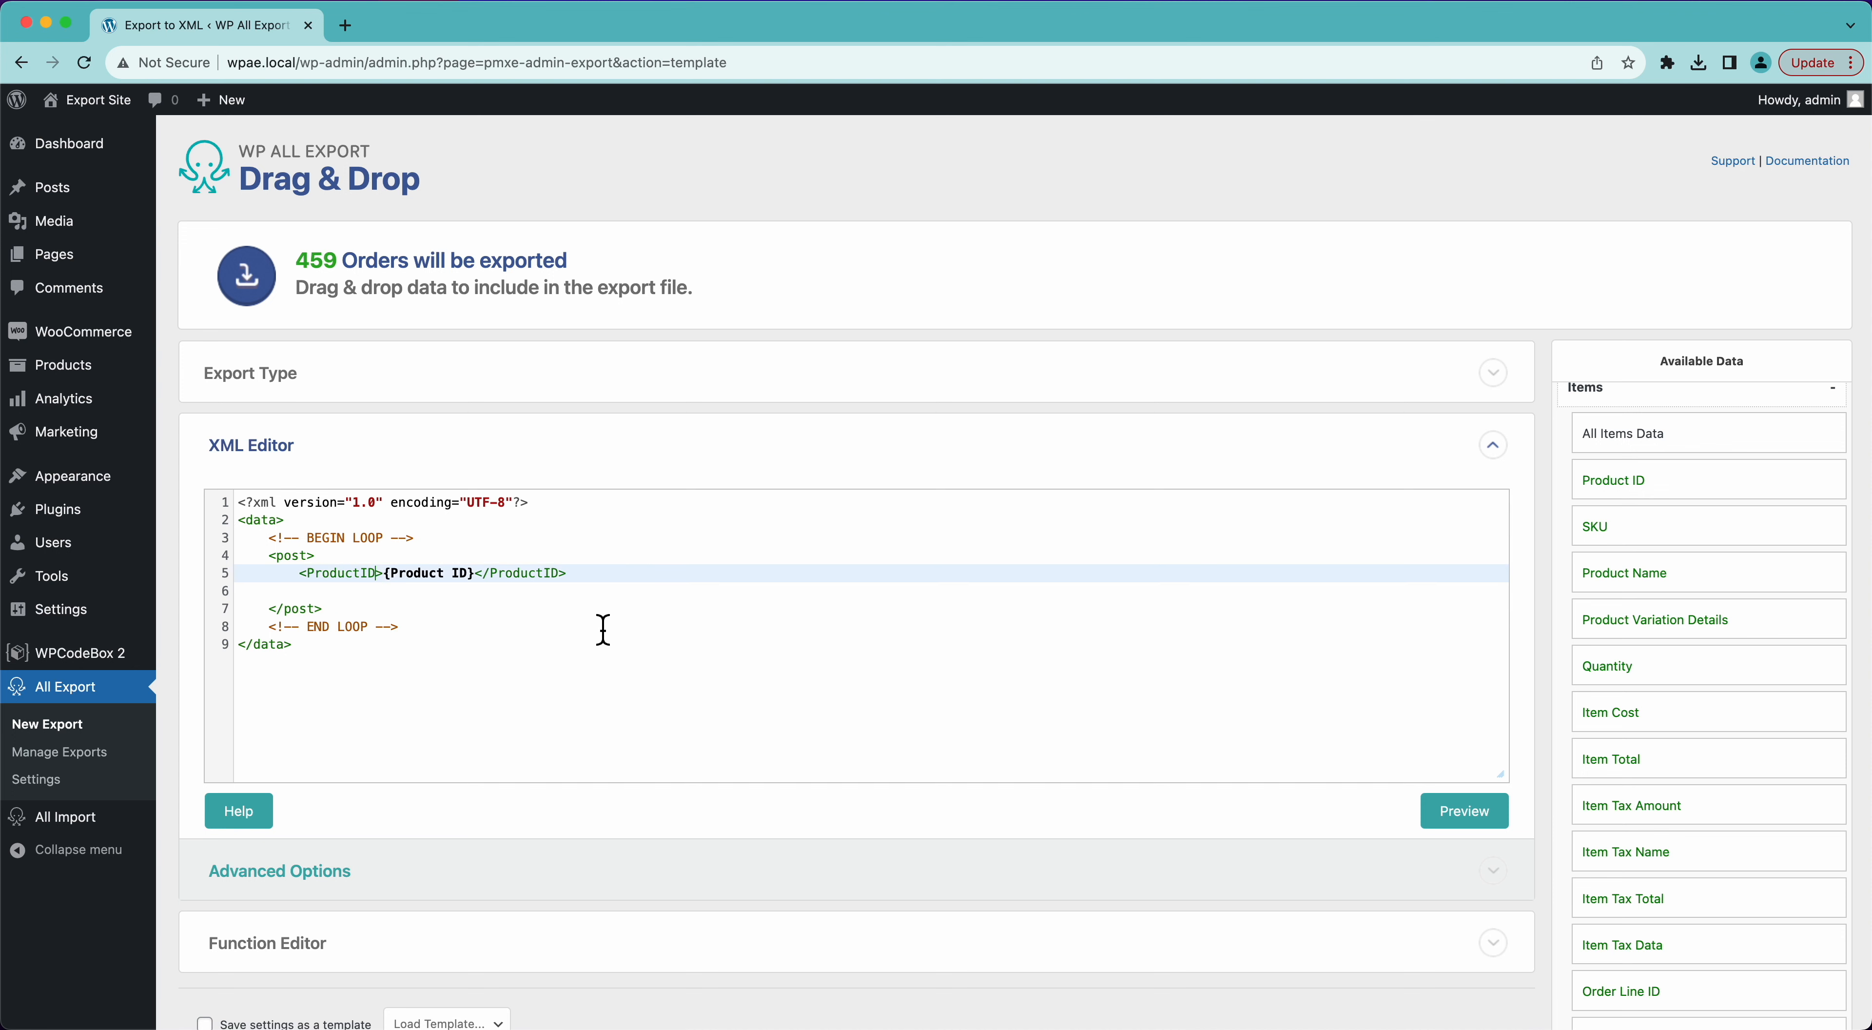
{"action": "type", "text": "sku=\""}
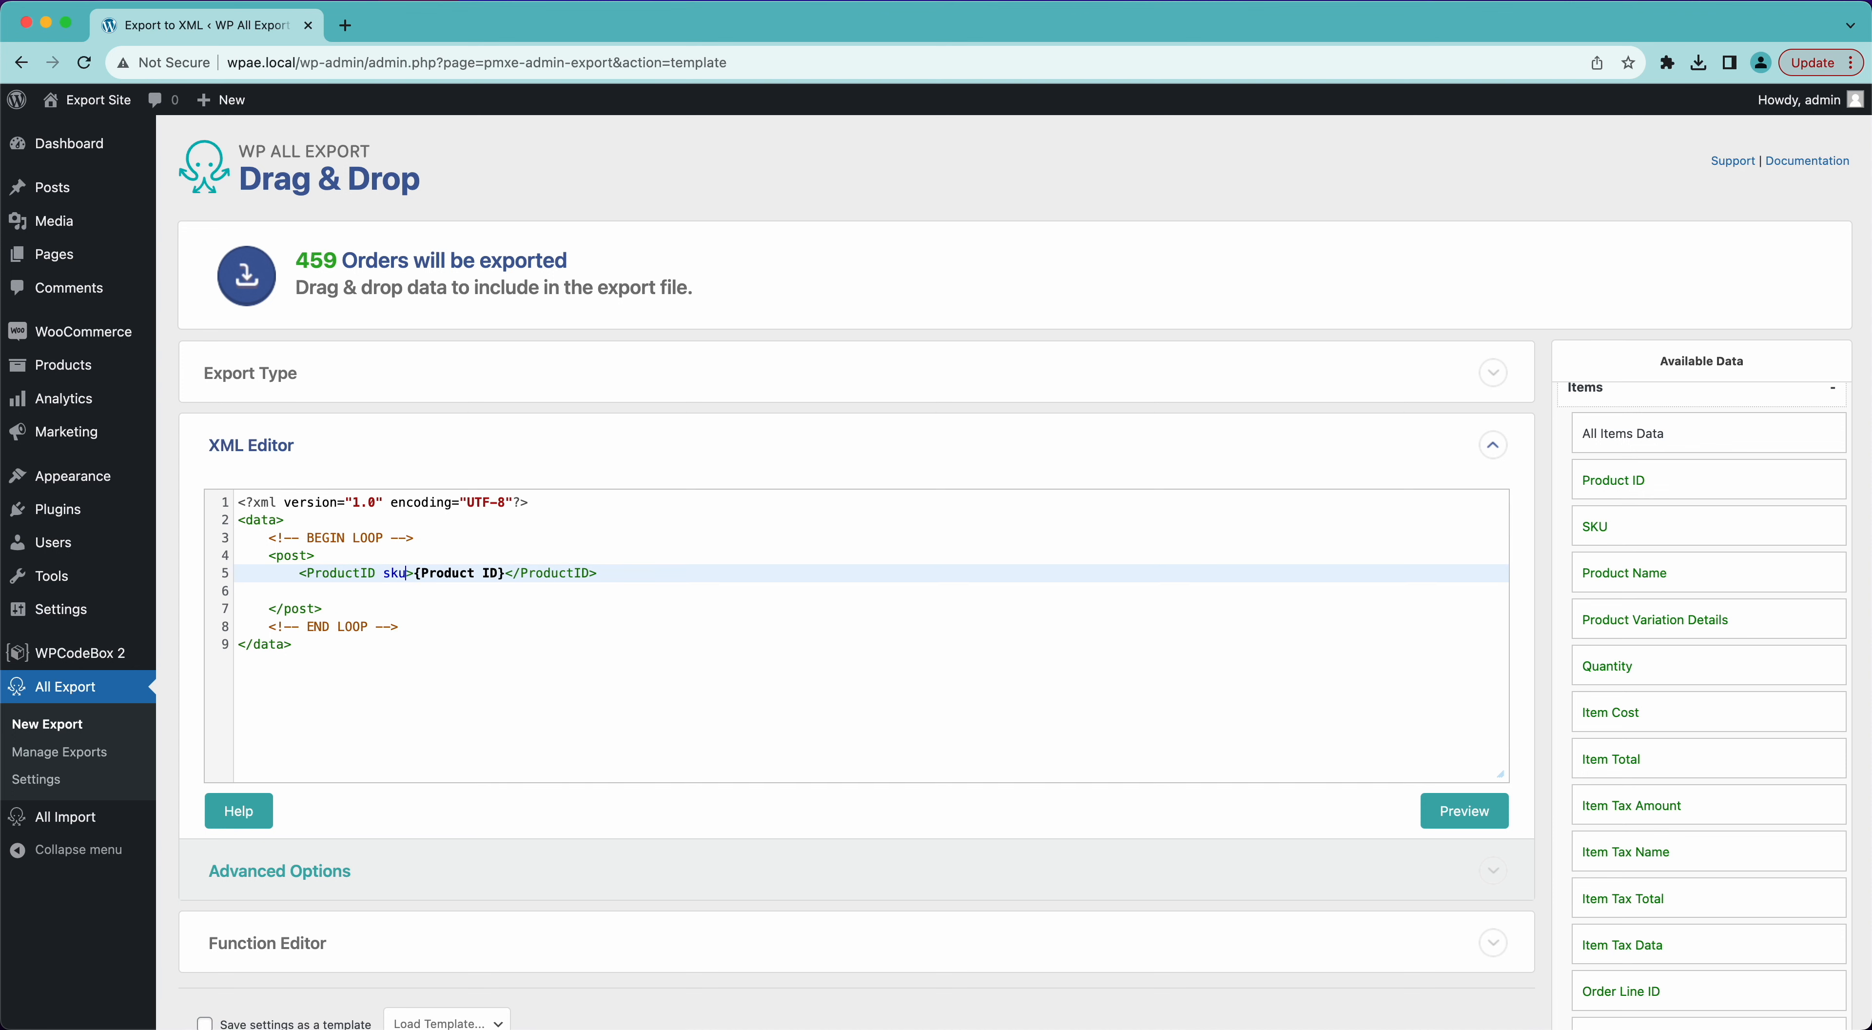
{"action": "left_click_drag", "start_coordinate": [1600, 527], "coordinate": [420, 584]}
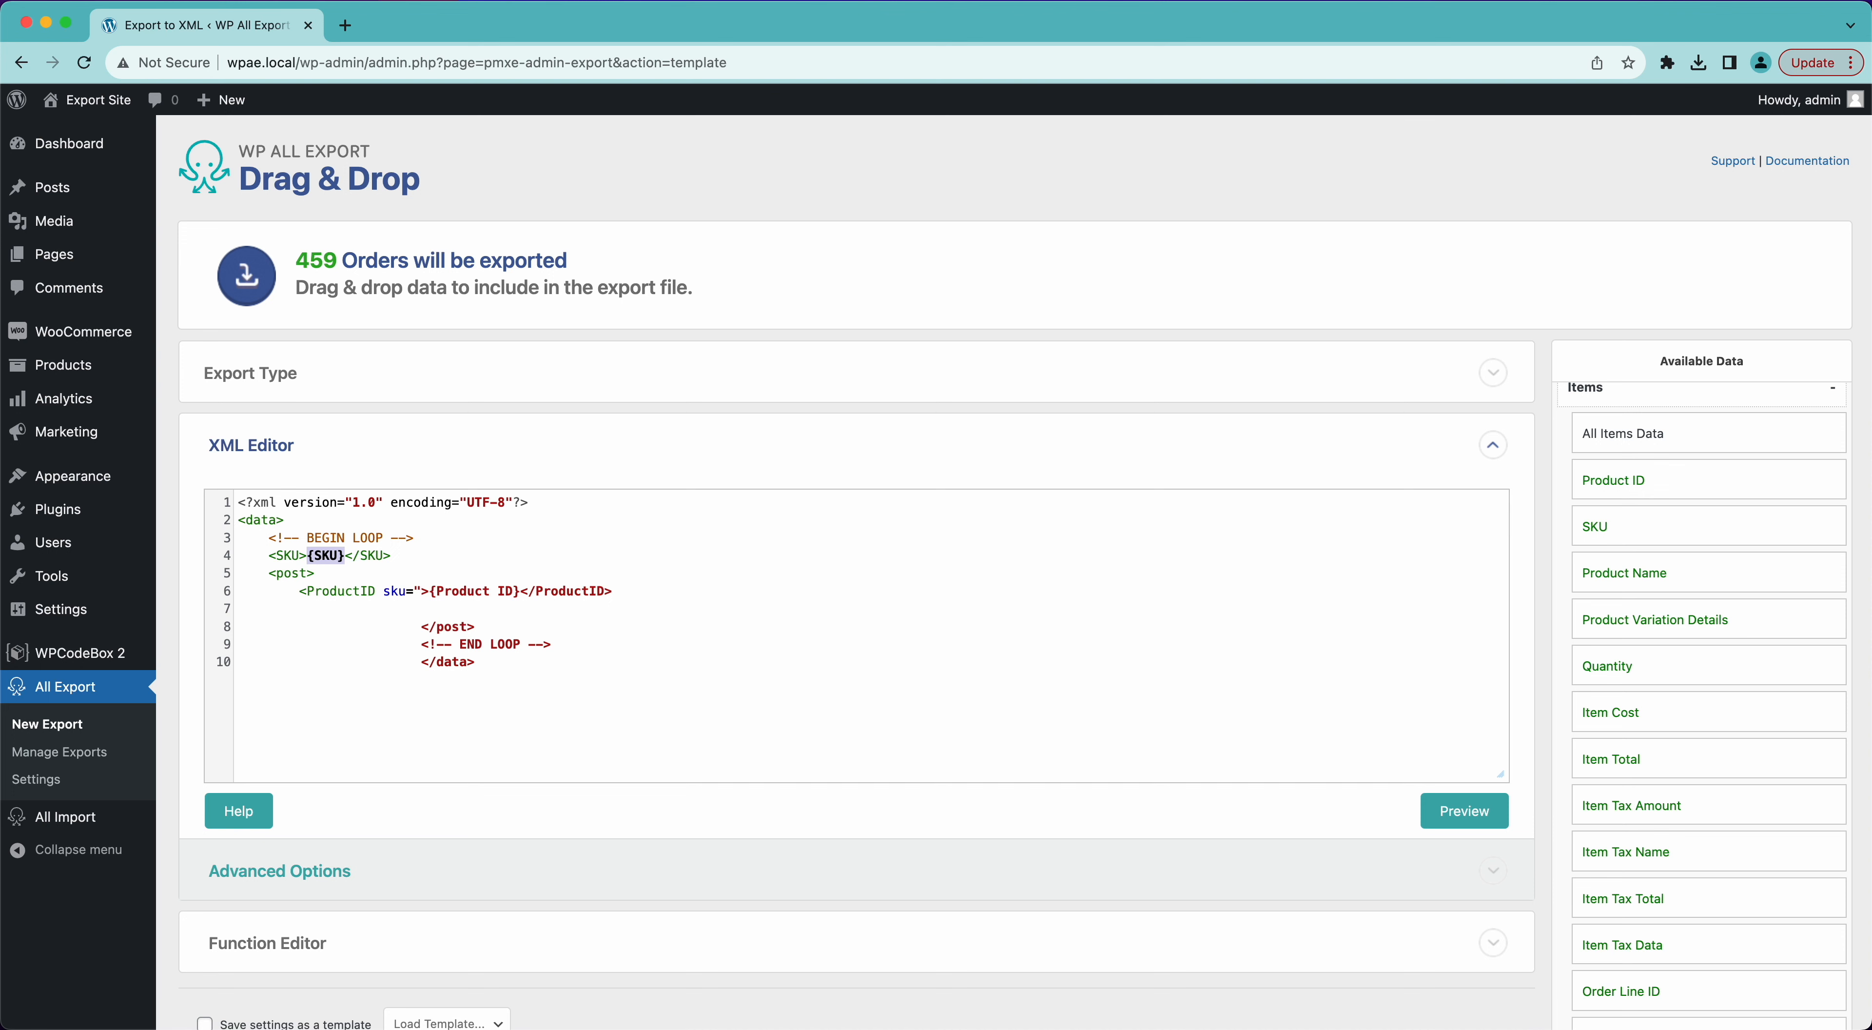
{"action": "left_click", "coordinate": [424, 592]}
{"action": "type", "text": "{SKU}"}
{"action": "type", "text": "\""}
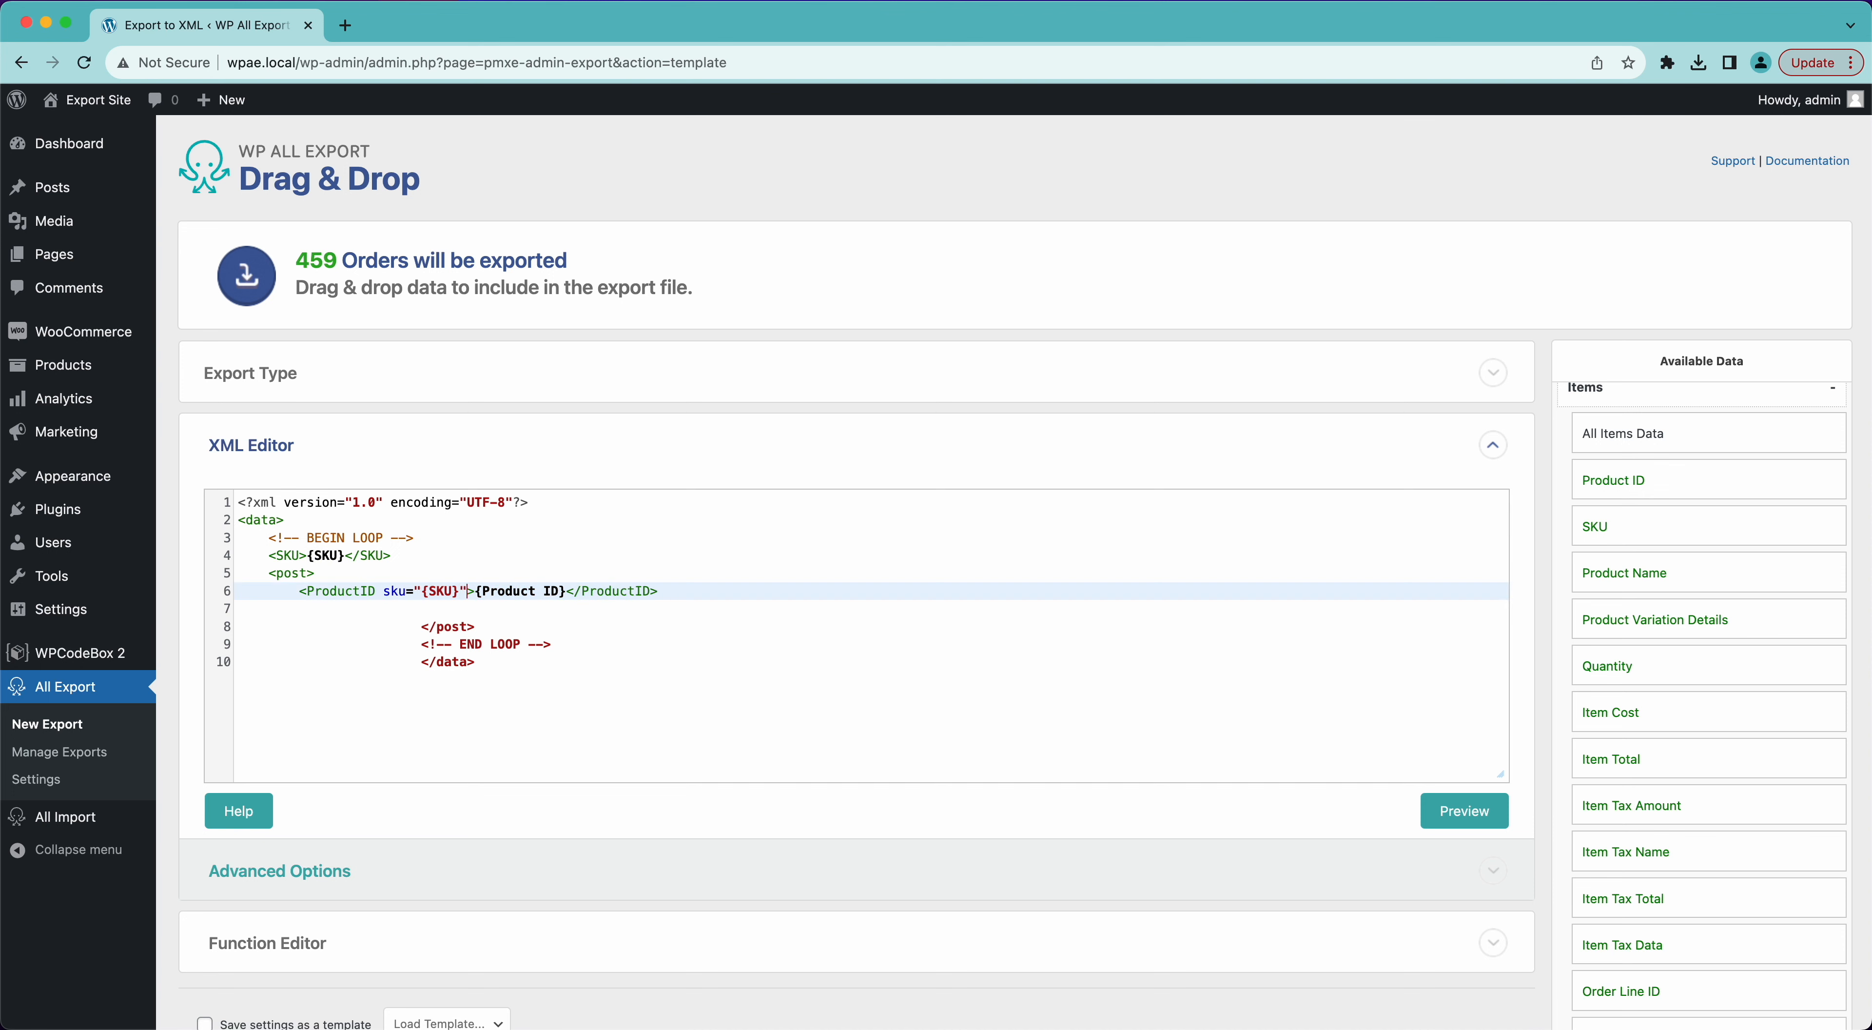
Delete the stray SKU element line above <post> in the XML template.
{"action": "left_click", "coordinate": [402, 561]}
{"action": "key", "text": "super+BackSpace"}
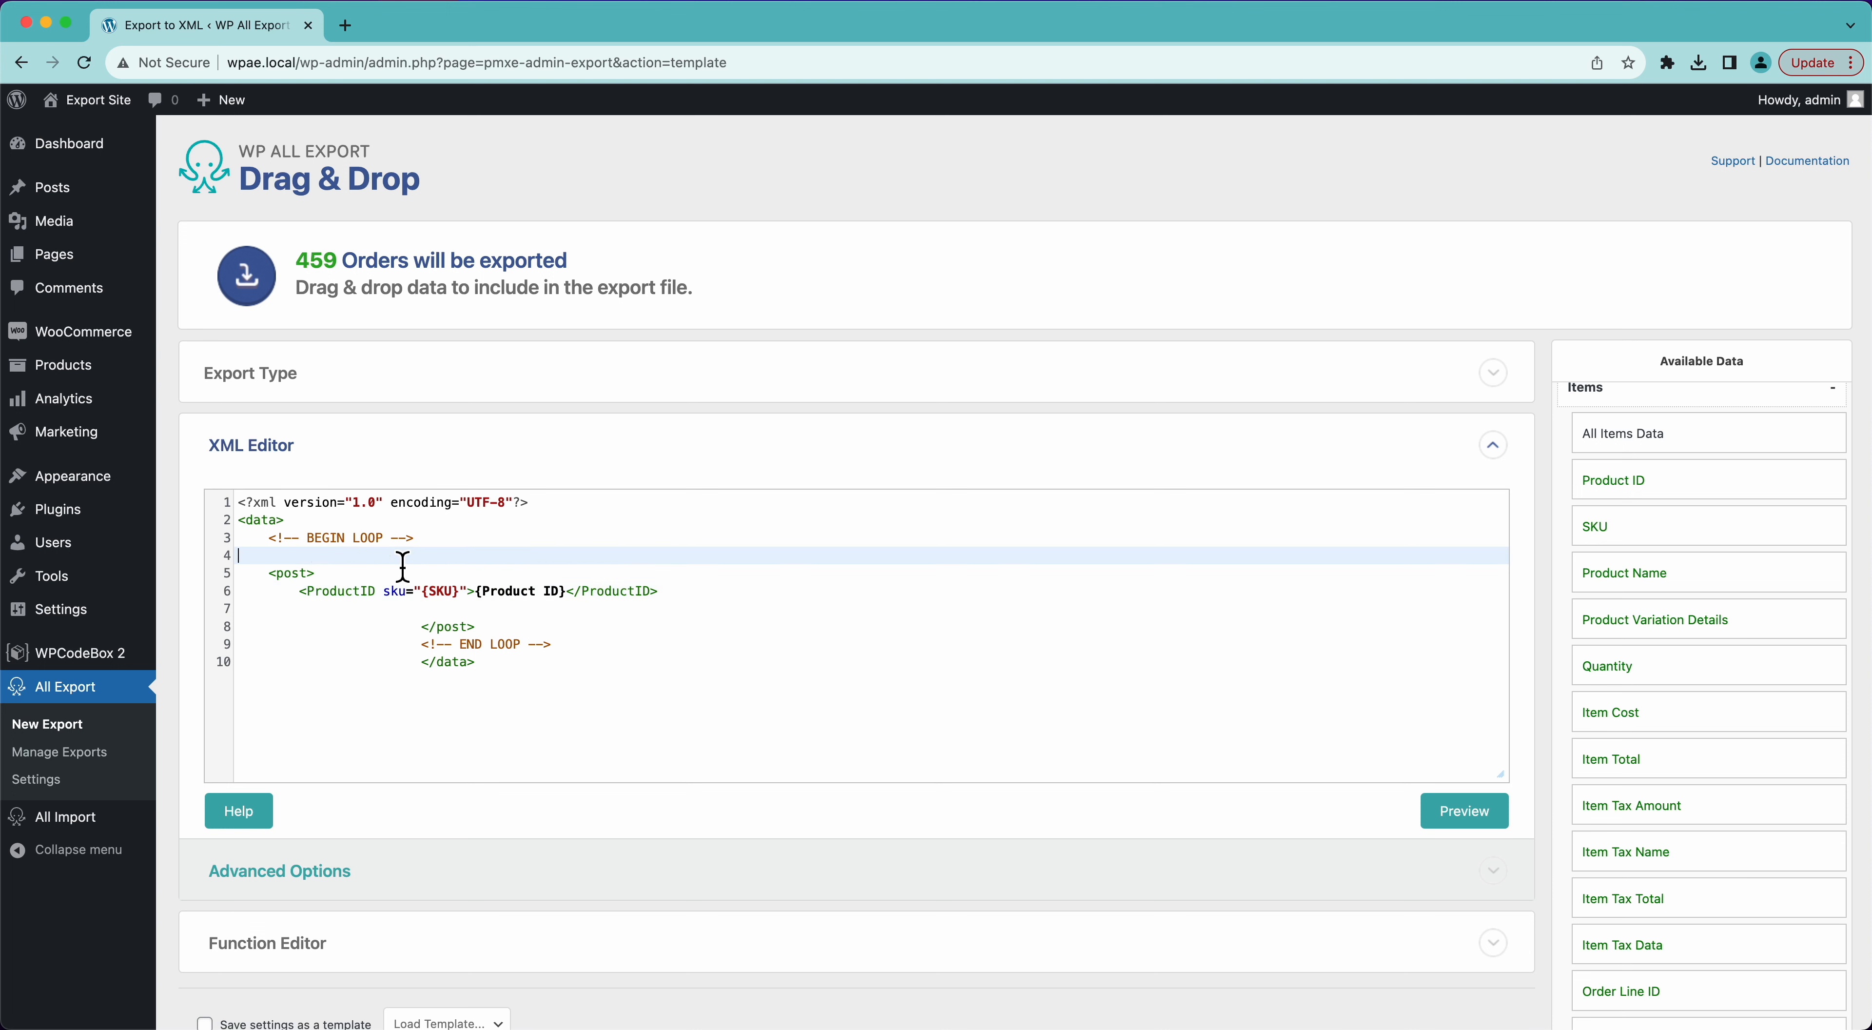
{"action": "key", "text": "BackSpace"}
Realign the closing </post>, END LOOP and </data> lines with their opening lines, and preview the orders as XML.
{"action": "left_click", "coordinate": [426, 613]}
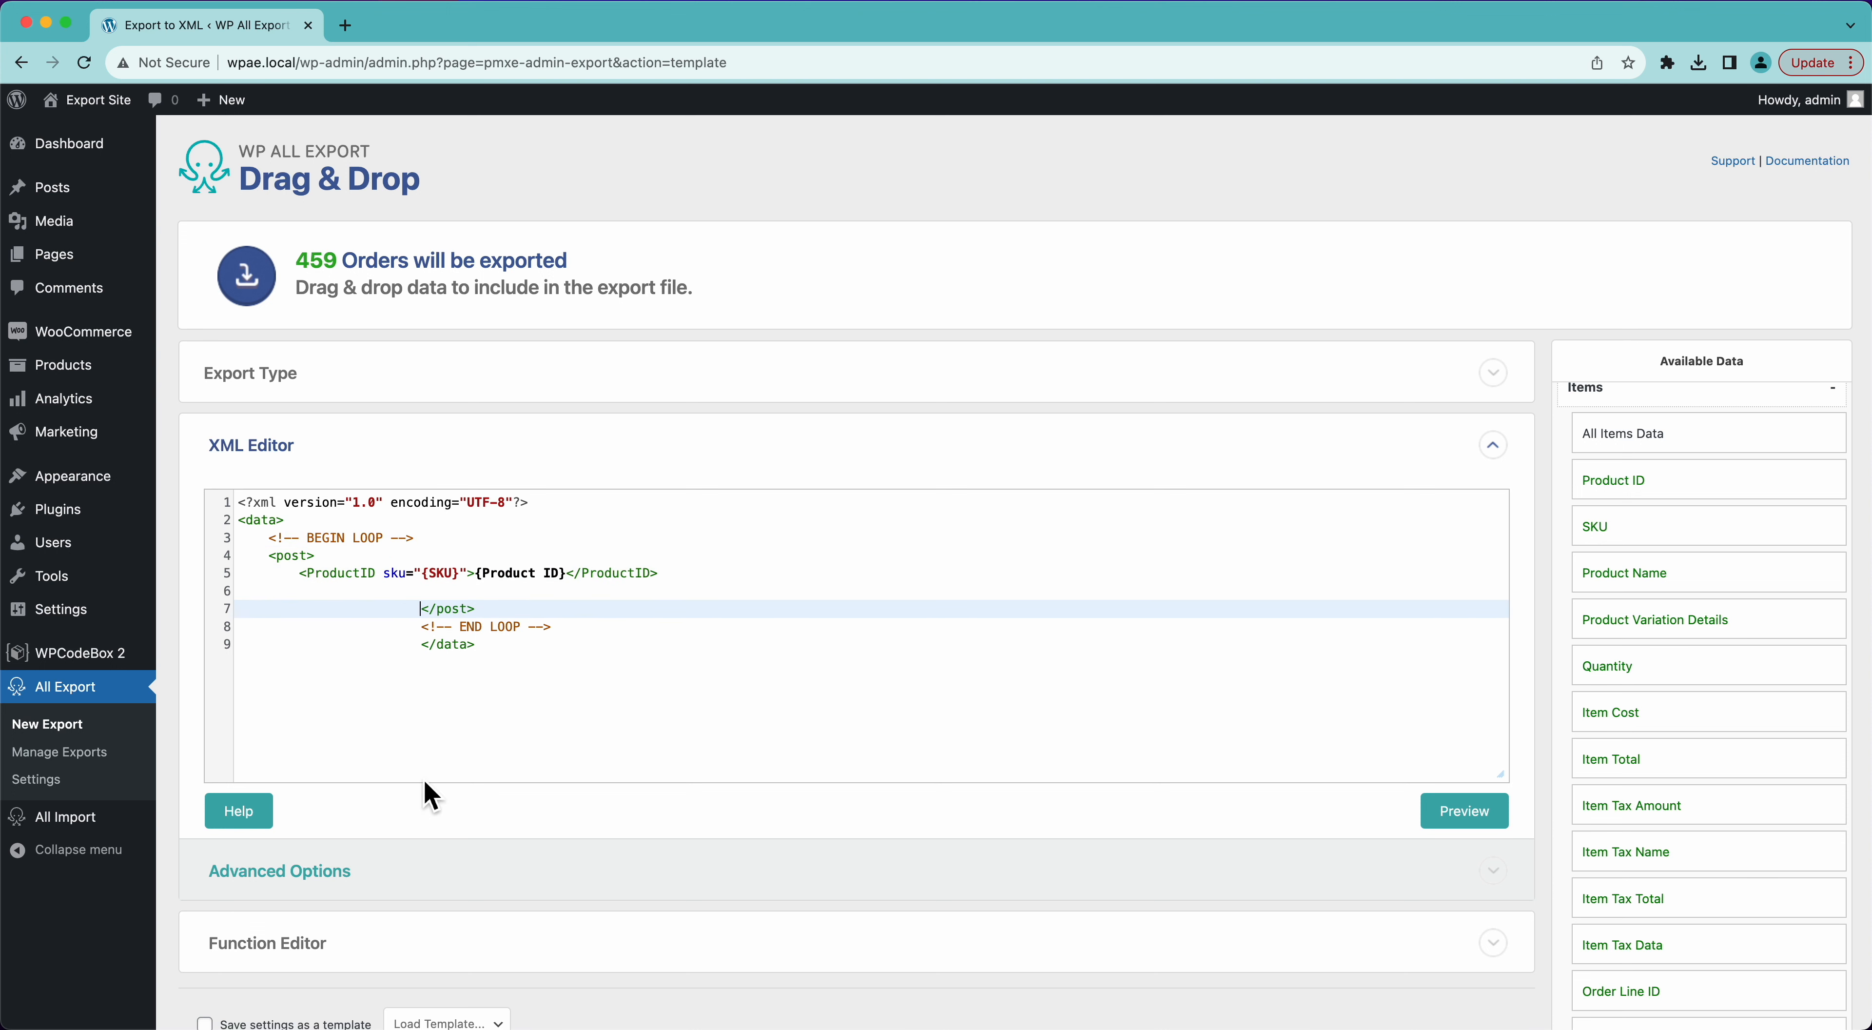
{"action": "key", "text": "shift+Tab"}
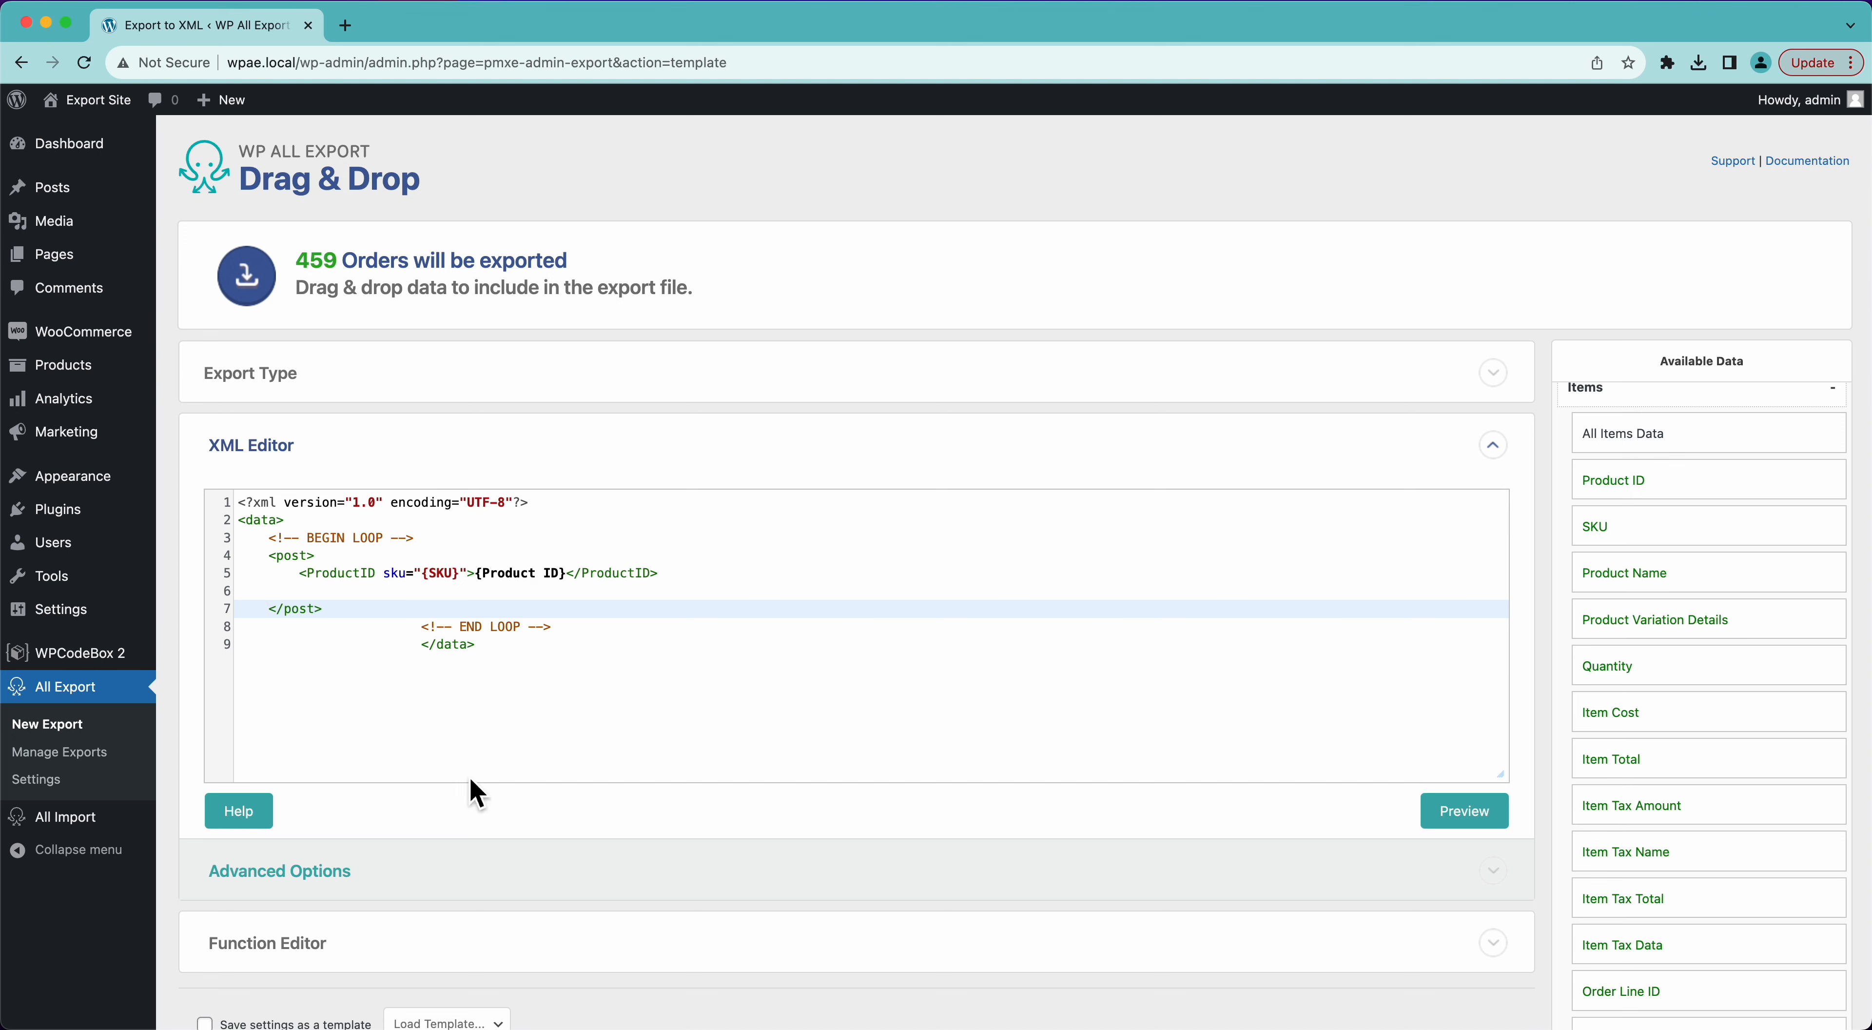
{"action": "left_click", "coordinate": [425, 627]}
{"action": "key", "text": "shift+Tab"}
{"action": "key", "text": "shift+Tab"}
{"action": "key", "text": "shift+Tab"}
{"action": "key", "text": "shift+Tab"}
{"action": "key", "text": "shift+Tab"}
{"action": "key", "text": "shift+Tab"}
{"action": "key", "text": "Tab"}
{"action": "left_click", "coordinate": [428, 653]}
{"action": "key", "text": "shift+Tab"}
{"action": "key", "text": "shift+Tab"}
{"action": "key", "text": "shift+Tab"}
{"action": "key", "text": "shift+Tab"}
{"action": "key", "text": "shift+Tab"}
{"action": "key", "text": "shift+Tab"}
{"action": "left_click", "coordinate": [1440, 814]}
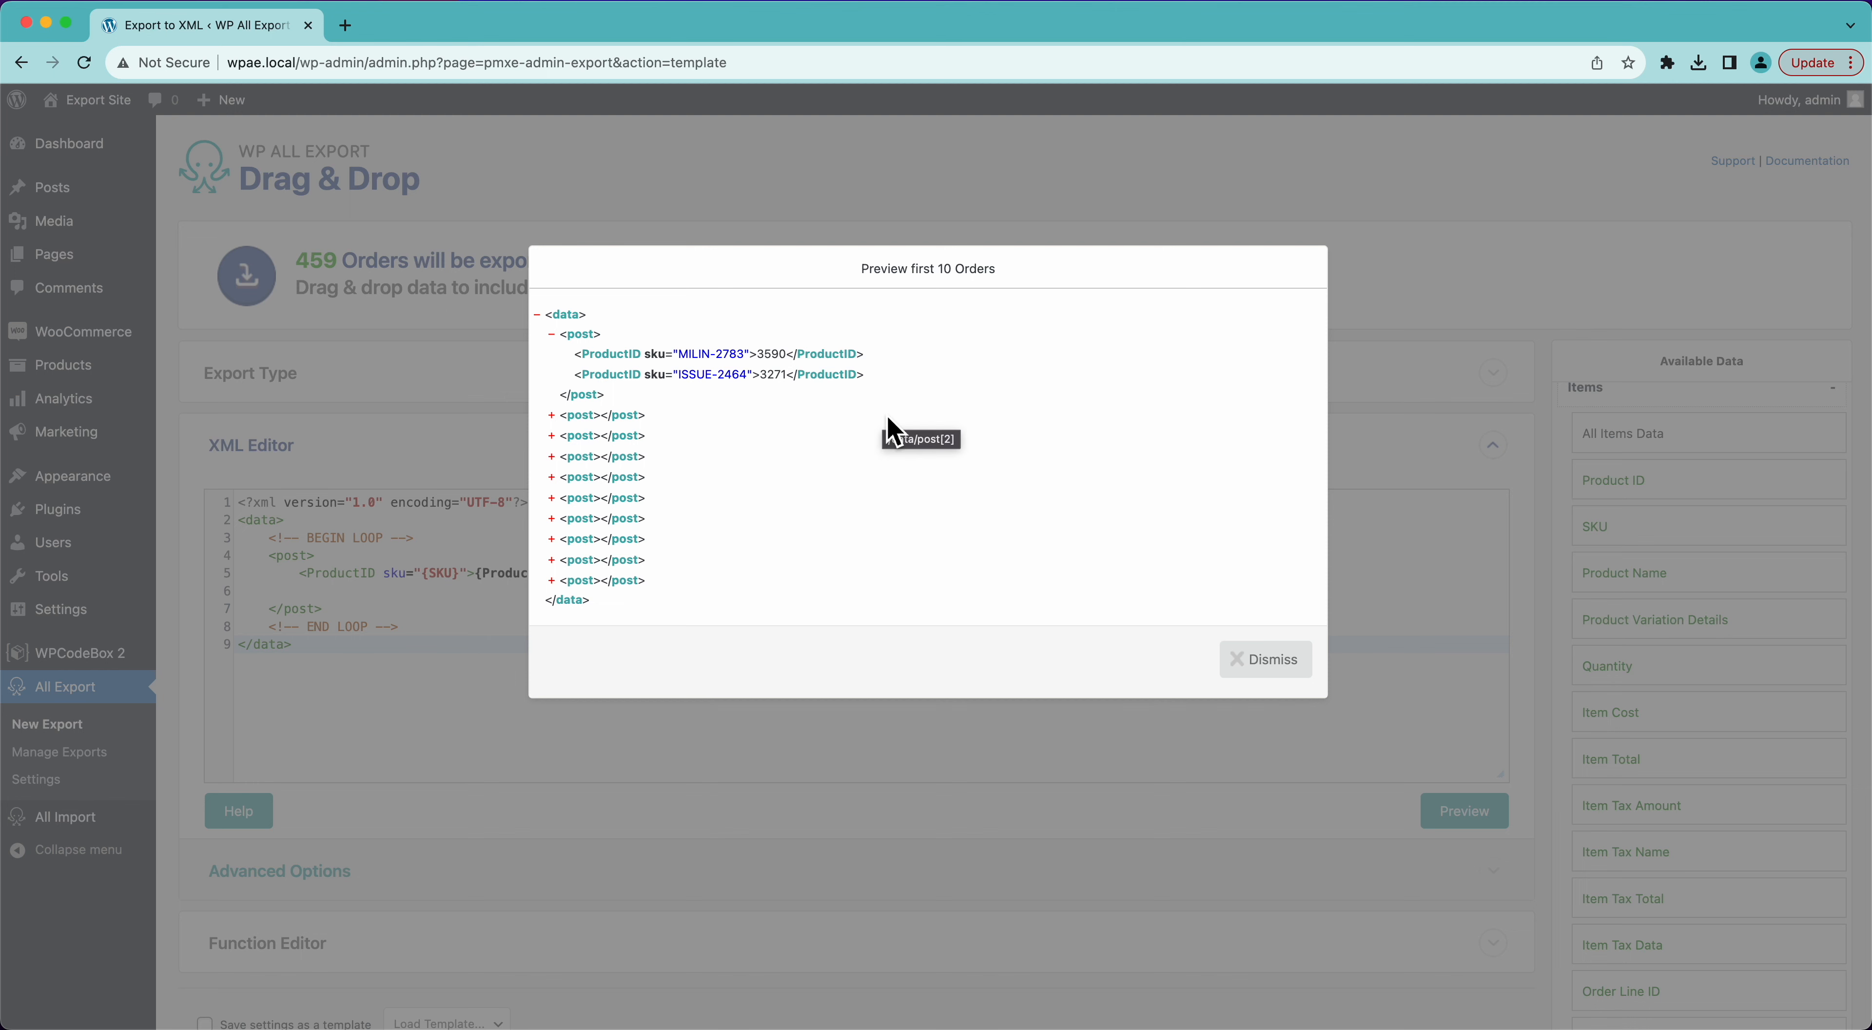
{"action": "left_click", "coordinate": [1253, 667]}
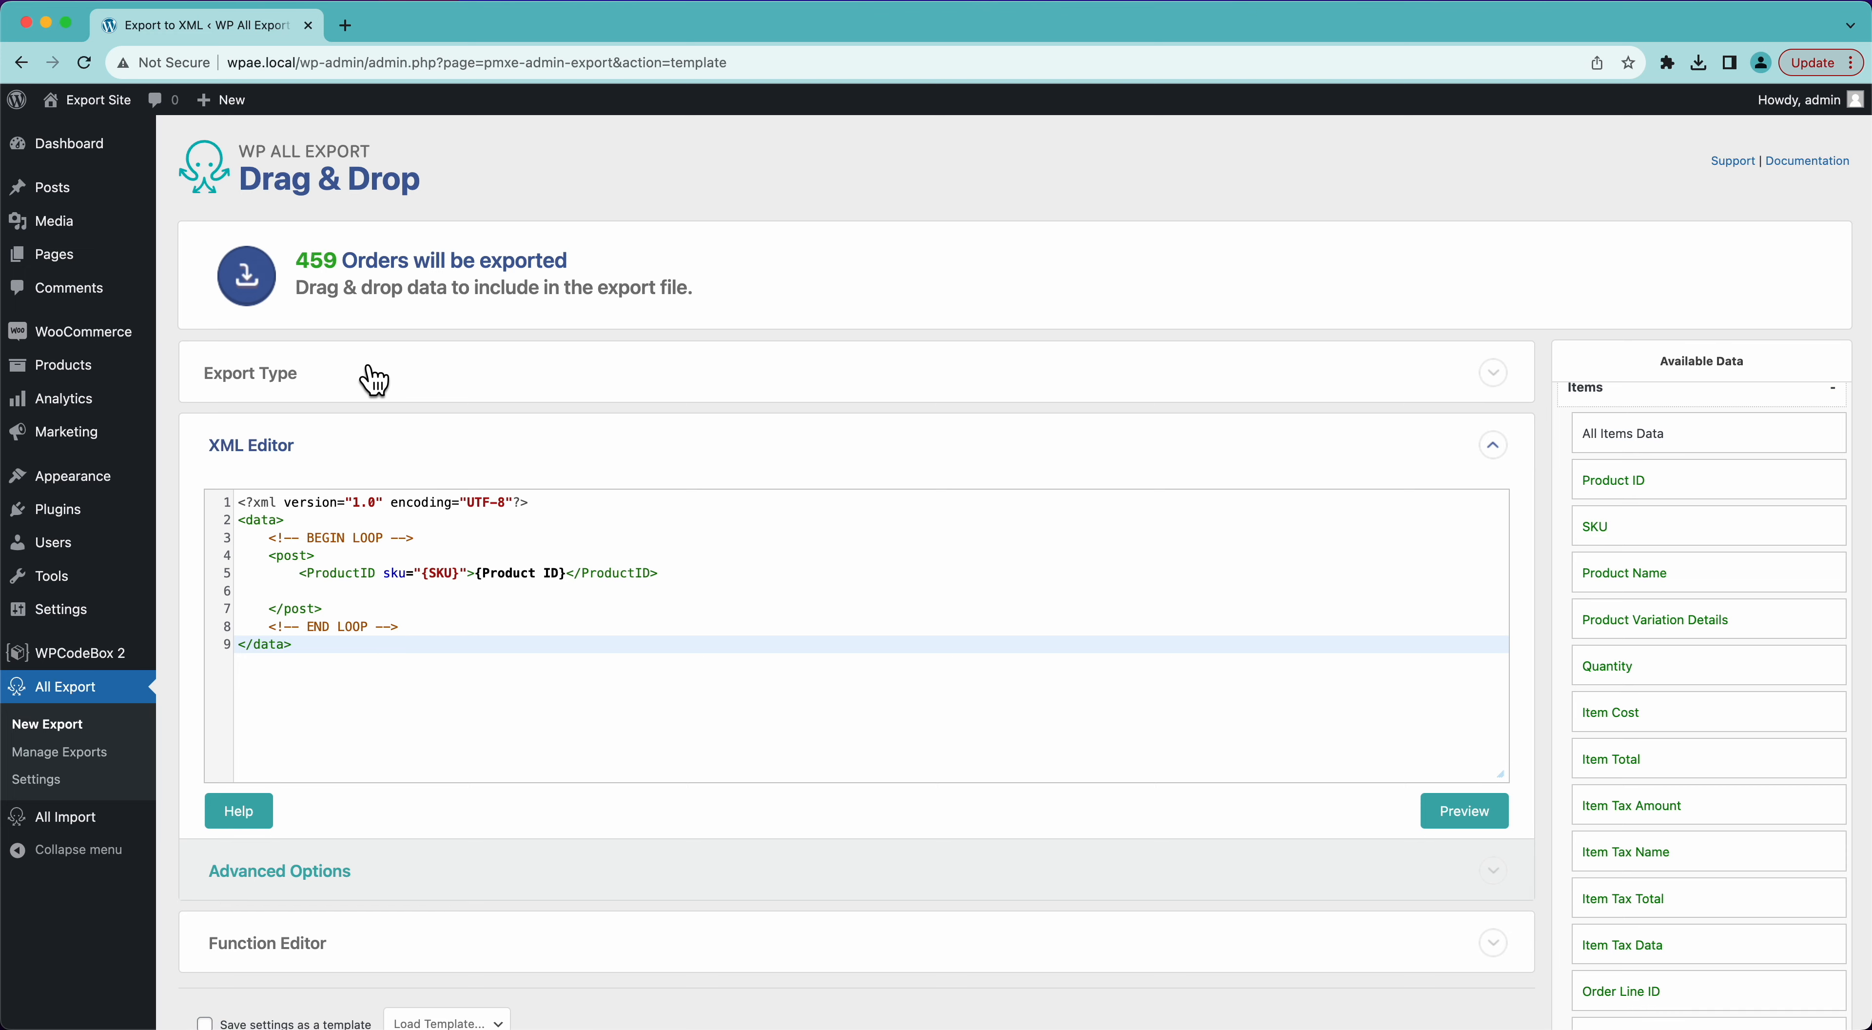
Switch the export type back to Spreadsheet with a CSV file and continue to the export settings.
{"action": "left_click", "coordinate": [375, 378]}
{"action": "left_click", "coordinate": [760, 518]}
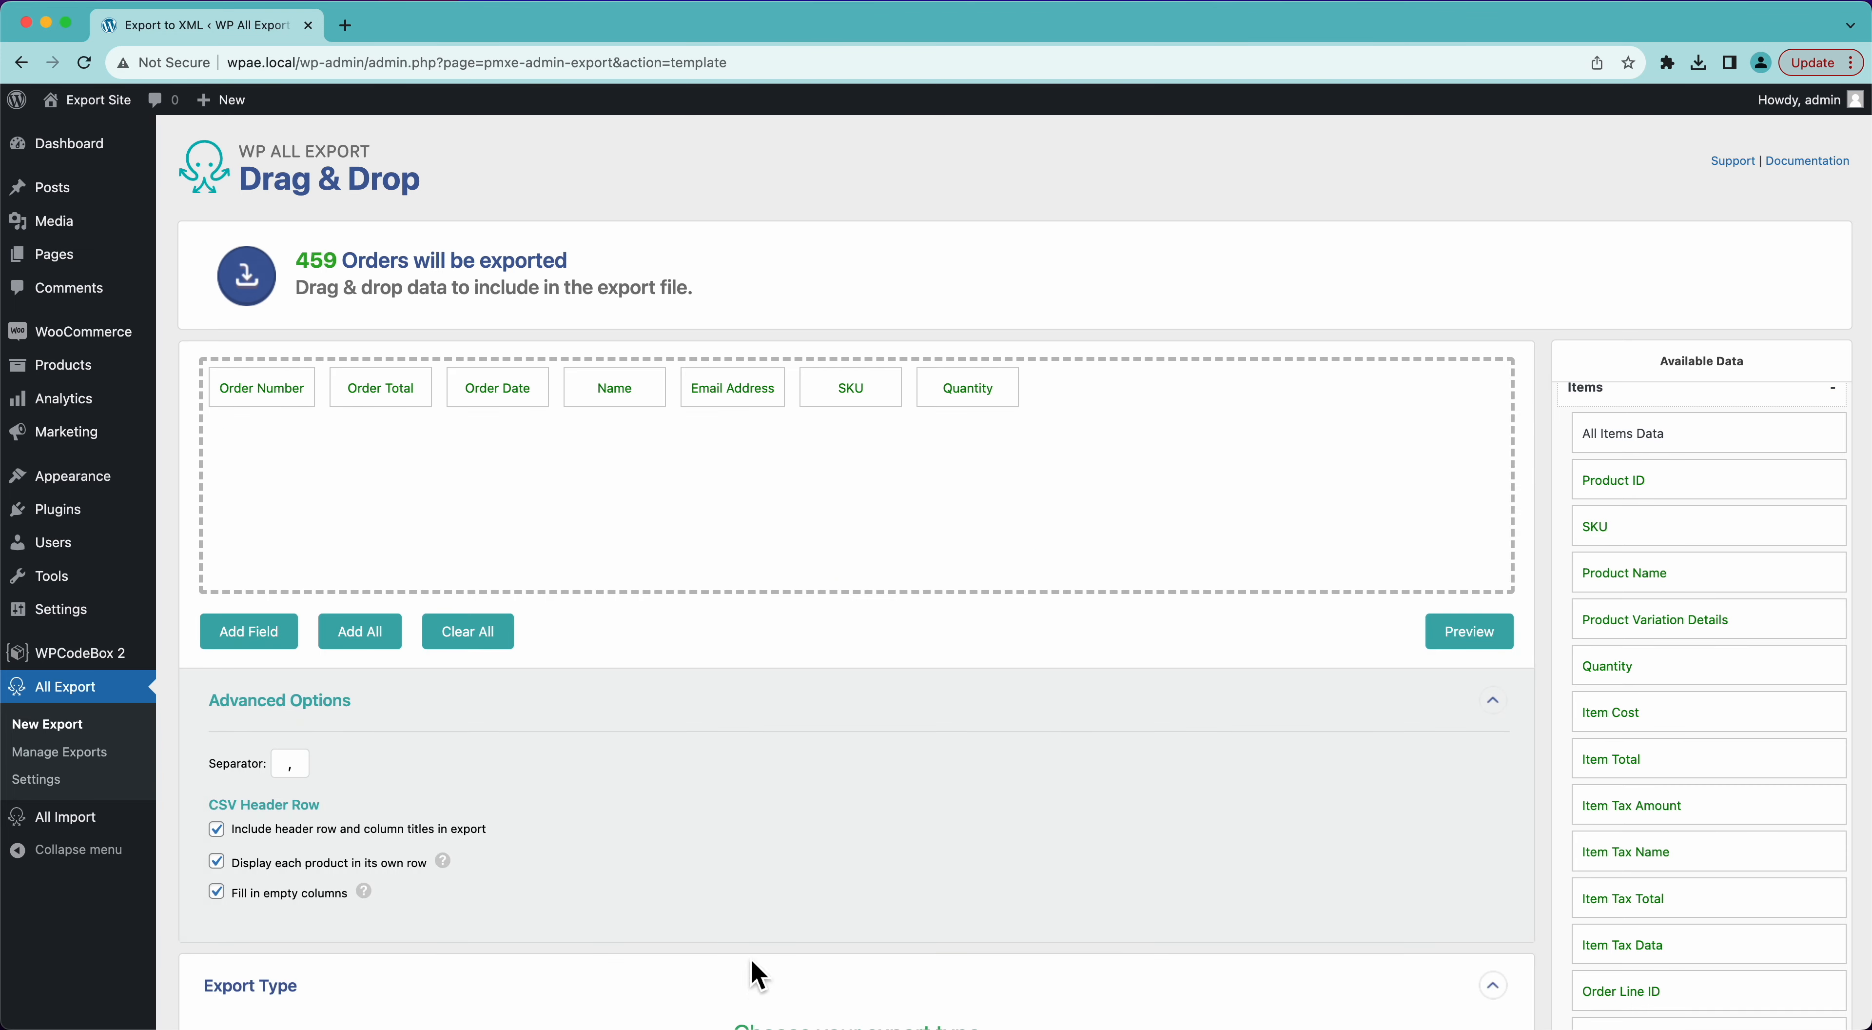
{"action": "scroll", "coordinate": [752, 961], "scroll_direction": "down", "scroll_amount": 6}
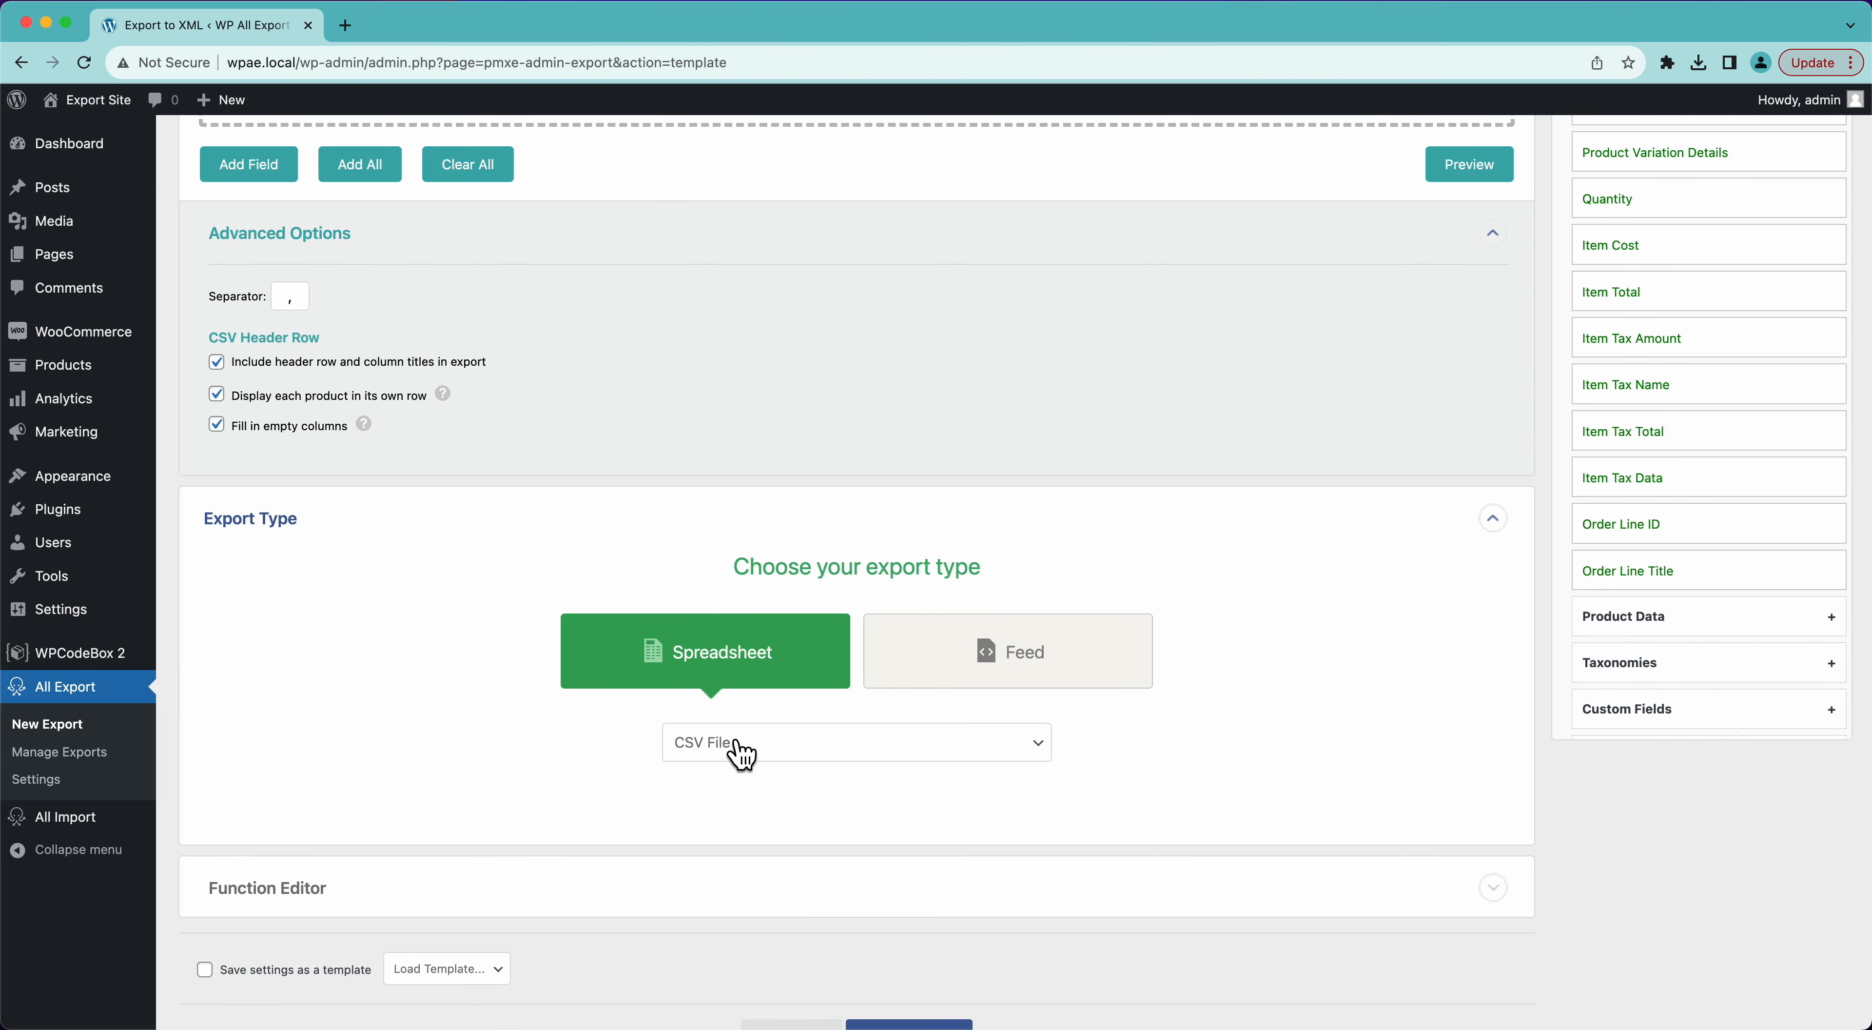
{"action": "scroll", "coordinate": [737, 753], "scroll_direction": "down", "scroll_amount": 3}
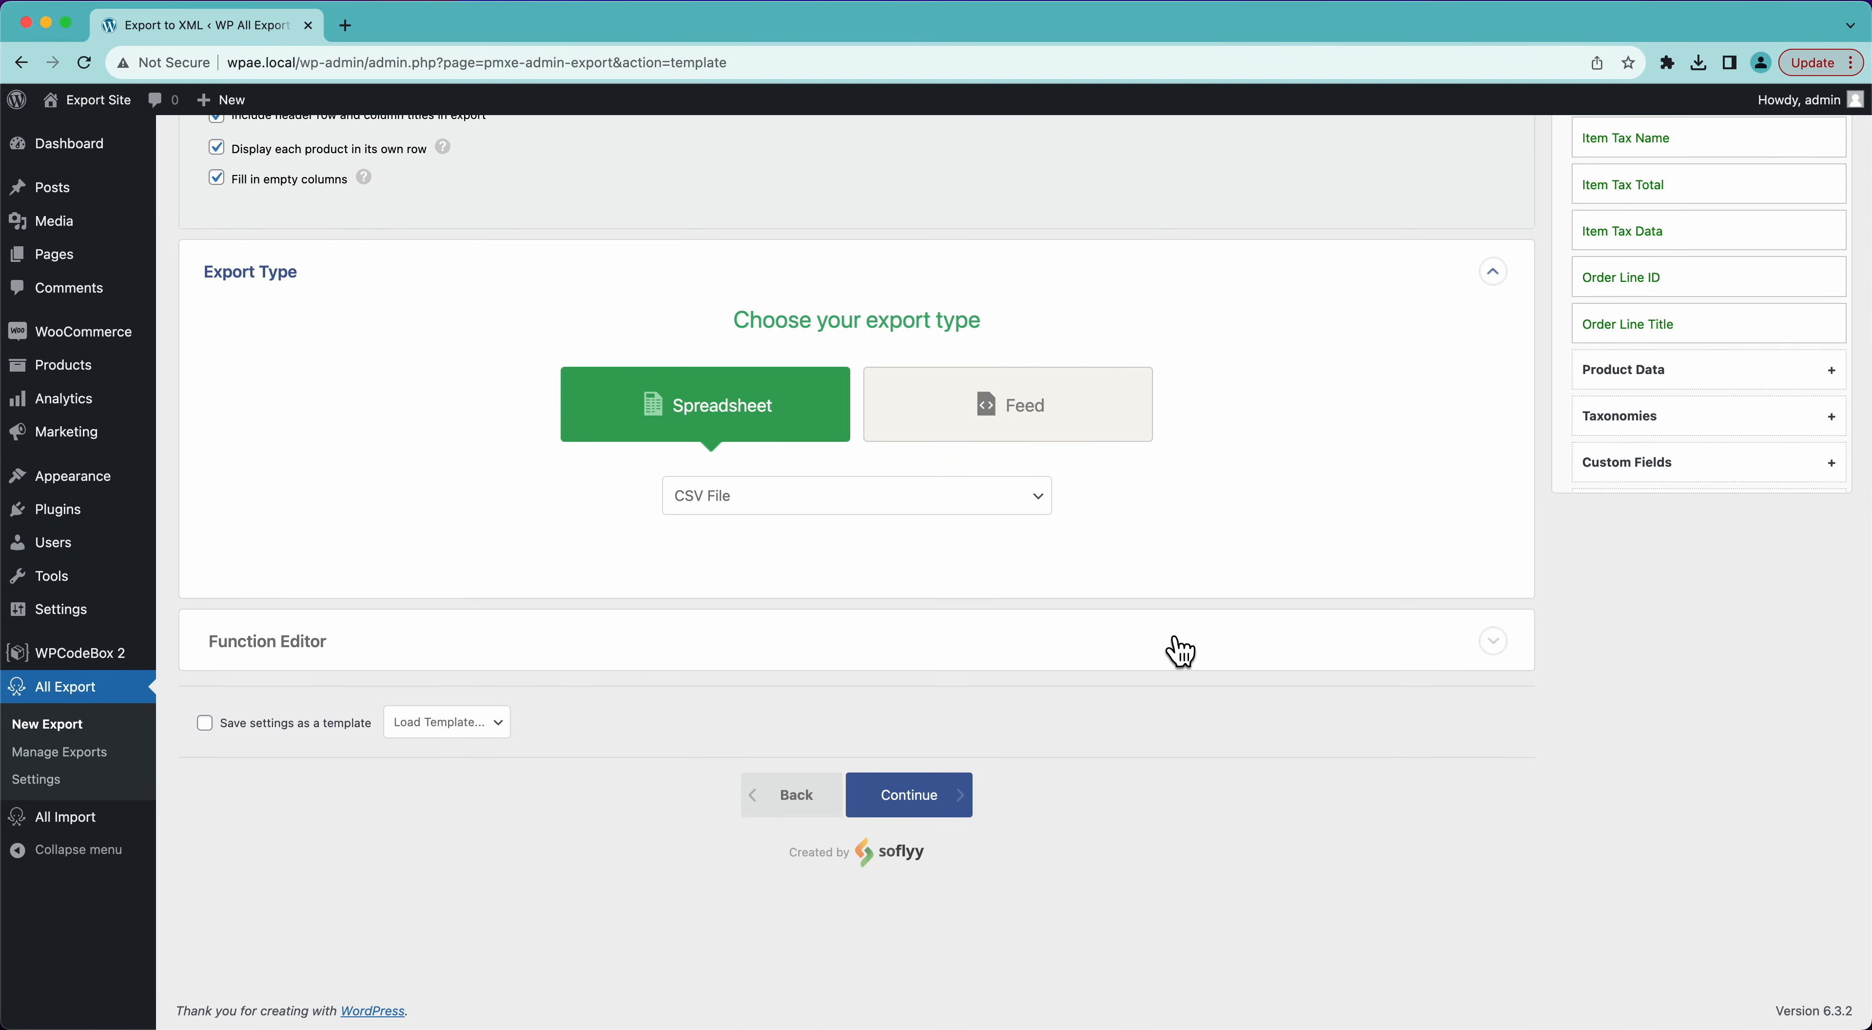
{"action": "scroll", "coordinate": [1178, 648], "scroll_direction": "up", "scroll_amount": 10}
{"action": "scroll", "coordinate": [941, 469], "scroll_direction": "down", "scroll_amount": 10}
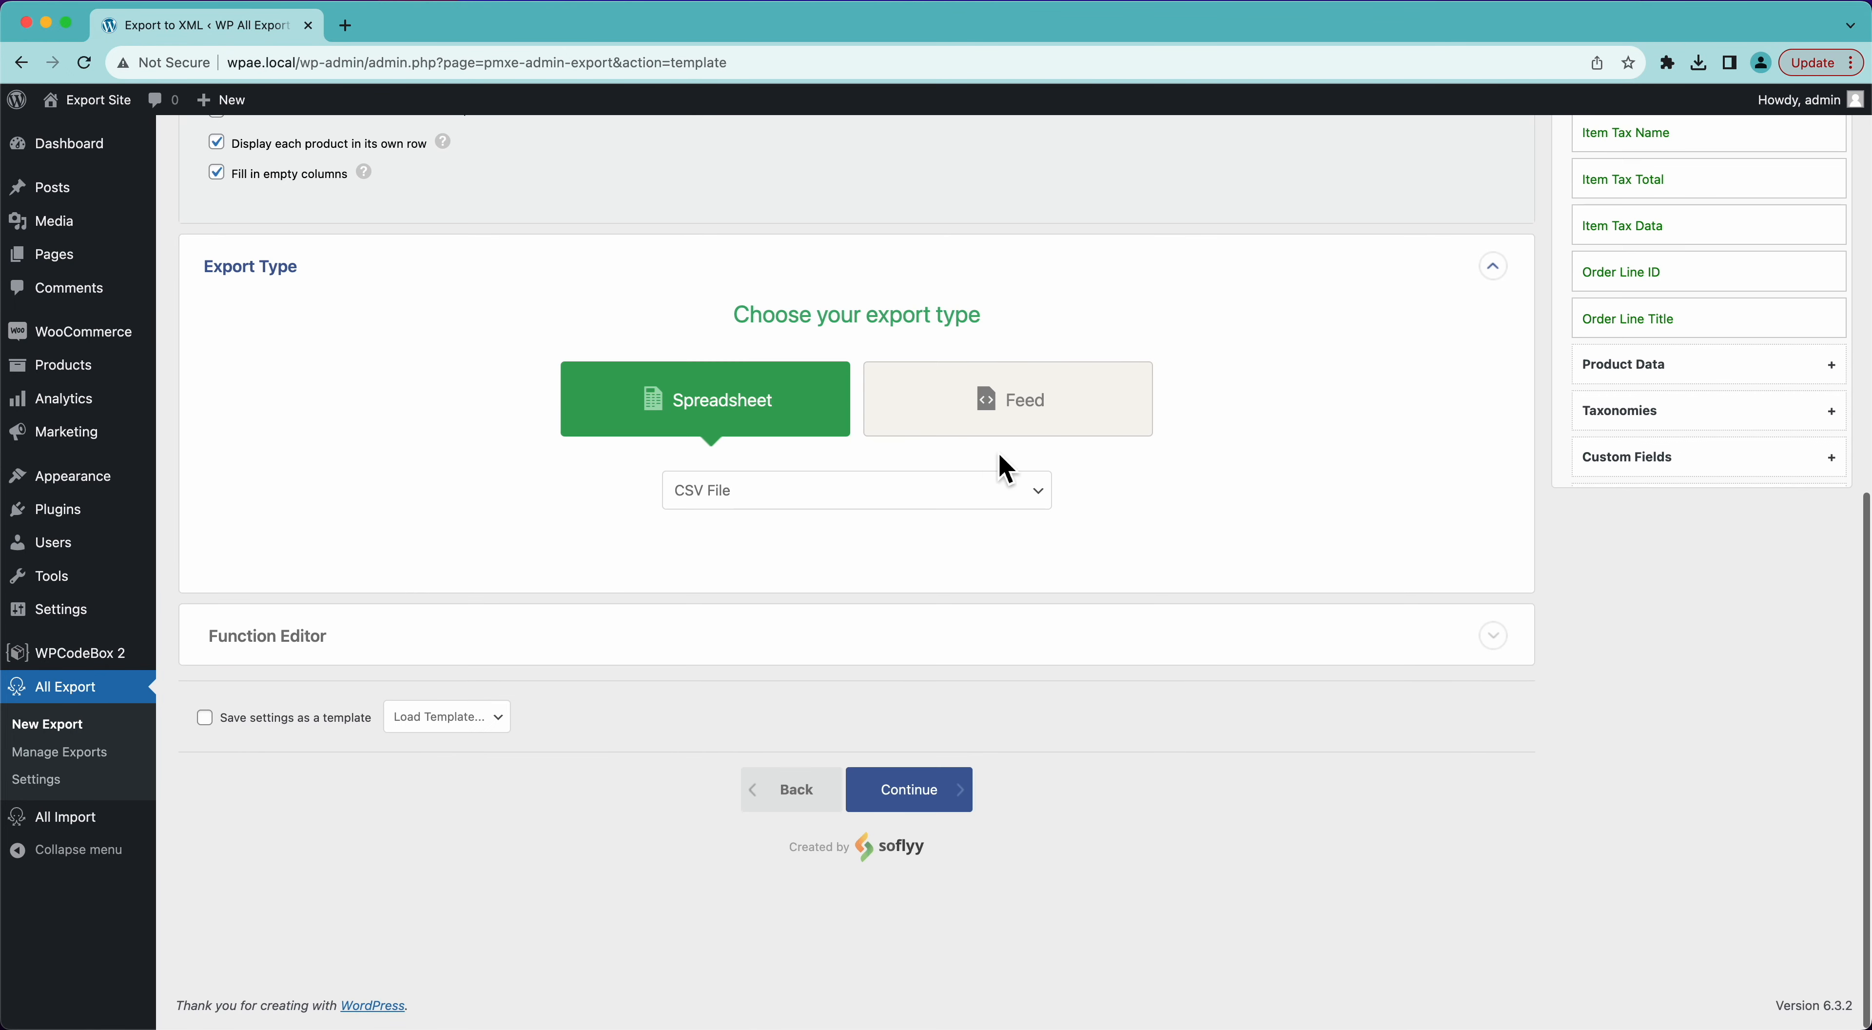
{"action": "left_click", "coordinate": [893, 830]}
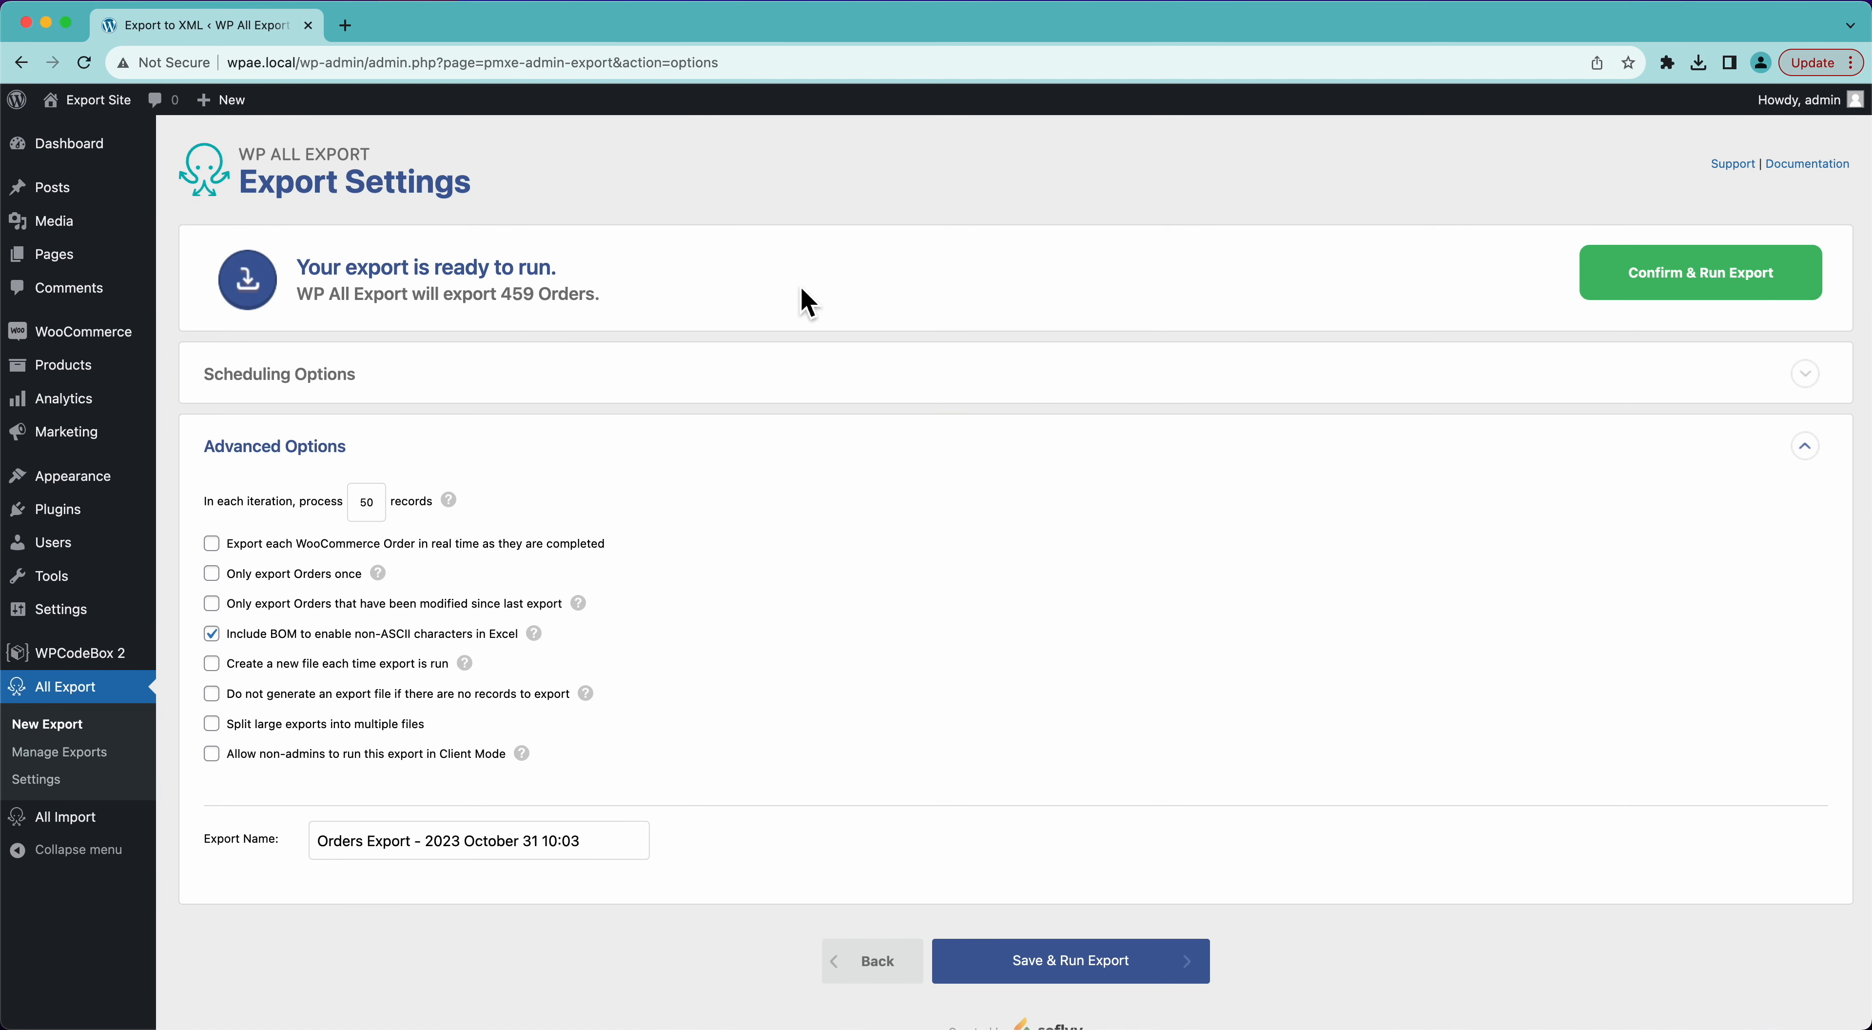
Set up Automatic Scheduling to run the export every week on Monday at 12:00am.
{"action": "left_click", "coordinate": [740, 378]}
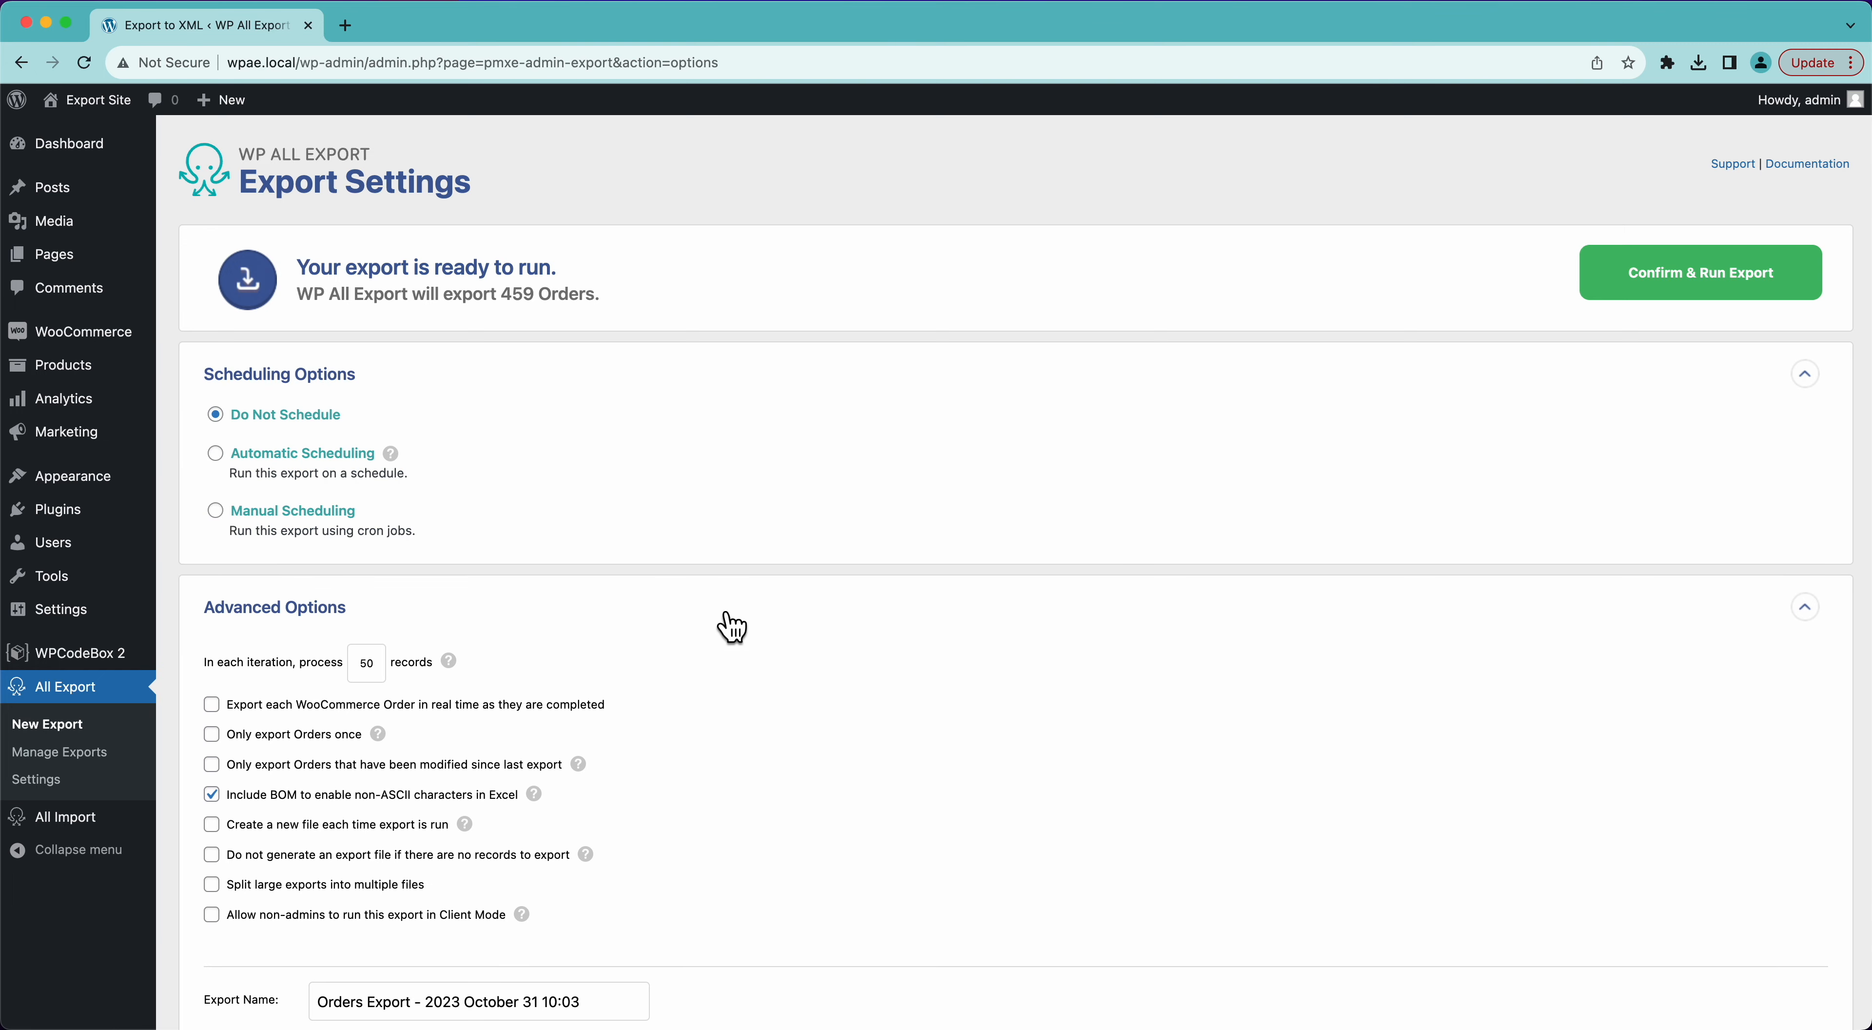
{"action": "left_click", "coordinate": [217, 455]}
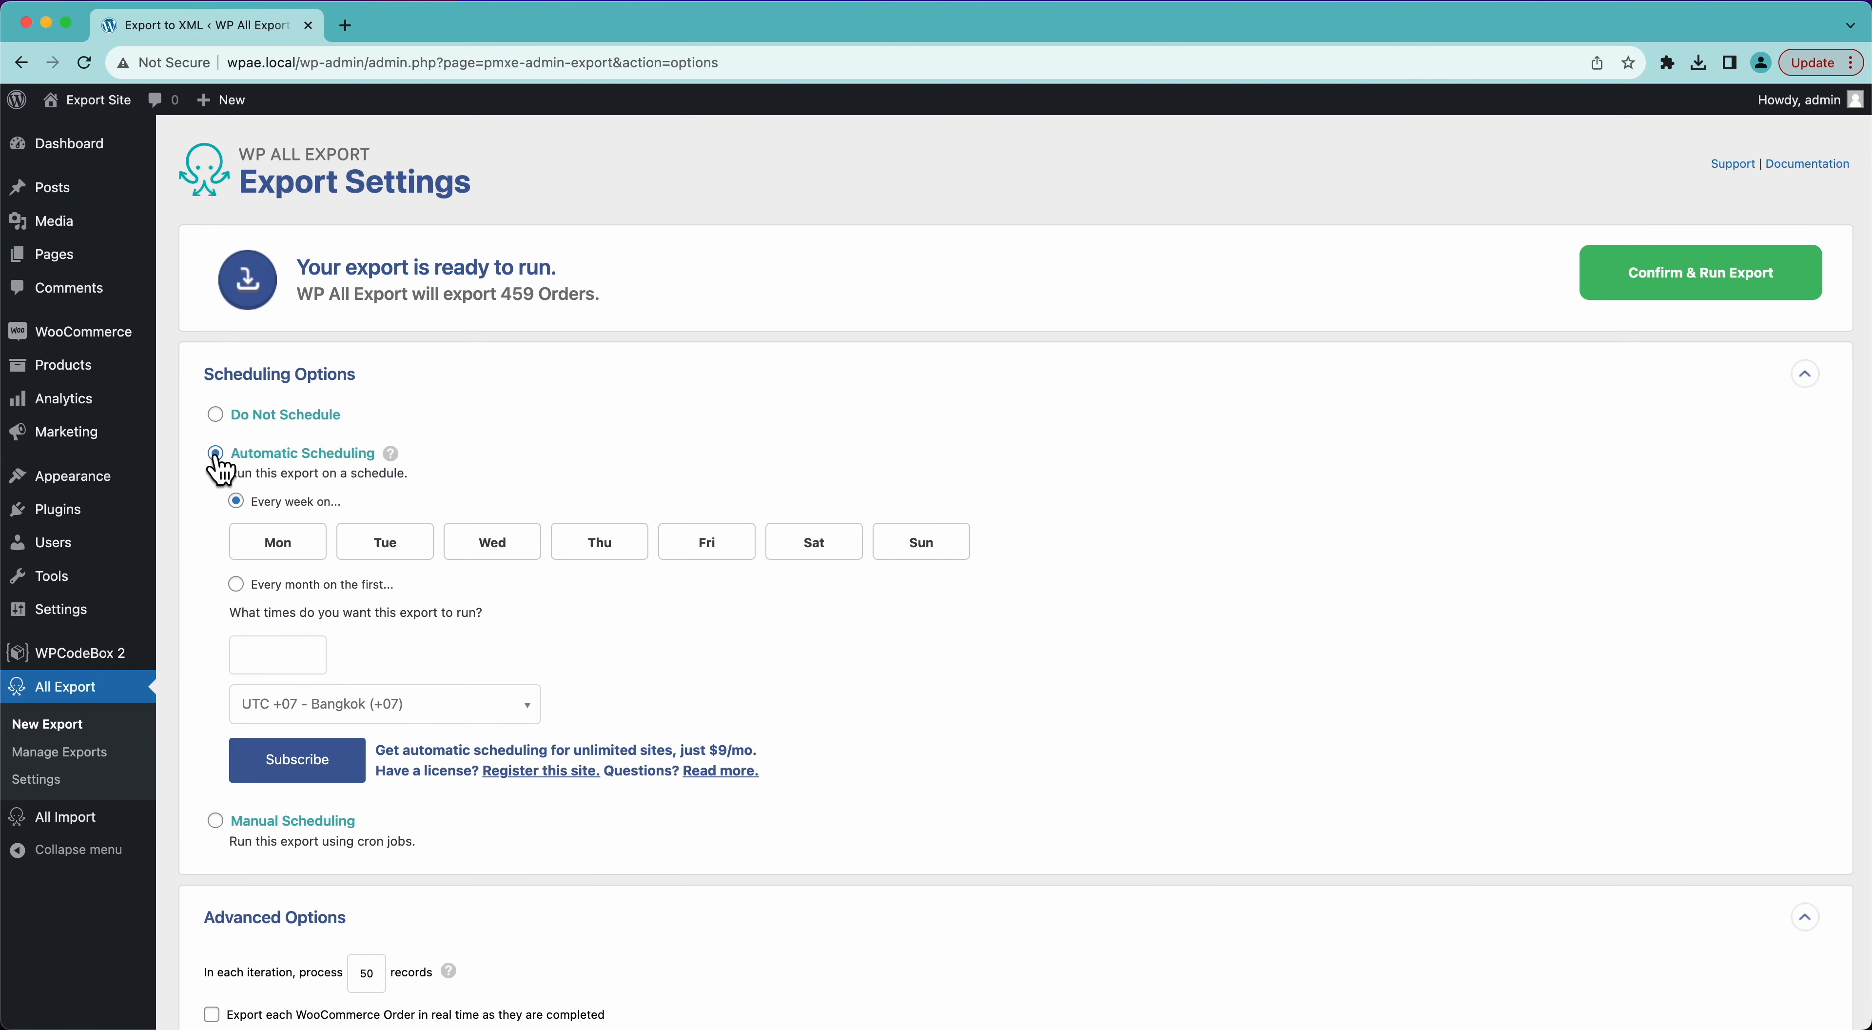
{"action": "left_click", "coordinate": [295, 551]}
{"action": "left_click", "coordinate": [280, 653]}
{"action": "left_click", "coordinate": [270, 685]}
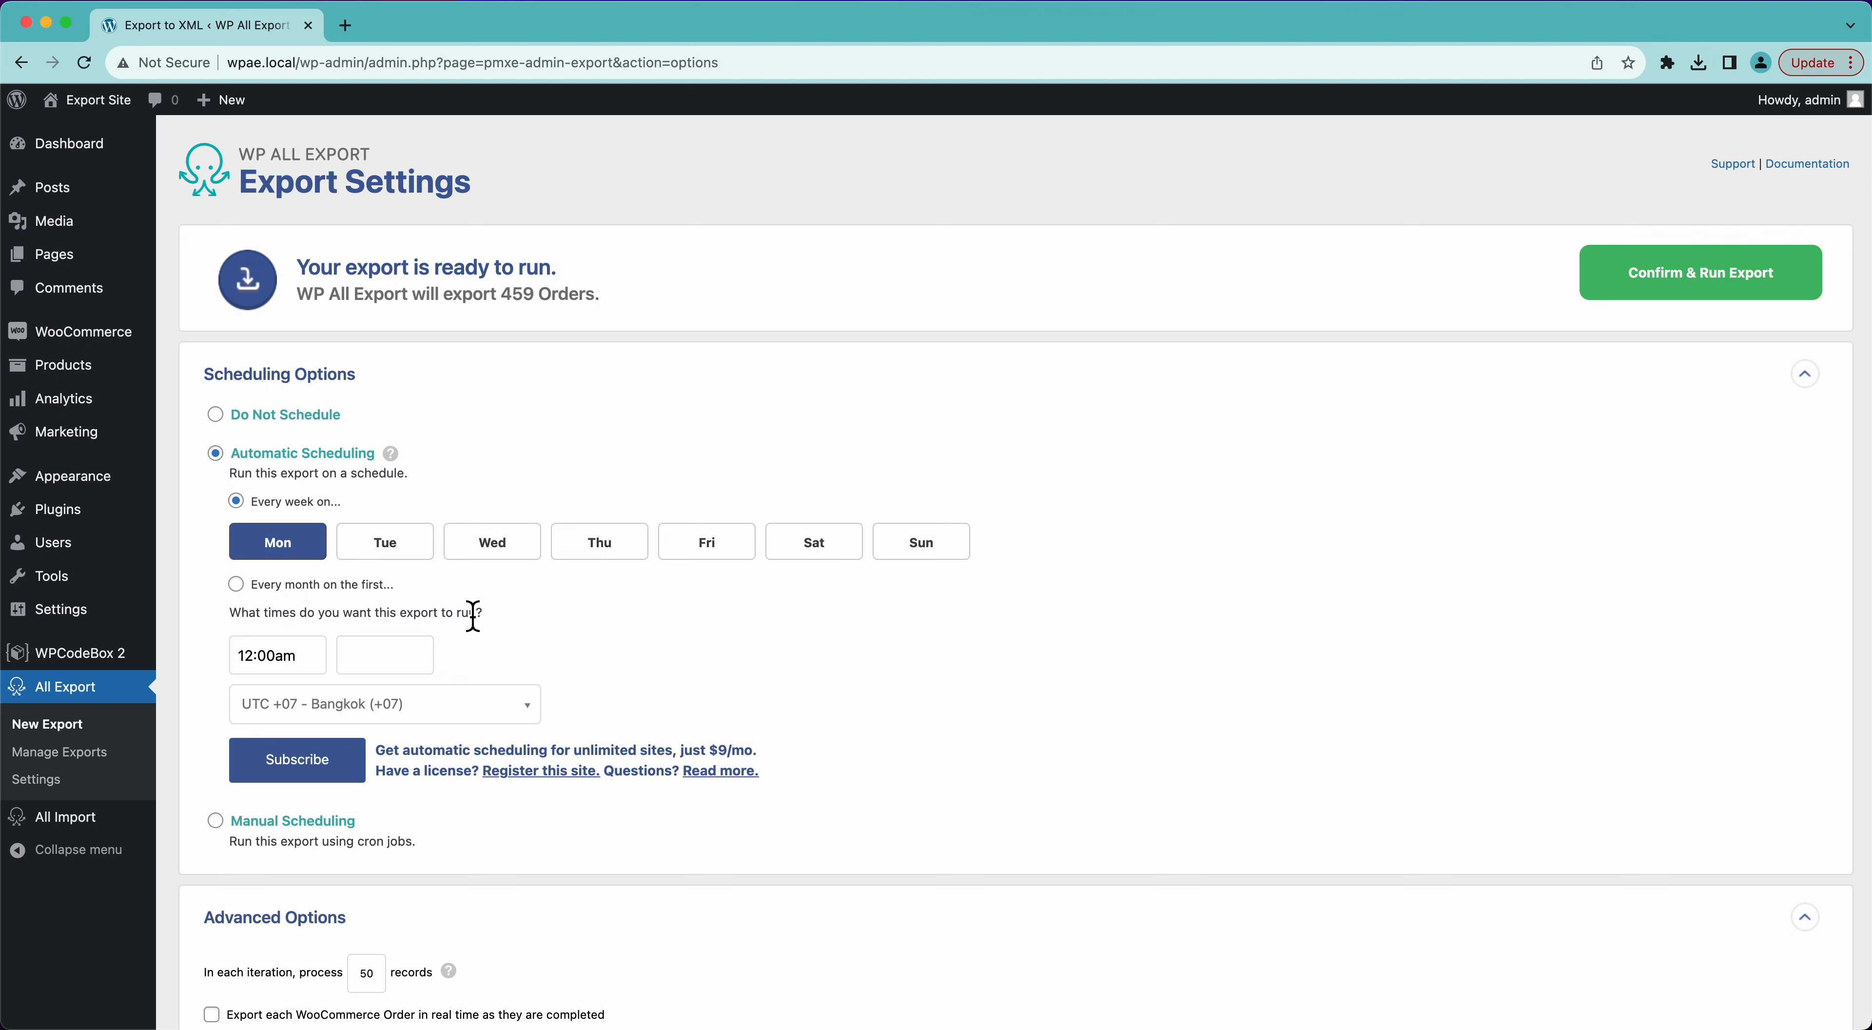
{"action": "left_click_drag", "start_coordinate": [711, 755], "coordinate": [757, 756]}
{"action": "left_click", "coordinate": [757, 757]}
View the Manual Scheduling cron URLs and set the scheduling back to Do Not Schedule.
{"action": "left_click", "coordinate": [216, 822]}
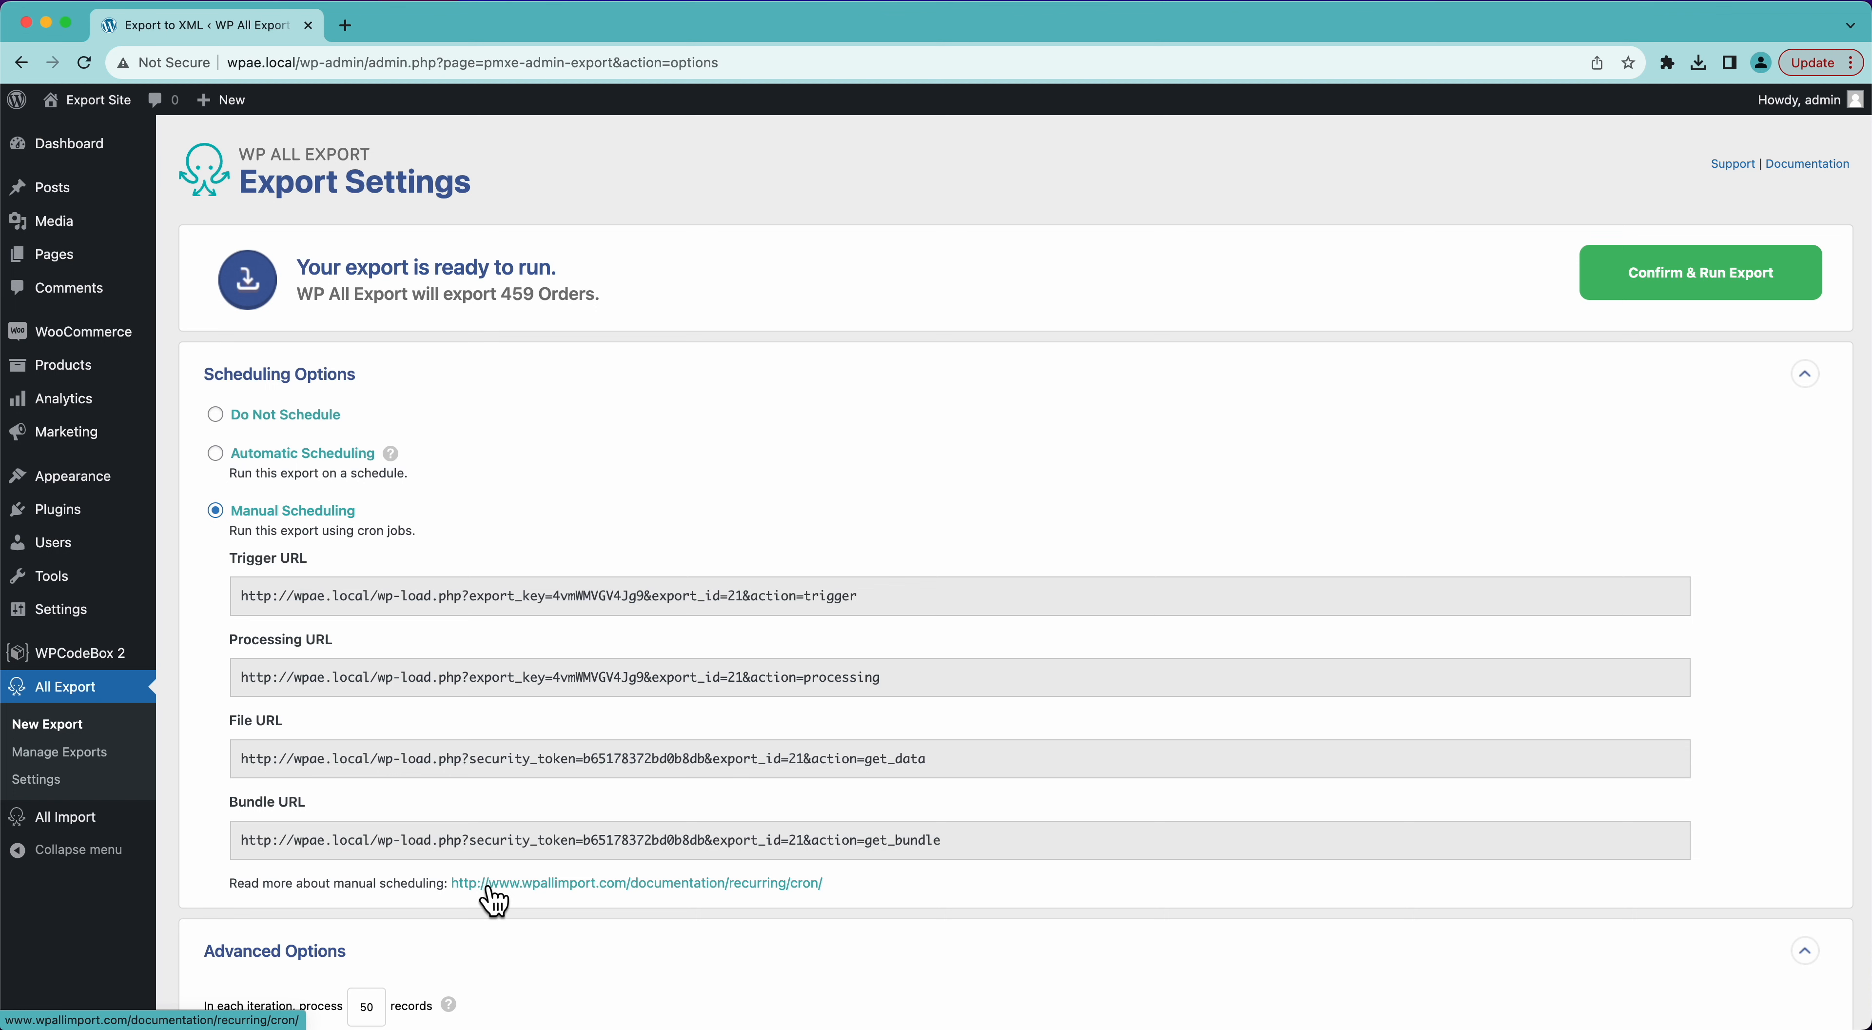
{"action": "left_click", "coordinate": [215, 453]}
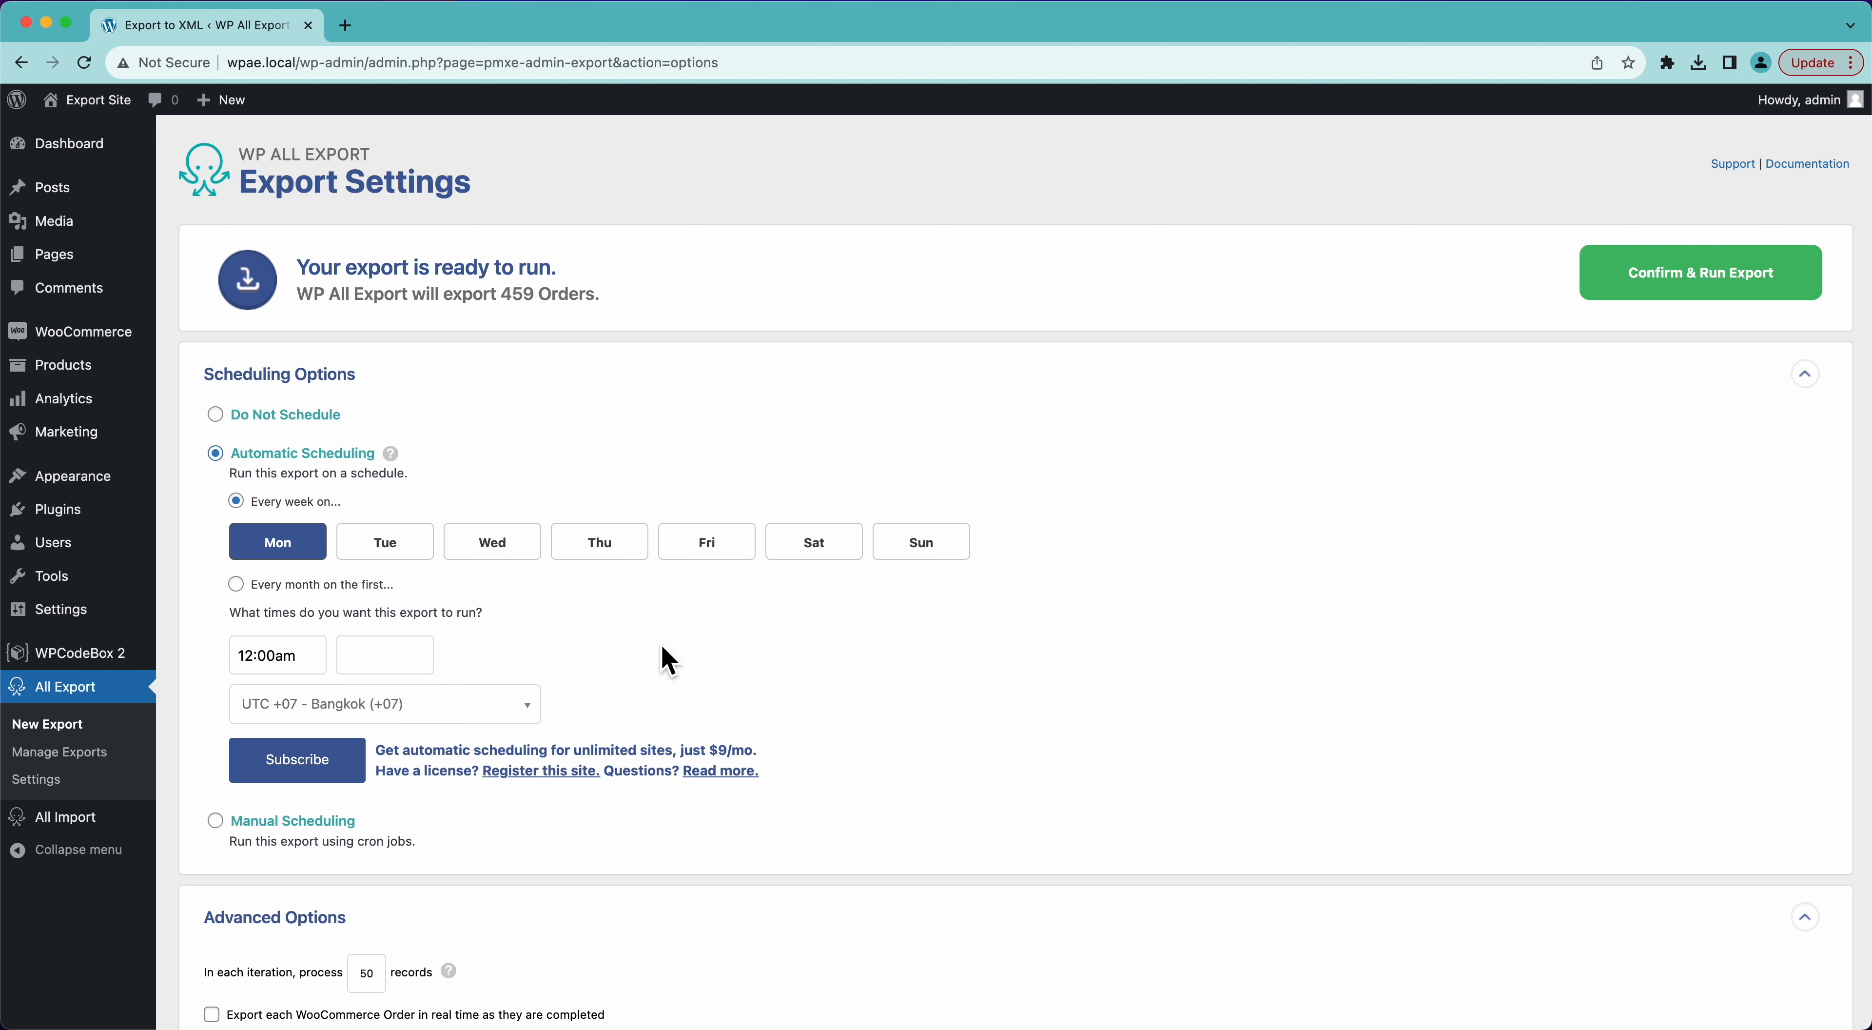
{"action": "left_click", "coordinate": [216, 415]}
{"action": "left_click", "coordinate": [381, 376]}
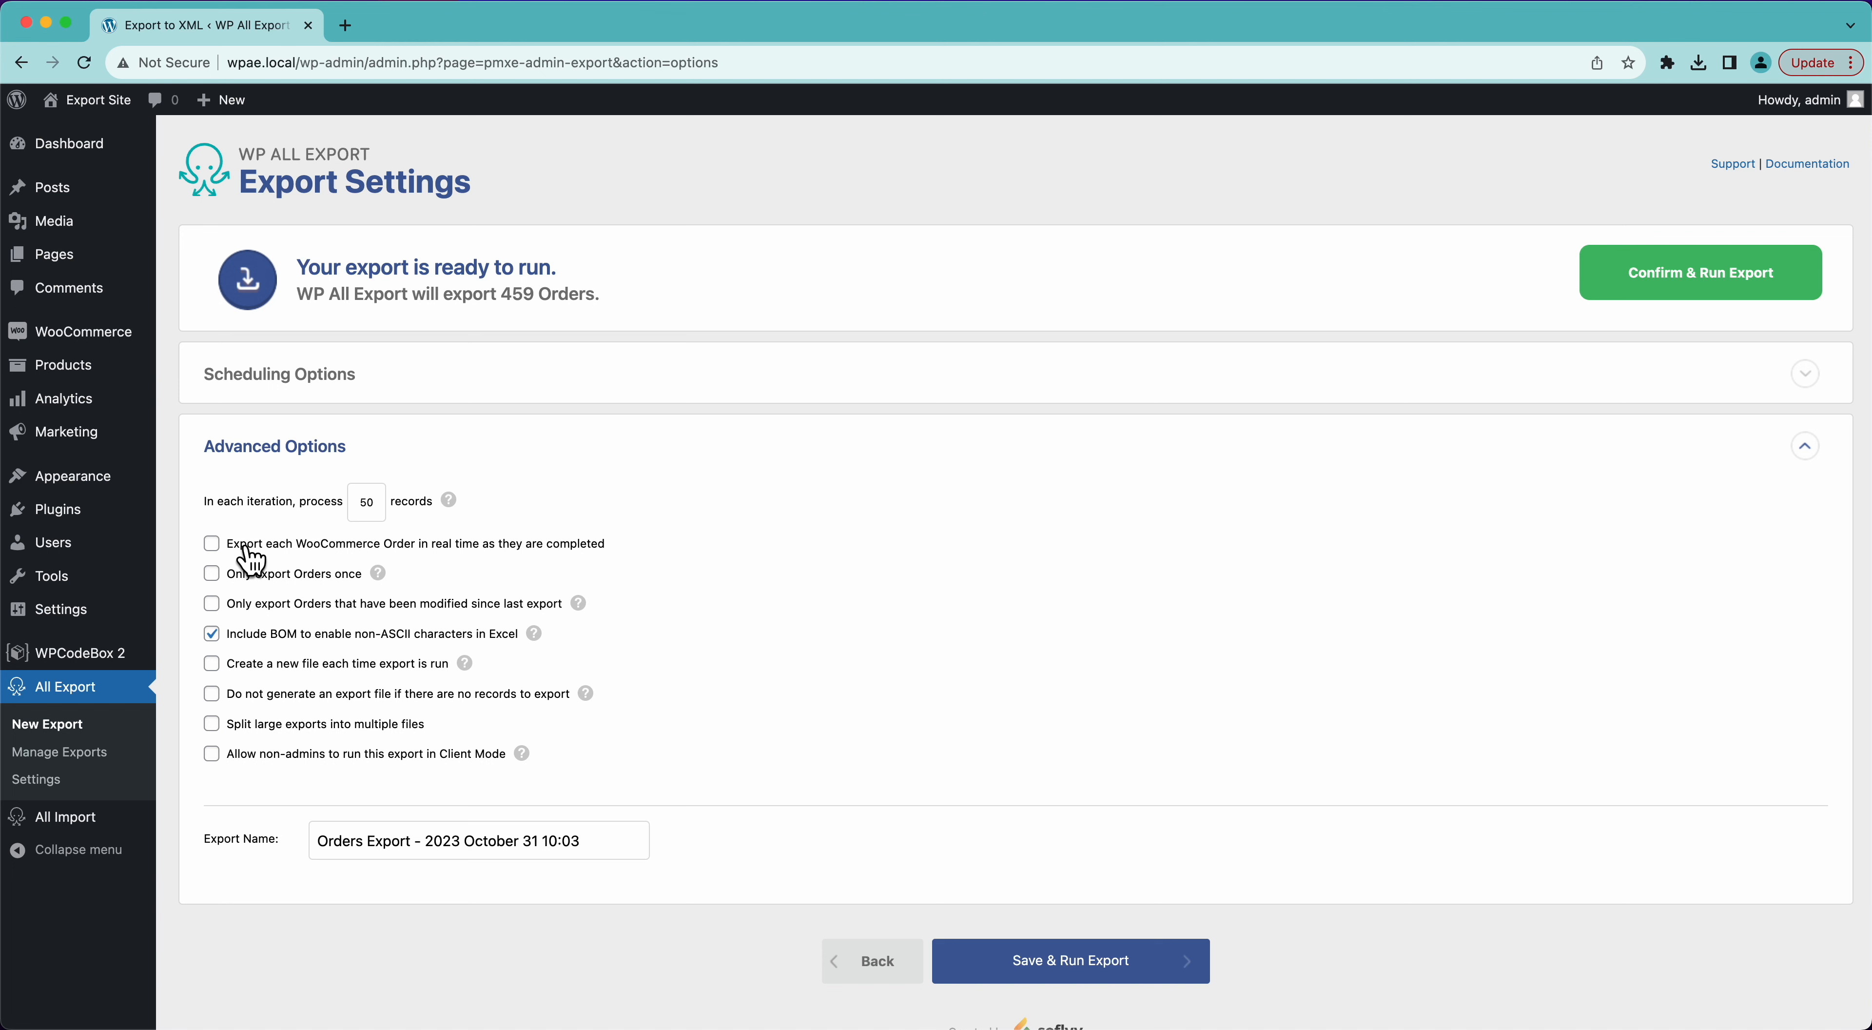
Turn real-time export of each WooCommerce order on and off again, and enable "Only export Orders once".
{"action": "left_click", "coordinate": [406, 544]}
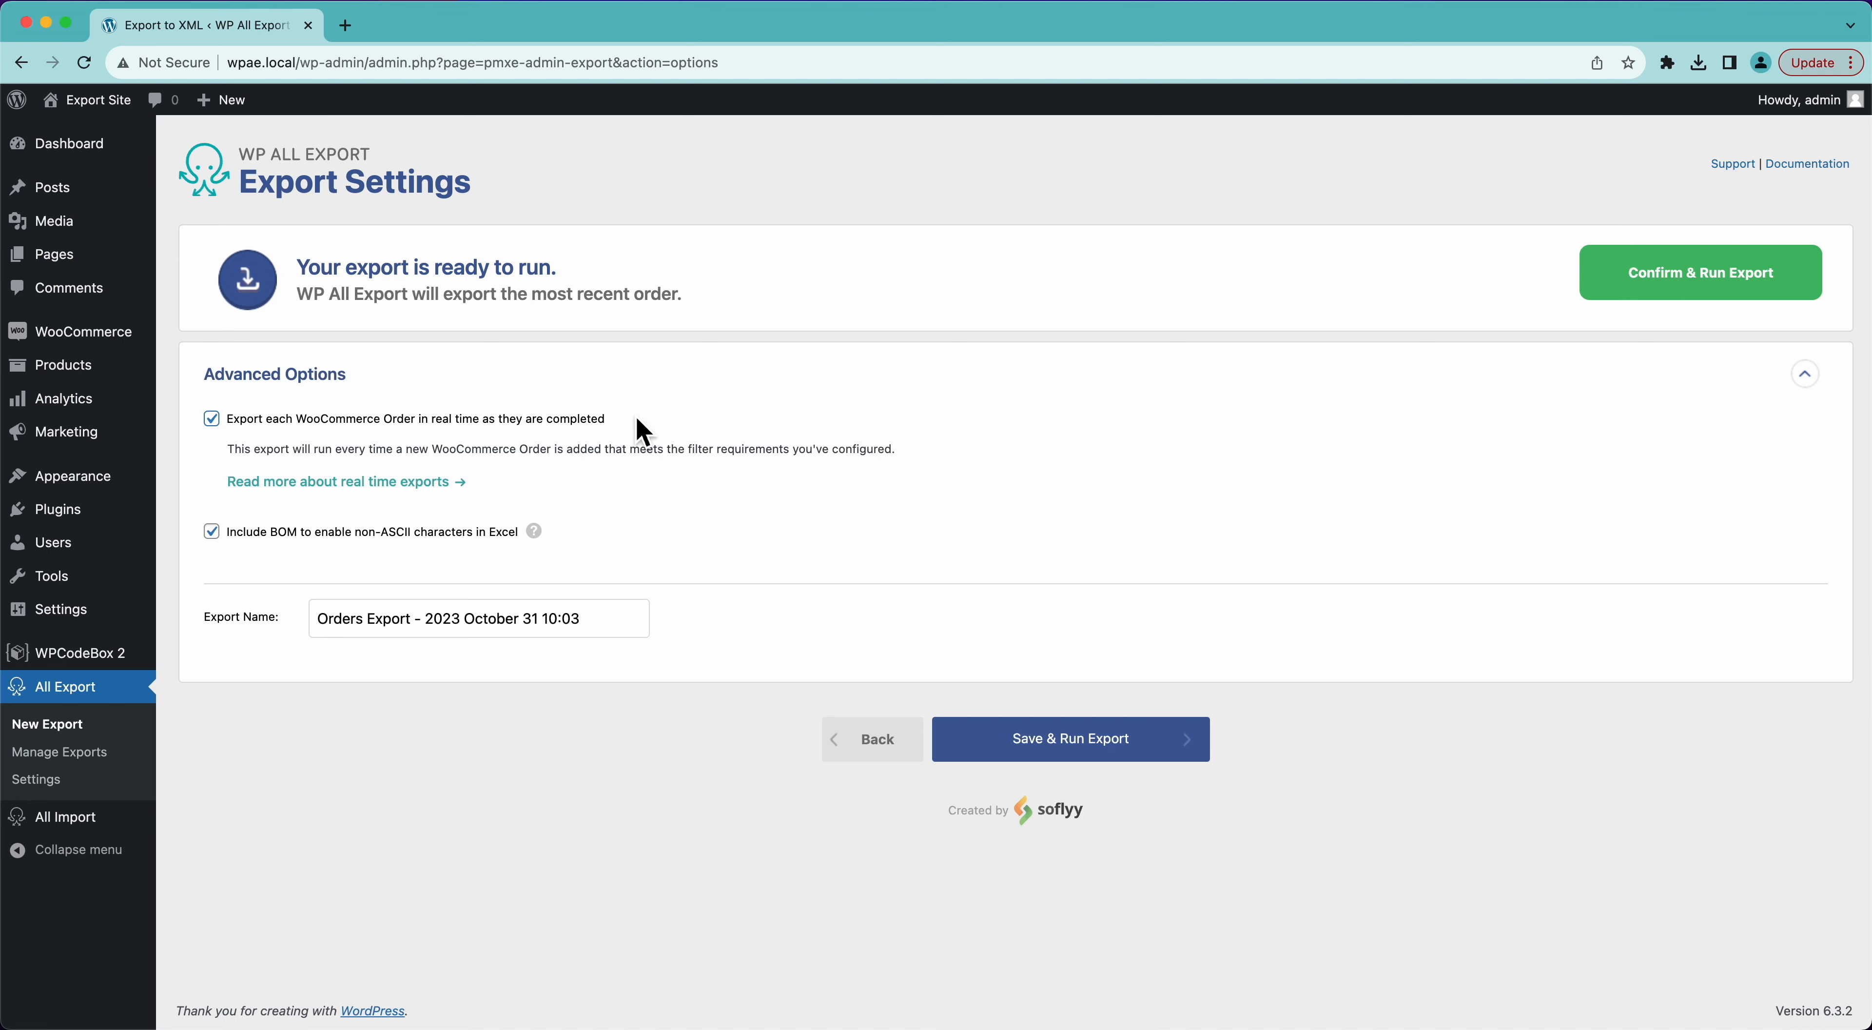
{"action": "left_click", "coordinate": [554, 422]}
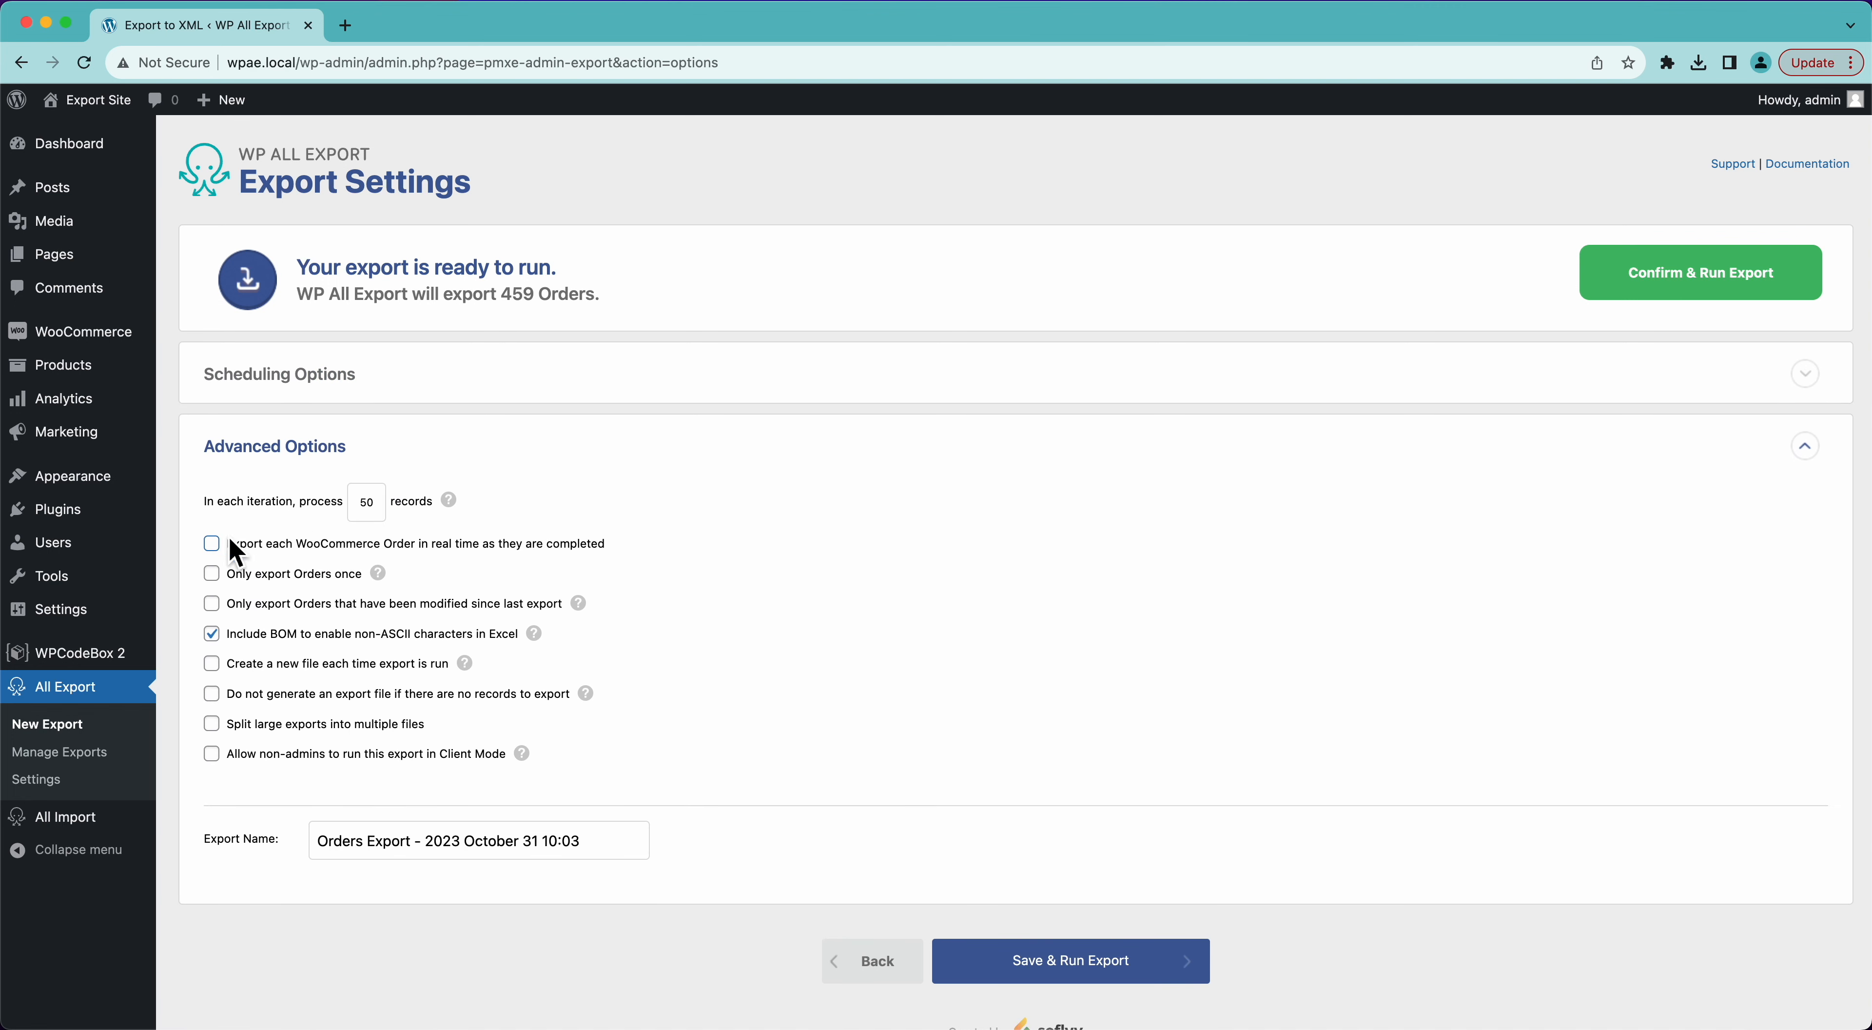
{"action": "left_click", "coordinate": [211, 575]}
Review the Automatic Scheduling options, return to Do Not Schedule and disable "Only export Orders once".
{"action": "left_click", "coordinate": [371, 403]}
{"action": "left_click", "coordinate": [313, 454]}
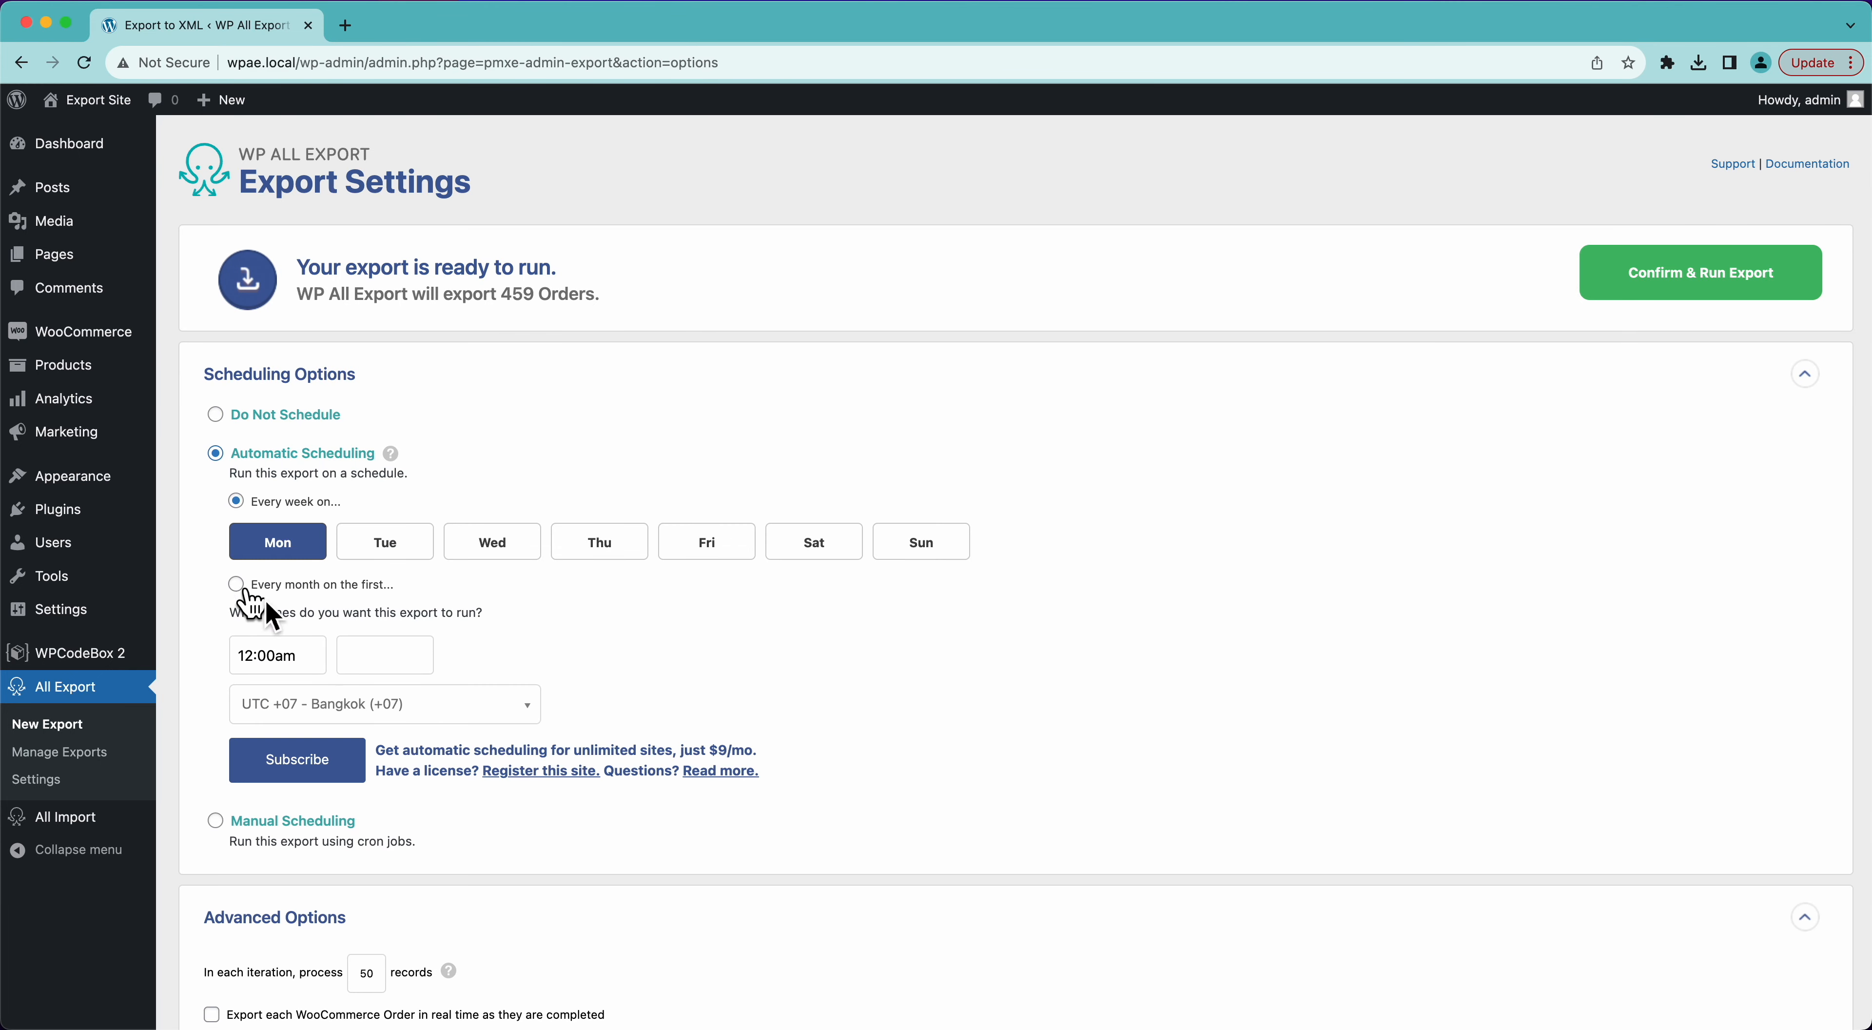
{"action": "scroll", "coordinate": [339, 546], "scroll_direction": "down", "scroll_amount": 3}
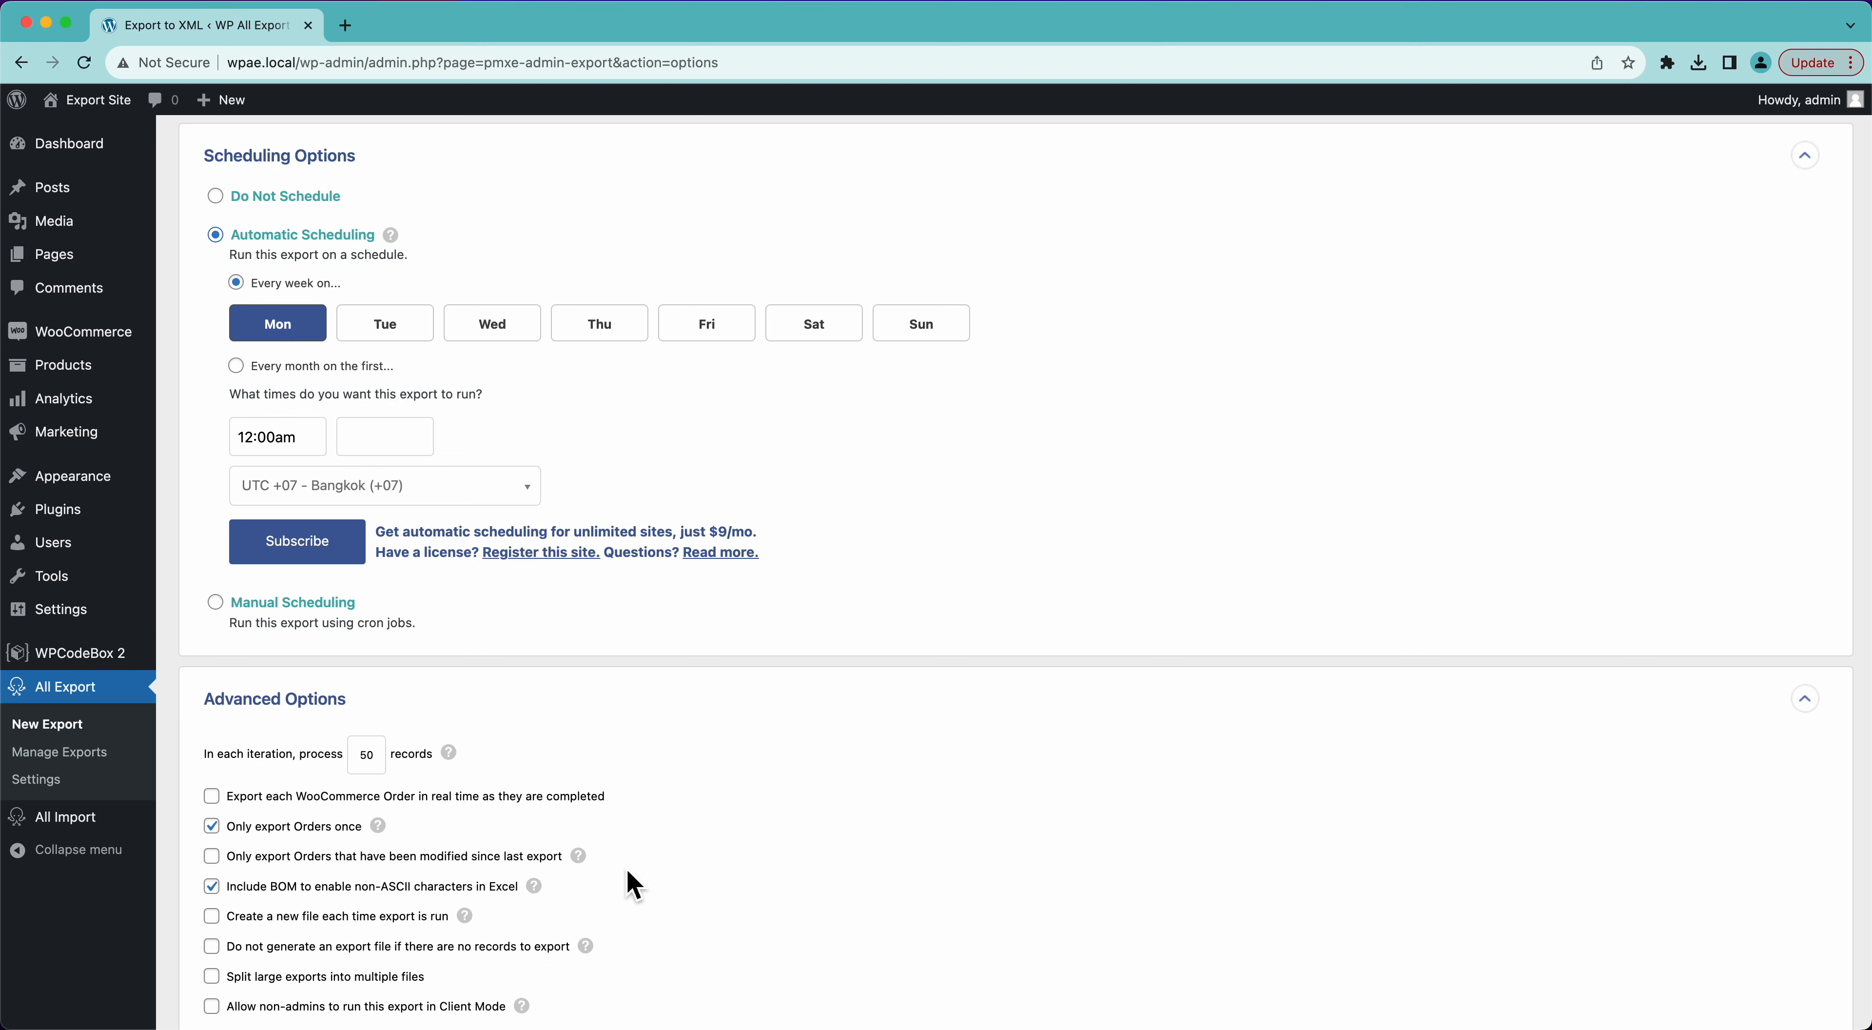
{"action": "left_click", "coordinate": [287, 198]}
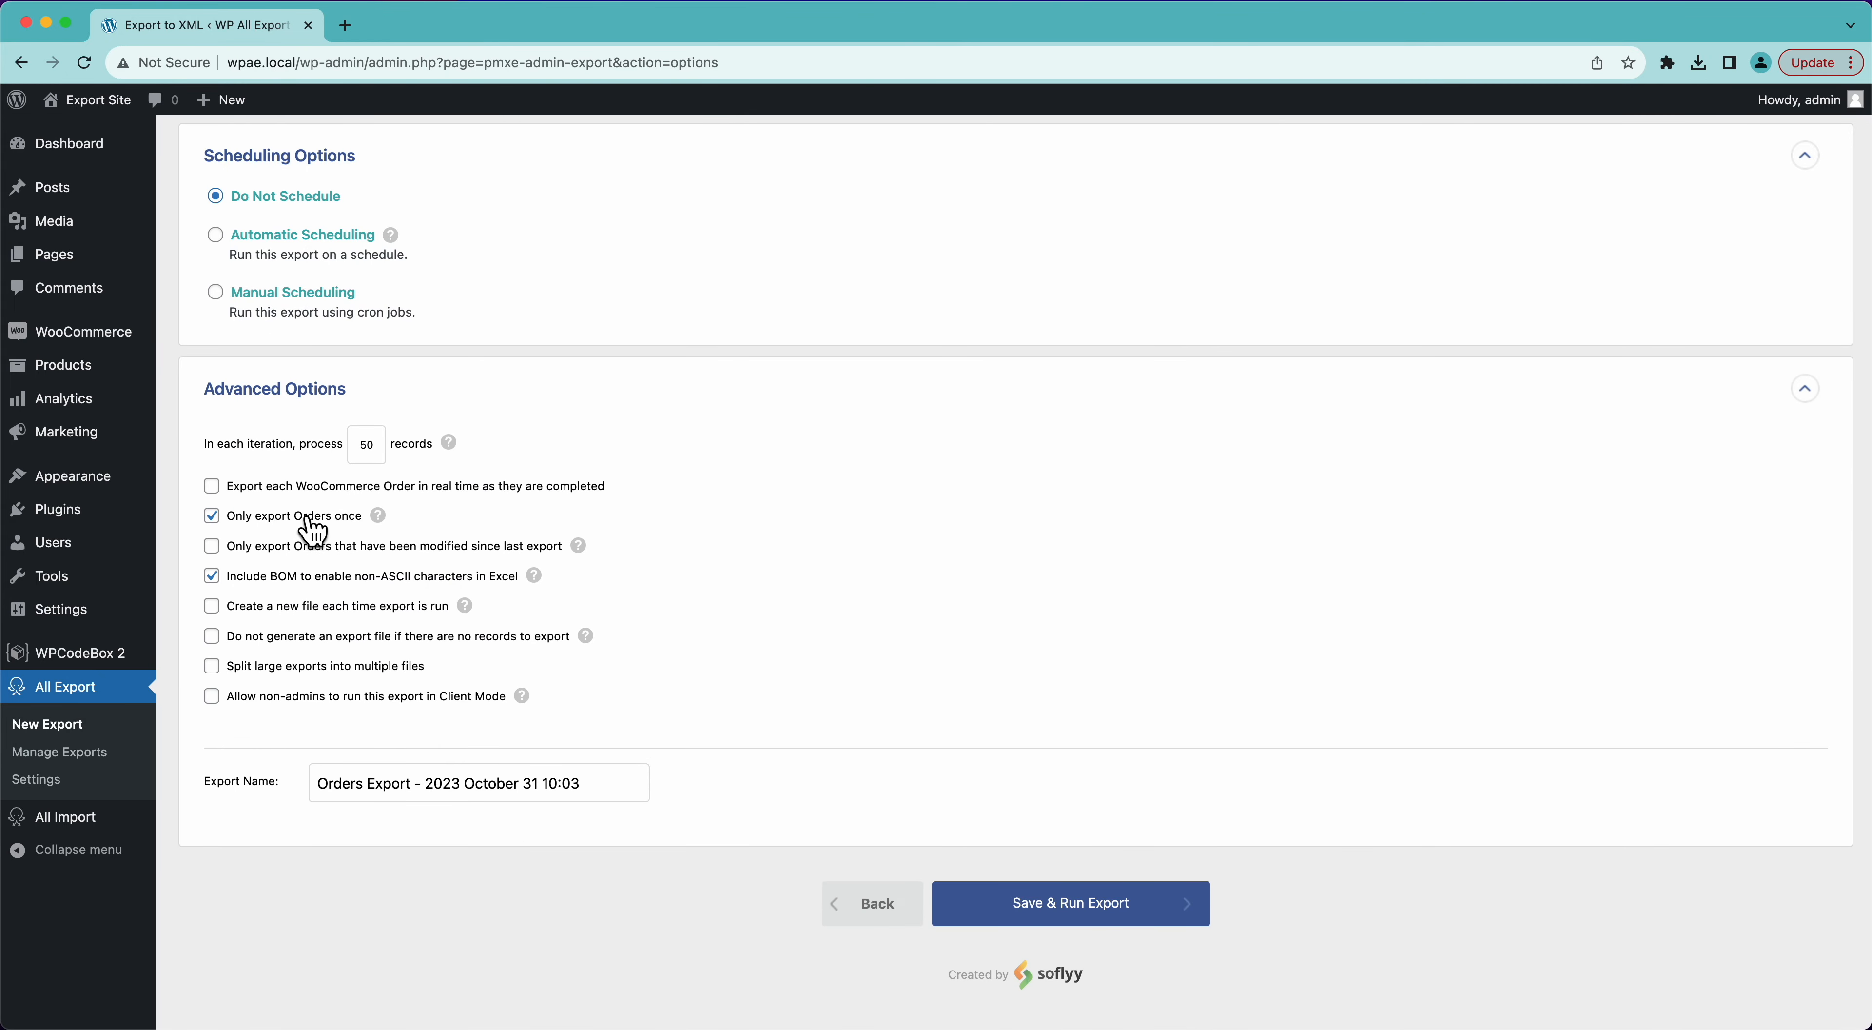
{"action": "left_click", "coordinate": [311, 519]}
Enable "Allow non-admins to run this export in Client Mode" and view the Client Mode roles on the plugin's settings page.
{"action": "left_click", "coordinate": [276, 701]}
{"action": "left_click", "coordinate": [55, 779], "text": "super"}
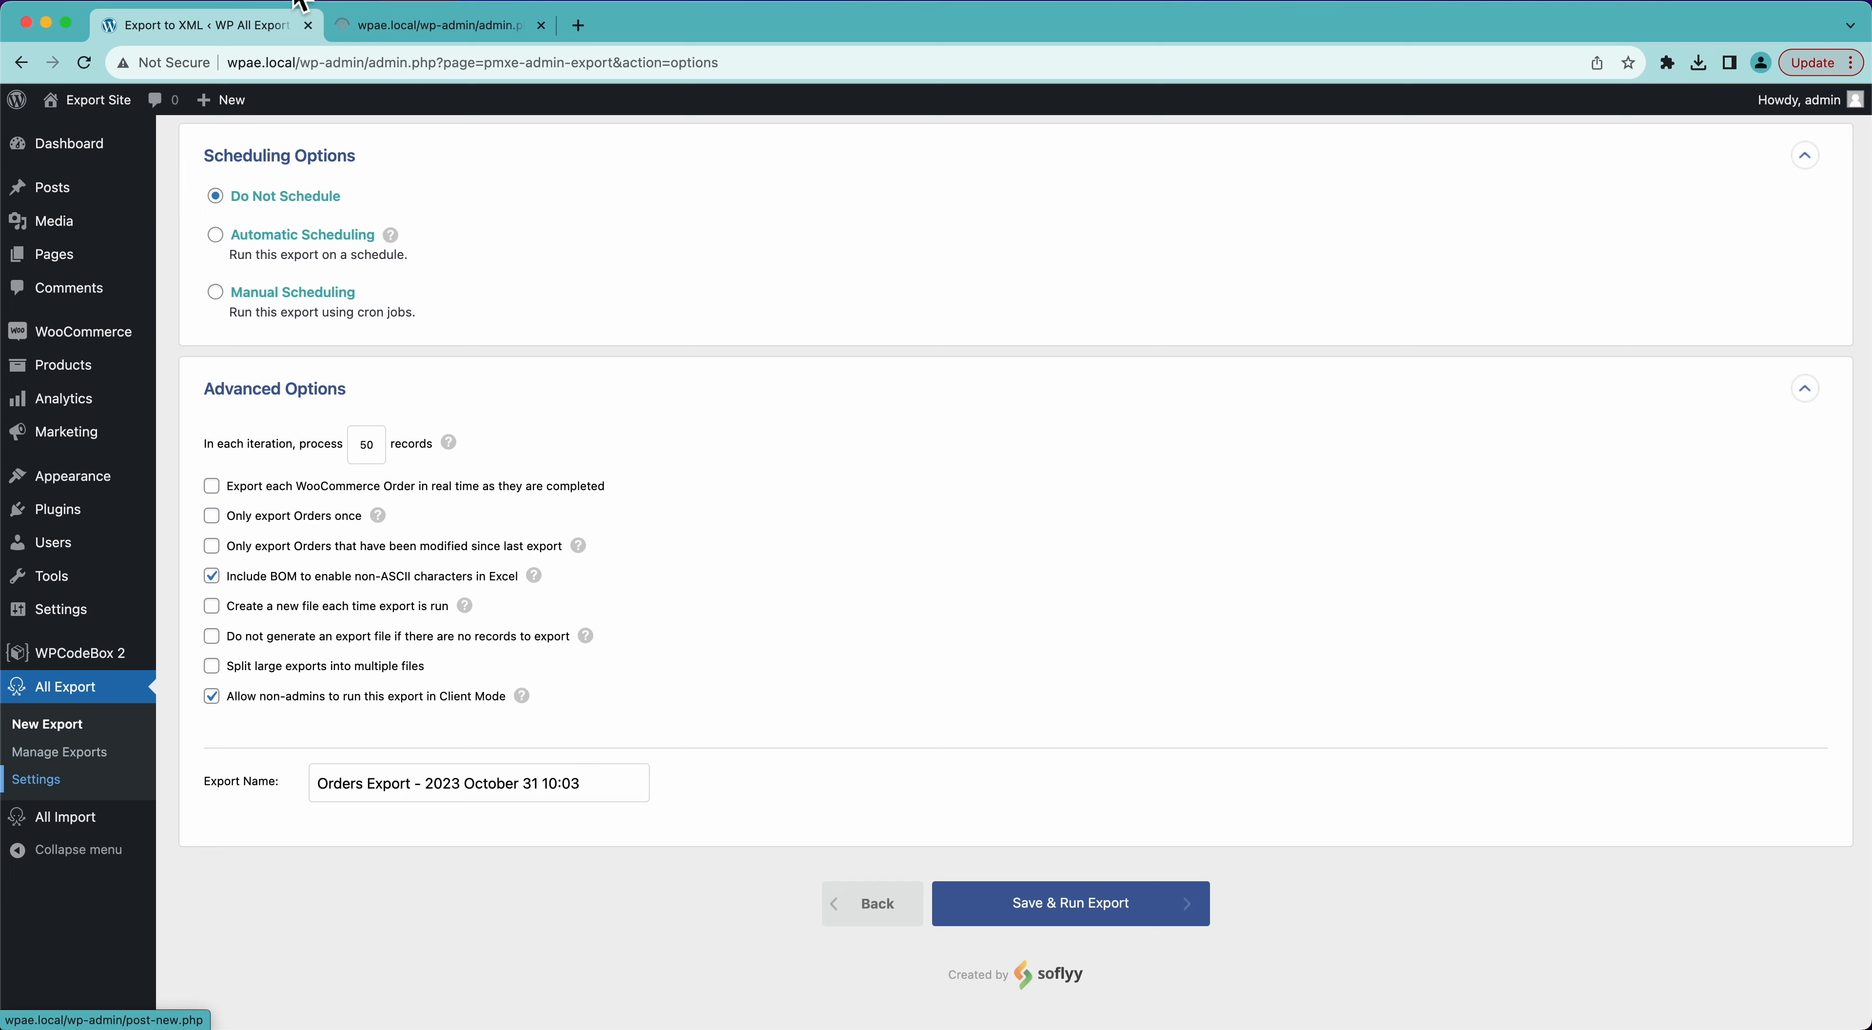
{"action": "left_click", "coordinate": [436, 25]}
{"action": "scroll", "coordinate": [460, 519], "scroll_direction": "down", "scroll_amount": 15}
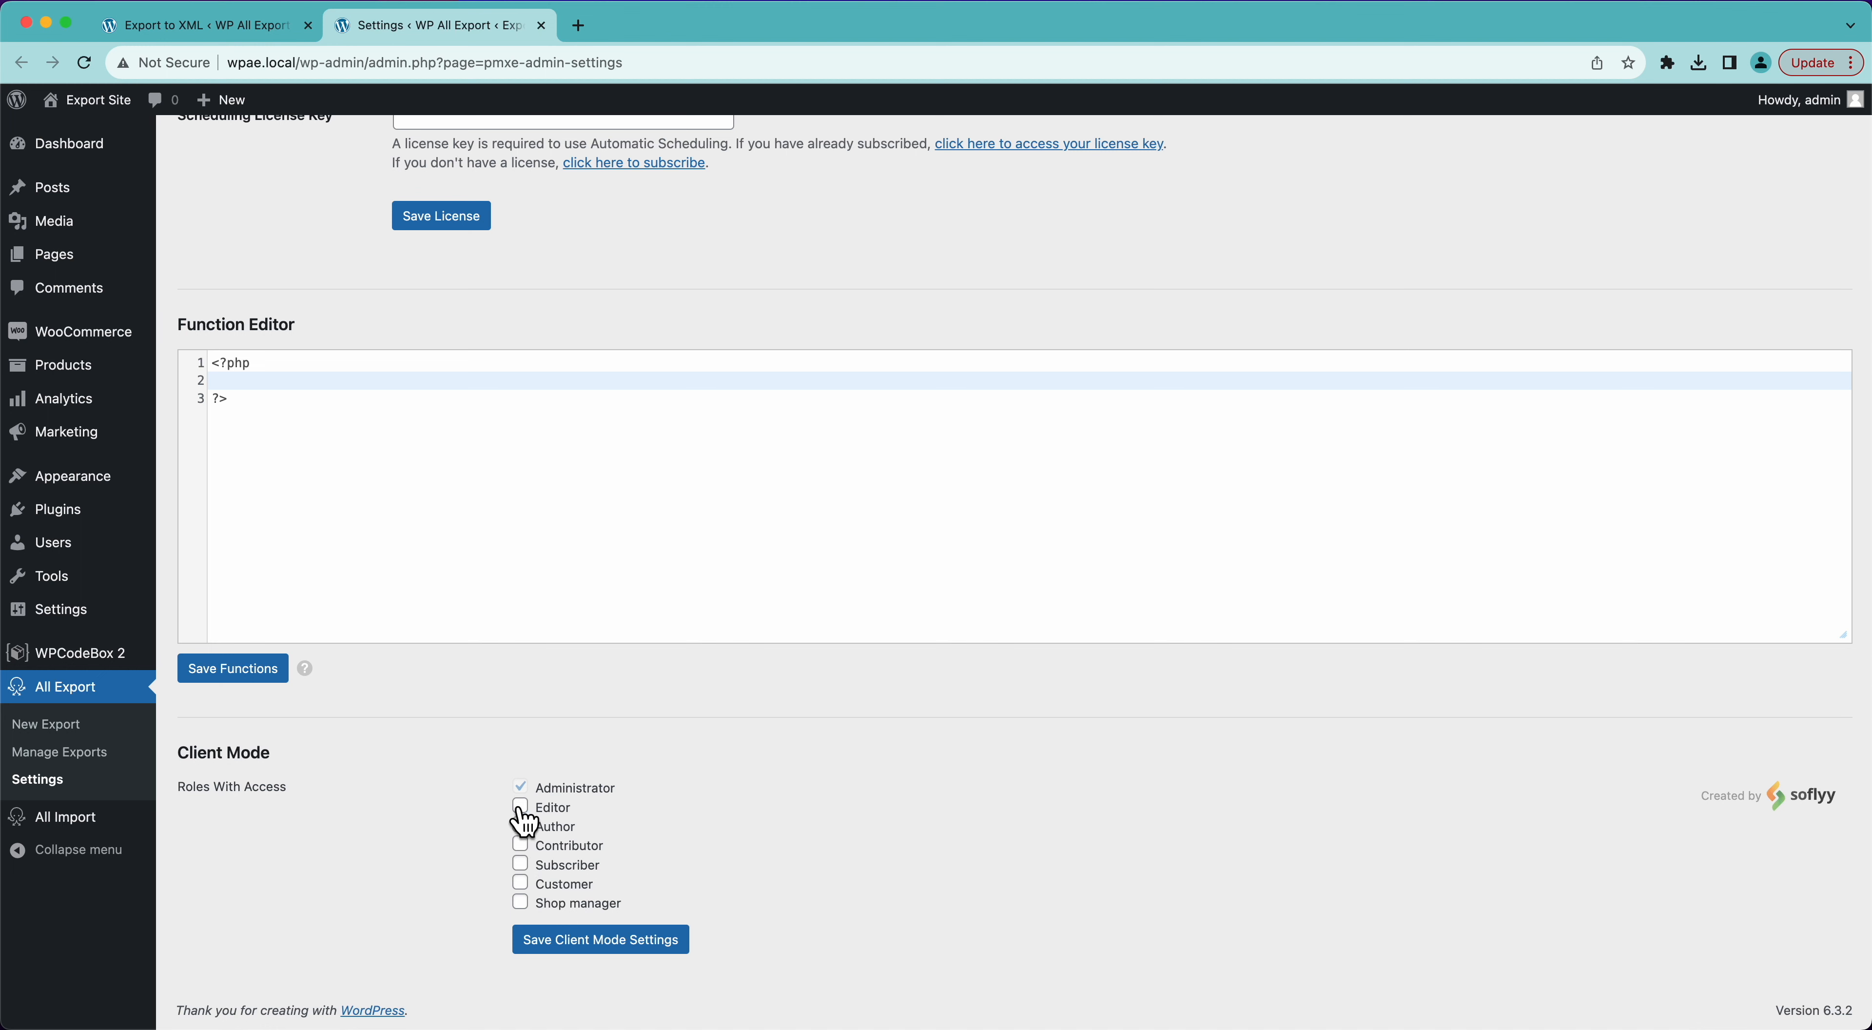
Return to the export settings page and disable "Allow non-admins to run this export in Client Mode".
{"action": "left_click", "coordinate": [207, 25]}
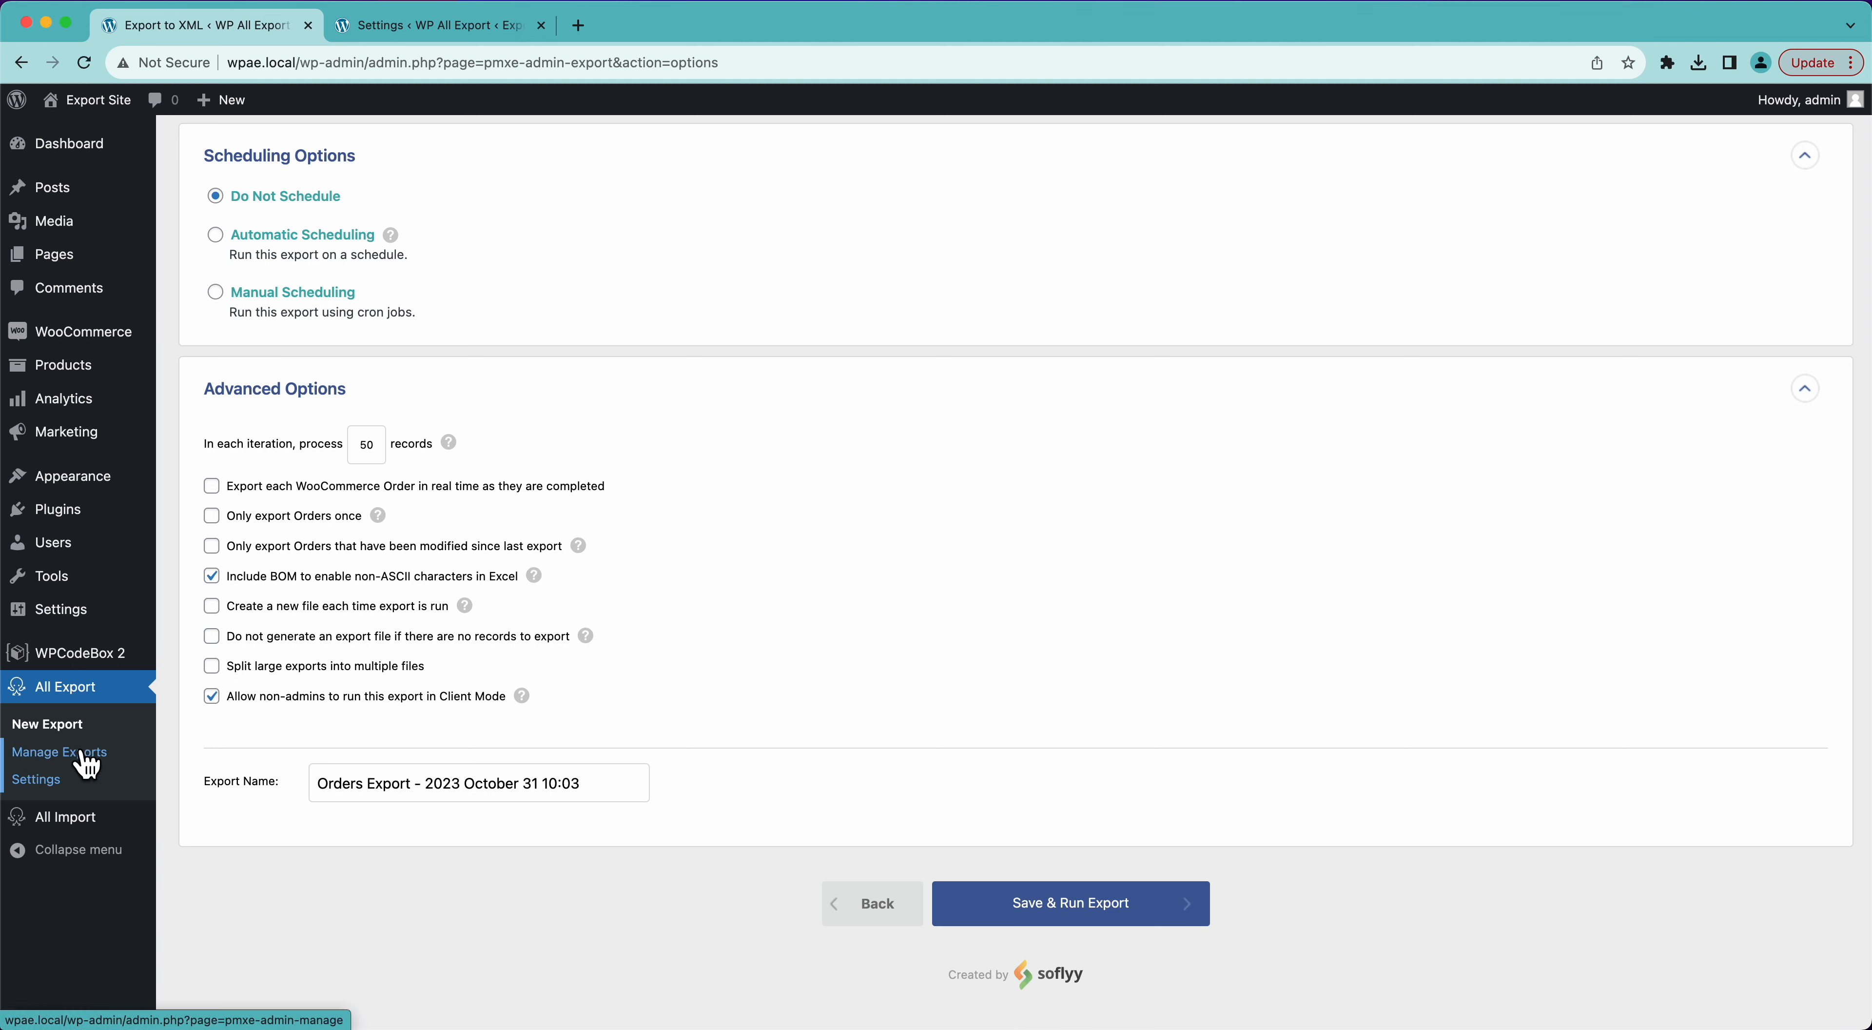
{"action": "left_click", "coordinate": [278, 698]}
Confirm and run the orders export, and download the resulting CSV file.
{"action": "scroll", "coordinate": [625, 418], "scroll_direction": "up", "scroll_amount": 5}
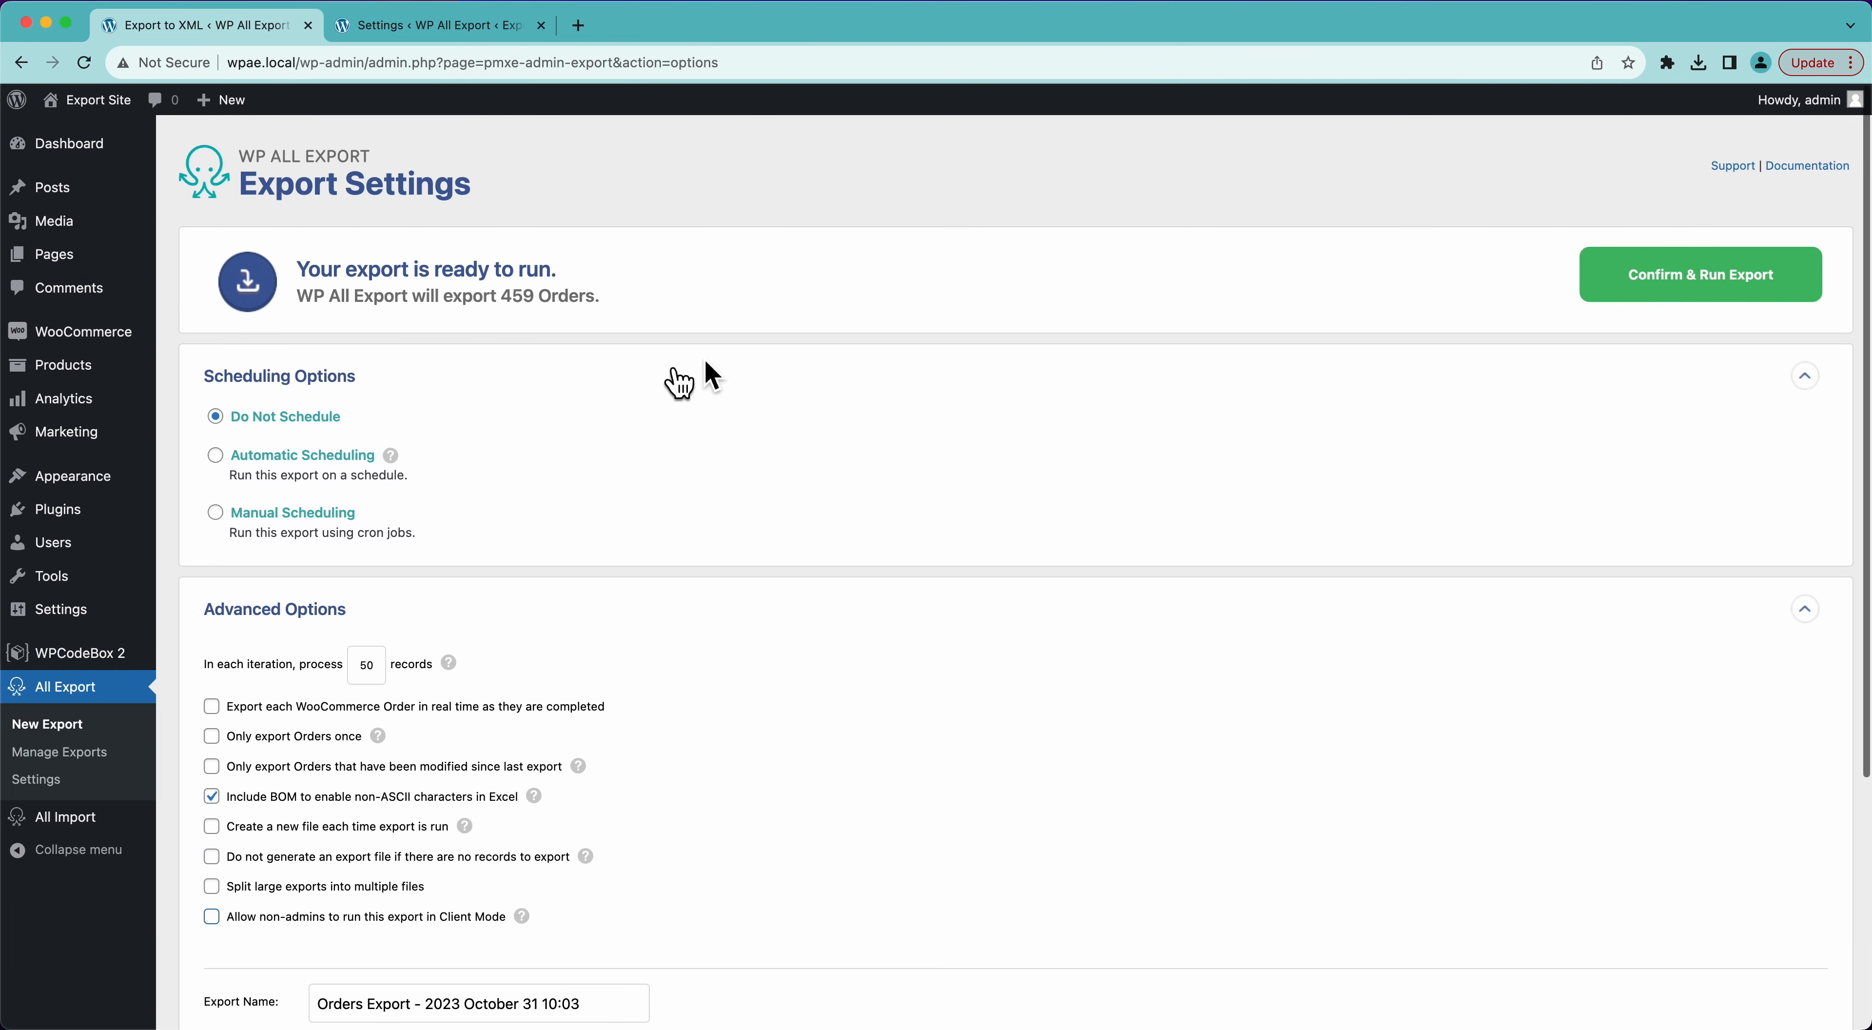
{"action": "left_click", "coordinate": [1685, 270]}
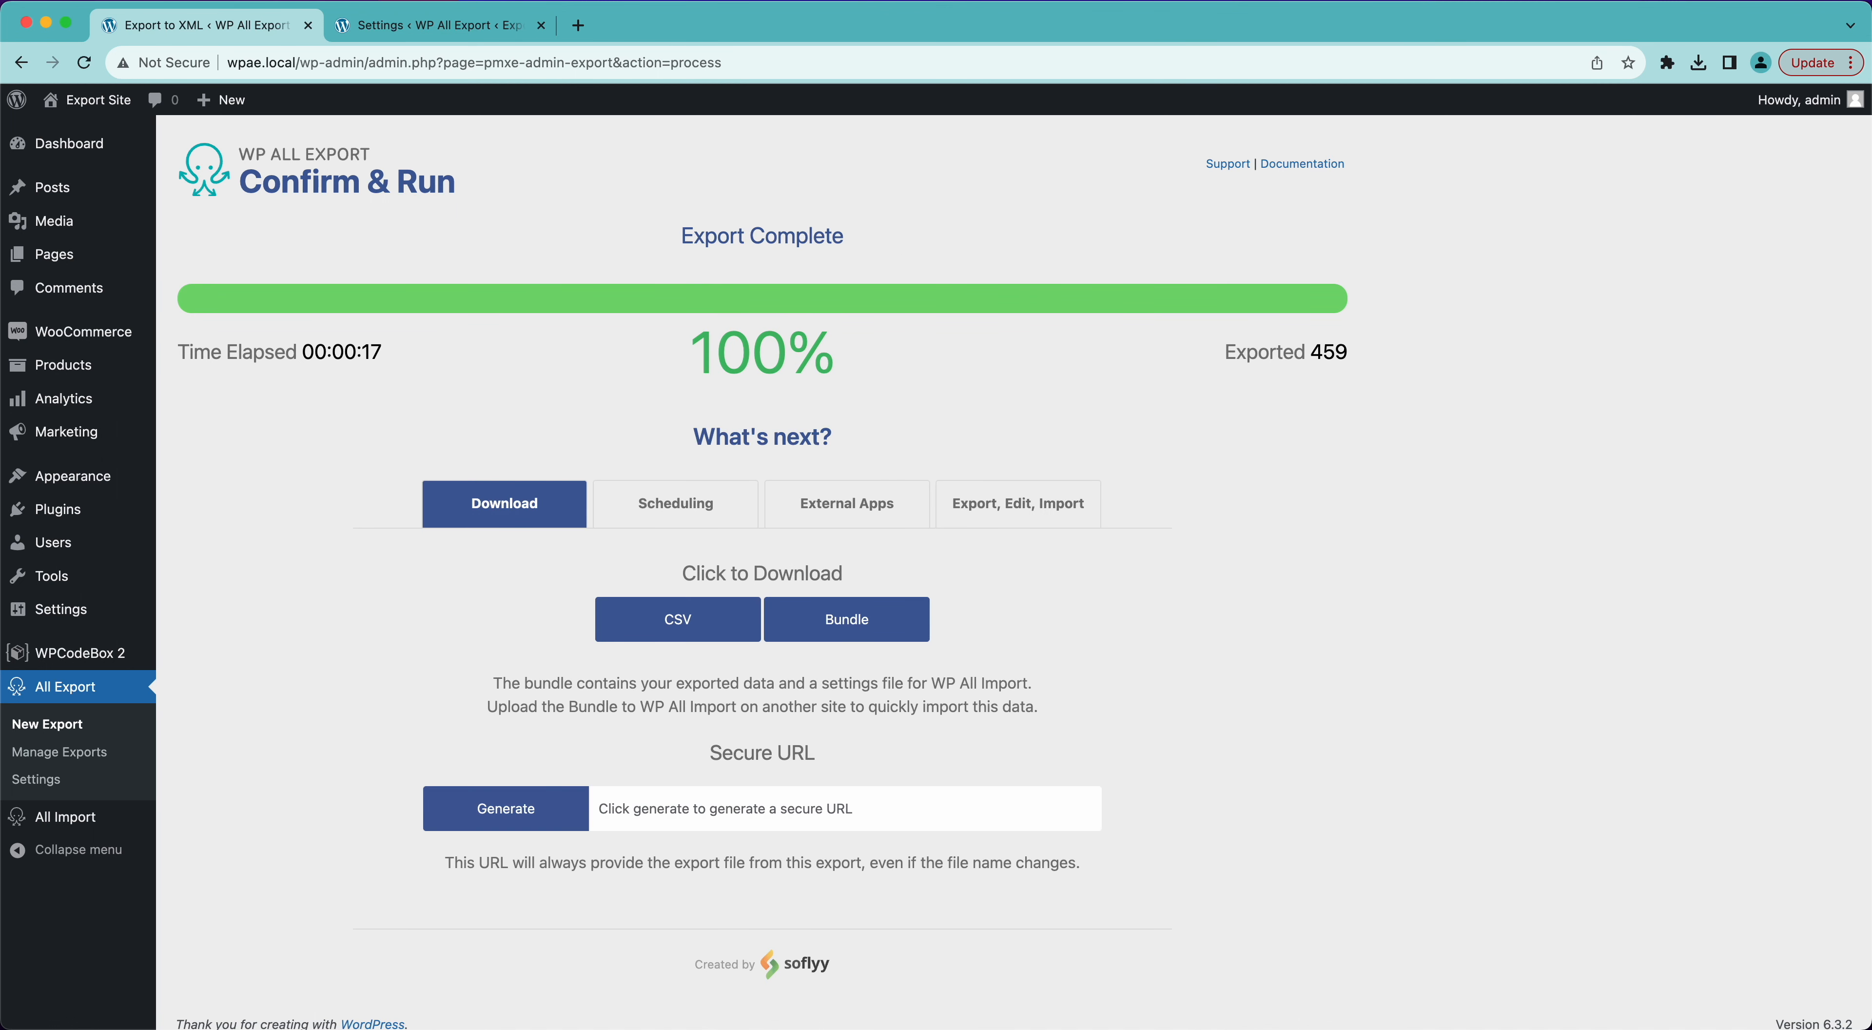
{"action": "left_click", "coordinate": [692, 637]}
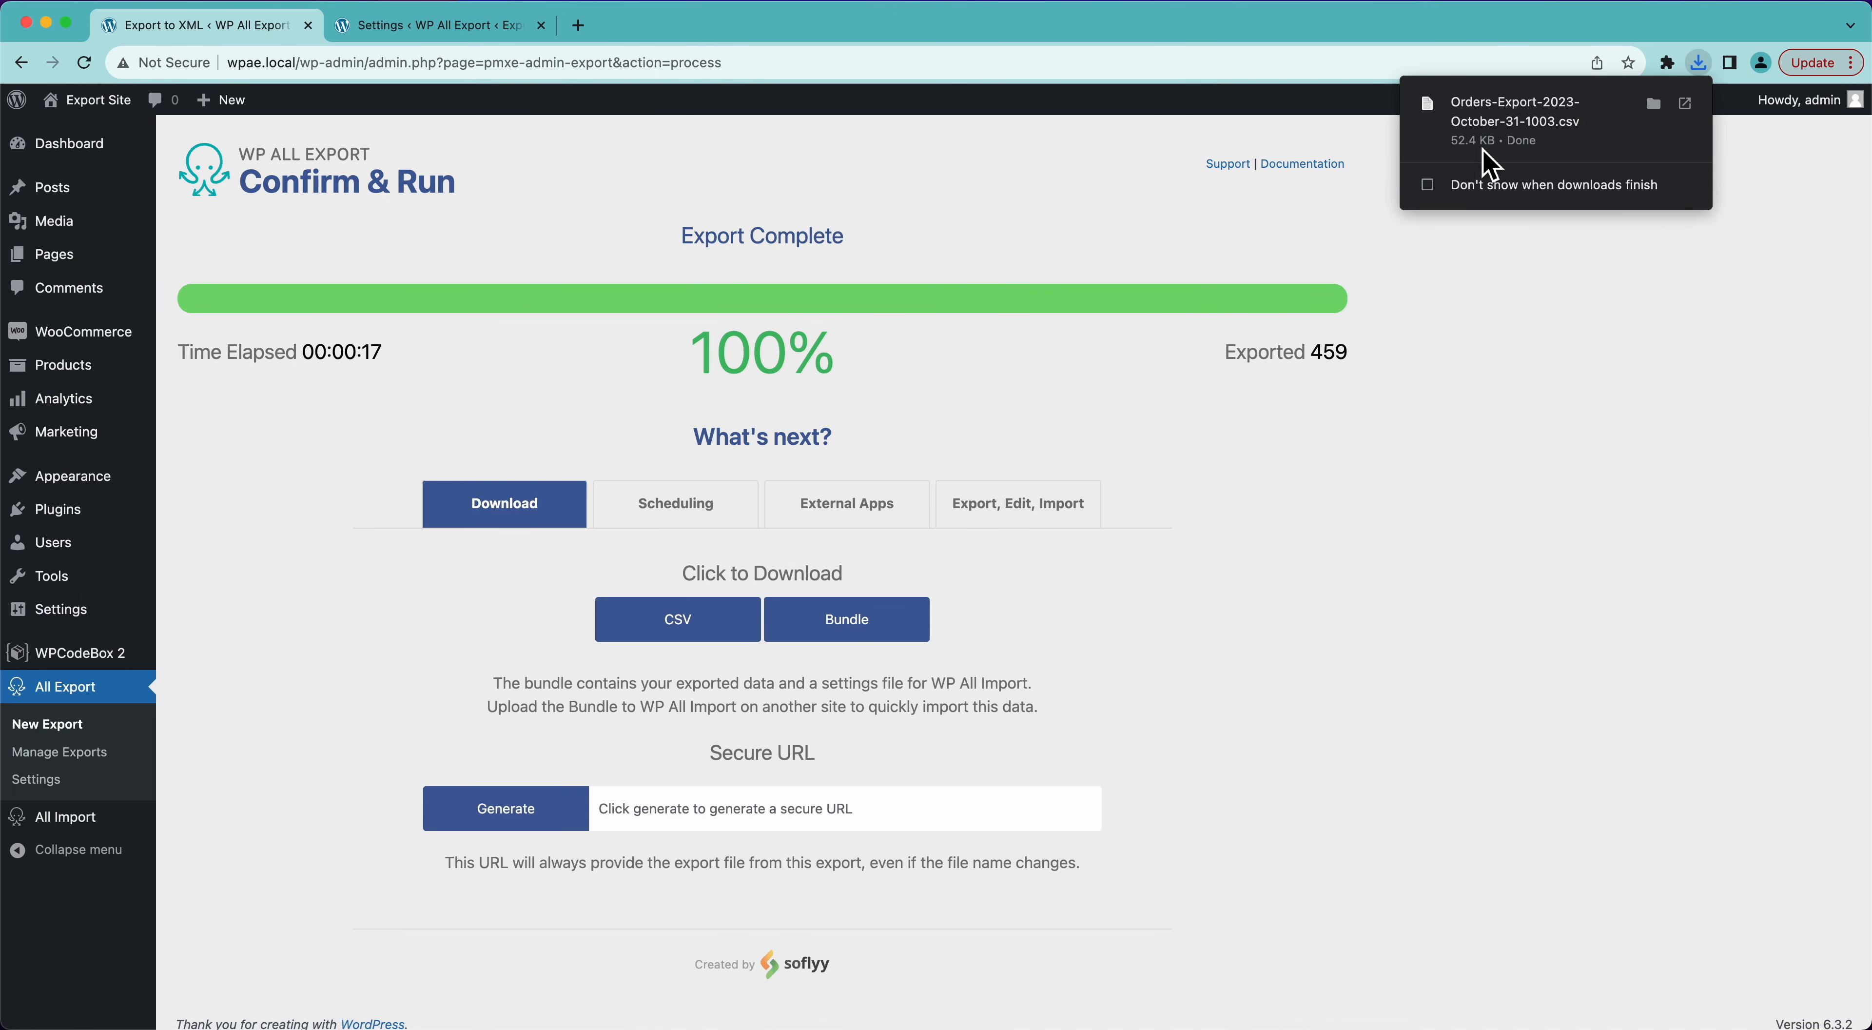
Open the downloaded Orders-Export-2023-October-31-1003.csv as a spreadsheet and look through the exported order rows.
{"action": "left_click", "coordinate": [1510, 129]}
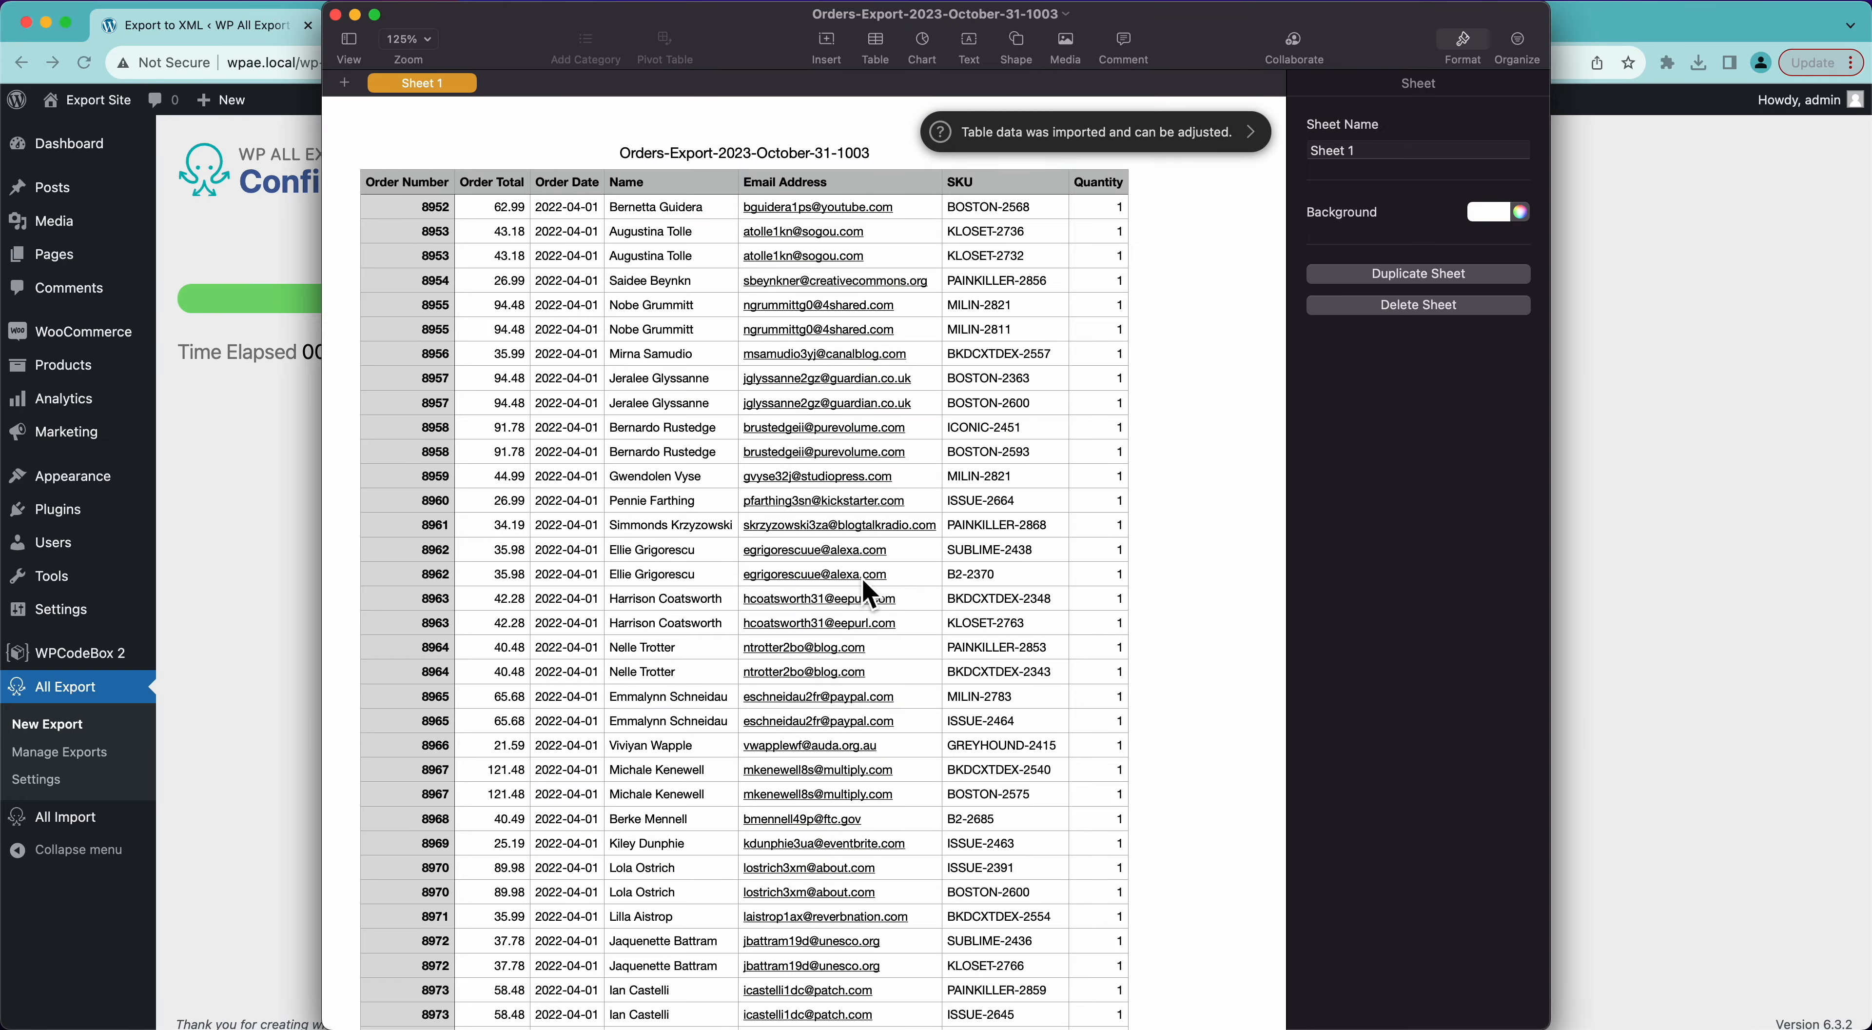
{"action": "scroll", "coordinate": [609, 676], "scroll_direction": "down", "scroll_amount": 5}
{"action": "scroll", "coordinate": [609, 676], "scroll_direction": "down", "scroll_amount": 10}
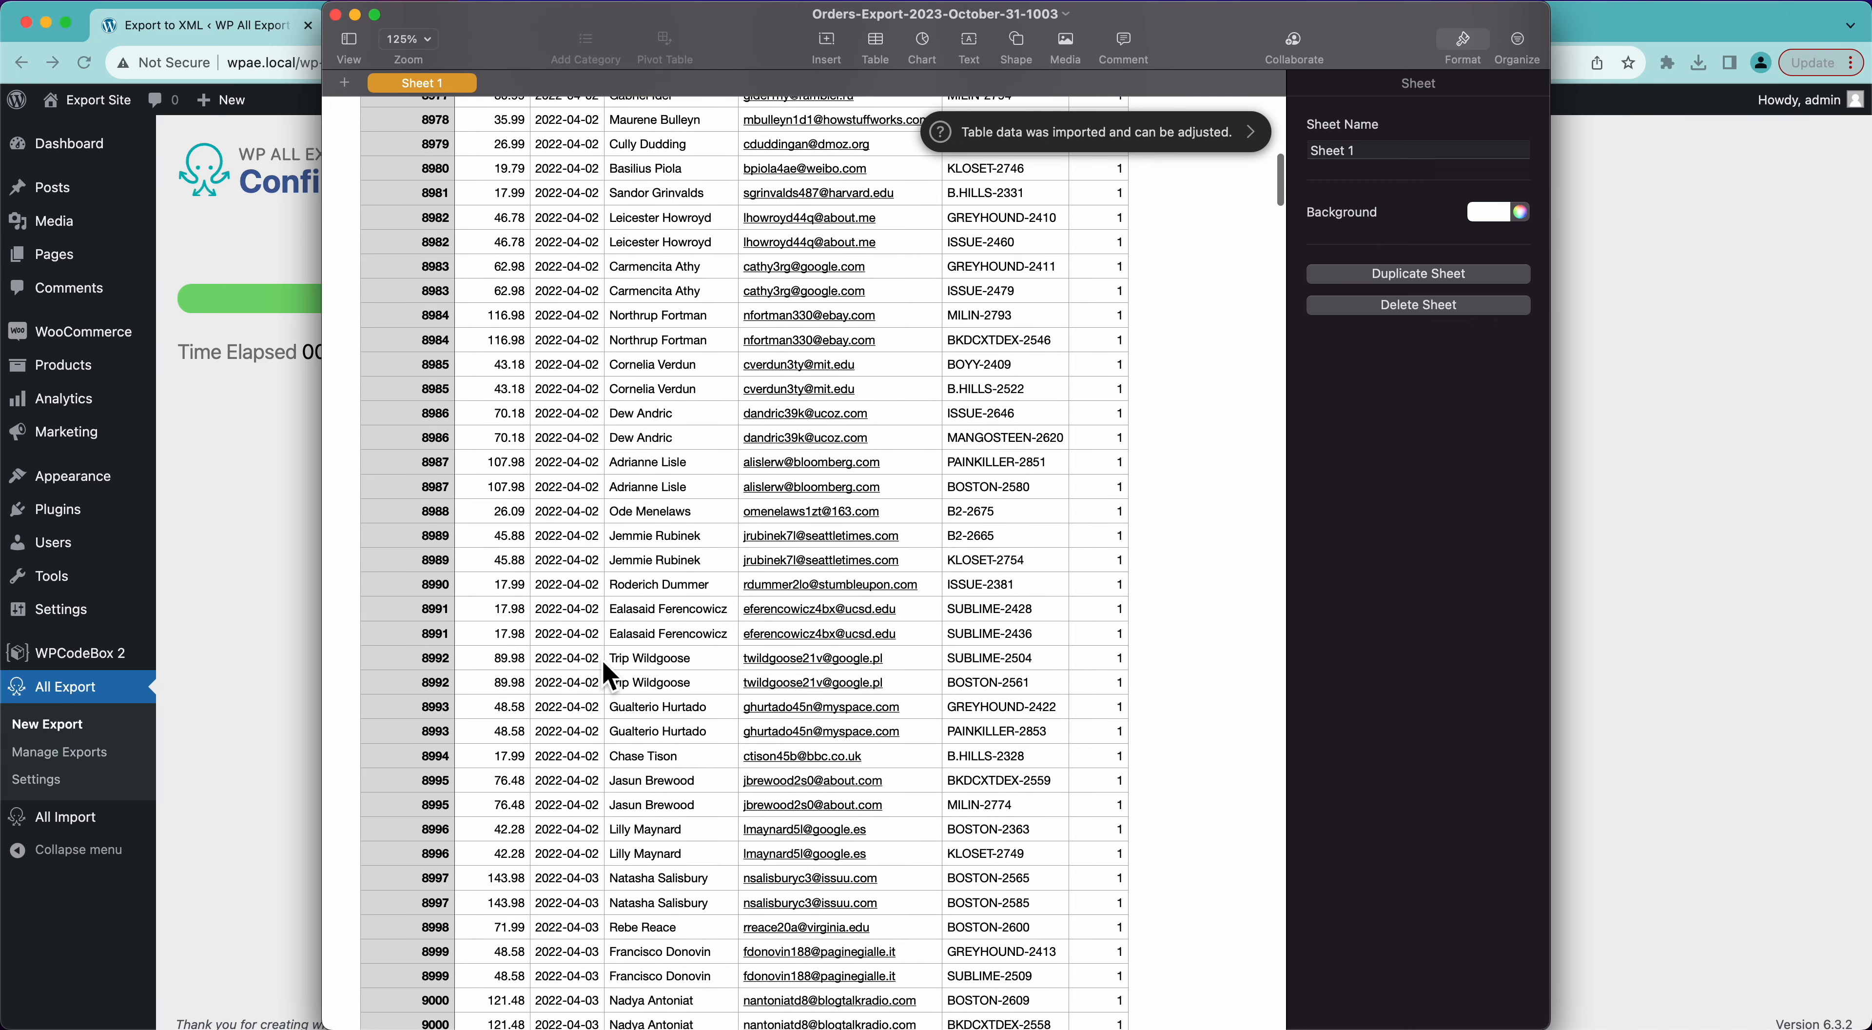
{"action": "scroll", "coordinate": [609, 676], "scroll_direction": "up", "scroll_amount": 10}
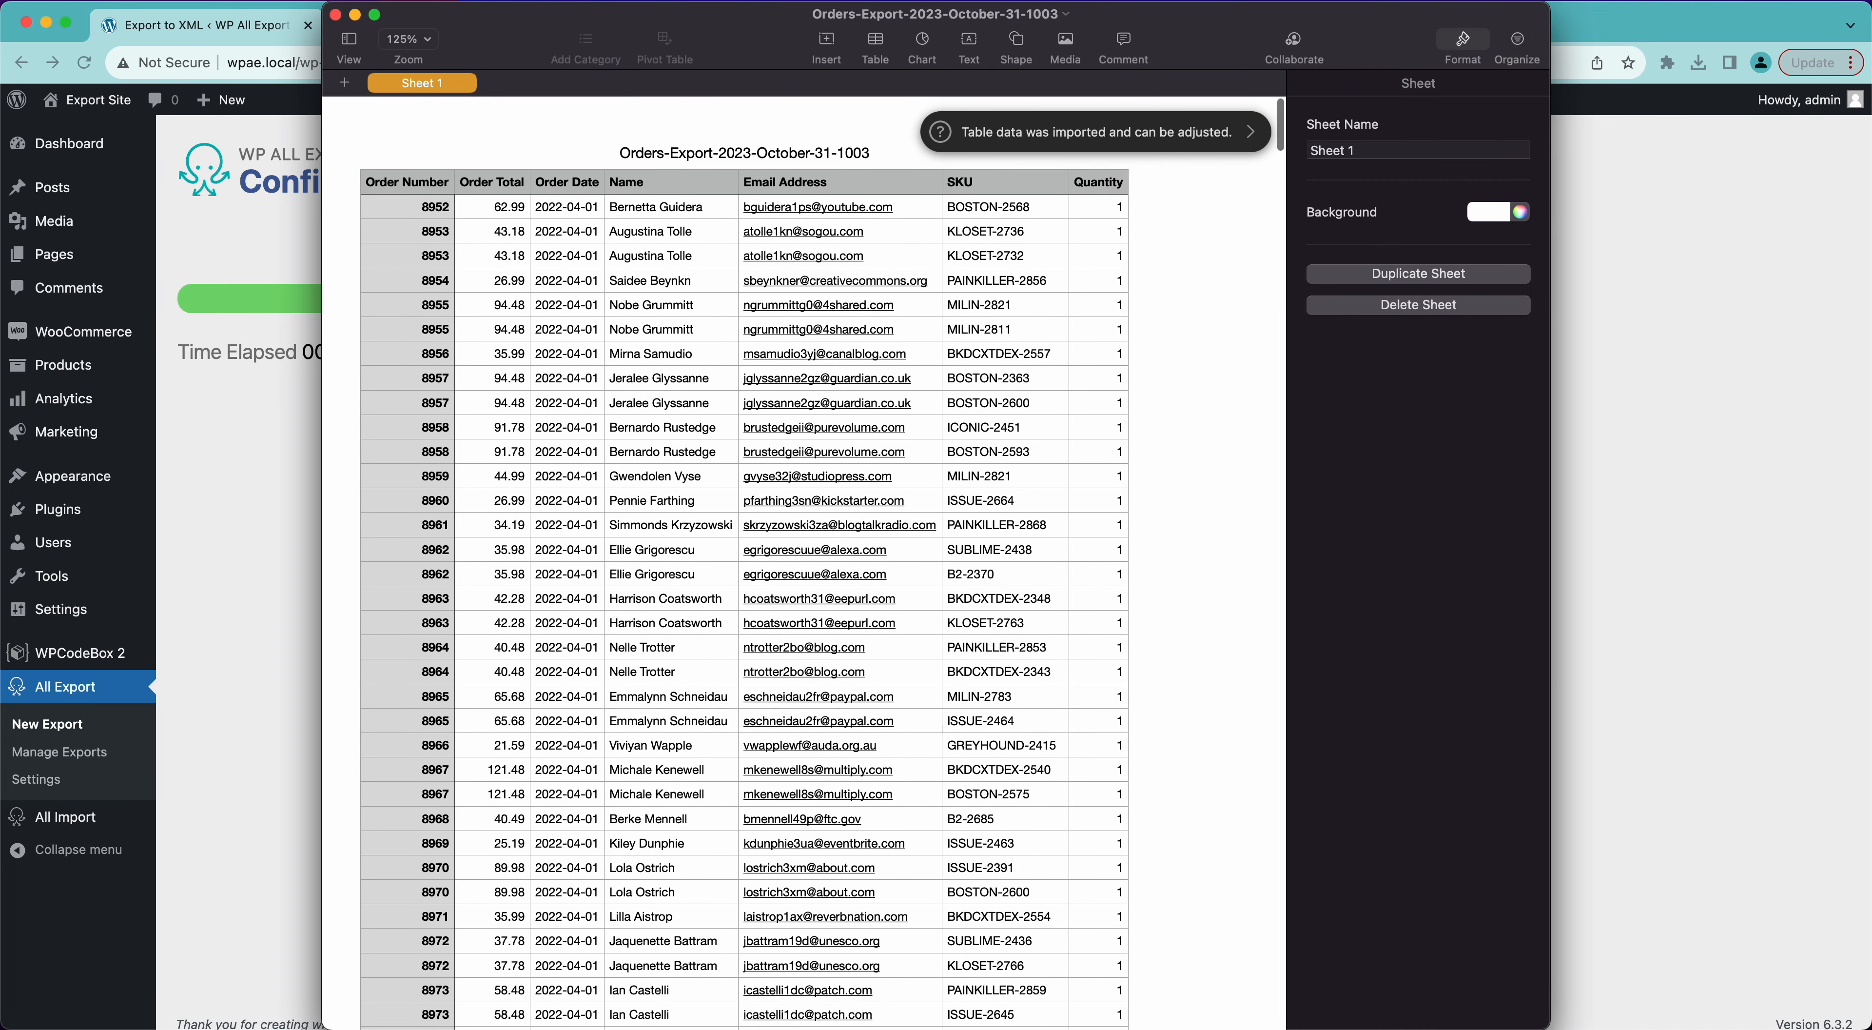
Minimize the spreadsheet and review the Scheduling, External Apps, and Export, Edit, Import options of the completed export in WP All Export.
{"action": "left_click", "coordinate": [355, 15]}
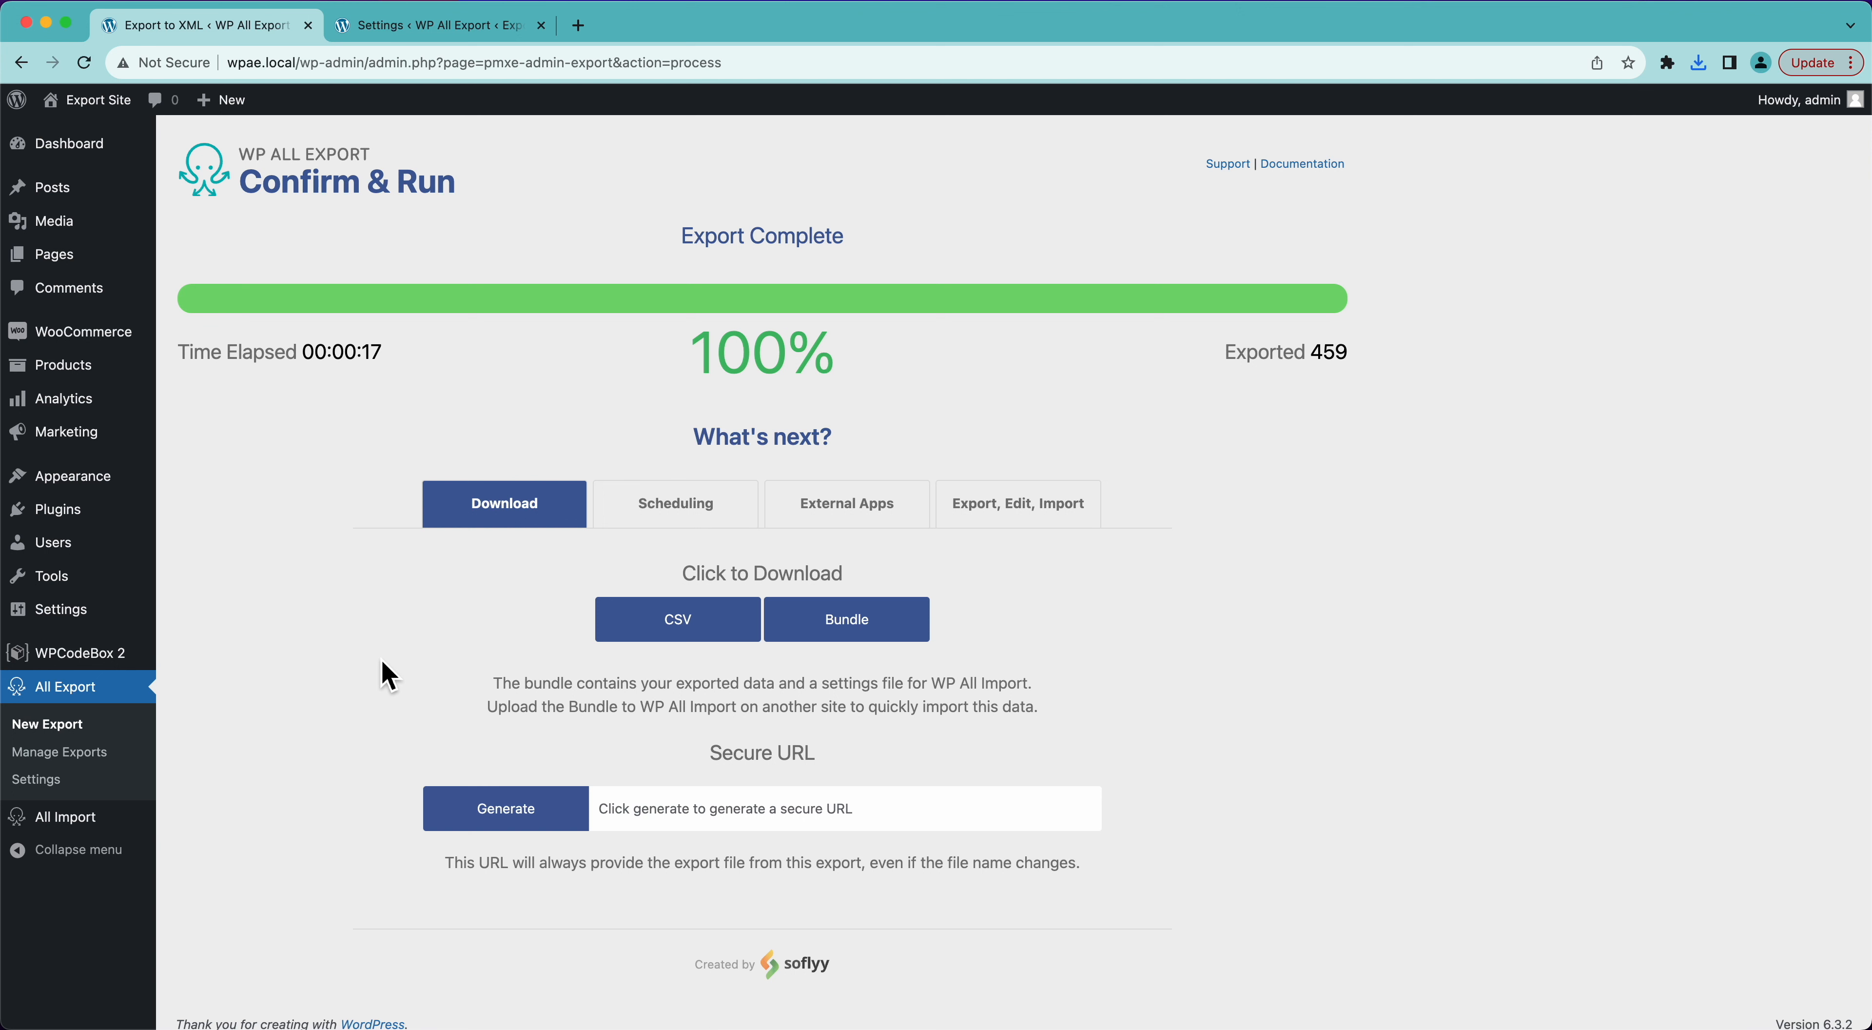
{"action": "left_click", "coordinate": [736, 525]}
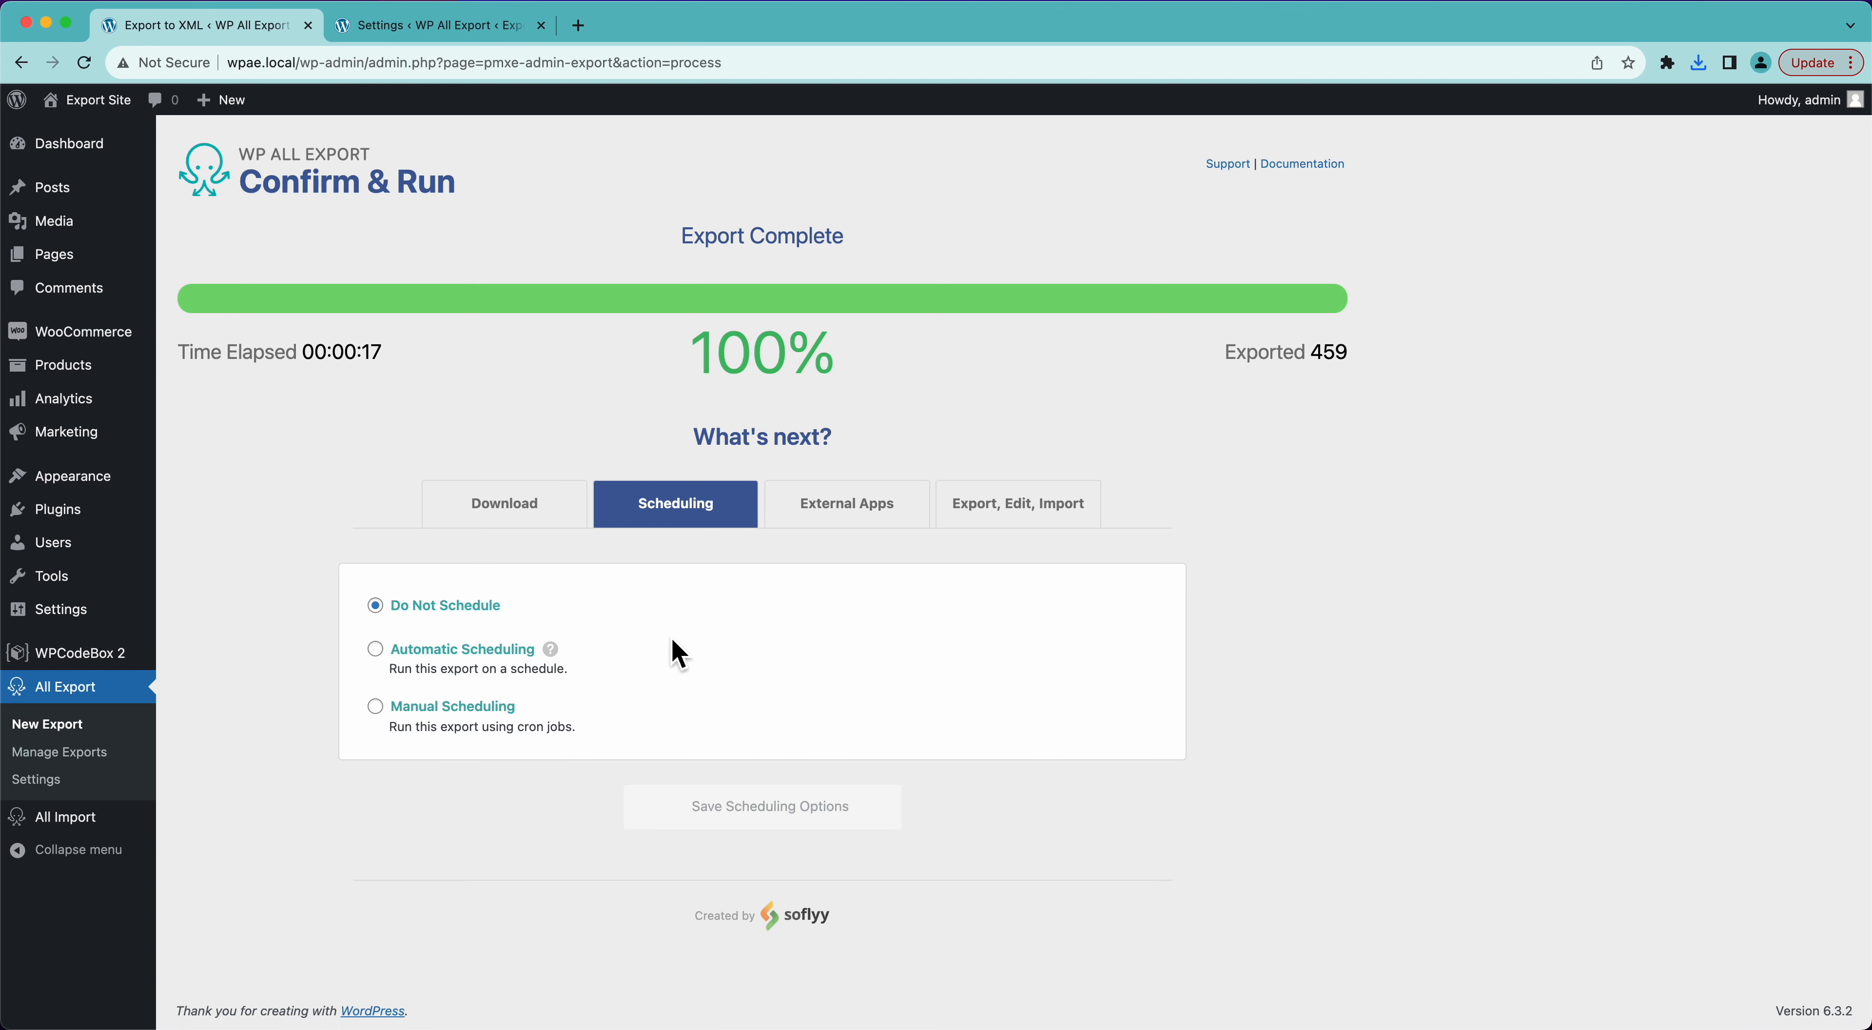
{"action": "left_click", "coordinate": [828, 529]}
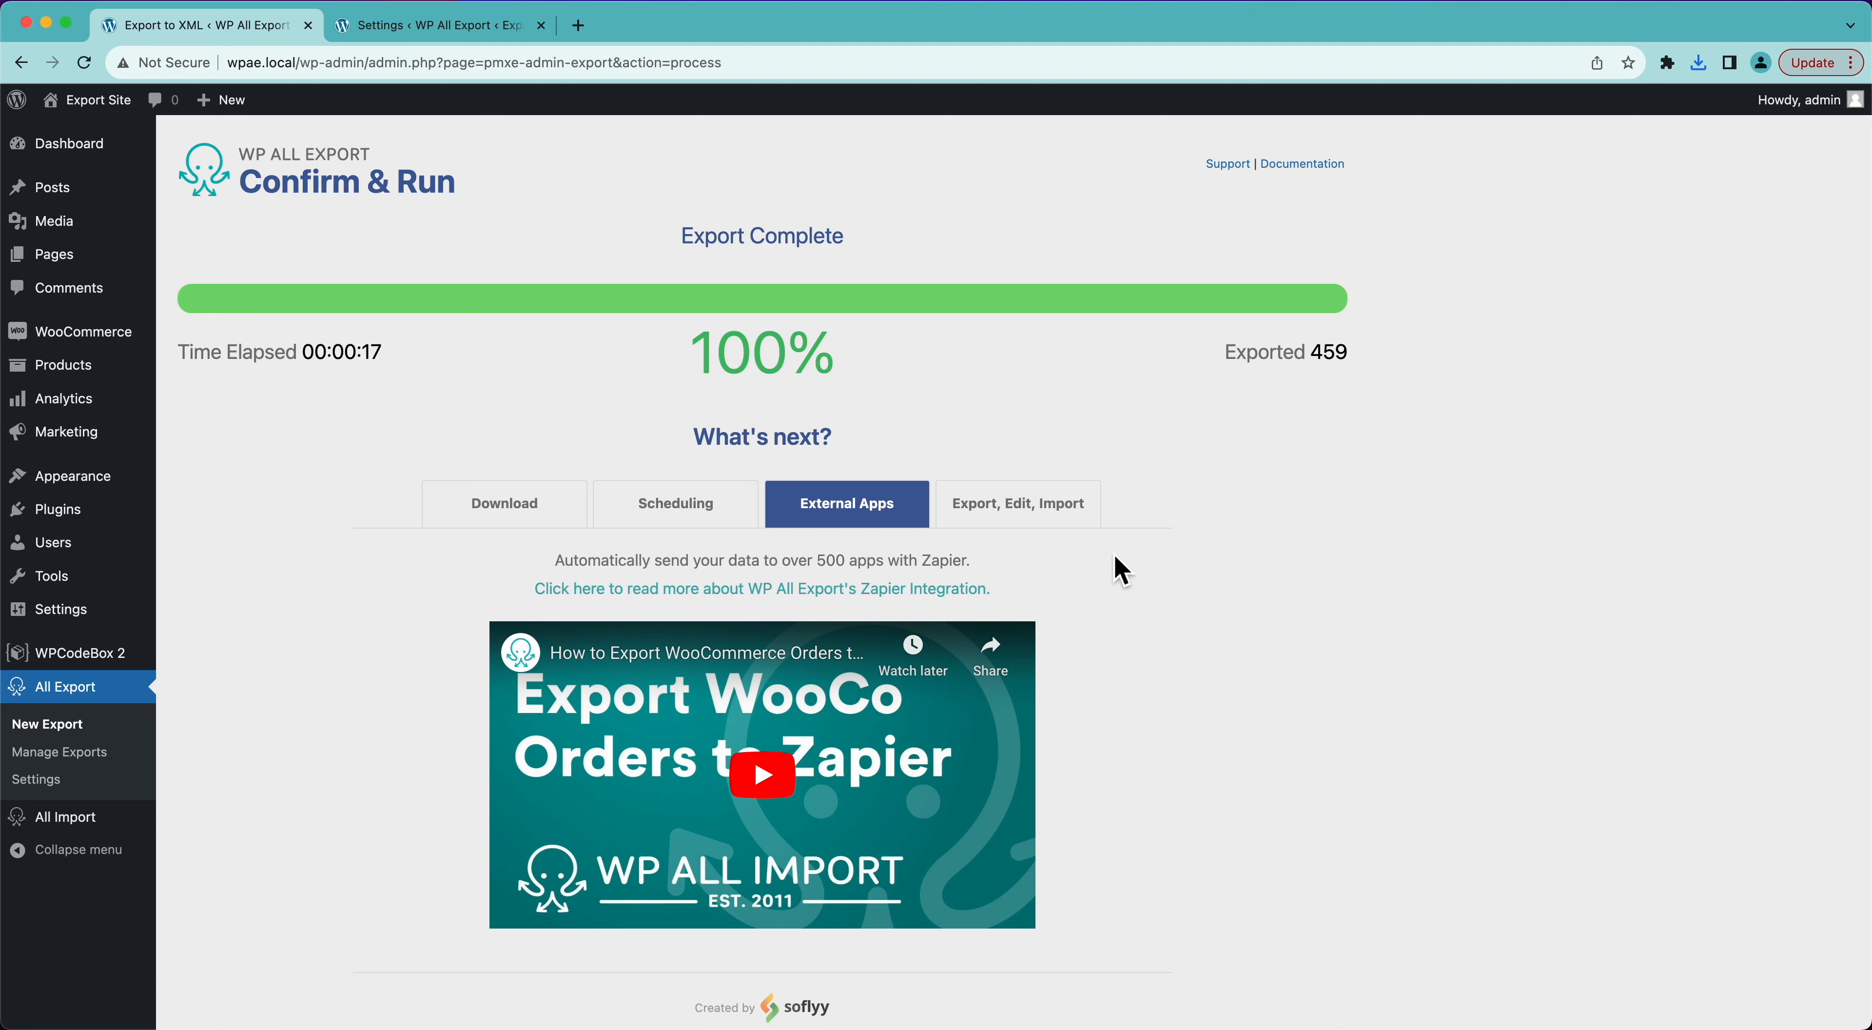
{"action": "left_click", "coordinate": [1057, 521]}
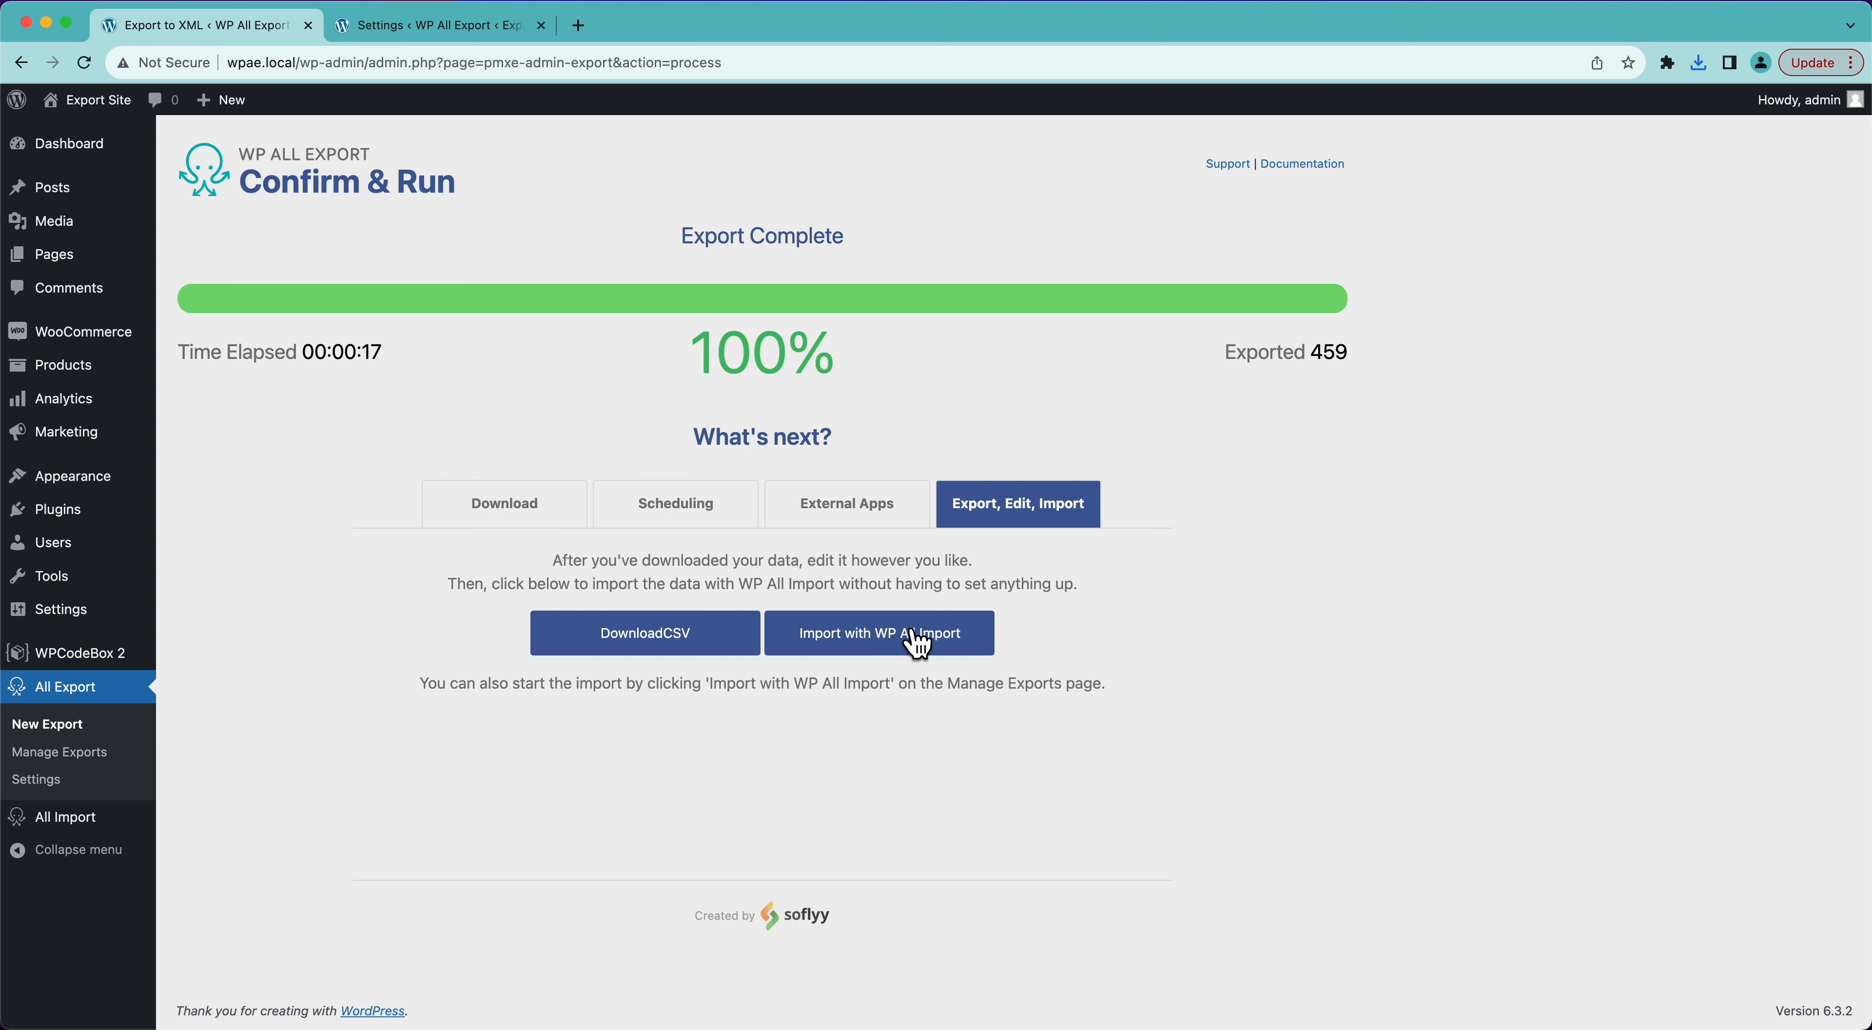
Return to the completed export's download options, generate a secure URL for the export file, and select the URL.
{"action": "left_click", "coordinate": [489, 505]}
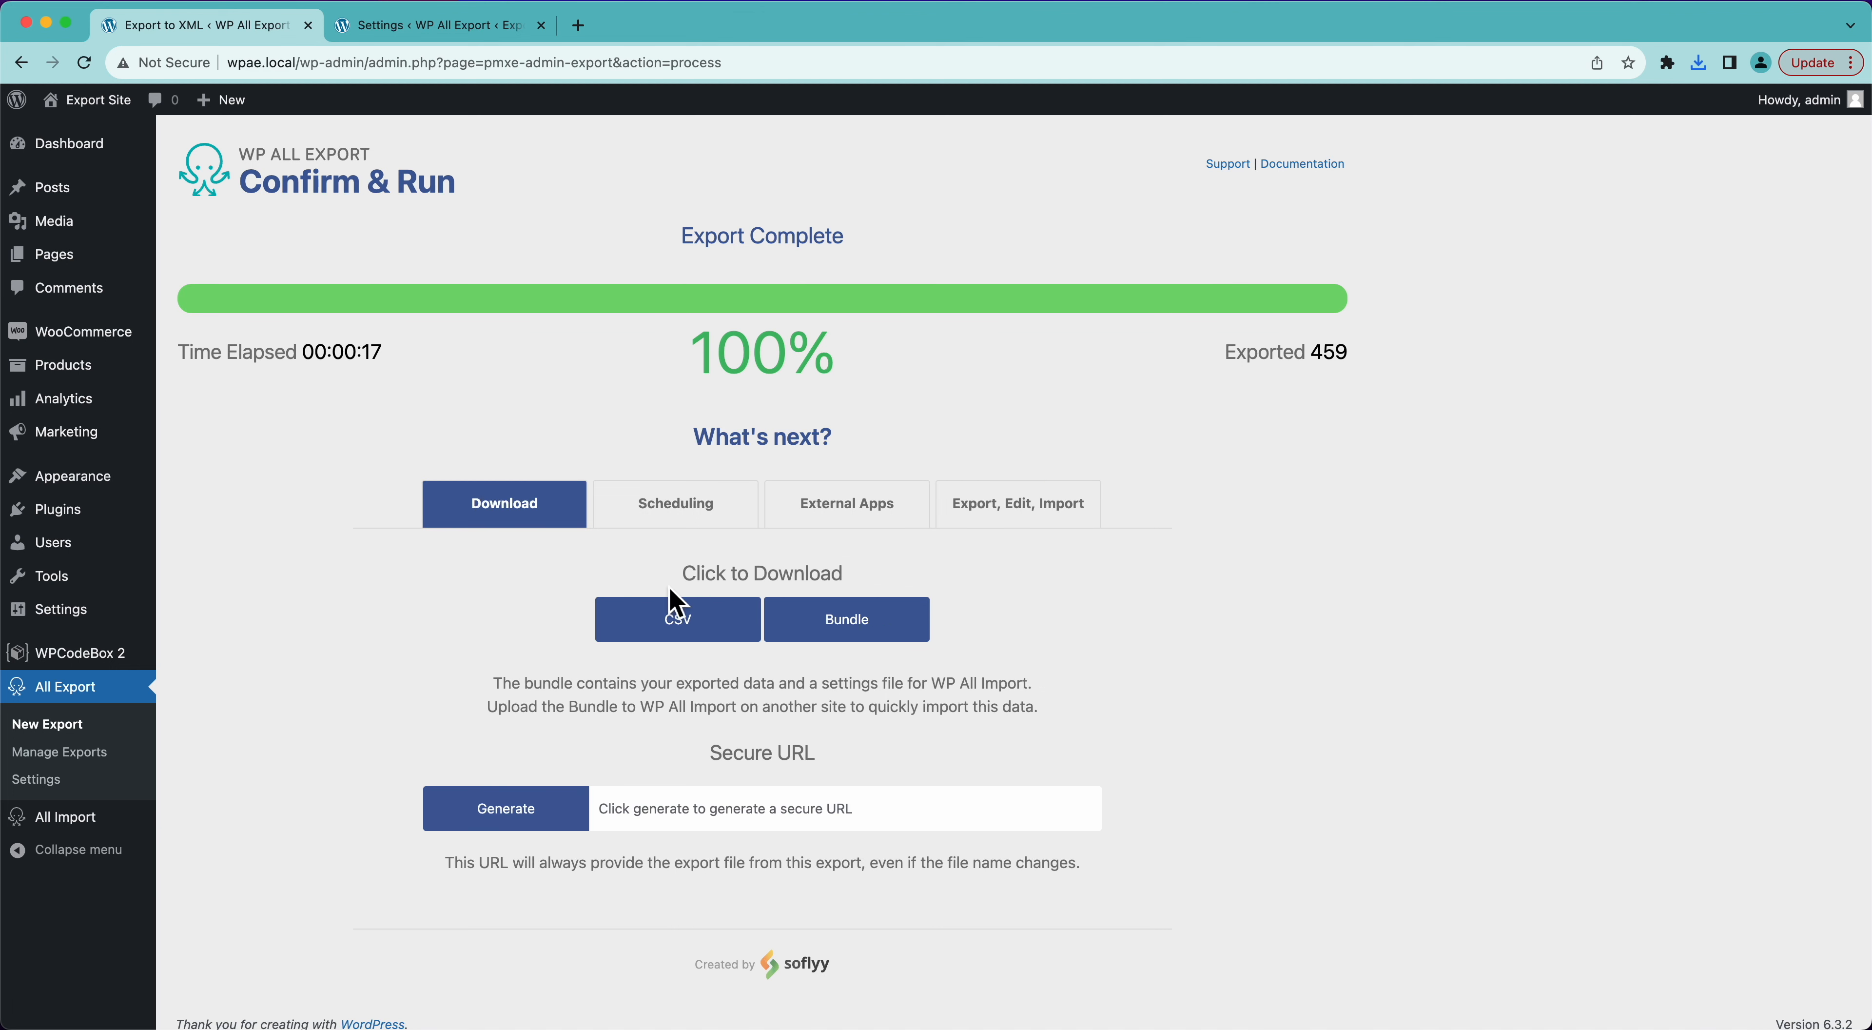
{"action": "left_click", "coordinate": [508, 815]}
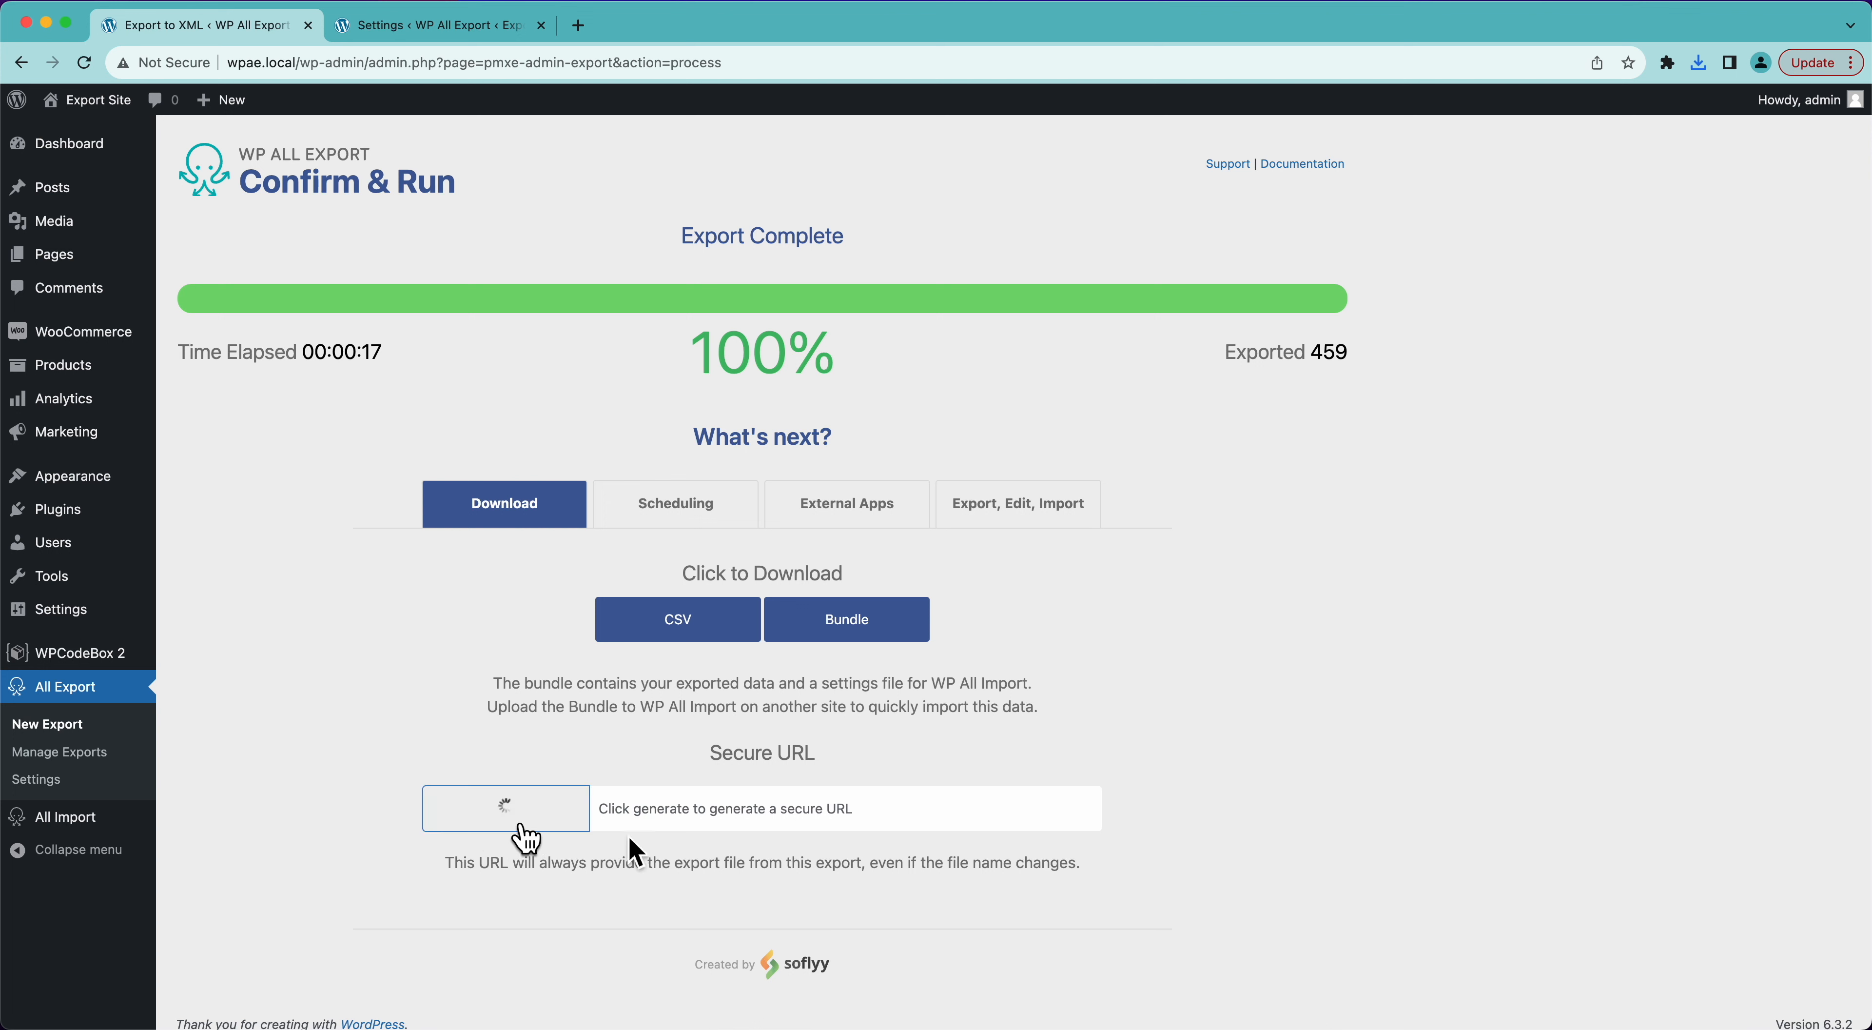
{"action": "left_click", "coordinate": [733, 814]}
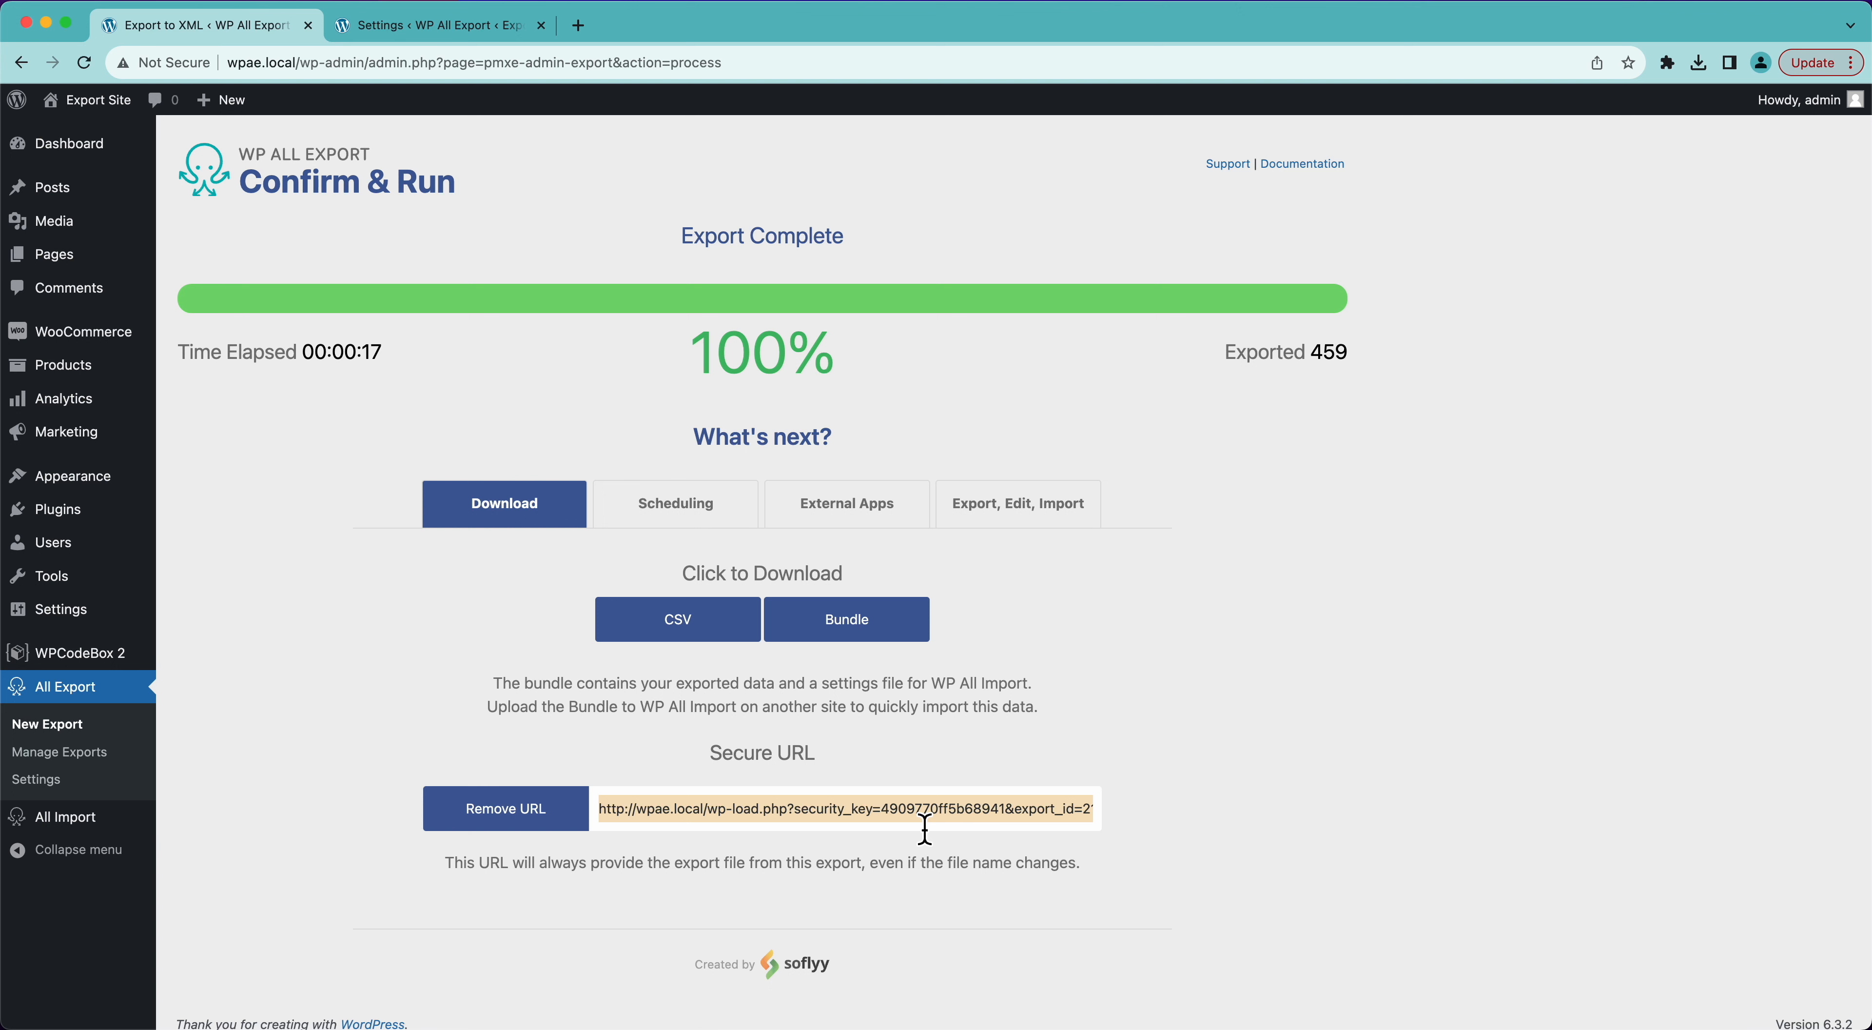
{"action": "left_click", "coordinate": [578, 814]}
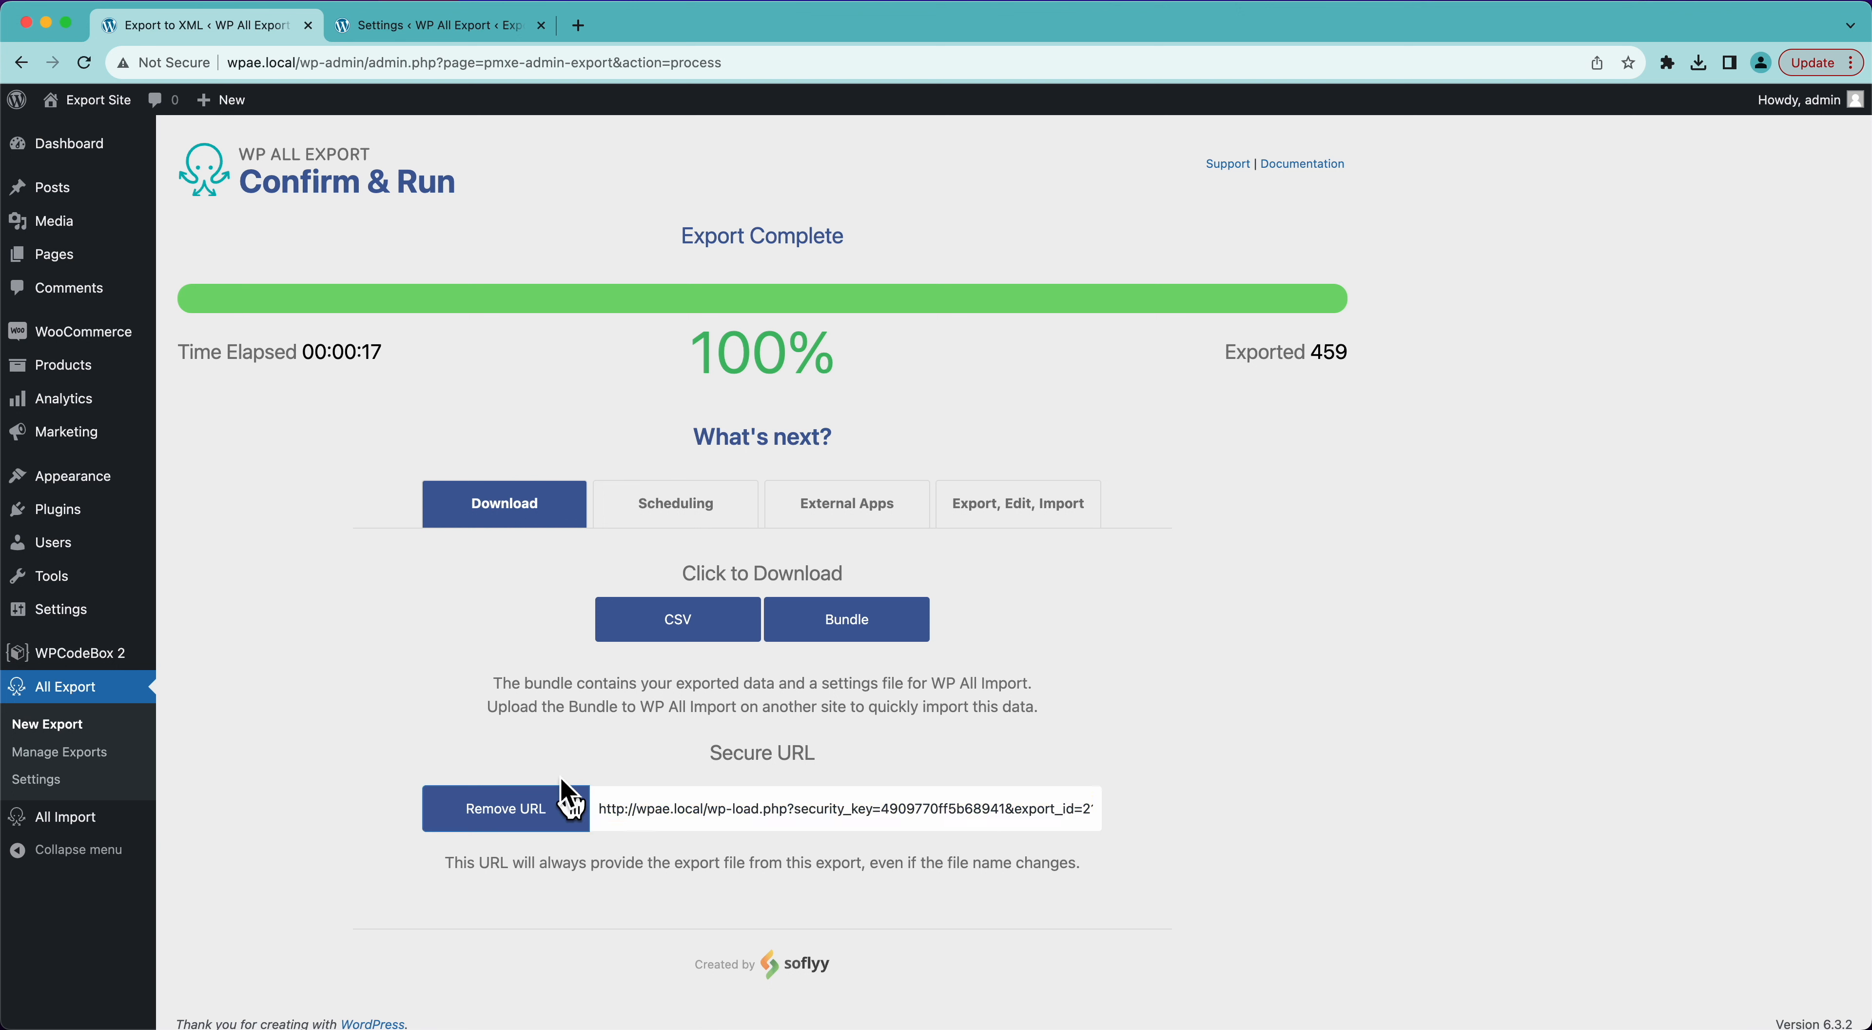